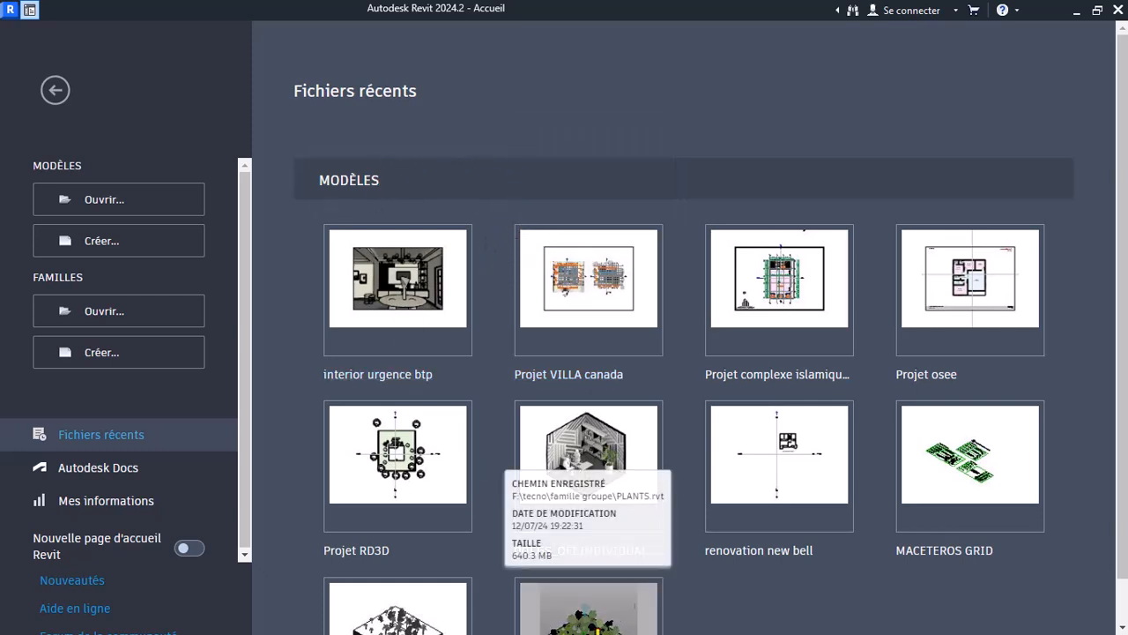
# Switch to File Explorer and open the Téléchargements folder
pyautogui.click(1077, 11)
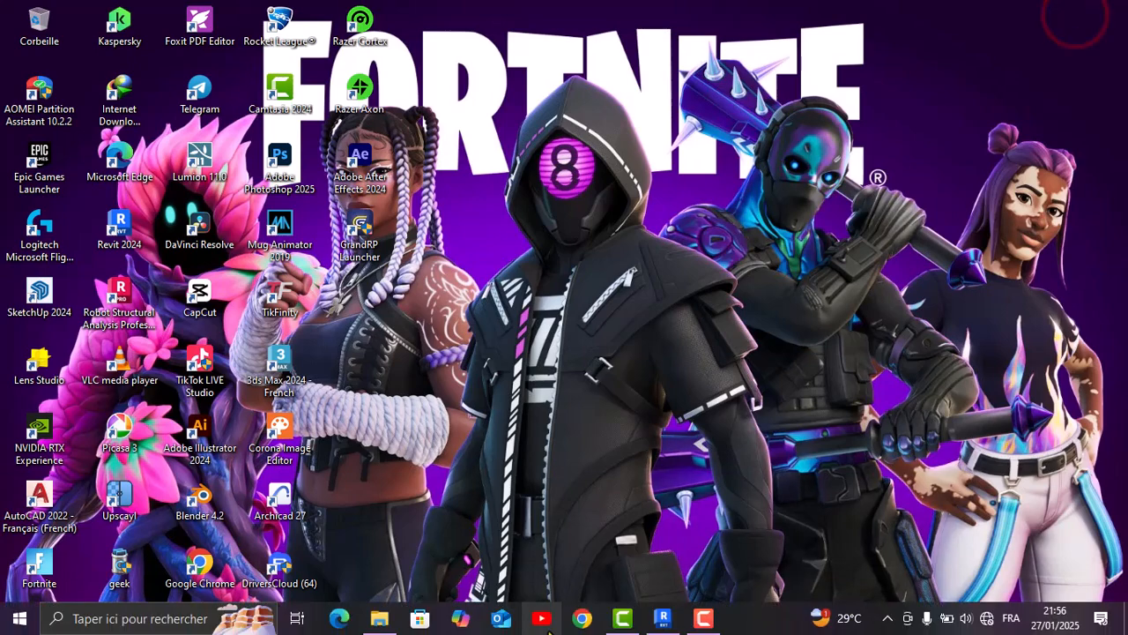
pyautogui.click(381, 619)
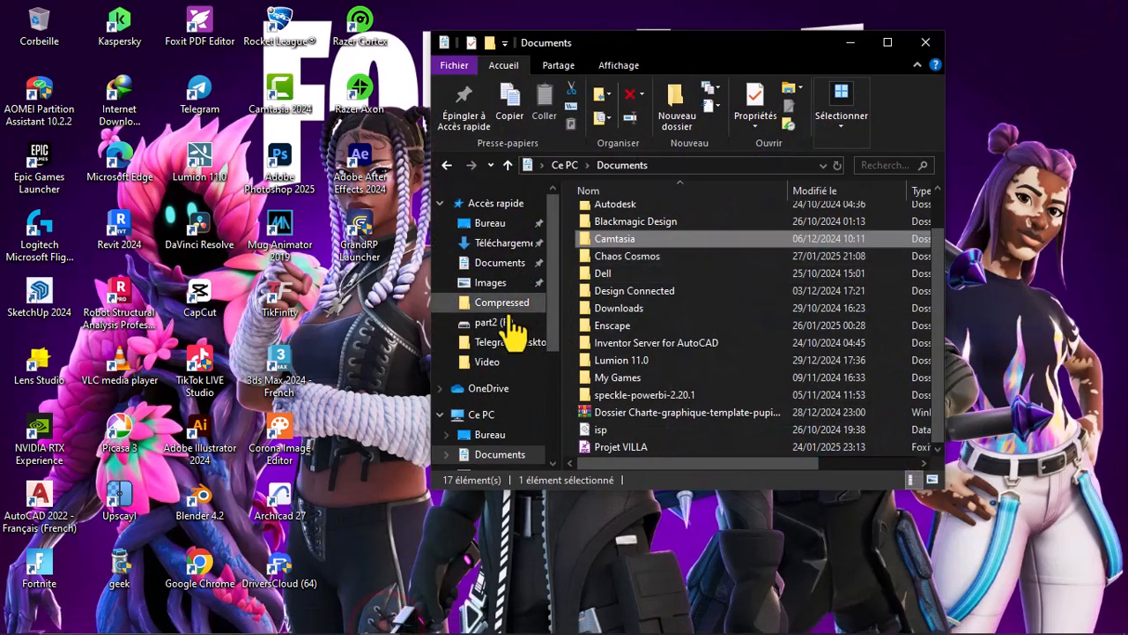
pyautogui.click(492, 283)
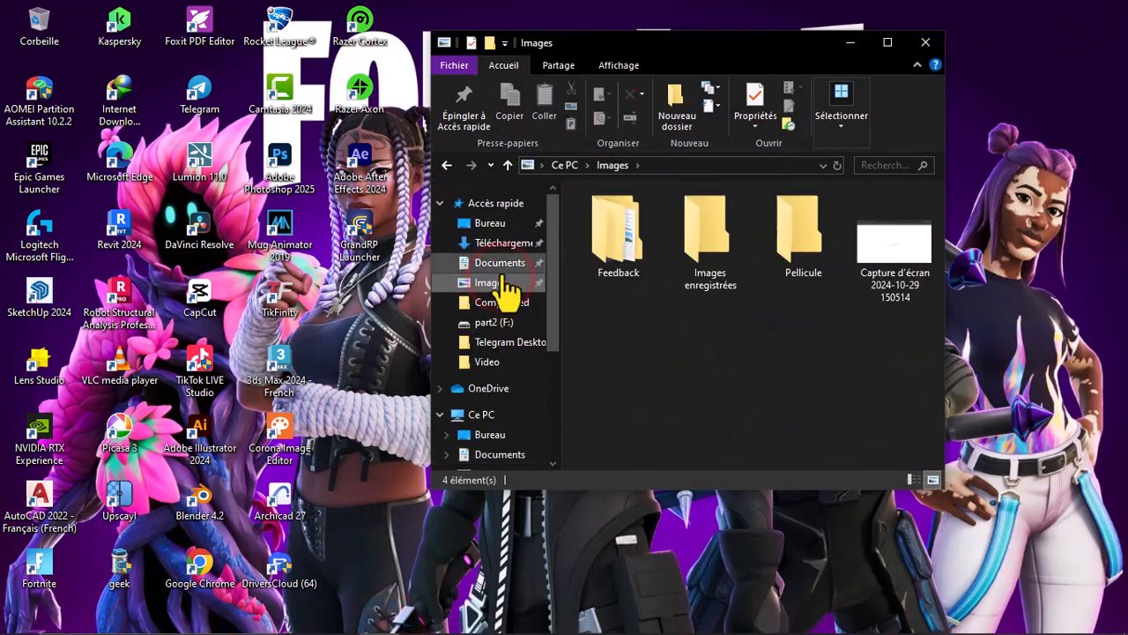
pyautogui.click(498, 244)
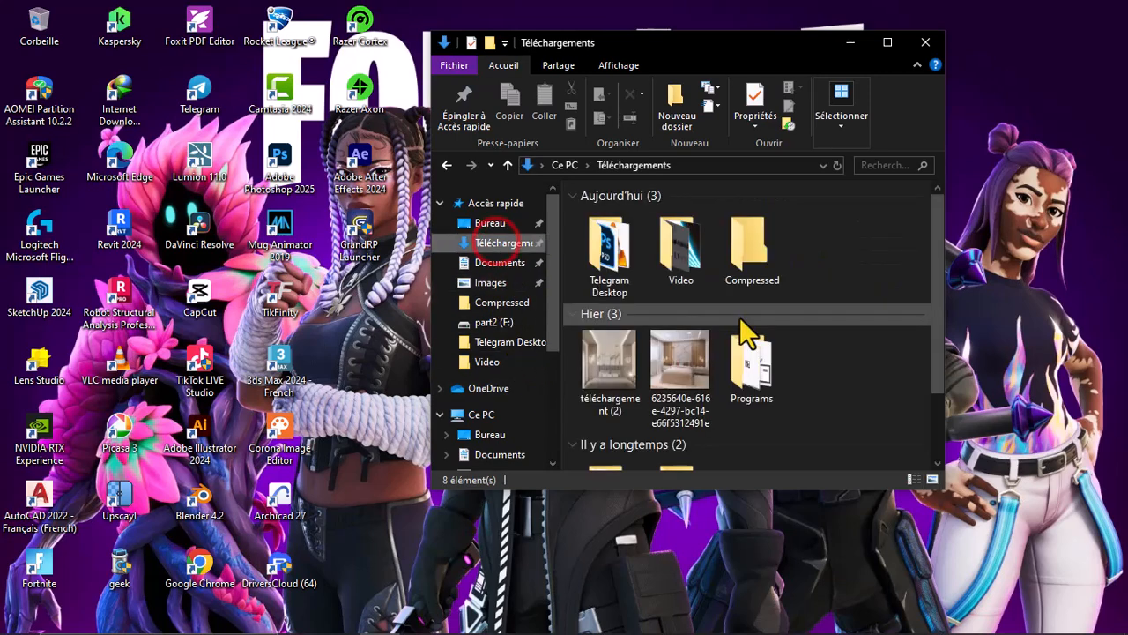
# View the bedroom reference images téléchargement (2).jpeg and the neighbouring 640 x 640 picture, and return to Revit
pyautogui.doubleClick(628, 384)
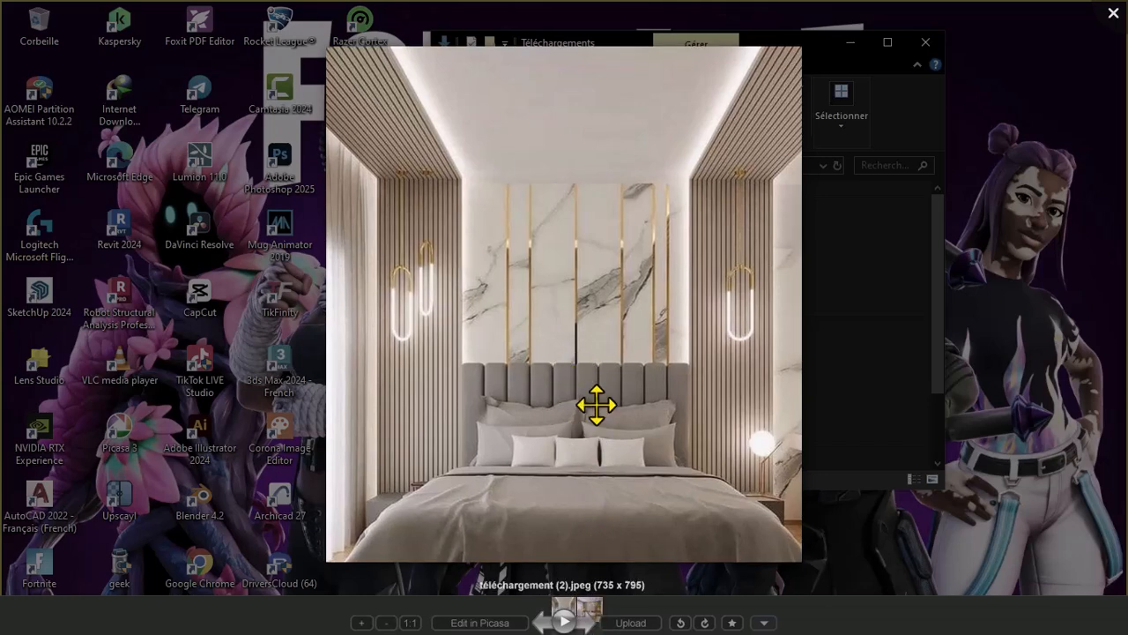
pyautogui.click(587, 621)
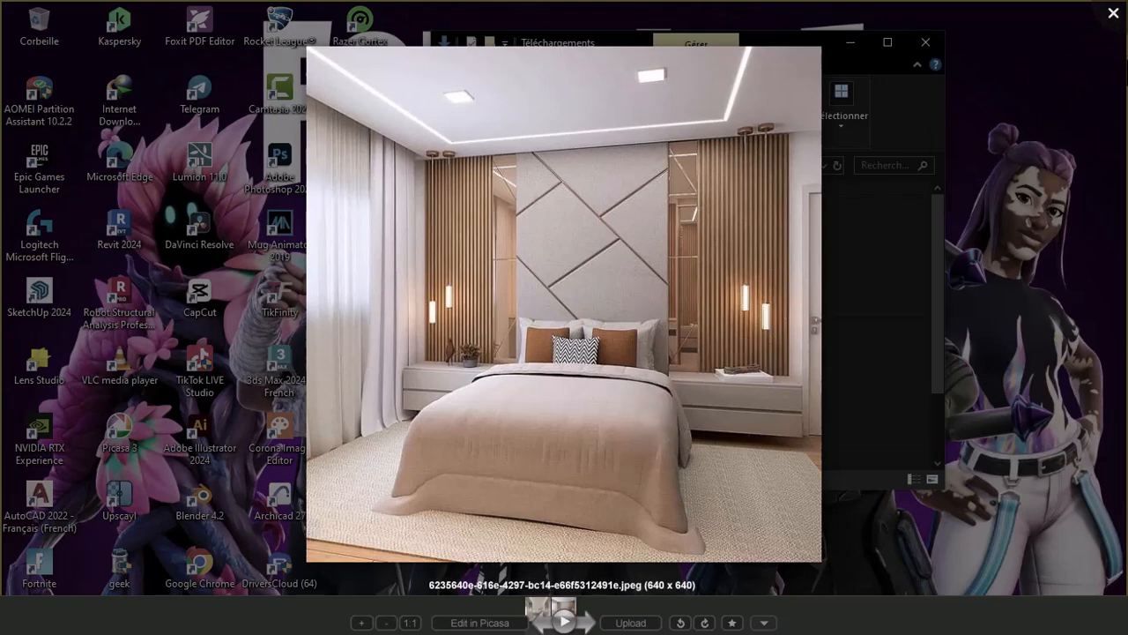
pyautogui.click(1113, 13)
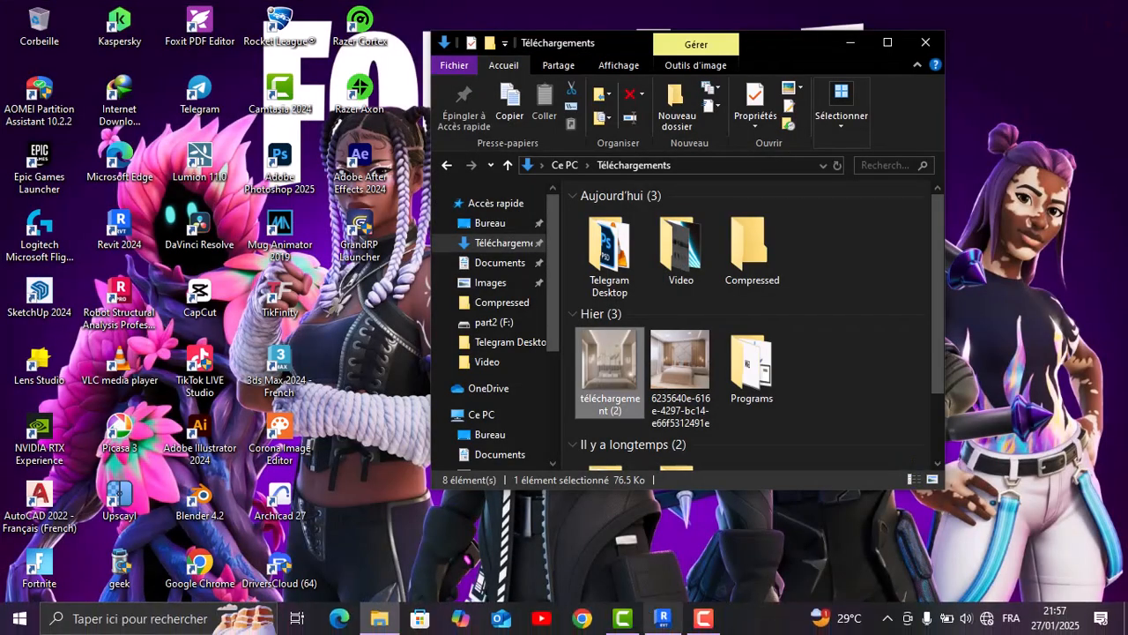
pyautogui.click(667, 621)
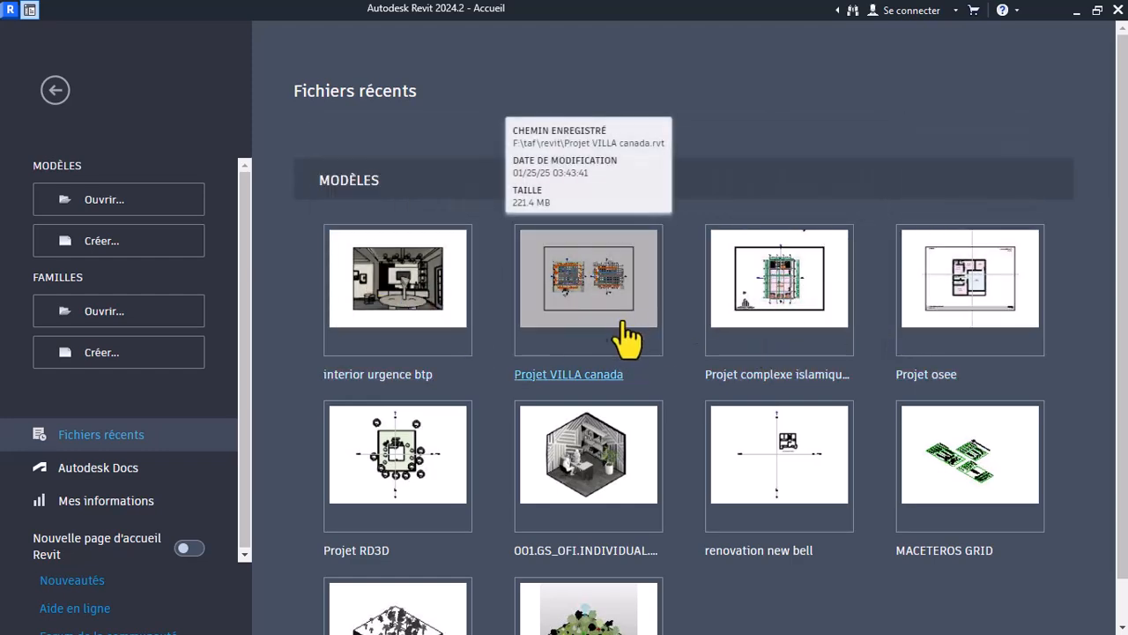
pyautogui.scroll(-4, 626, 335)
pyautogui.scroll(5, 466, 264)
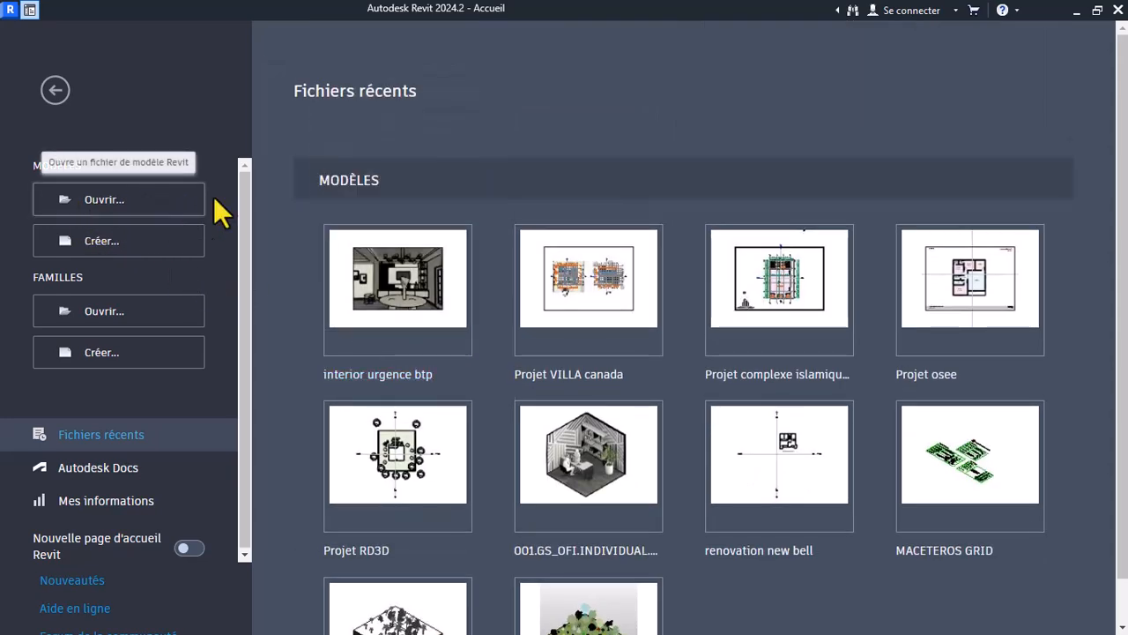
pyautogui.click(123, 199)
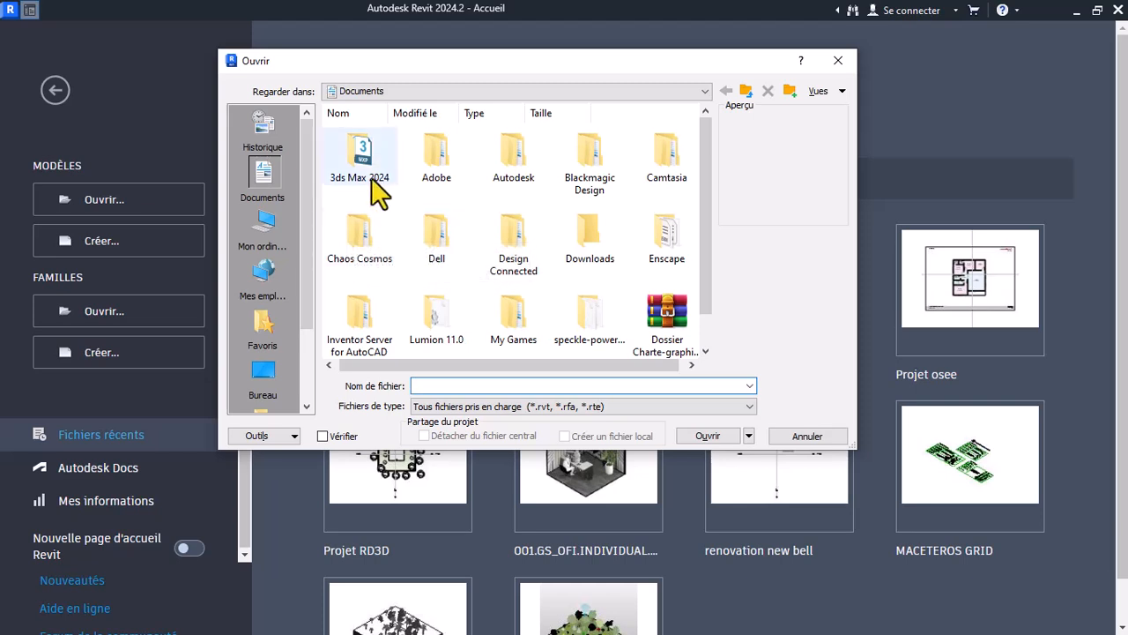
pyautogui.doubleClick(435, 231)
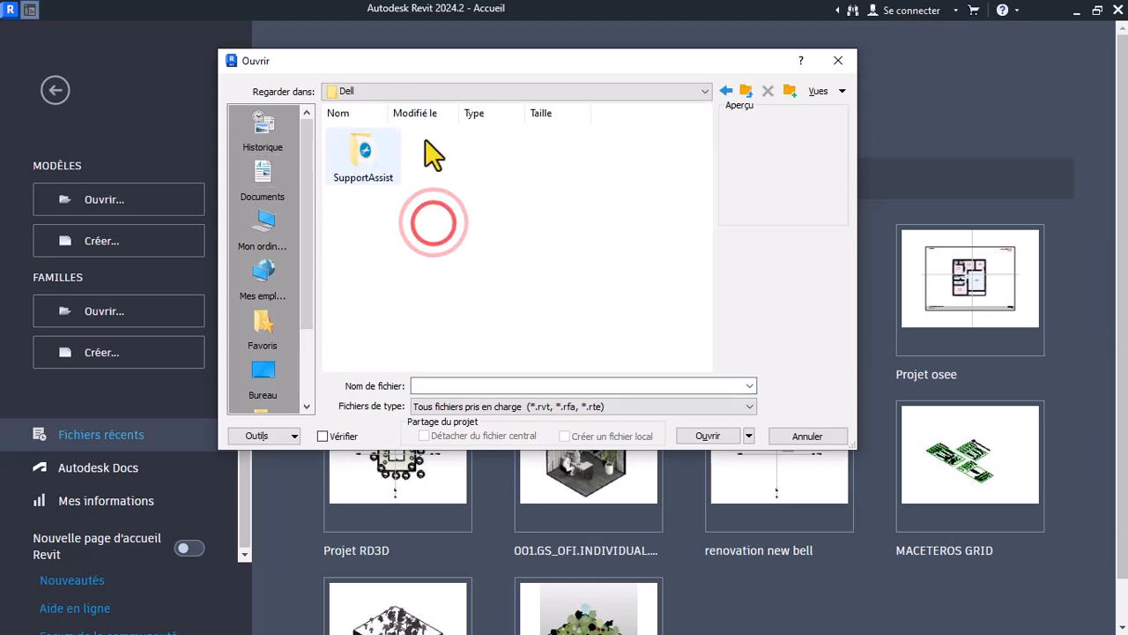
pyautogui.click(840, 62)
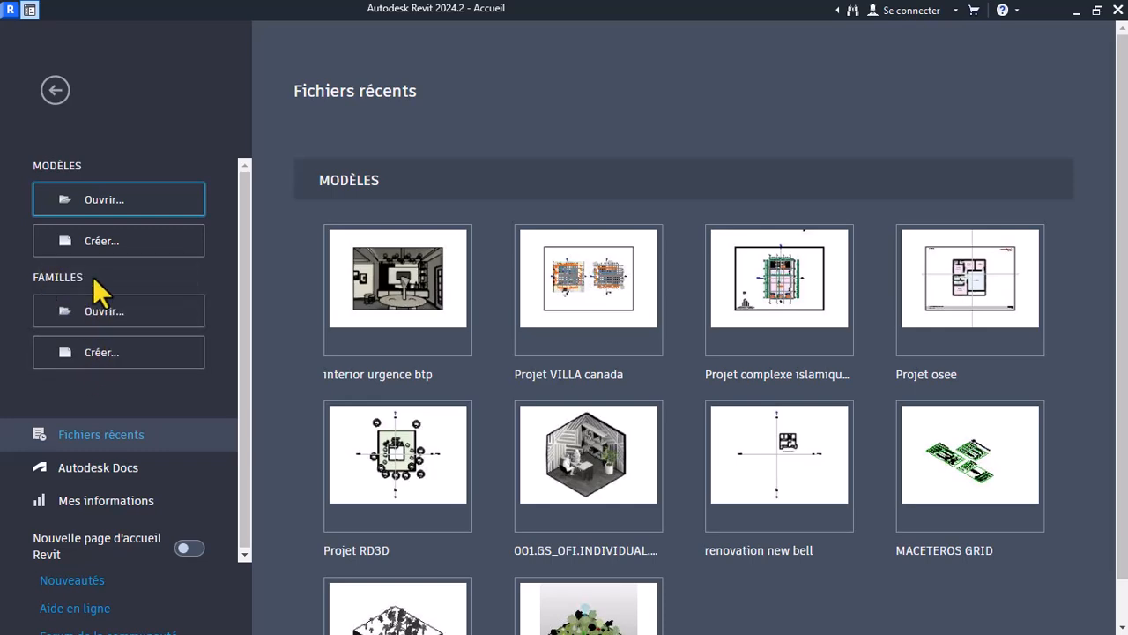
pyautogui.scroll(-5, 405, 318)
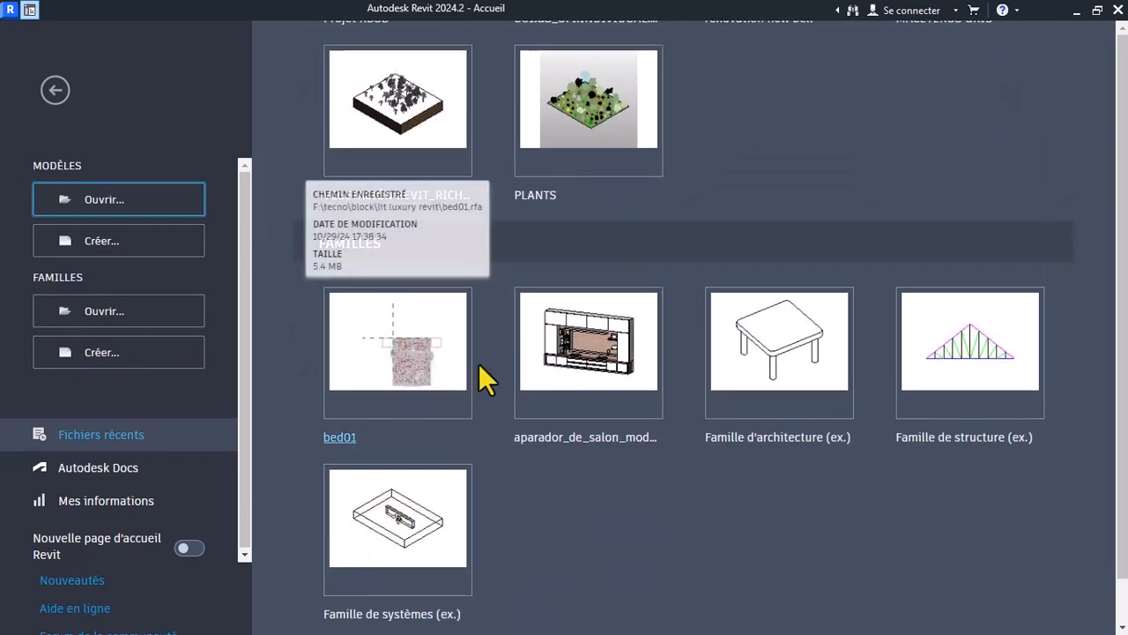
pyautogui.scroll(5, 520, 282)
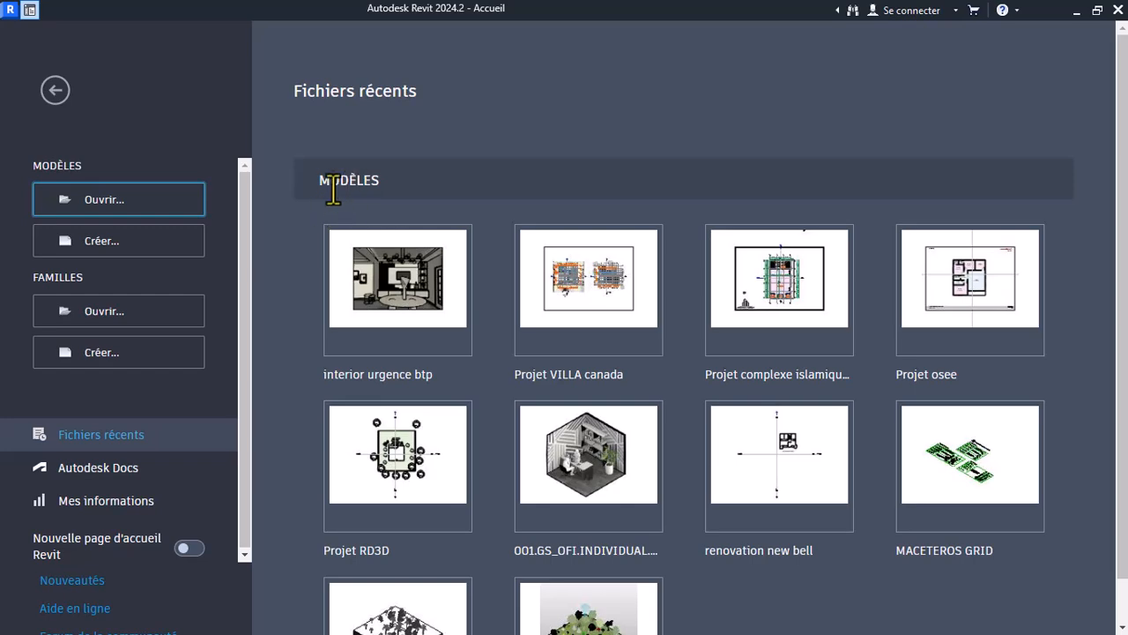
pyautogui.scroll(-5, 326, 185)
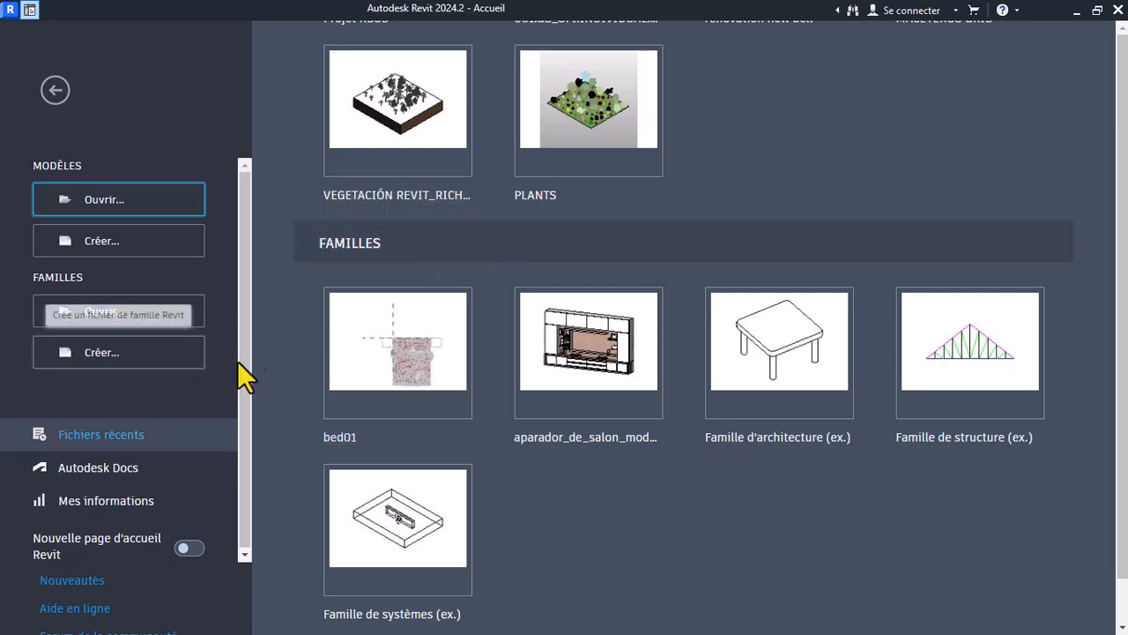
pyautogui.scroll(5, 391, 425)
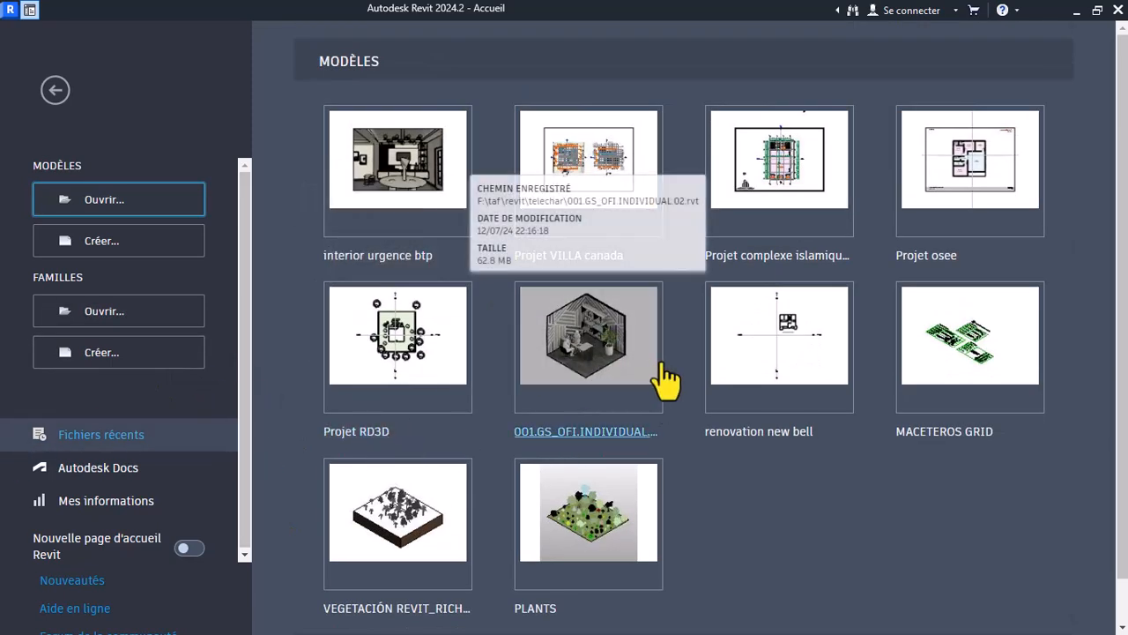
pyautogui.scroll(3, 801, 432)
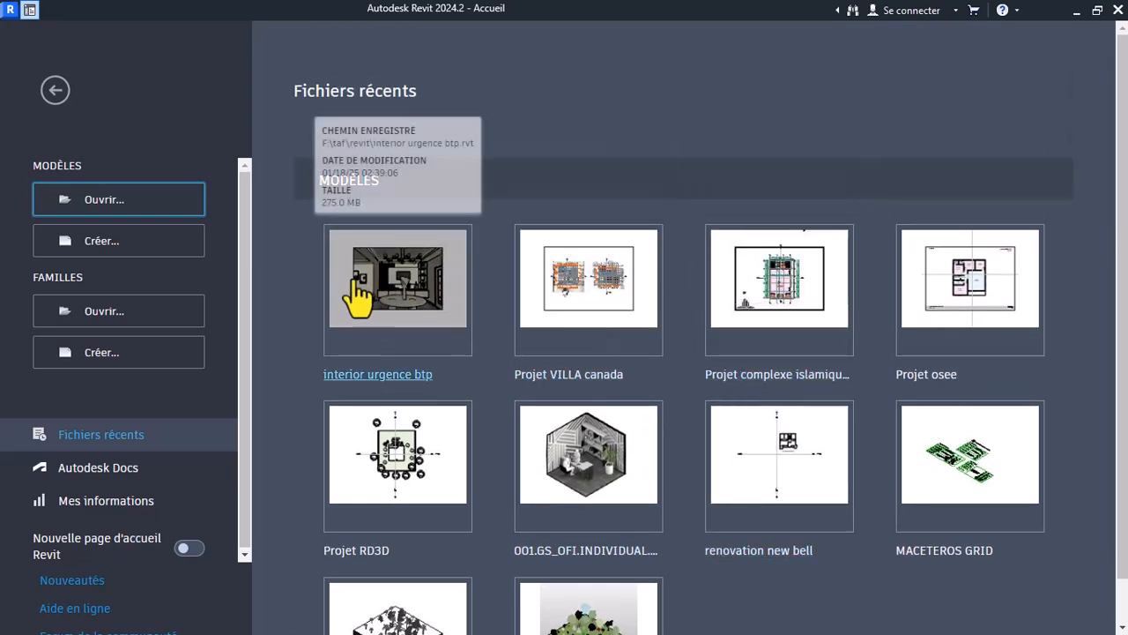
# Create a new project based on the Bim Studio Designer template
pyautogui.click(118, 245)
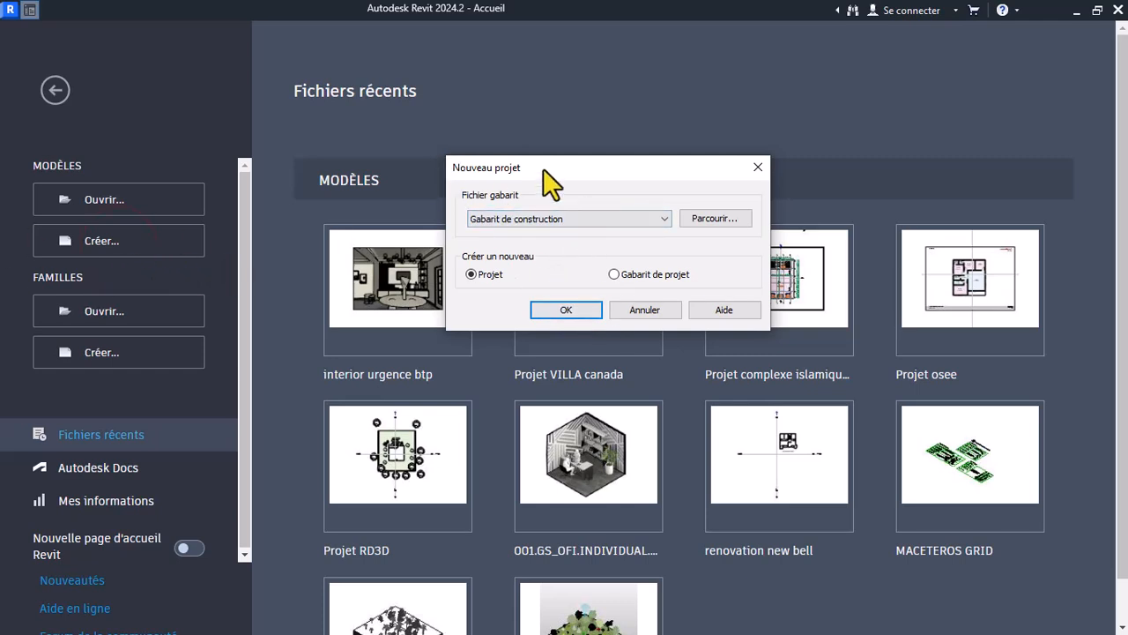
pyautogui.moveTo(543, 167); pyautogui.dragTo(497, 111)
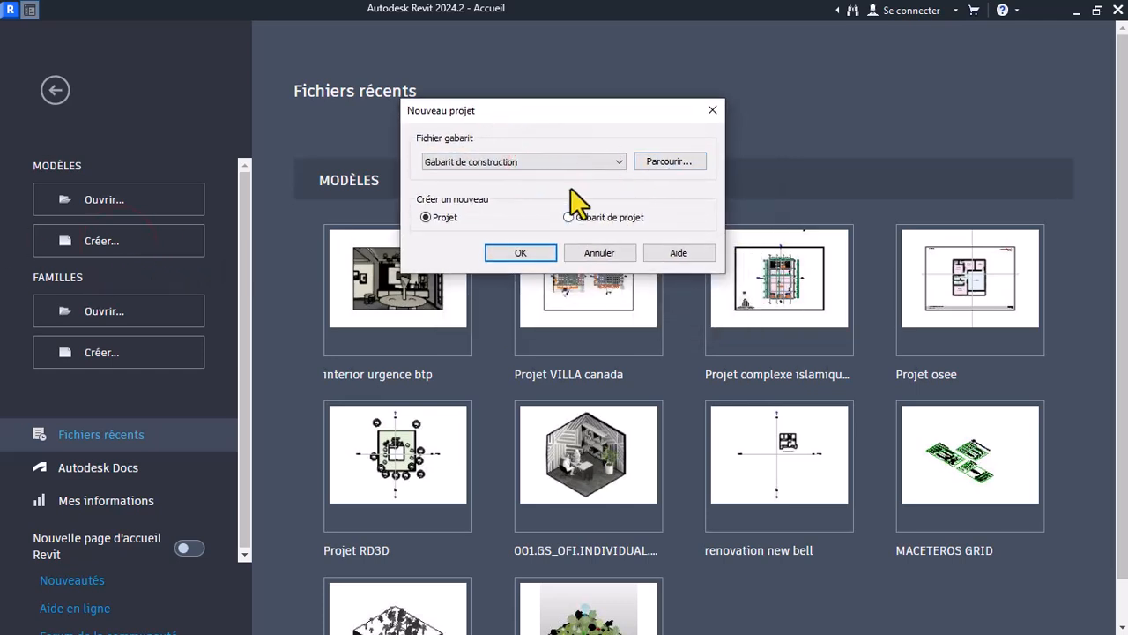
pyautogui.click(608, 160)
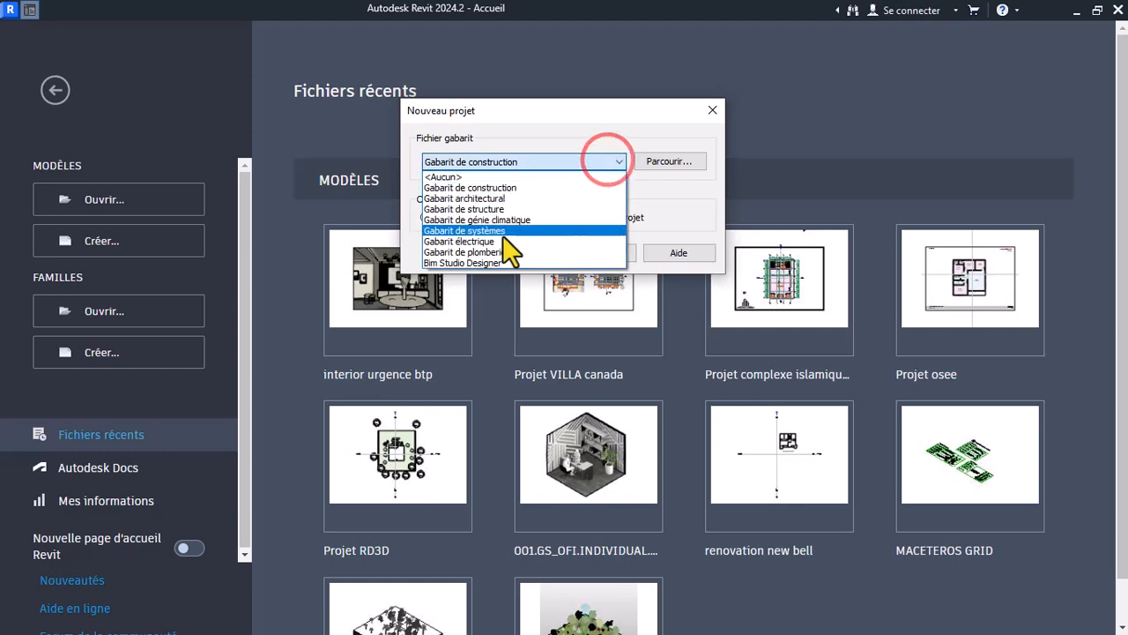
pyautogui.click(460, 262)
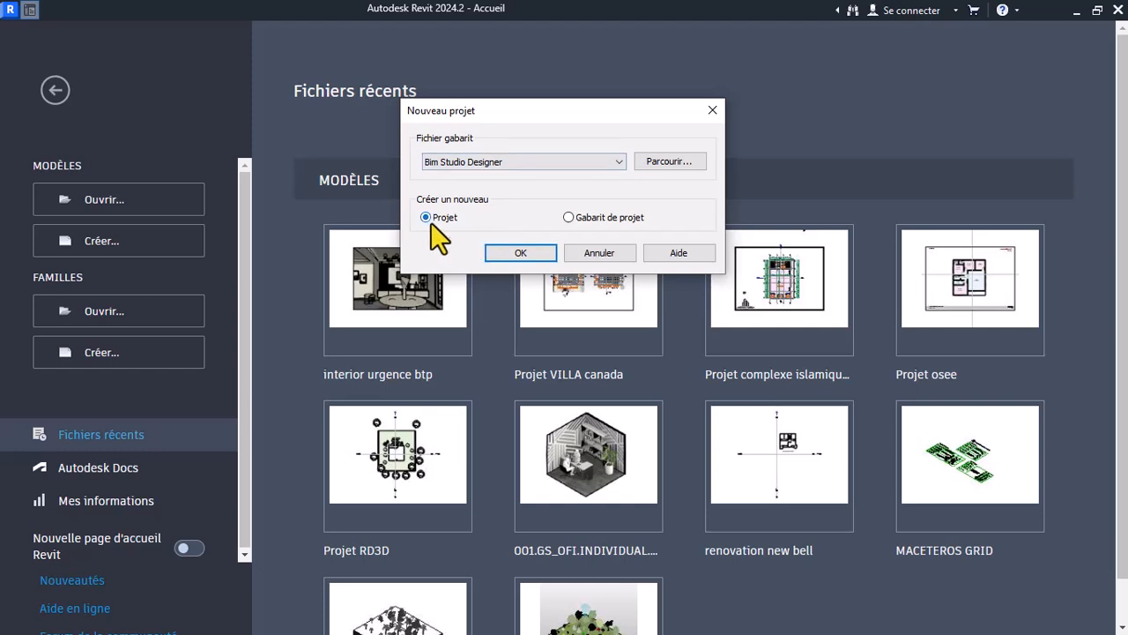
pyautogui.click(521, 253)
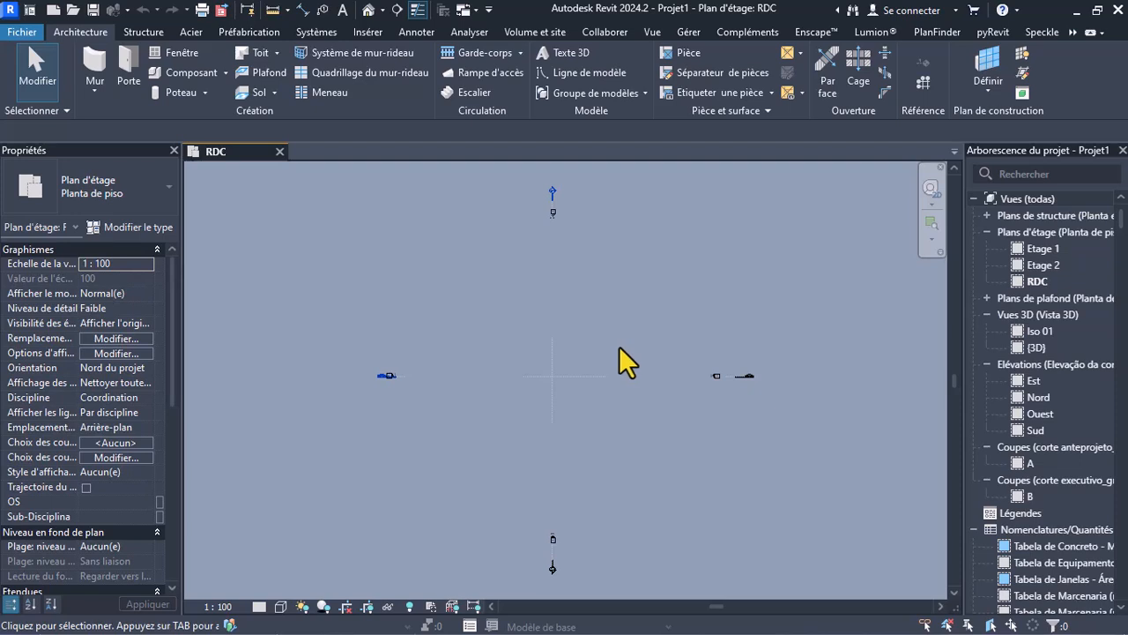
pyautogui.scroll(2, 560, 352)
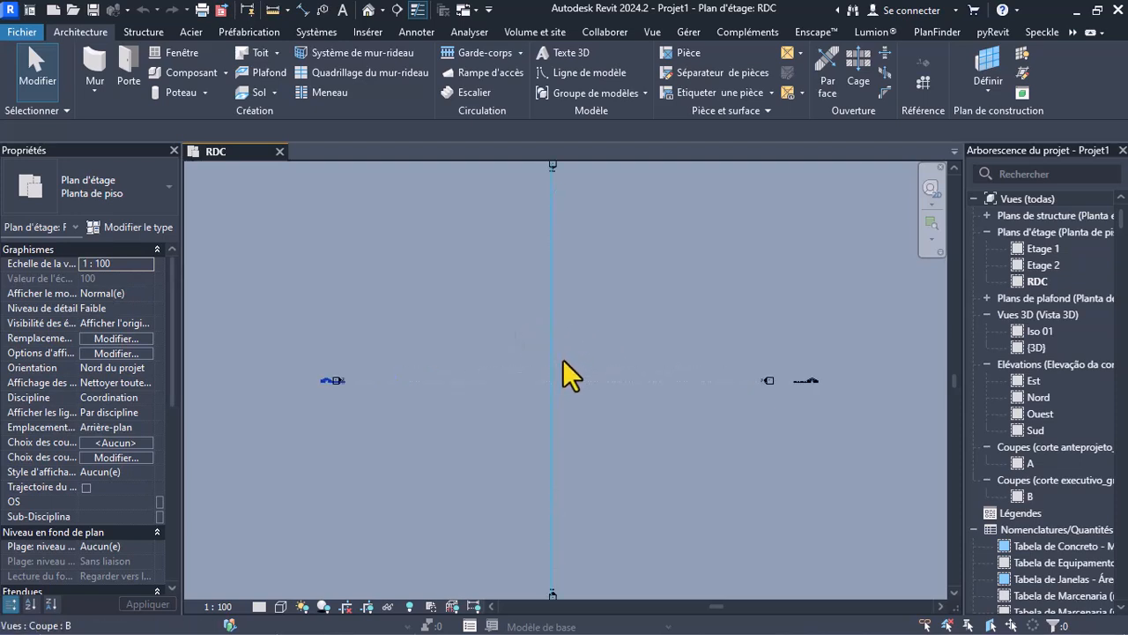
pyautogui.scroll(-1, 566, 395)
pyautogui.scroll(2, 566, 396)
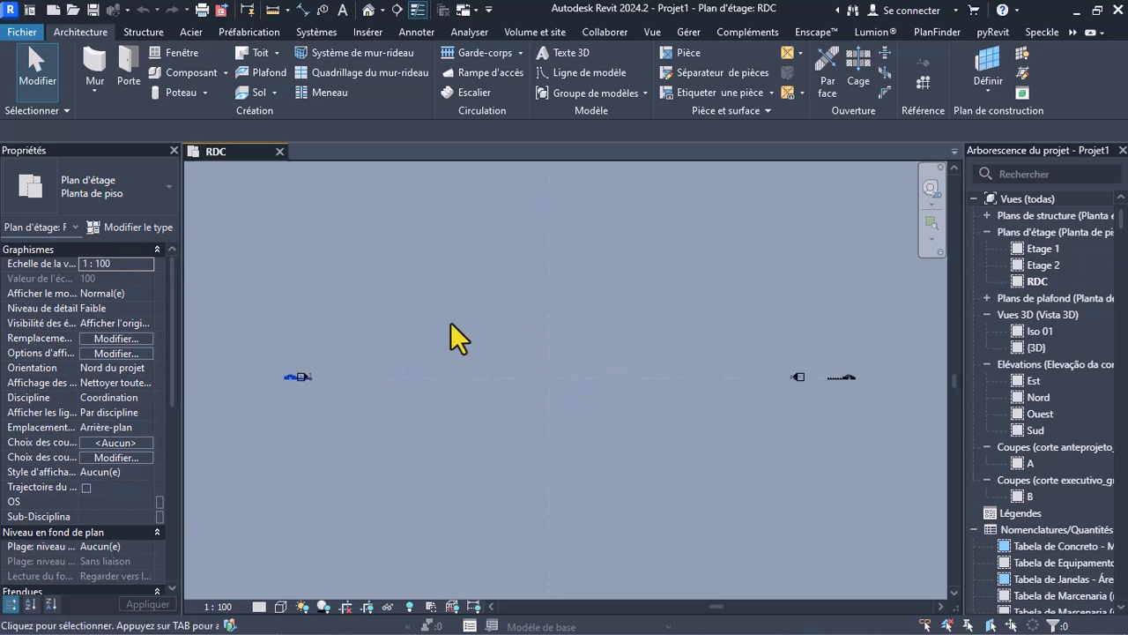
pyautogui.scroll(-2, 567, 396)
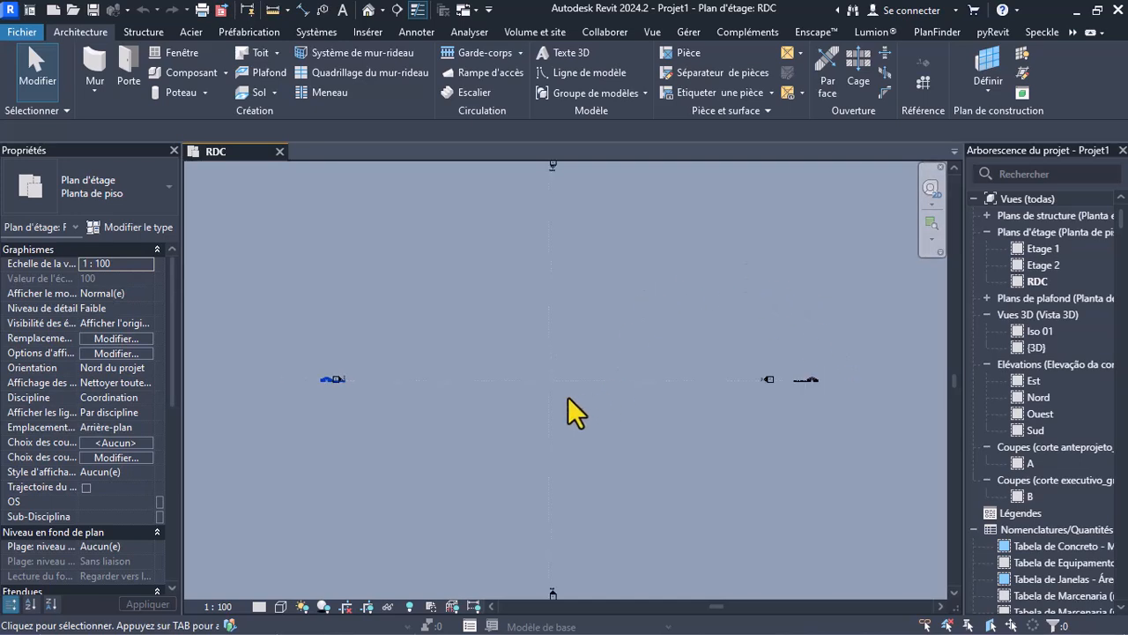
pyautogui.scroll(2, 553, 349)
pyautogui.scroll(-2, 550, 401)
pyautogui.scroll(3, 548, 445)
pyautogui.scroll(2, 537, 379)
pyautogui.scroll(-2, 493, 352)
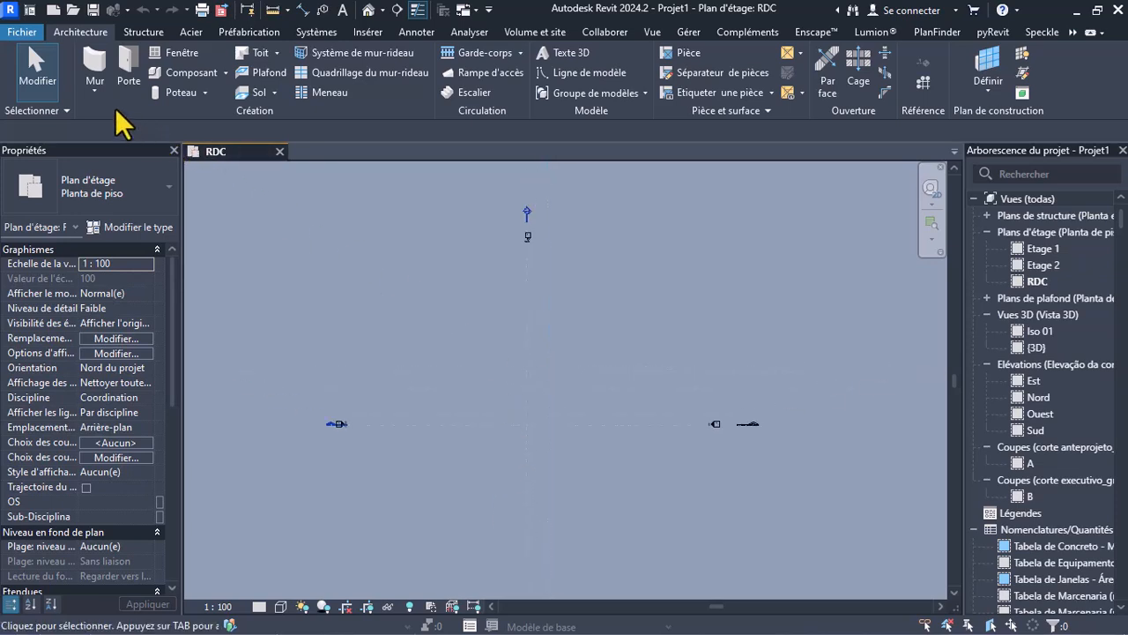
# Start the Wall tool in the RDC floor plan and look through the wall types the template offers
pyautogui.click(97, 62)
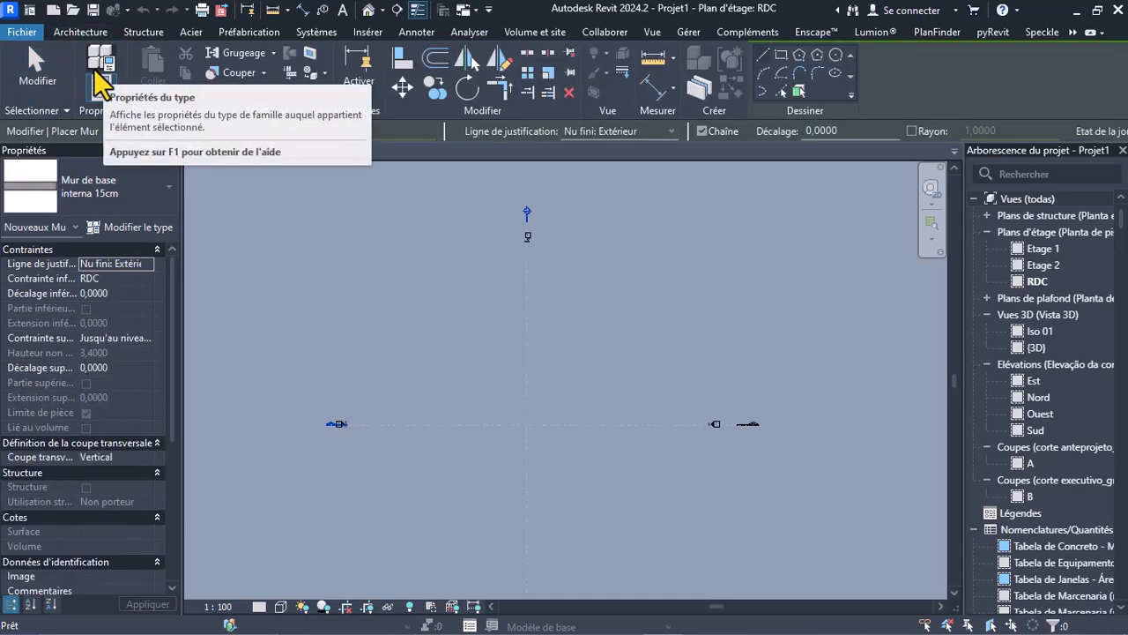
pyautogui.click(107, 181)
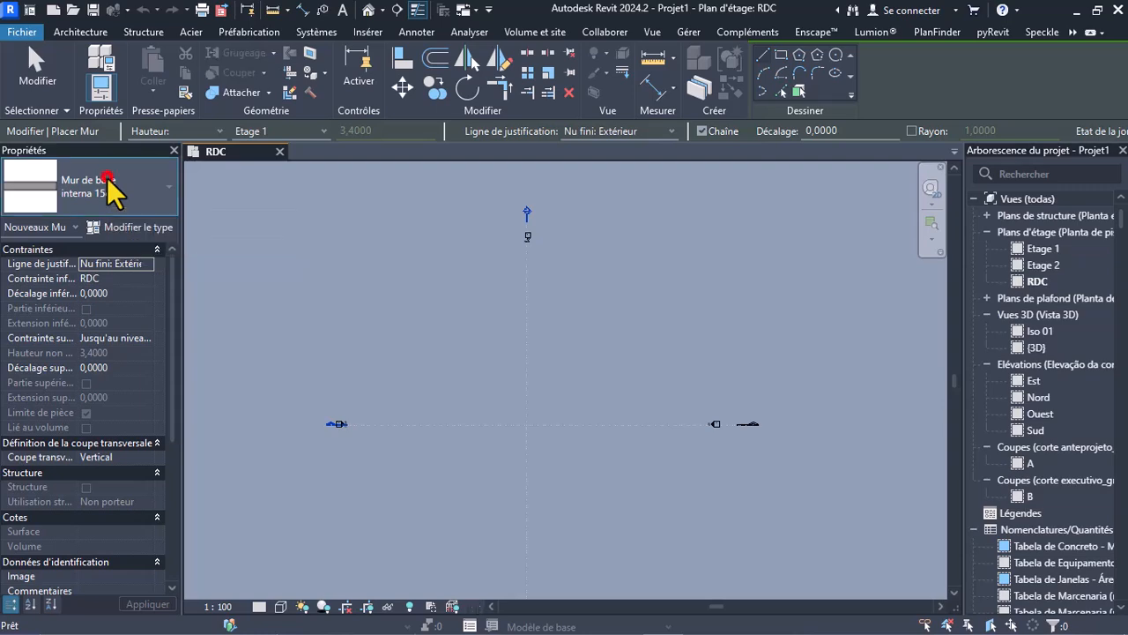
pyautogui.scroll(-5, 113, 296)
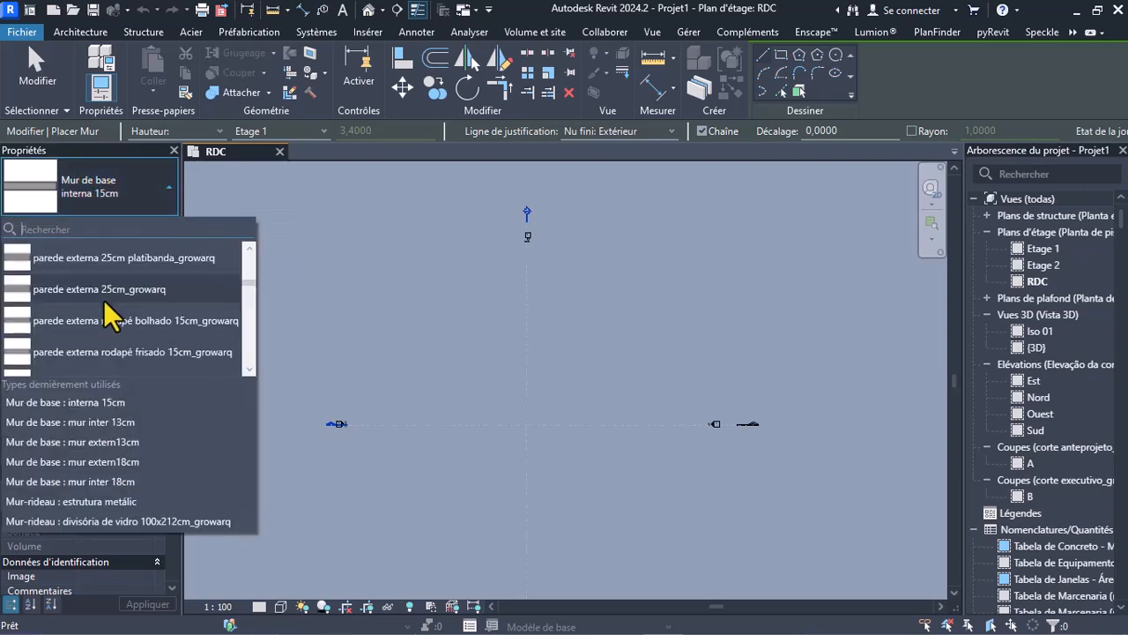
pyautogui.scroll(-3, 107, 311)
pyautogui.scroll(-4, 108, 310)
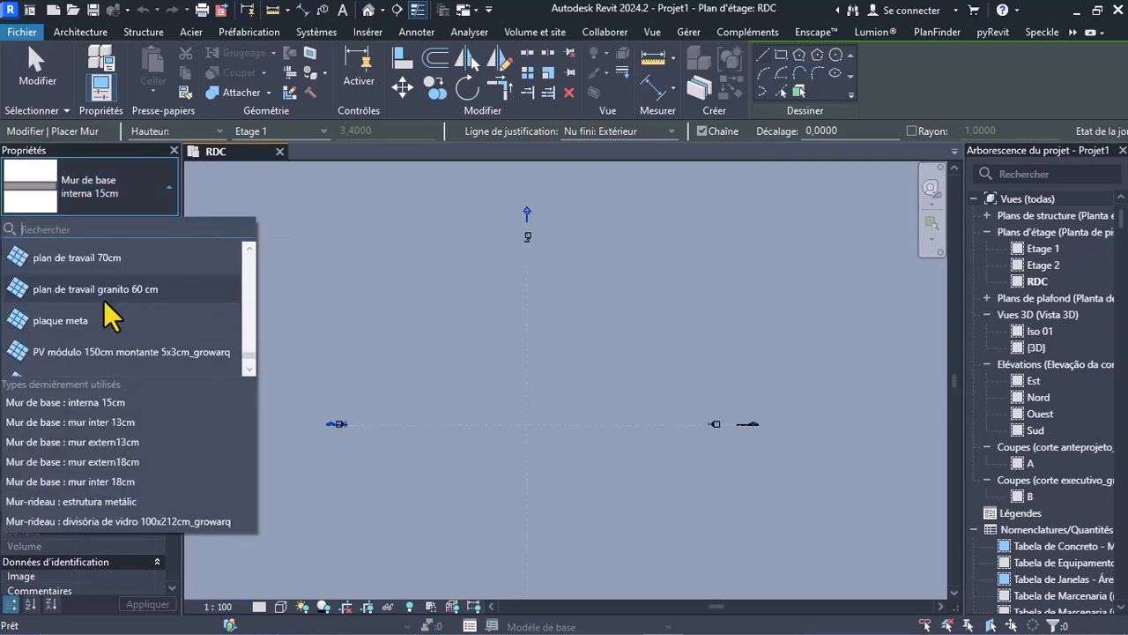
pyautogui.scroll(15, 104, 300)
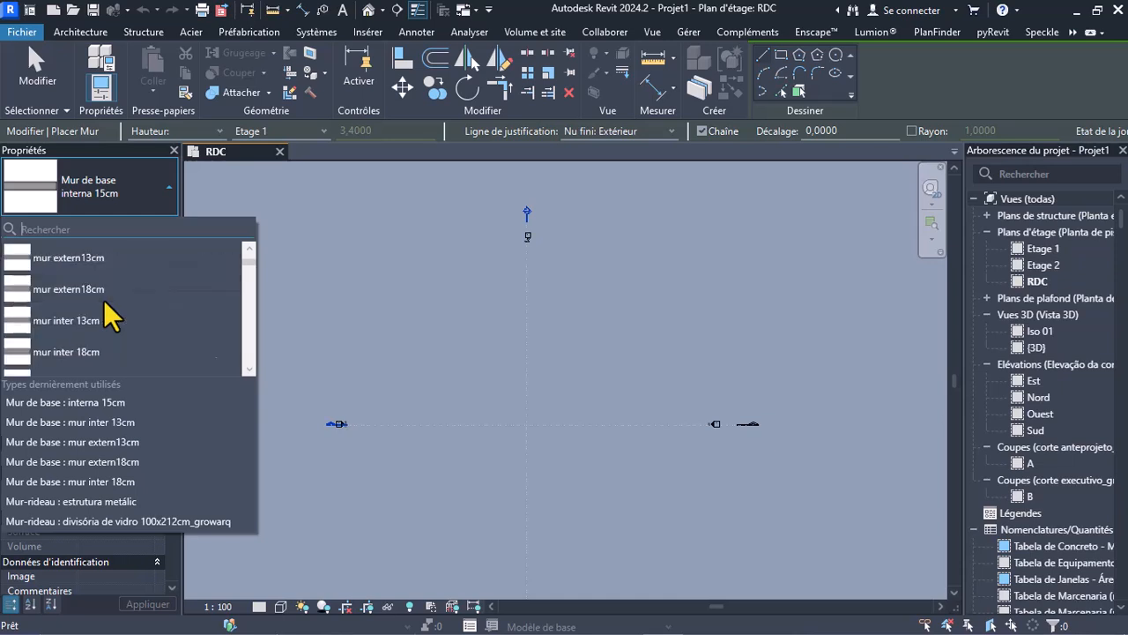
pyautogui.scroll(-3, 103, 299)
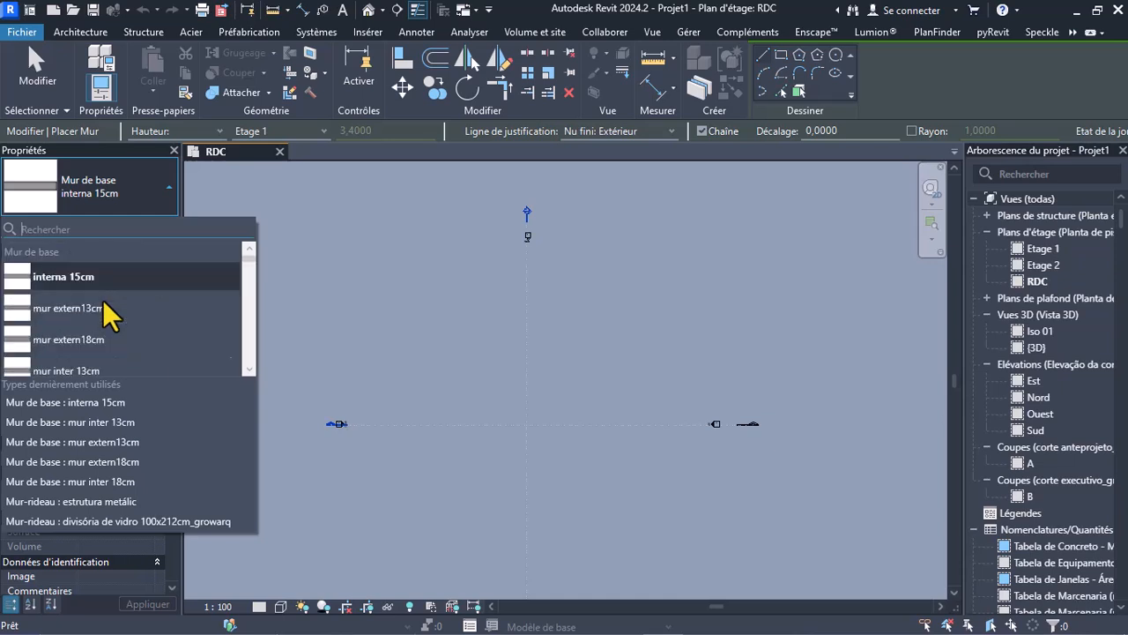
pyautogui.scroll(3, 103, 299)
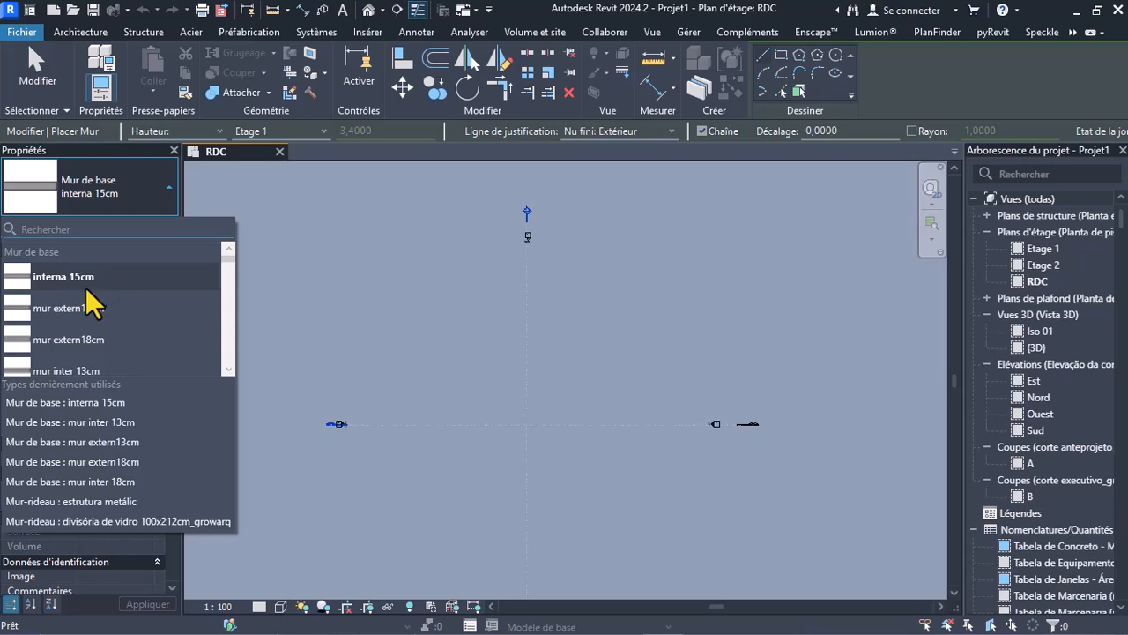
pyautogui.scroll(-12, 88, 304)
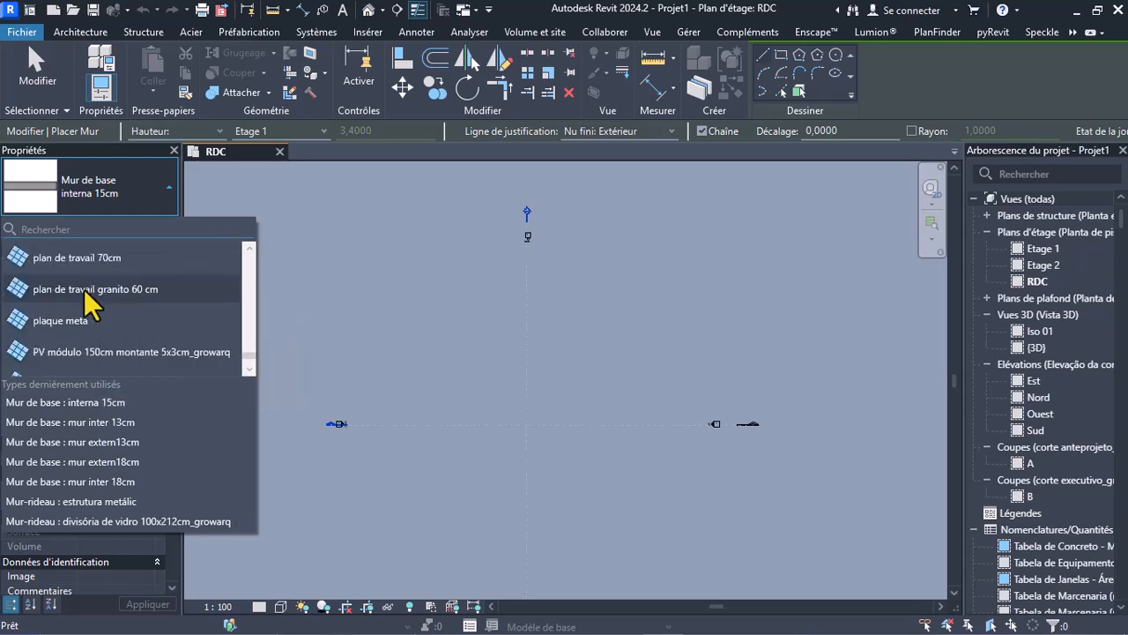
pyautogui.scroll(12, 88, 304)
pyautogui.click(110, 181)
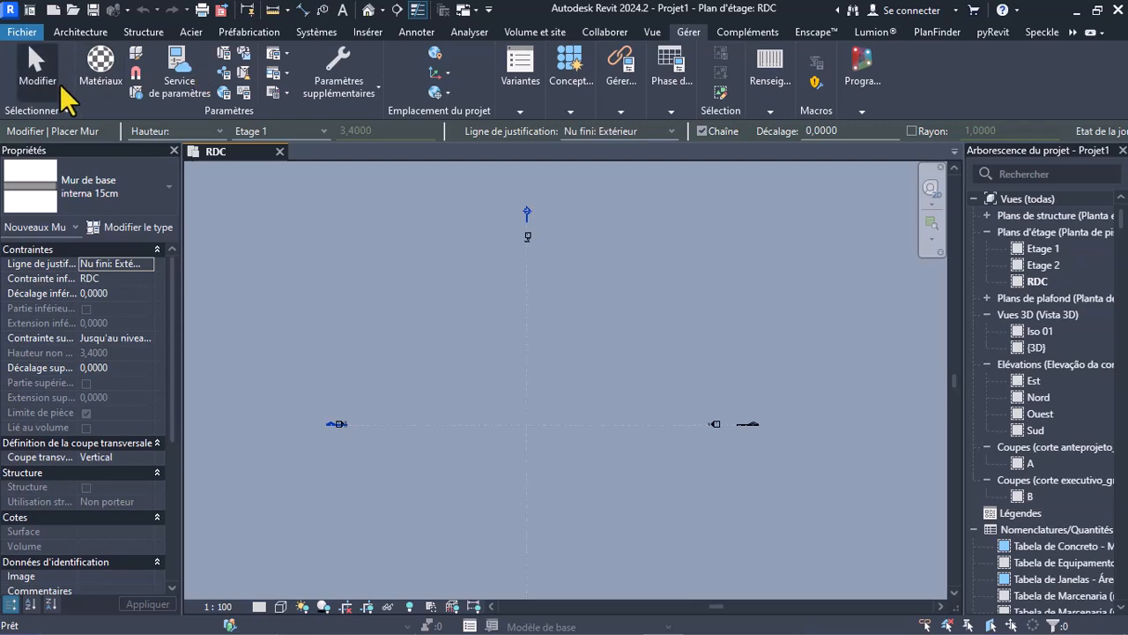
# Check the format of the length unit (Longueur) in the project units and close the dialogs without changes
pyautogui.click(245, 93)
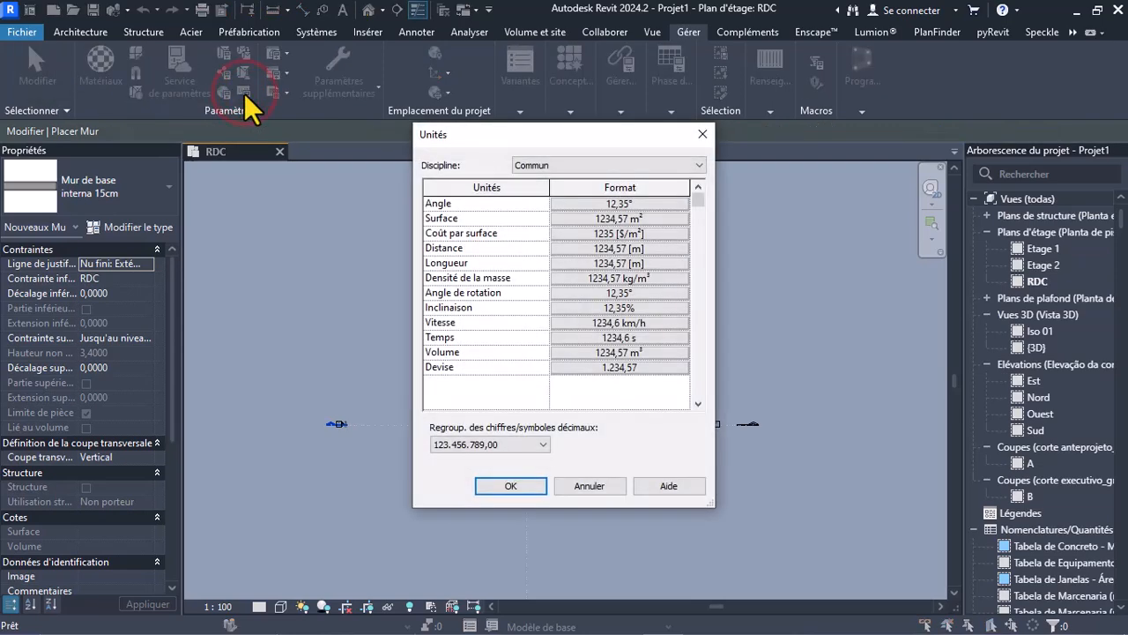
pyautogui.click(605, 262)
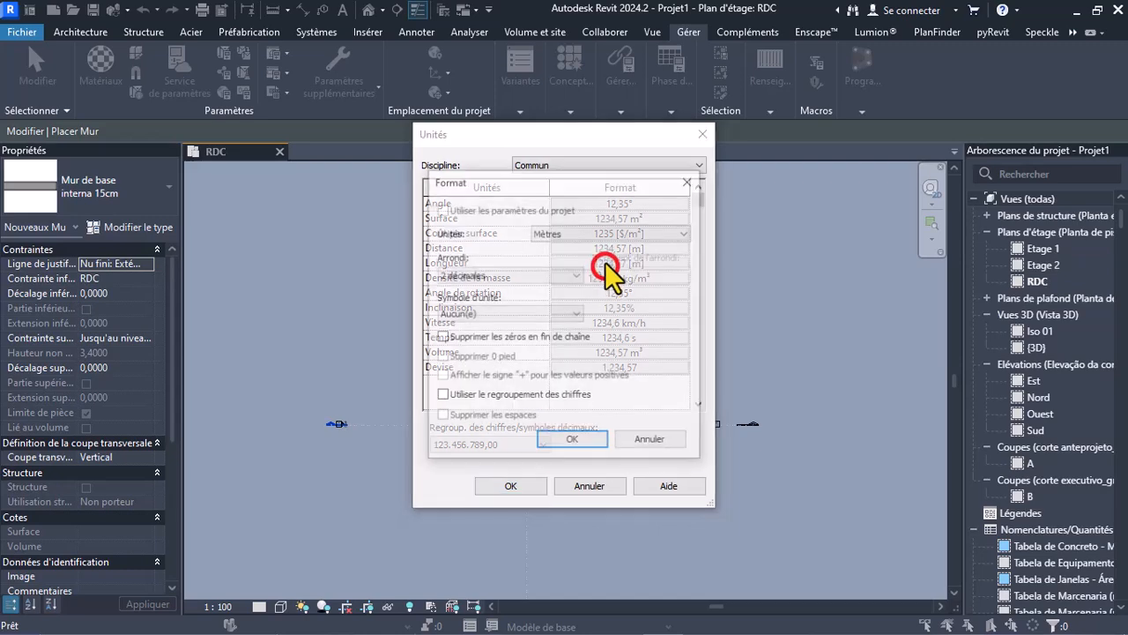
pyautogui.click(688, 181)
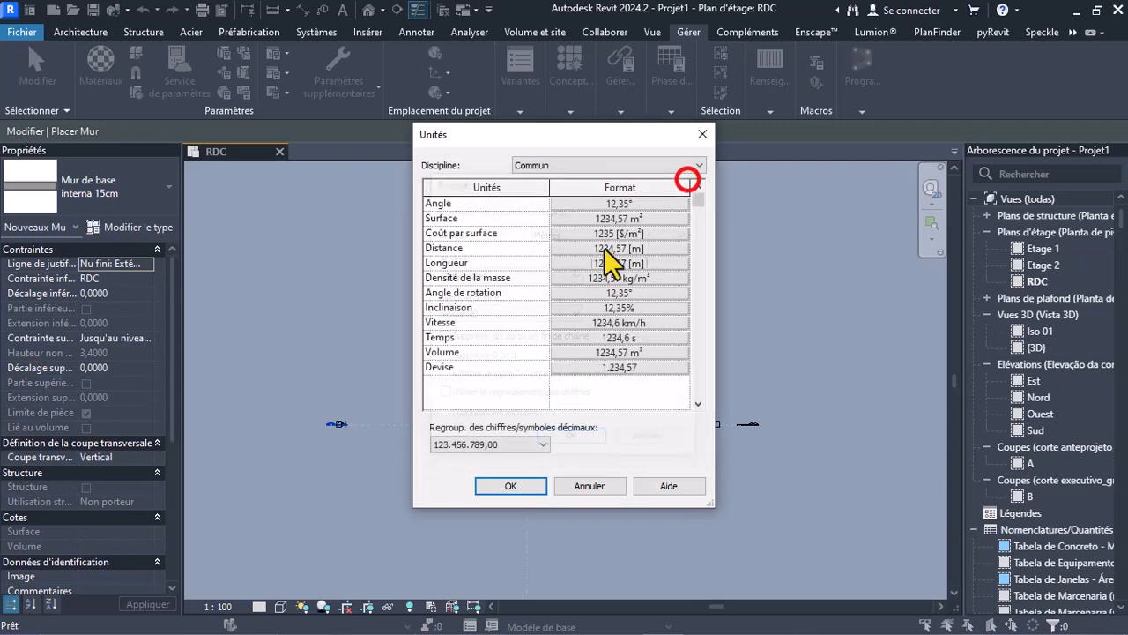
pyautogui.click(607, 261)
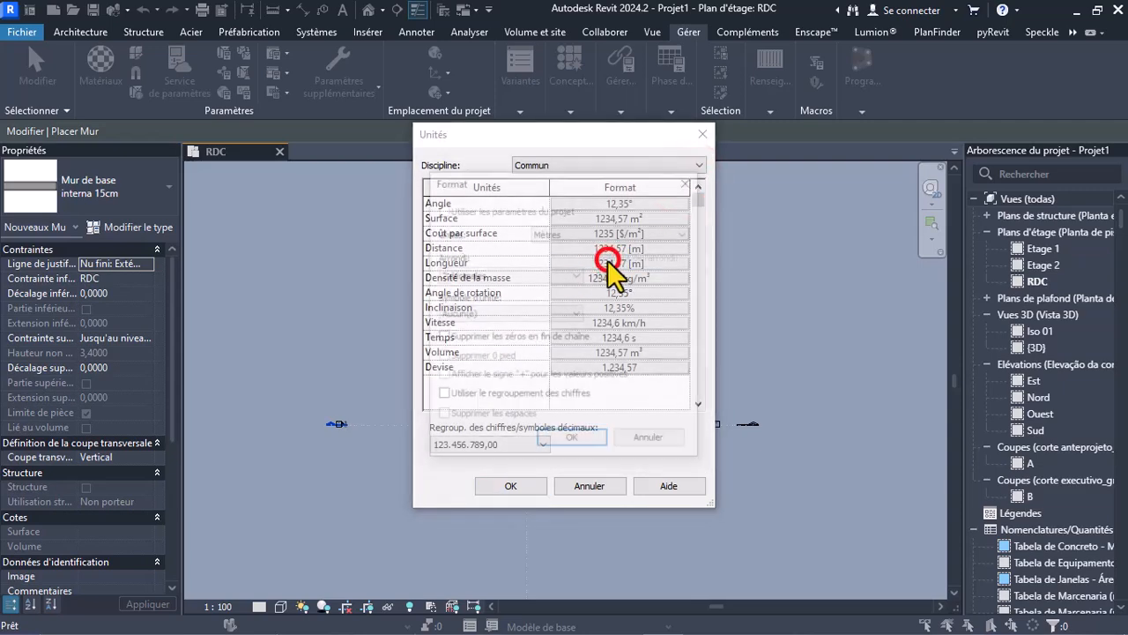
pyautogui.click(699, 180)
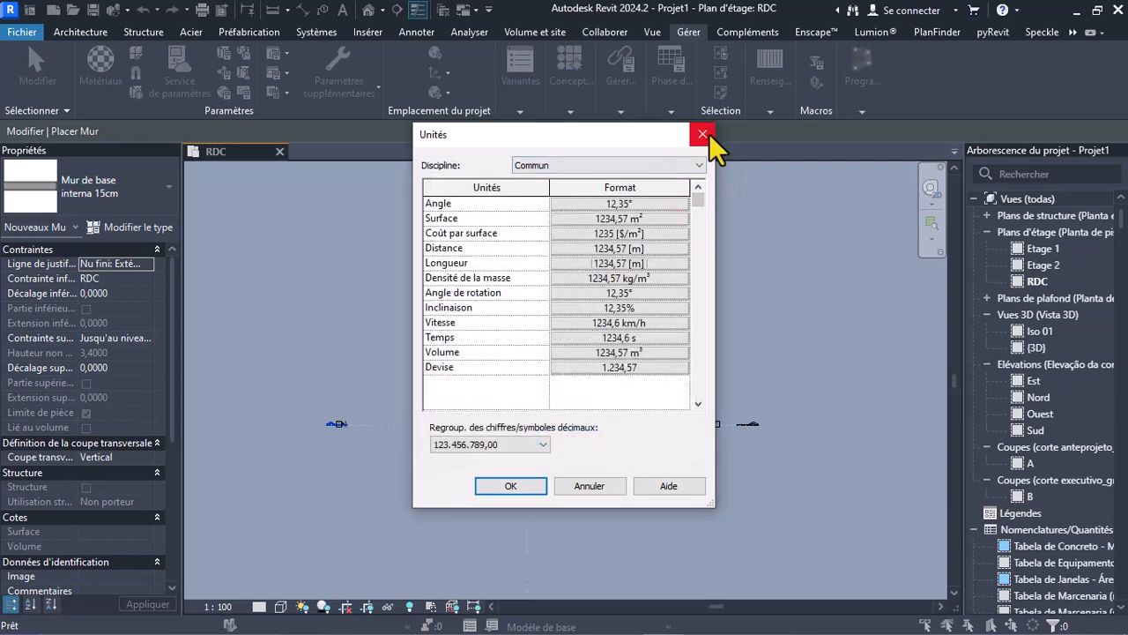
pyautogui.click(707, 134)
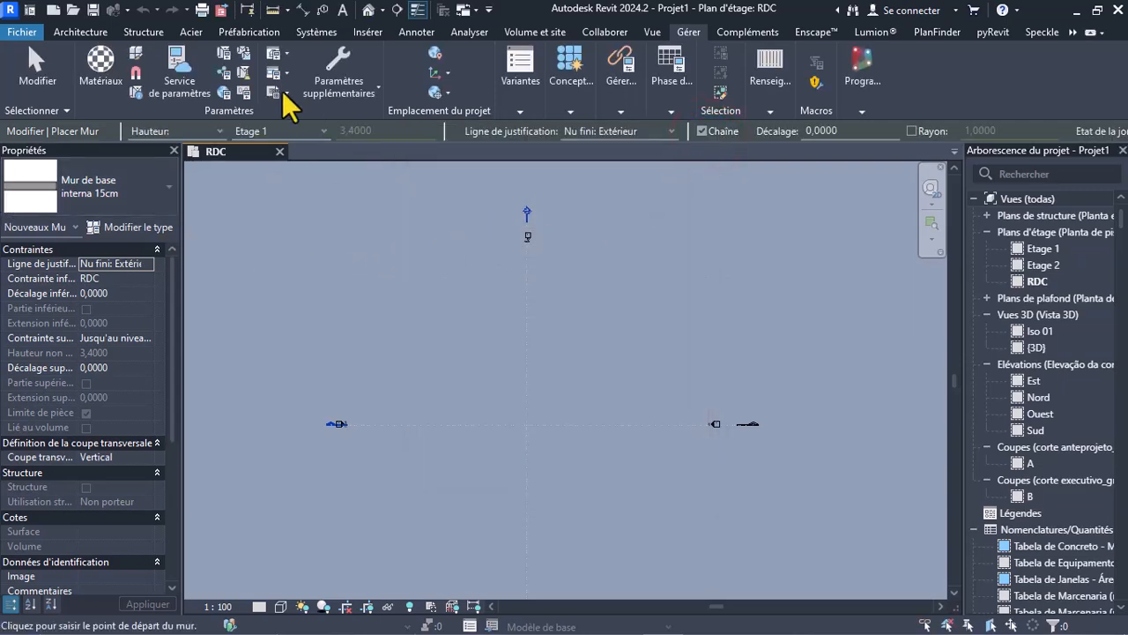
pyautogui.click(86, 31)
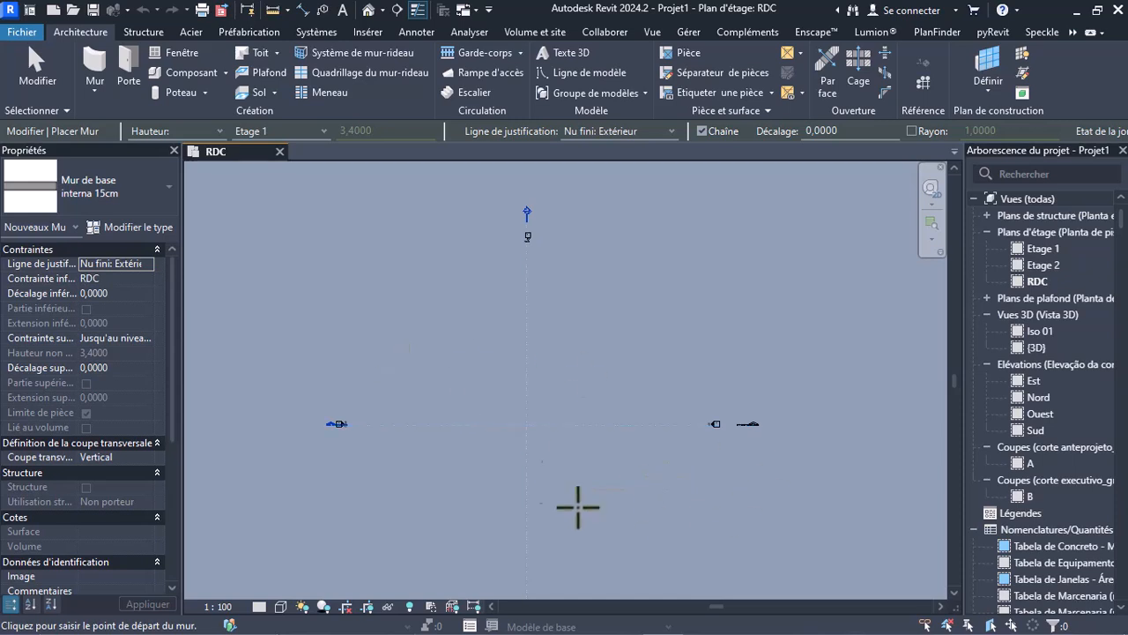
# Open the type properties of the interna 15cm wall and inspect its preview in the section view (Coupe)
pyautogui.scroll(-2, 693, 314)
pyautogui.scroll(3, 574, 421)
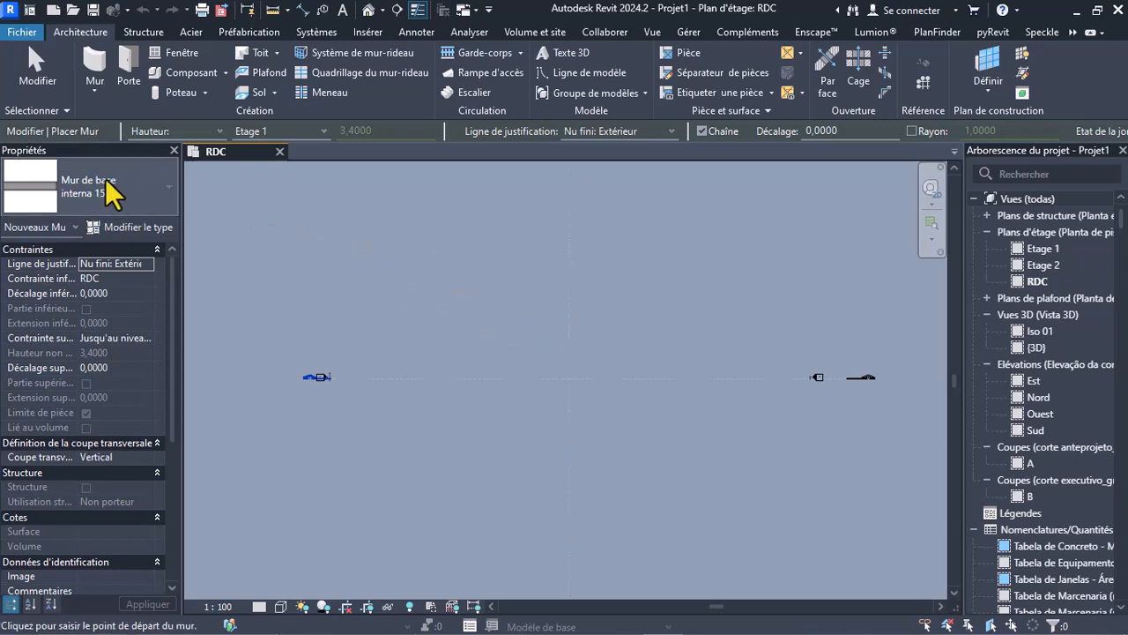
pyautogui.click(133, 228)
pyautogui.moveTo(770, 39); pyautogui.dragTo(557, 42)
pyautogui.click(432, 534)
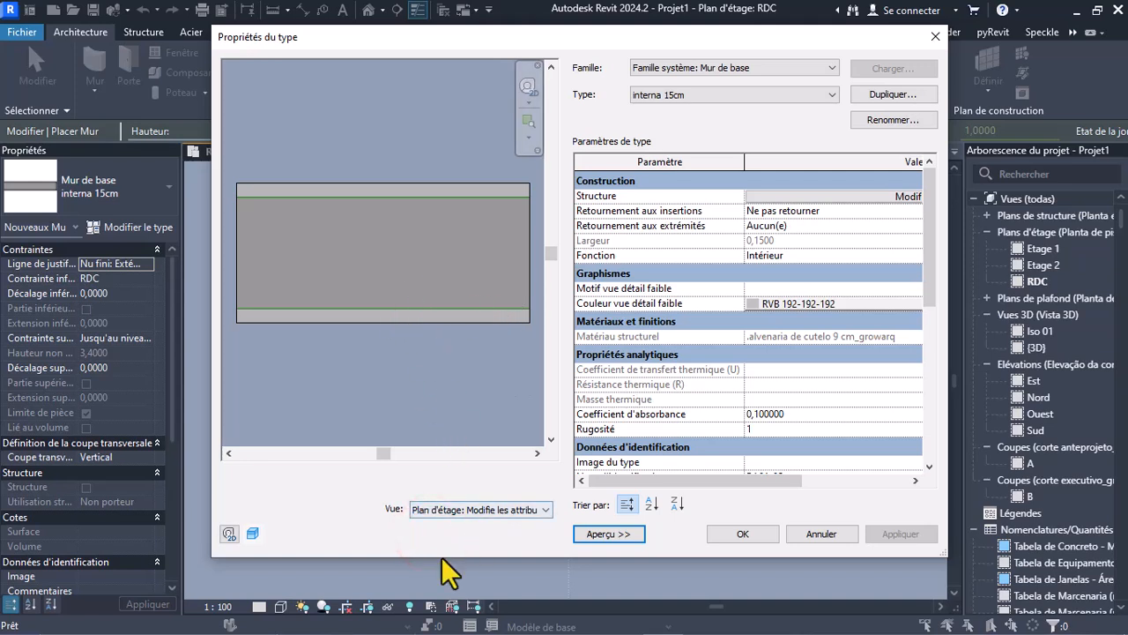
pyautogui.click(461, 509)
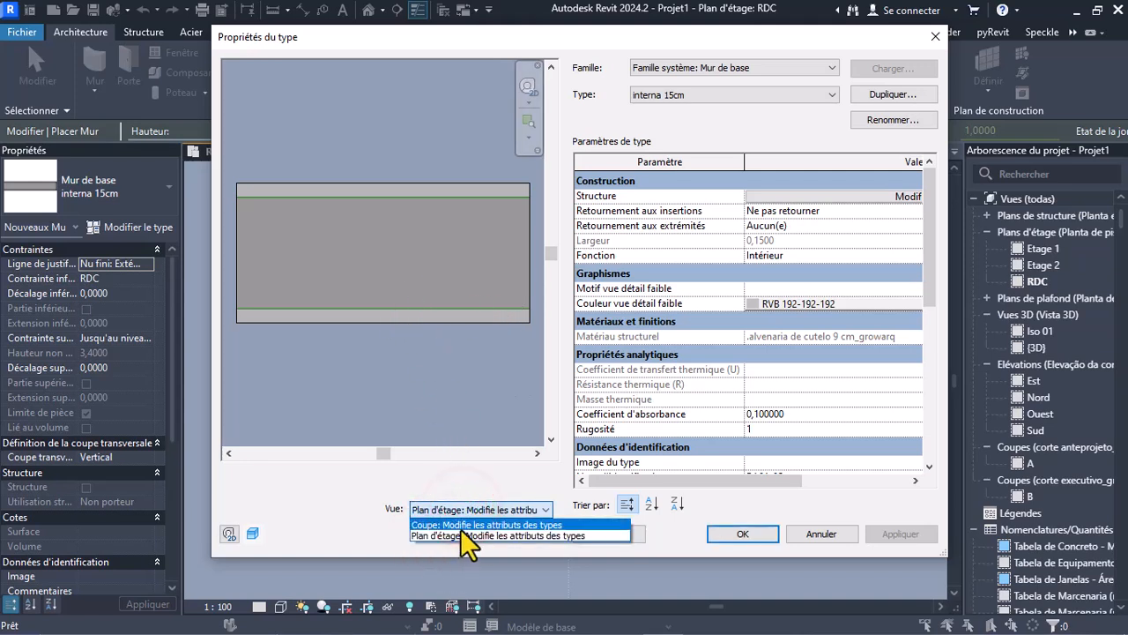
pyautogui.click(461, 522)
pyautogui.scroll(3, 381, 414)
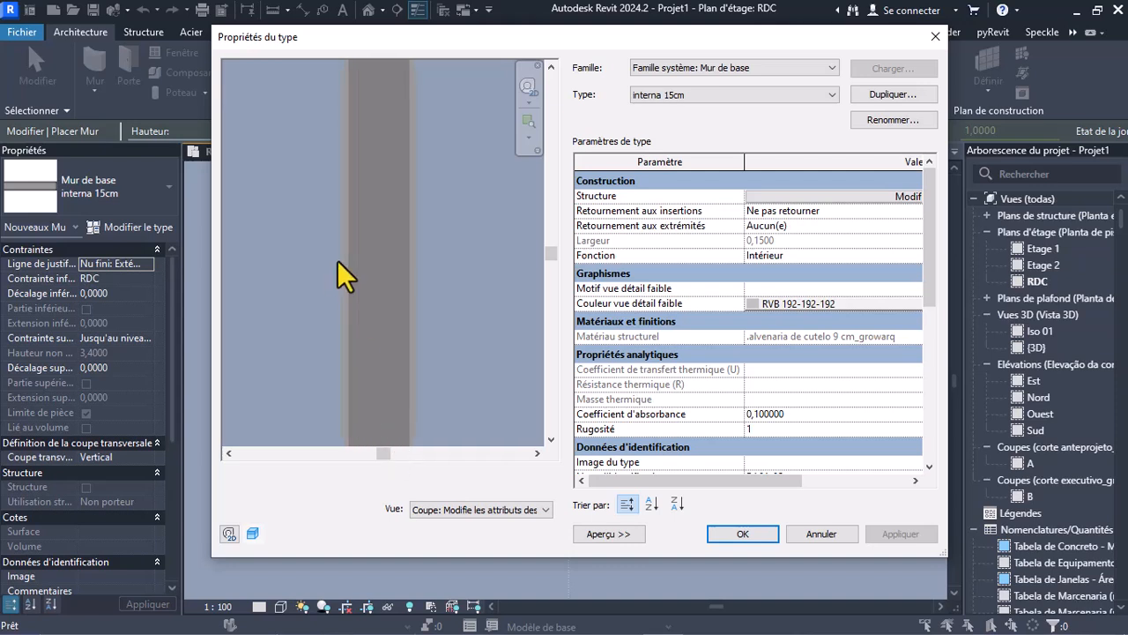
pyautogui.scroll(-3, 335, 266)
pyautogui.scroll(4, 346, 283)
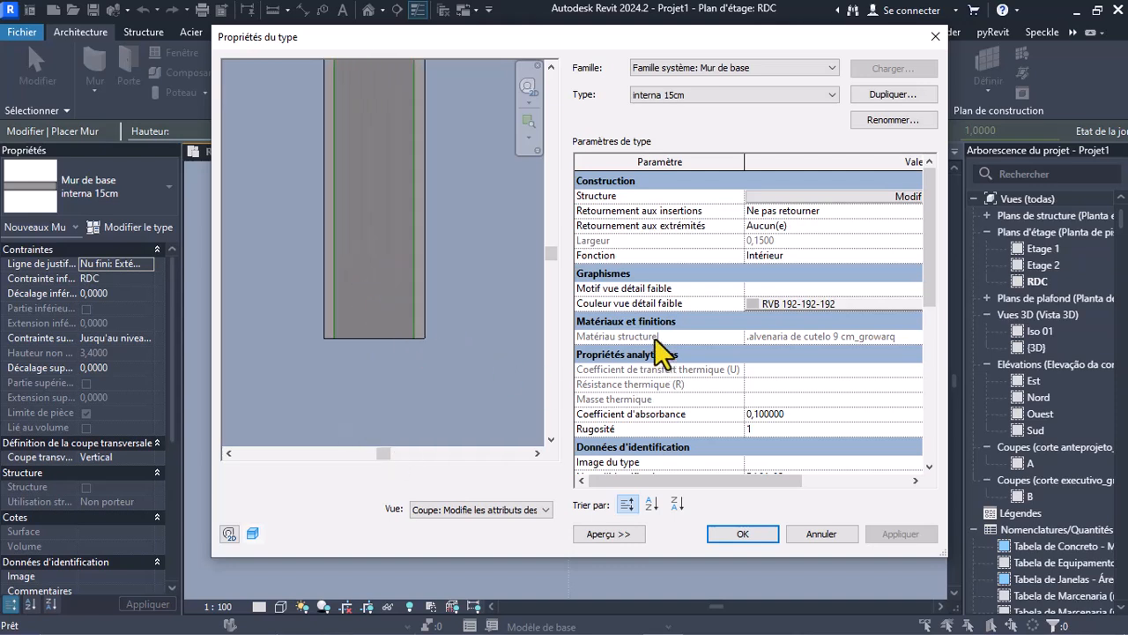
# Examine the exterior finish, interior membrane and interior finish layers in the interna 15cm wall's structure, and leave without changes
pyautogui.click(811, 195)
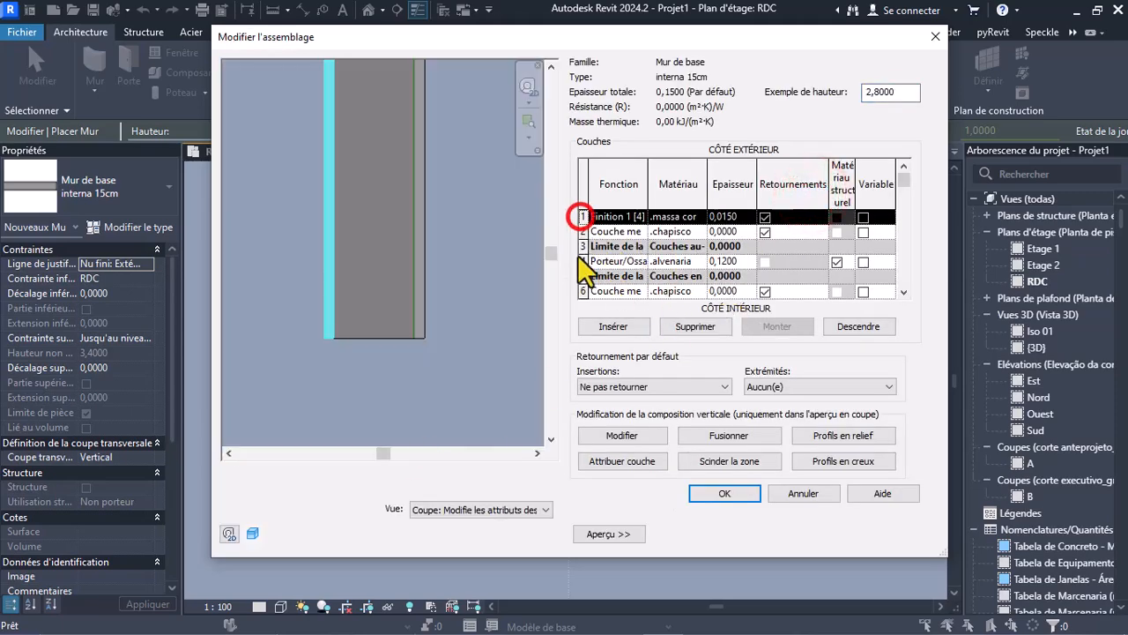
pyautogui.click(582, 291)
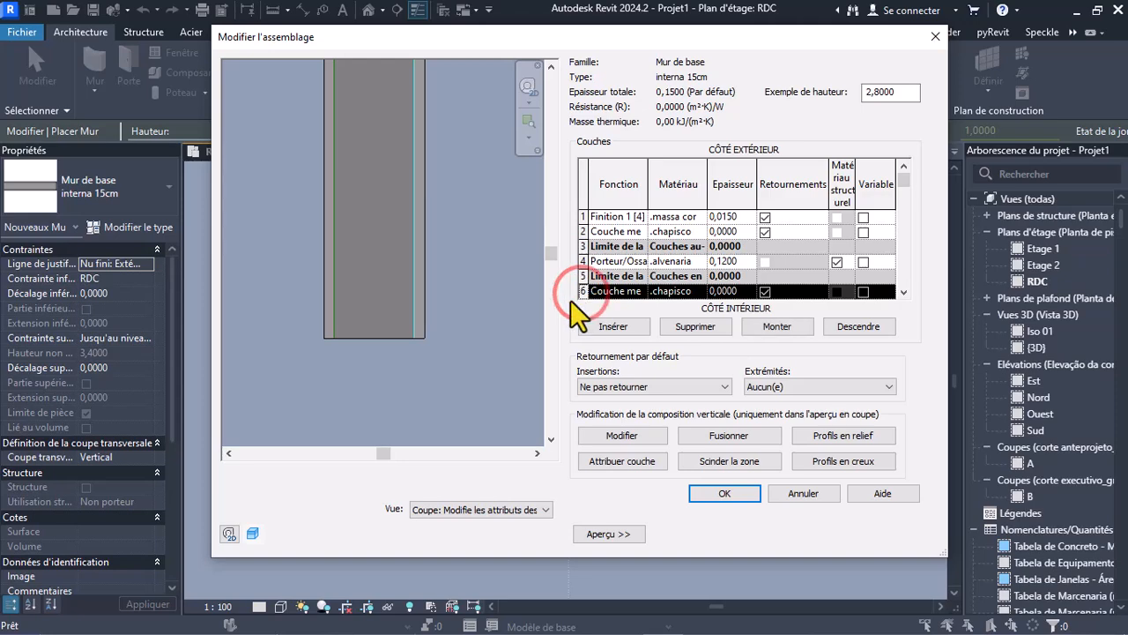
pyautogui.scroll(-1, 577, 295)
pyautogui.click(582, 260)
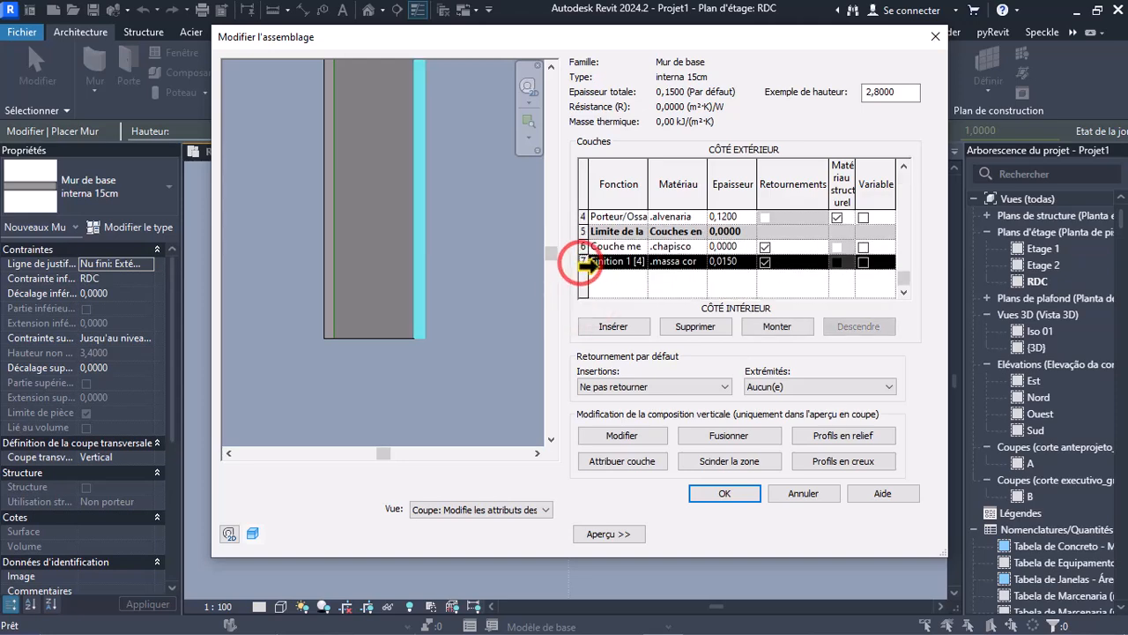
pyautogui.click(803, 494)
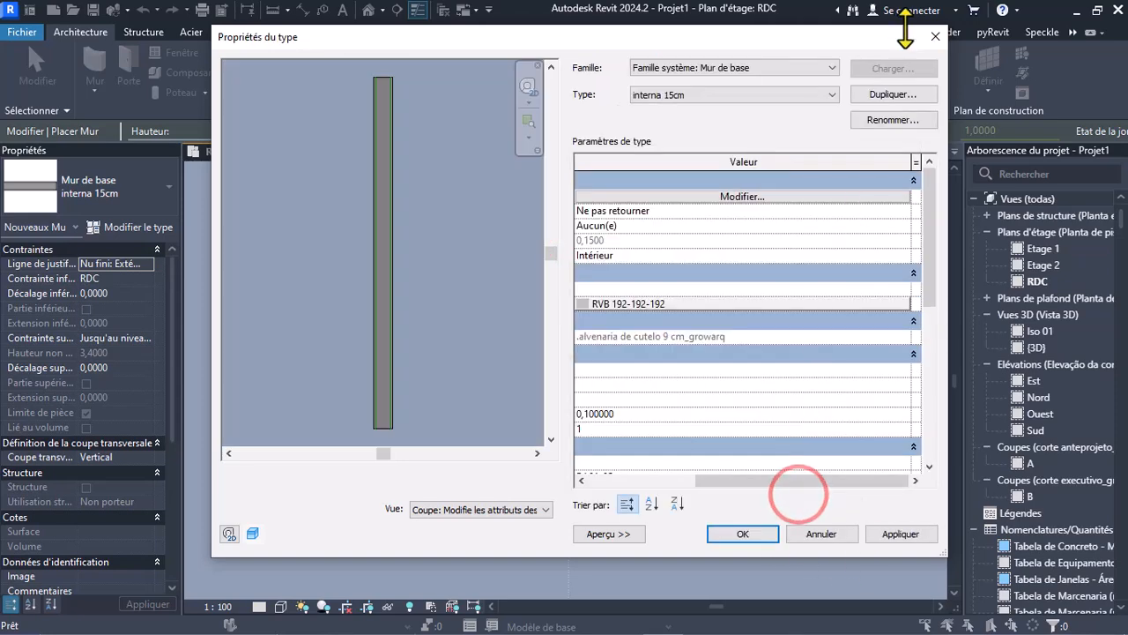
pyautogui.click(934, 36)
pyautogui.scroll(-1, 537, 395)
pyautogui.scroll(2, 542, 397)
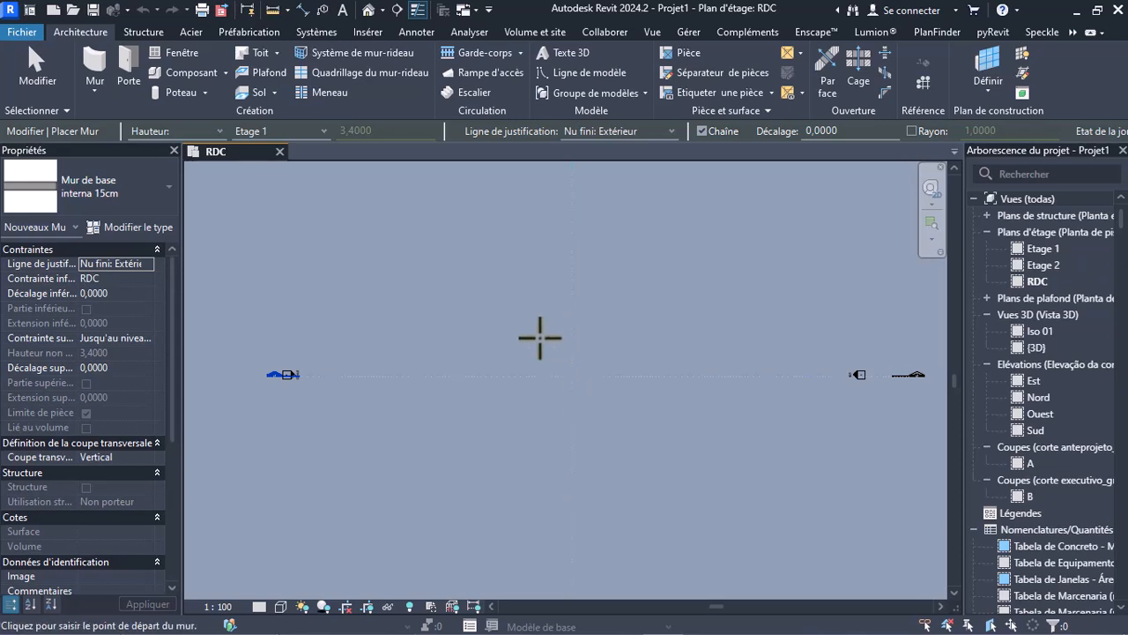
pyautogui.scroll(-1, 555, 371)
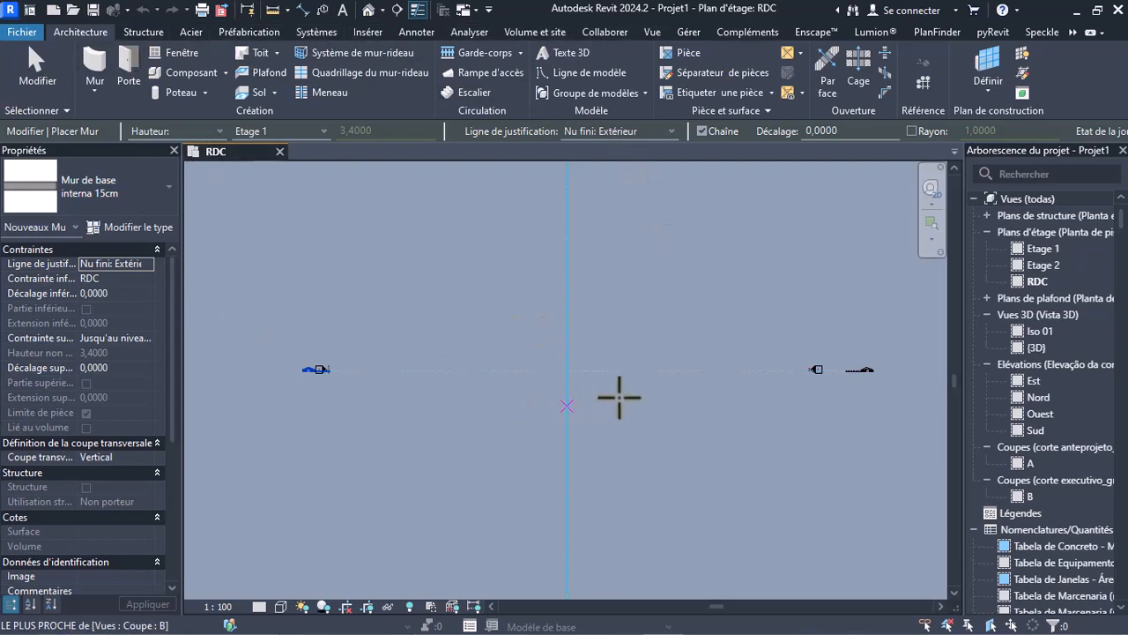
pyautogui.scroll(1, 628, 375)
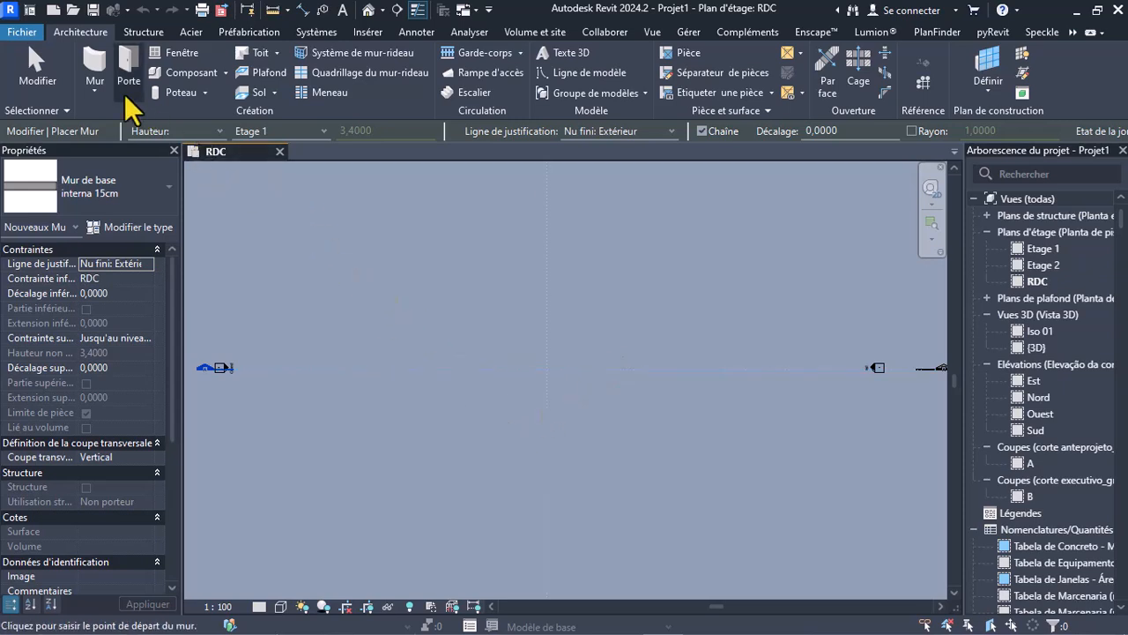
pyautogui.click(35, 190)
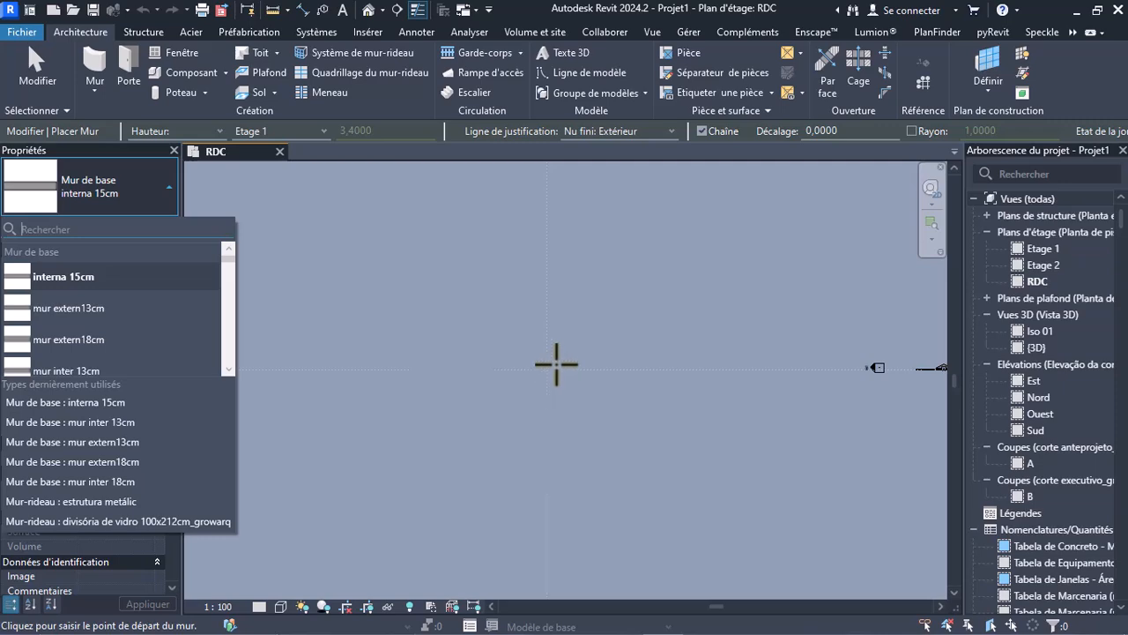
pyautogui.click(68, 267)
pyautogui.click(58, 189)
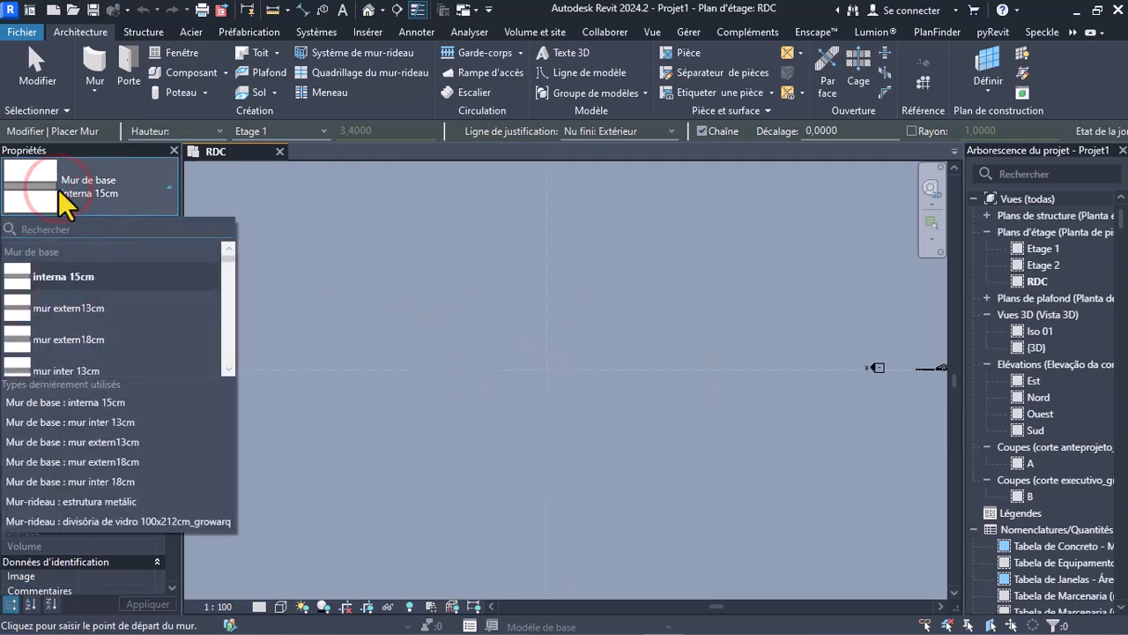
pyautogui.click(58, 188)
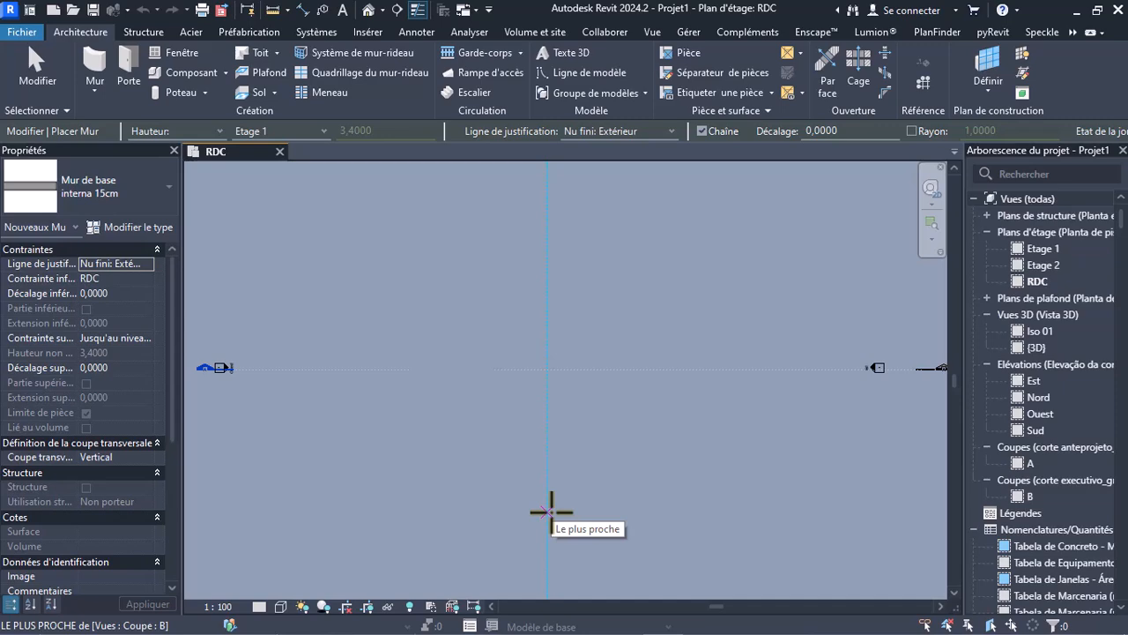
# Switch to the Téléchargements folder, view the two bedroom reference images again, and return to the RDC plan in Revit
pyautogui.press('super')
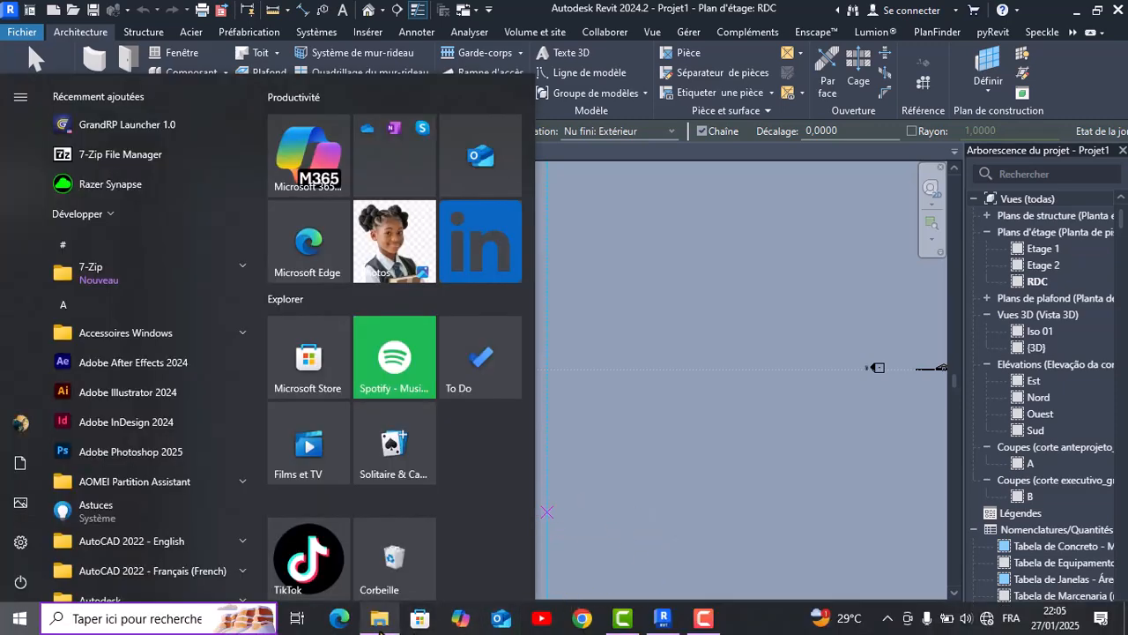
pyautogui.click(379, 622)
pyautogui.doubleClick(606, 388)
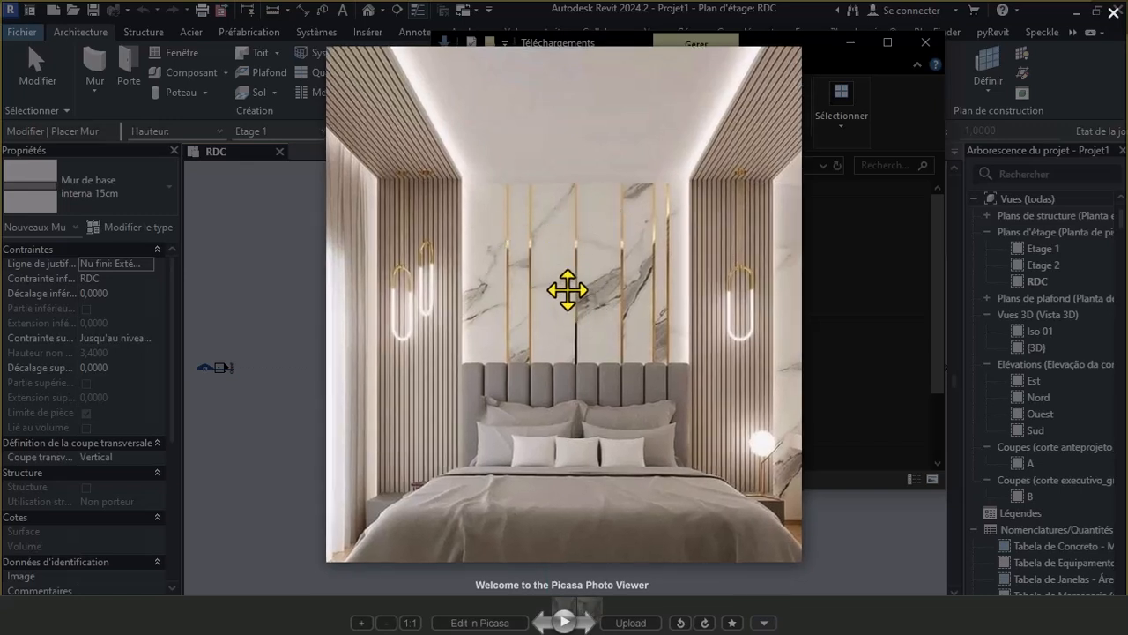
pyautogui.click(584, 622)
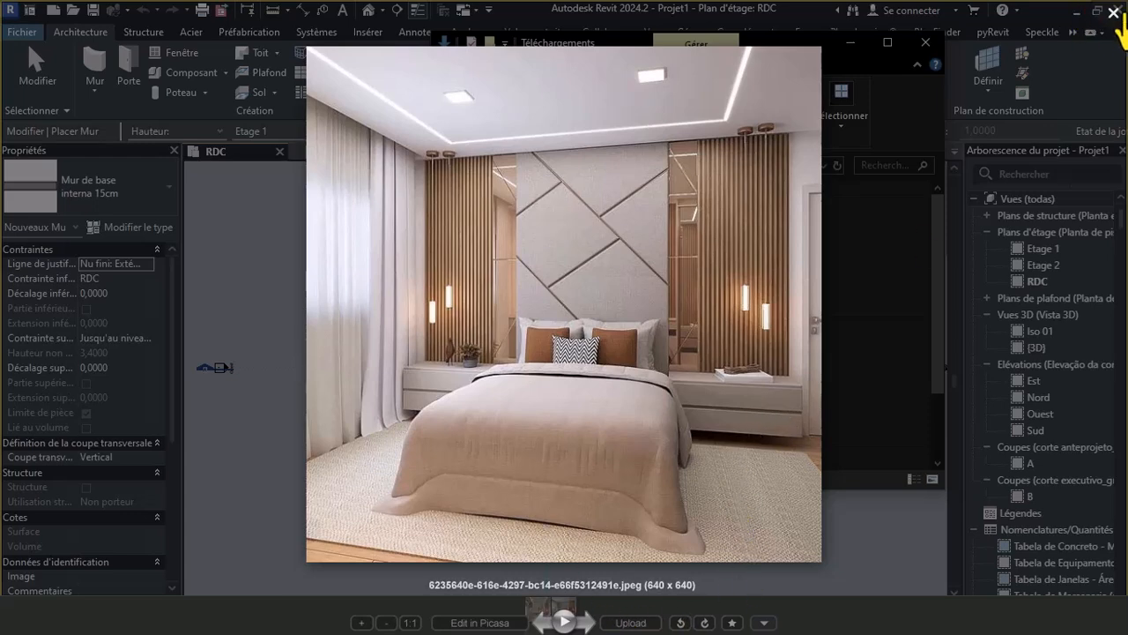
pyautogui.click(1114, 12)
pyautogui.click(384, 331)
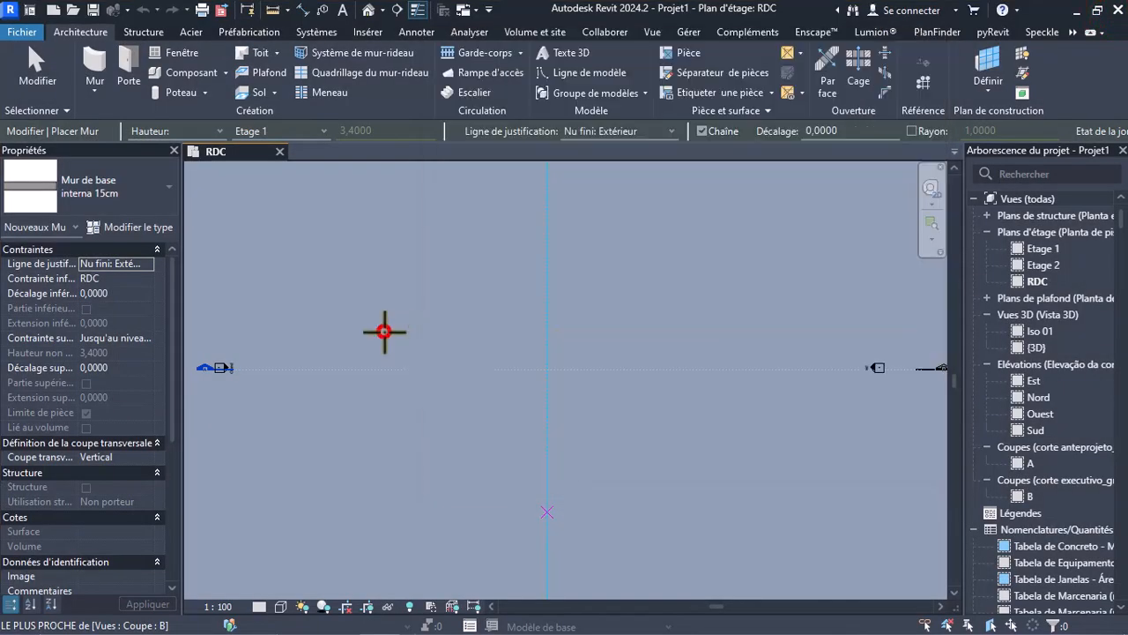
# Draw the room's upper horizontal wall about 4.5 m long, using the interna 15cm wall type
pyautogui.click(97, 70)
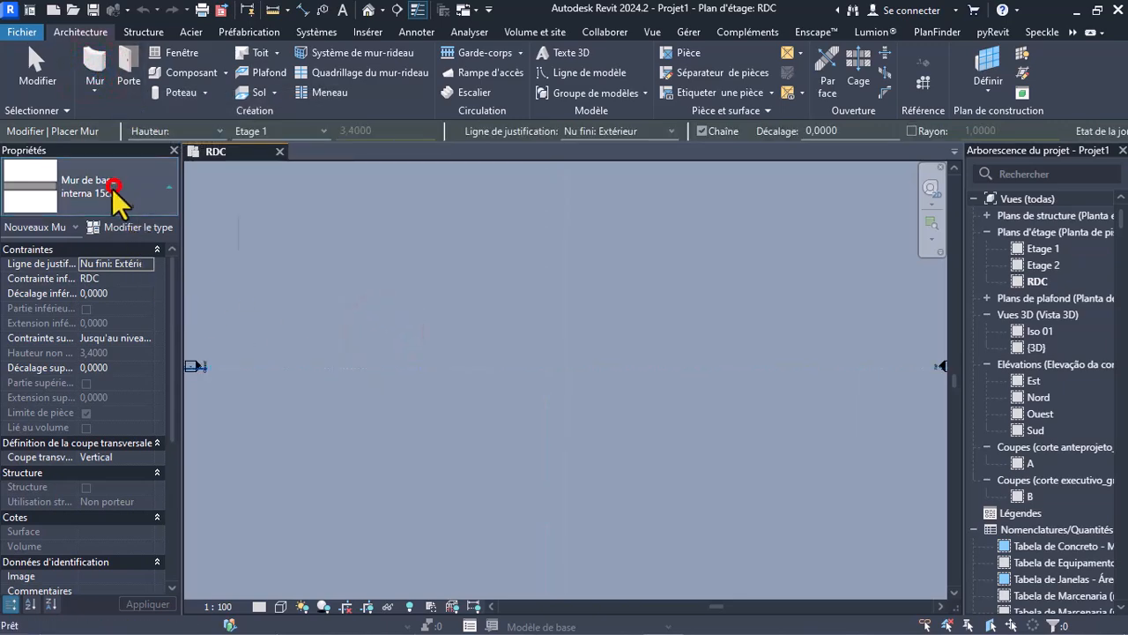
pyautogui.click(113, 187)
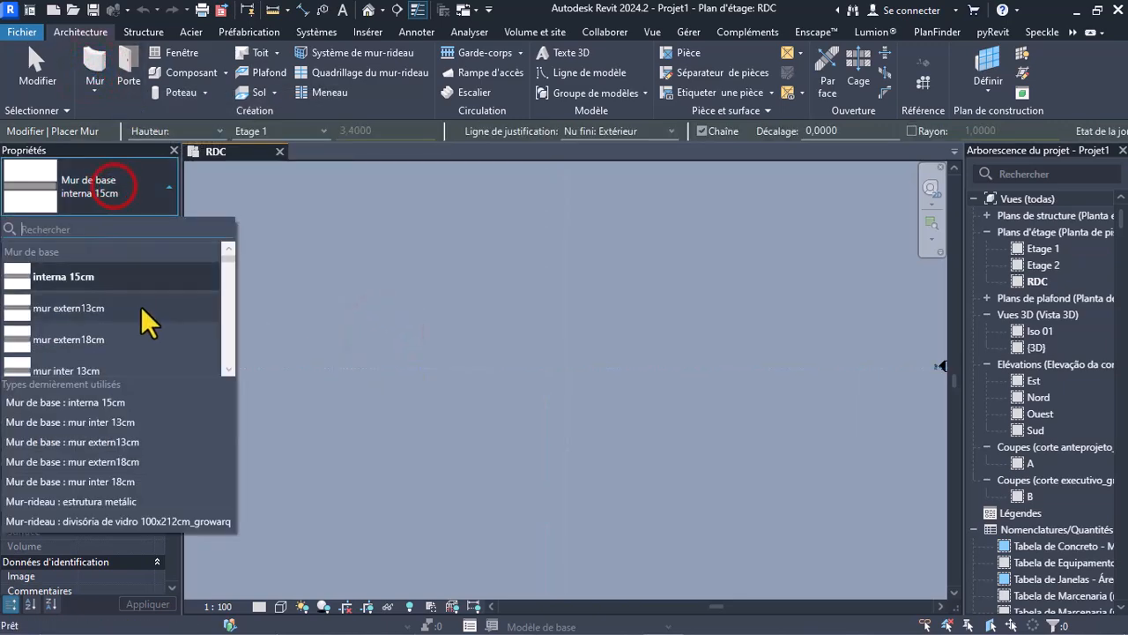
pyautogui.click(88, 275)
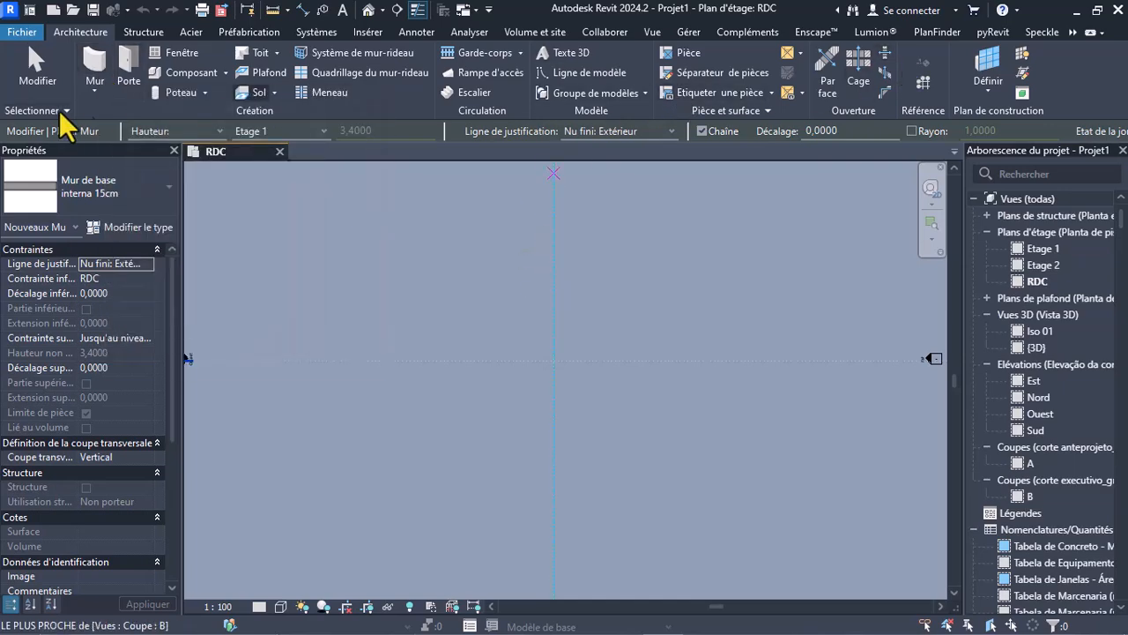
pyautogui.click(104, 176)
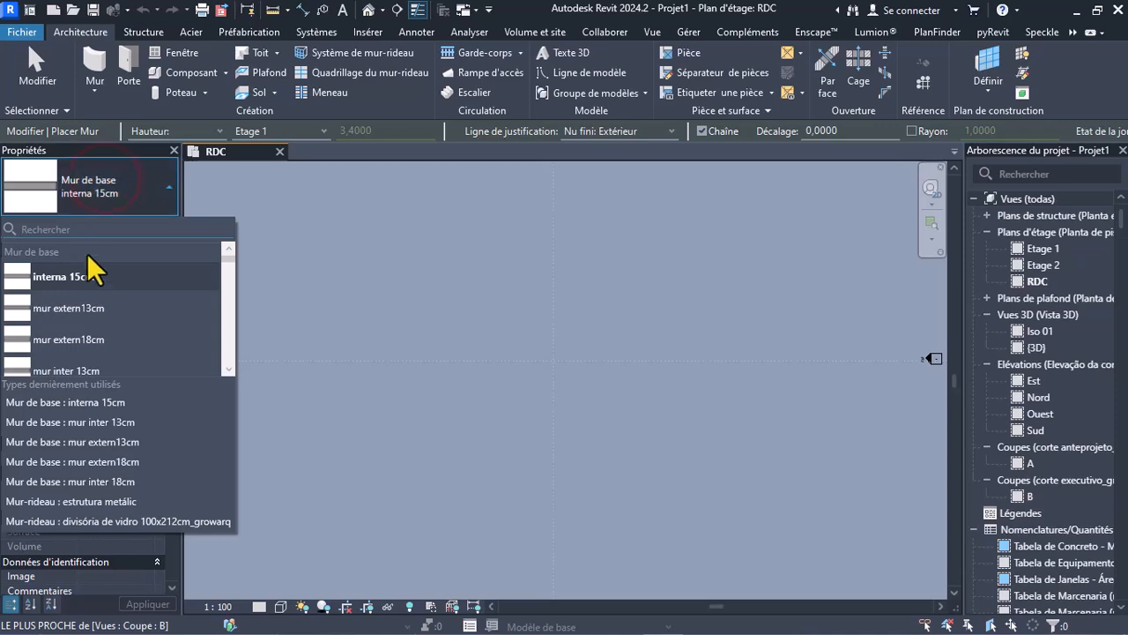
pyautogui.click(86, 277)
pyautogui.click(490, 301)
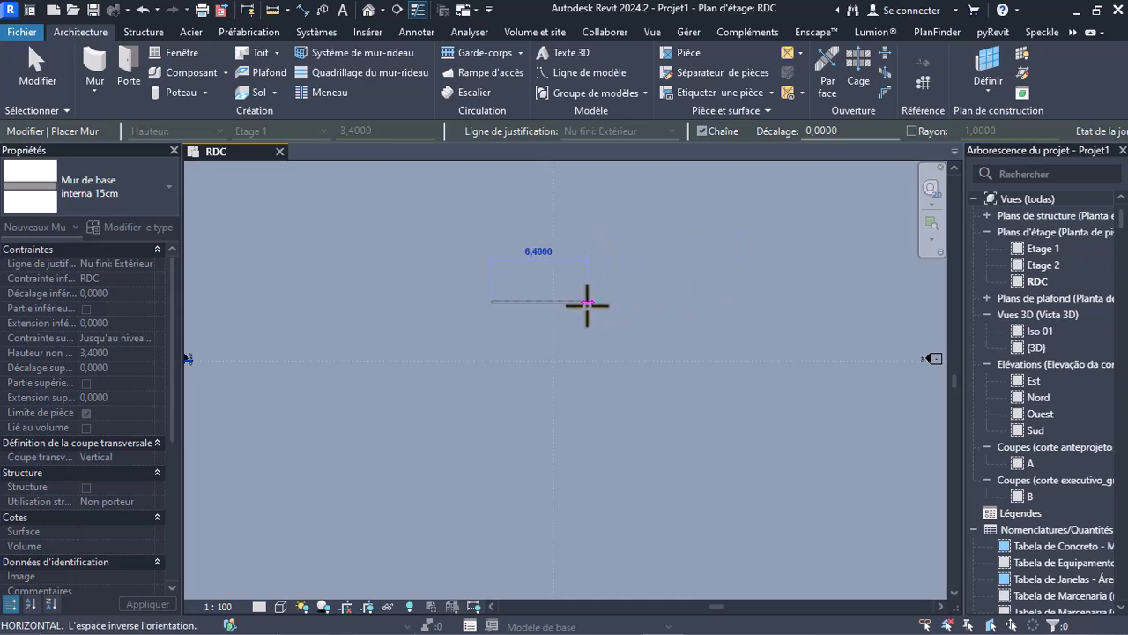
pyautogui.scroll(2, 575, 304)
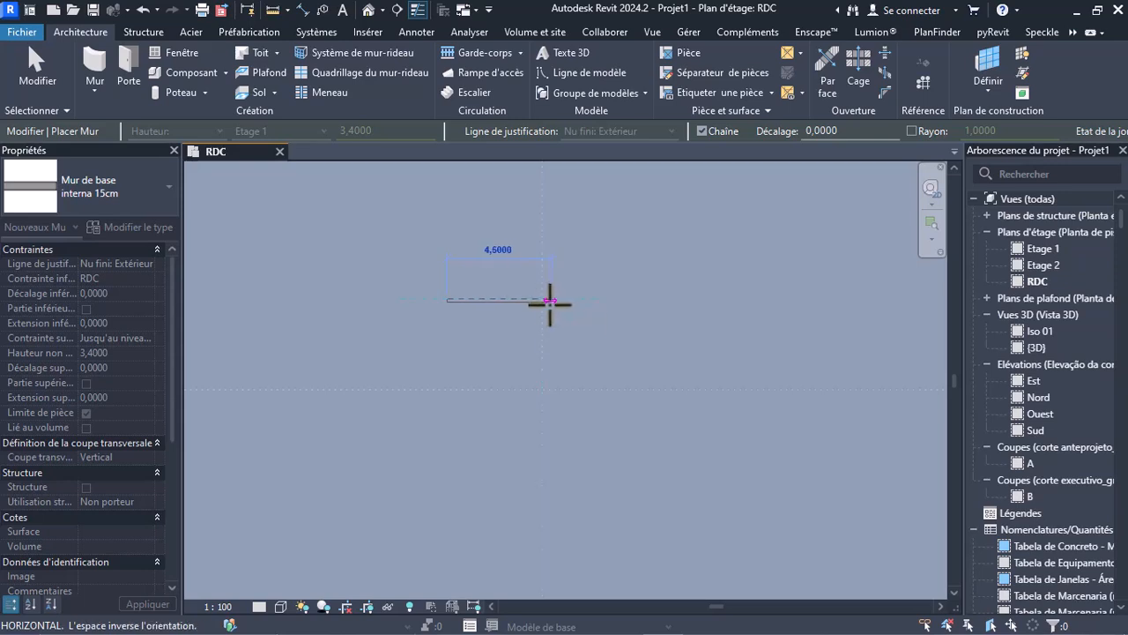
pyautogui.click(549, 301)
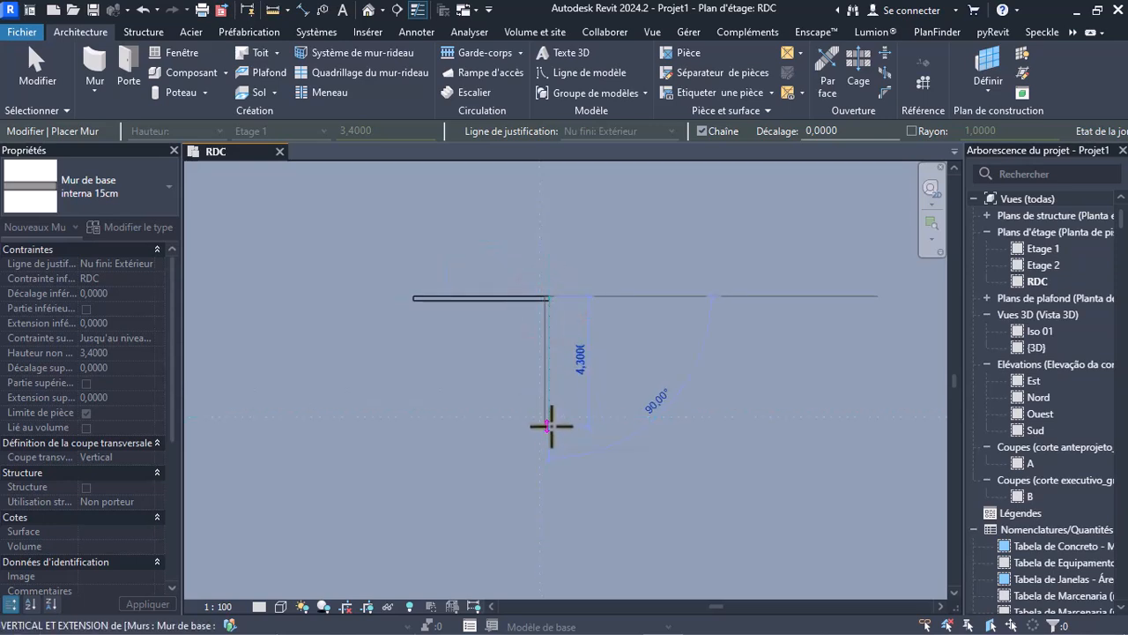
# Close the rectangular room with an east wall about 3.8 m long, a south wall about 4.5 m long and a west wall
pyautogui.scroll(3, 550, 416)
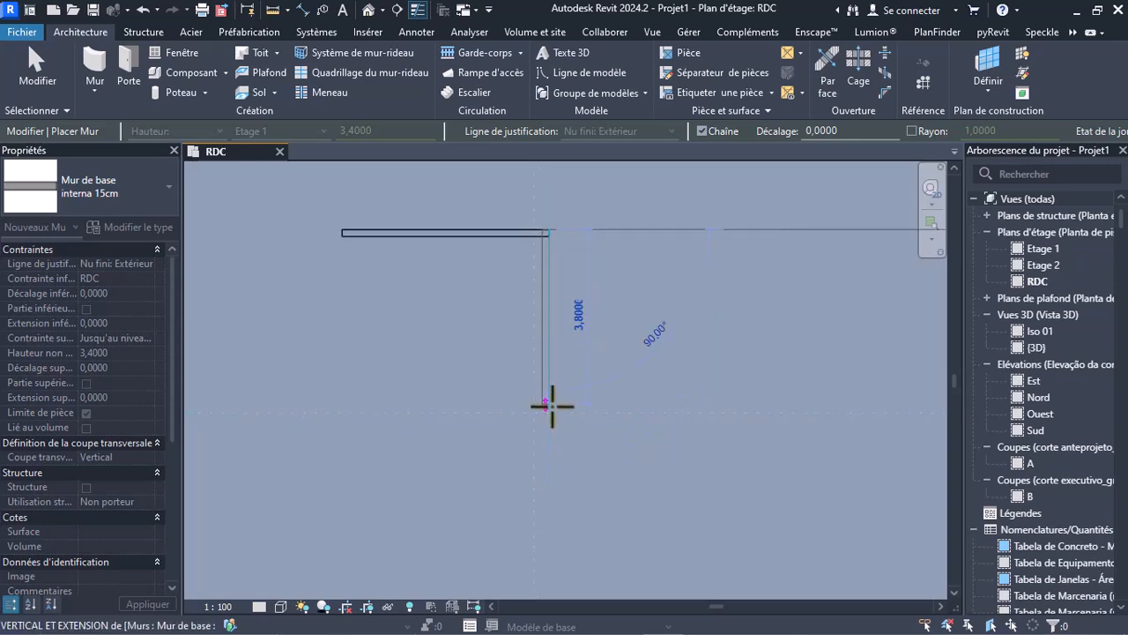
pyautogui.click(550, 406)
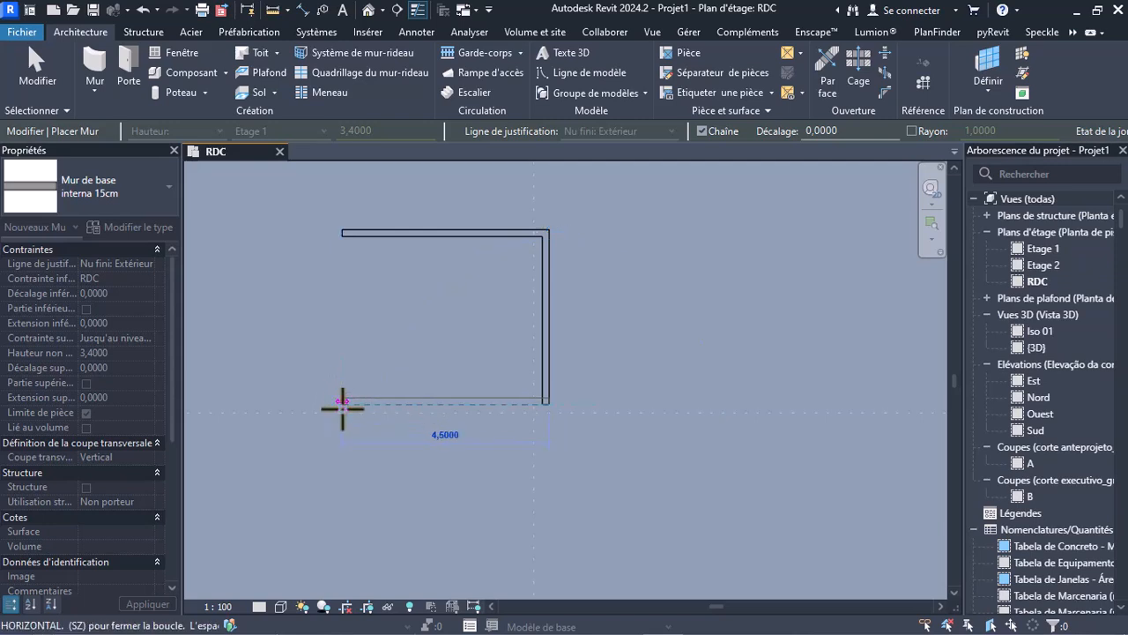
pyautogui.click(342, 407)
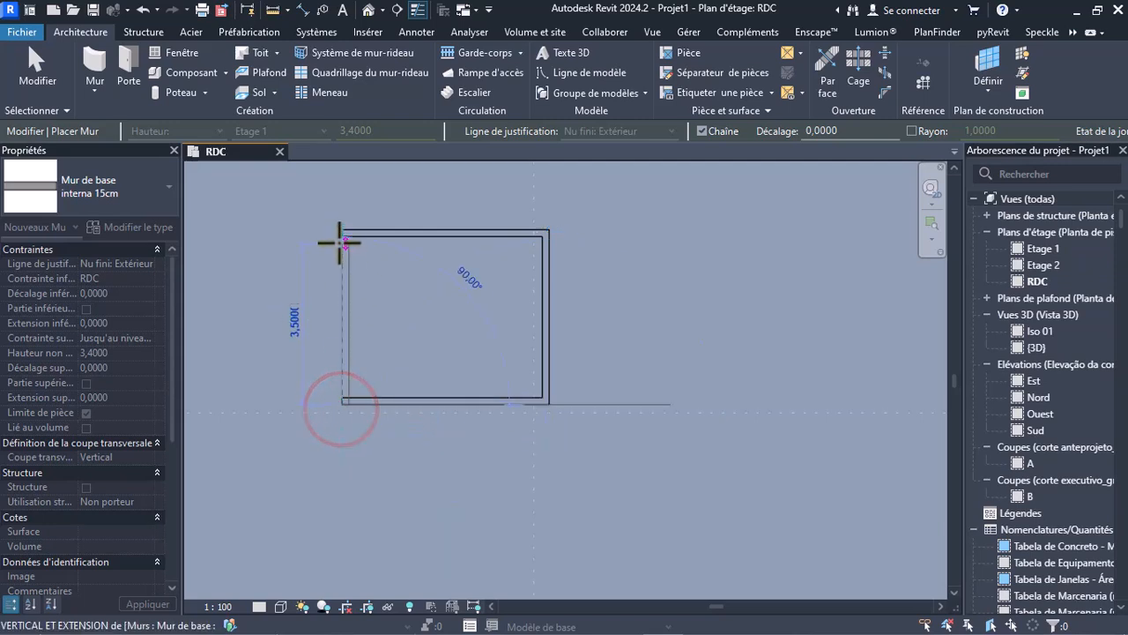
pyautogui.click(340, 238)
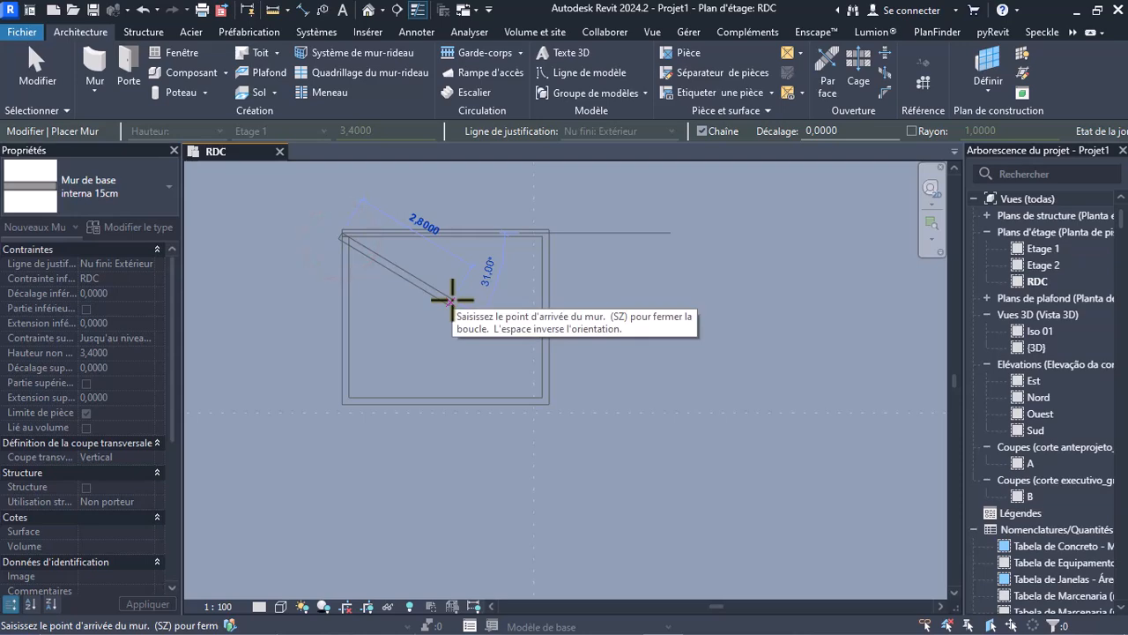
pyautogui.press('Escape')
pyautogui.press('Escape')
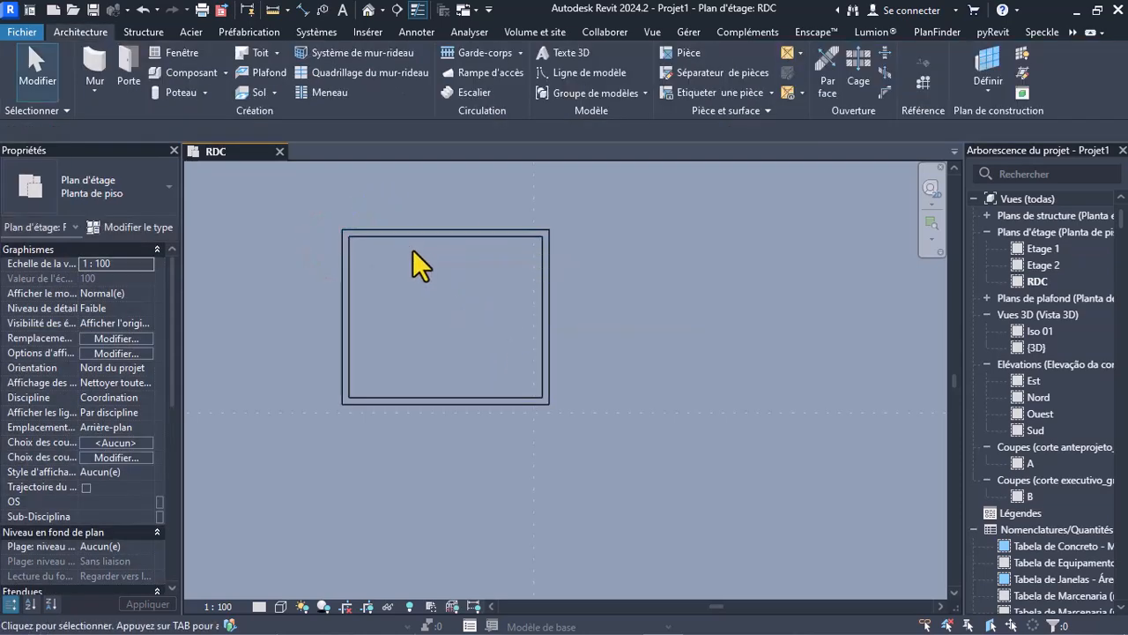
# Select the chain of four connected walls and move the room towards the intersection of the two section lines
pyautogui.scroll(-1, 459, 273)
pyautogui.scroll(2, 453, 300)
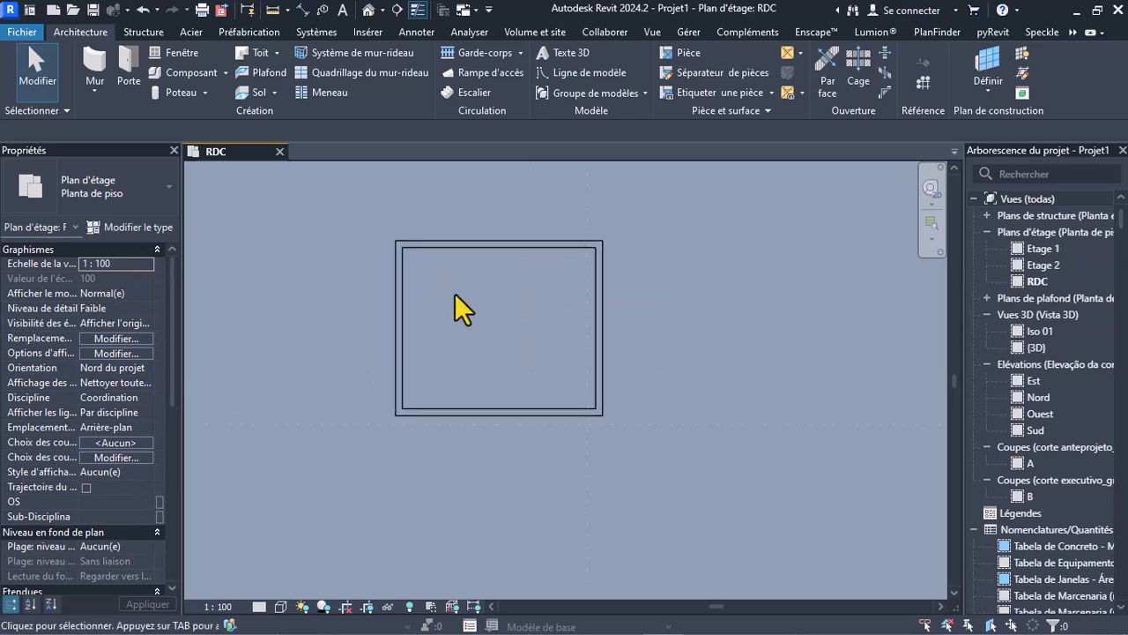
pyautogui.scroll(-1, 551, 299)
pyautogui.scroll(1, 532, 255)
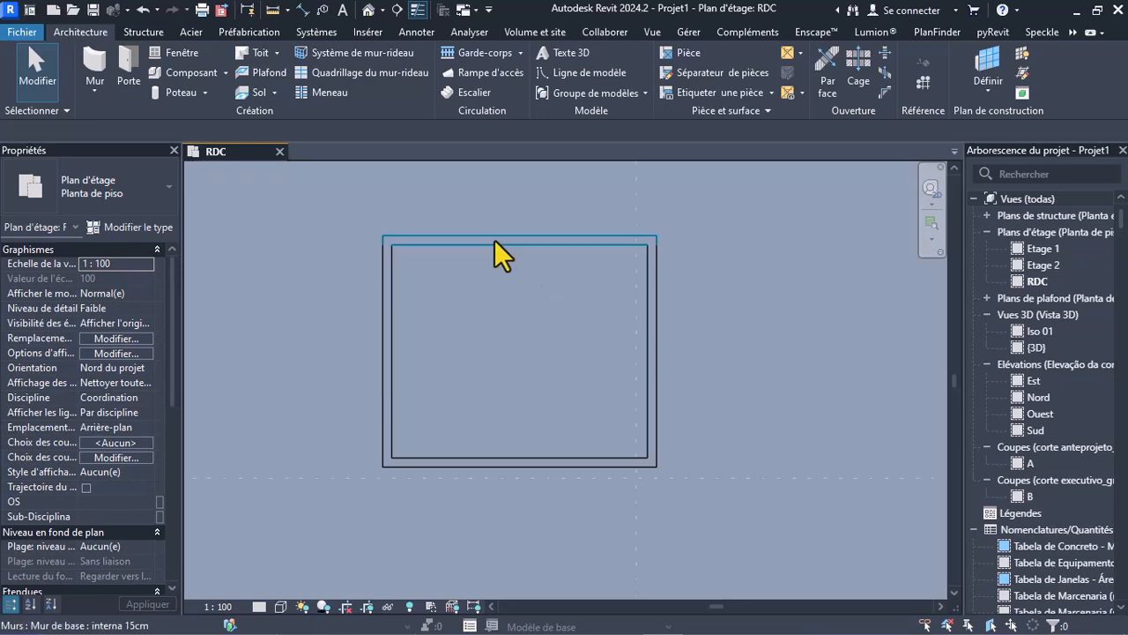
pyautogui.press('Tab')
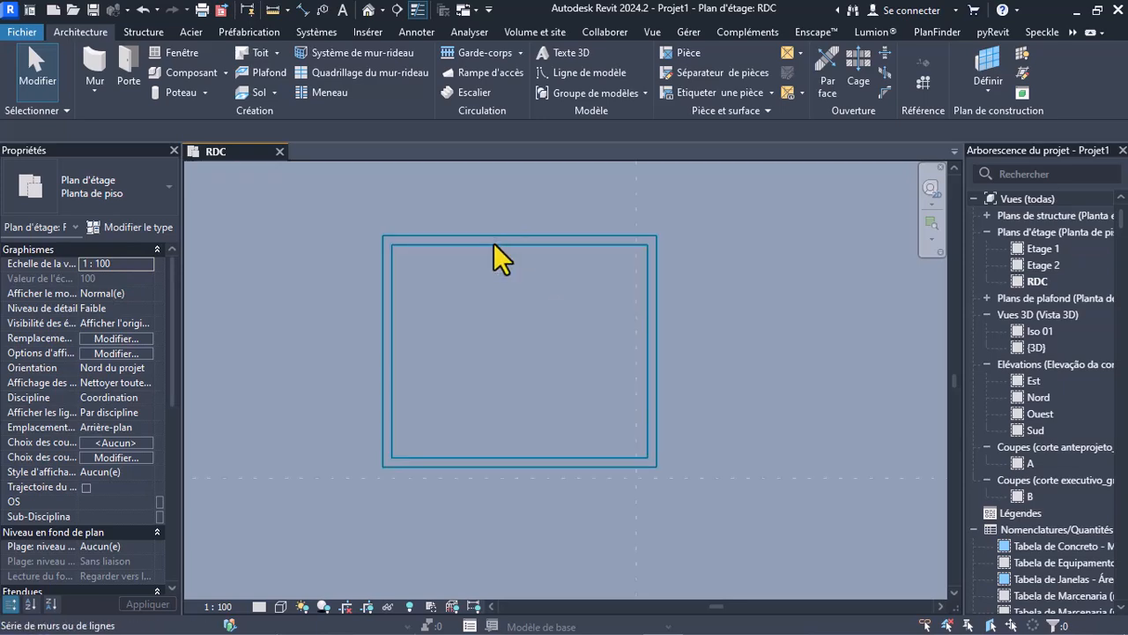
pyautogui.click(493, 243)
pyautogui.scroll(-1, 586, 436)
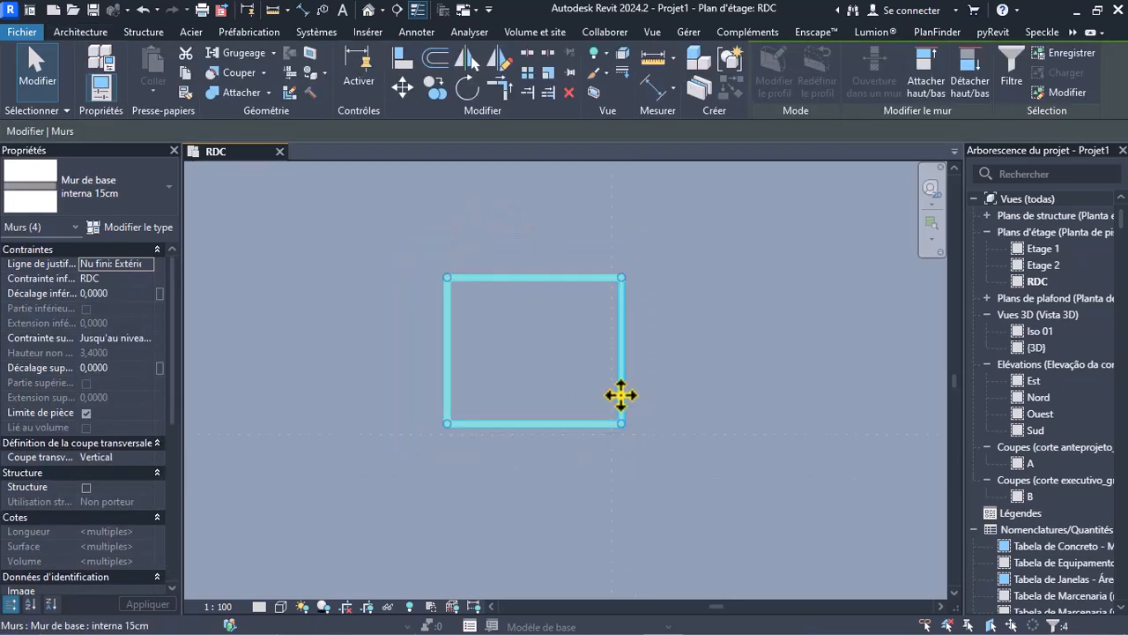
pyautogui.moveTo(622, 393); pyautogui.dragTo(695, 468)
pyautogui.scroll(4, 634, 470)
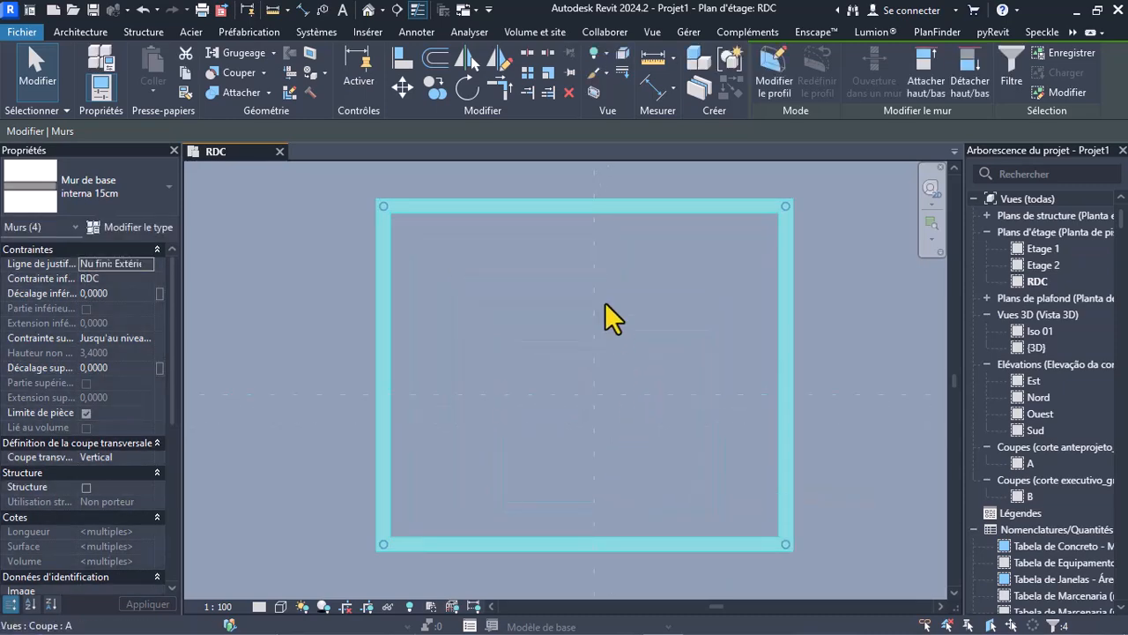
# Adjust the position of the selected walls so the room is roughly centred on the section lines, and clear the selection
pyautogui.scroll(-2, 610, 319)
pyautogui.moveTo(723, 405); pyautogui.dragTo(720, 429)
pyautogui.scroll(1, 666, 422)
pyautogui.scroll(-1, 666, 422)
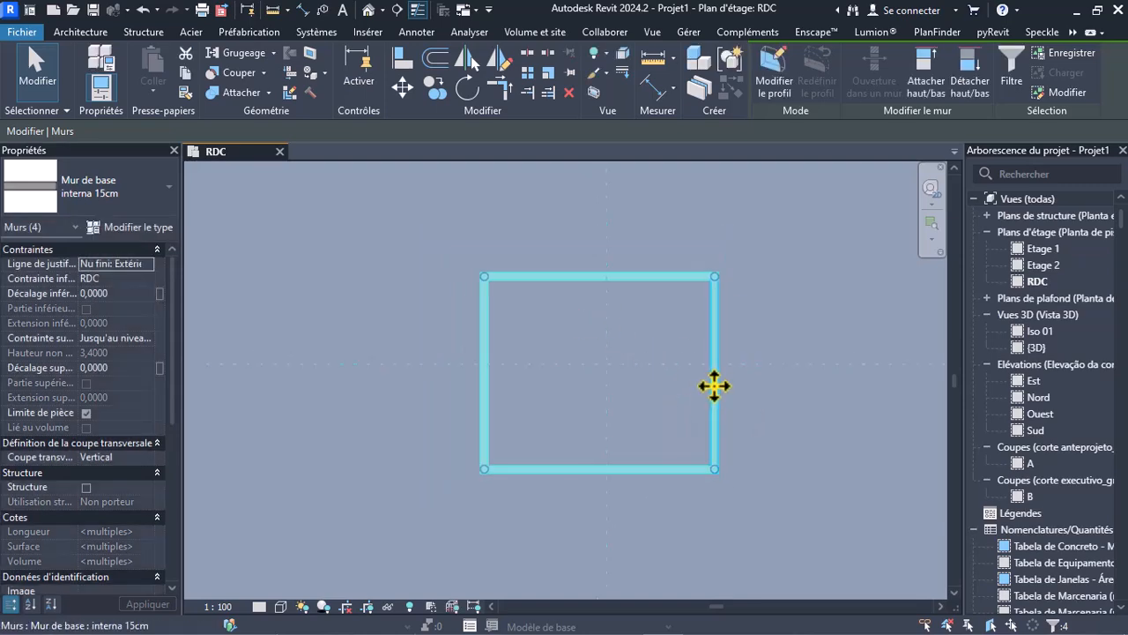
pyautogui.moveTo(715, 370); pyautogui.dragTo(718, 354)
pyautogui.click(760, 302)
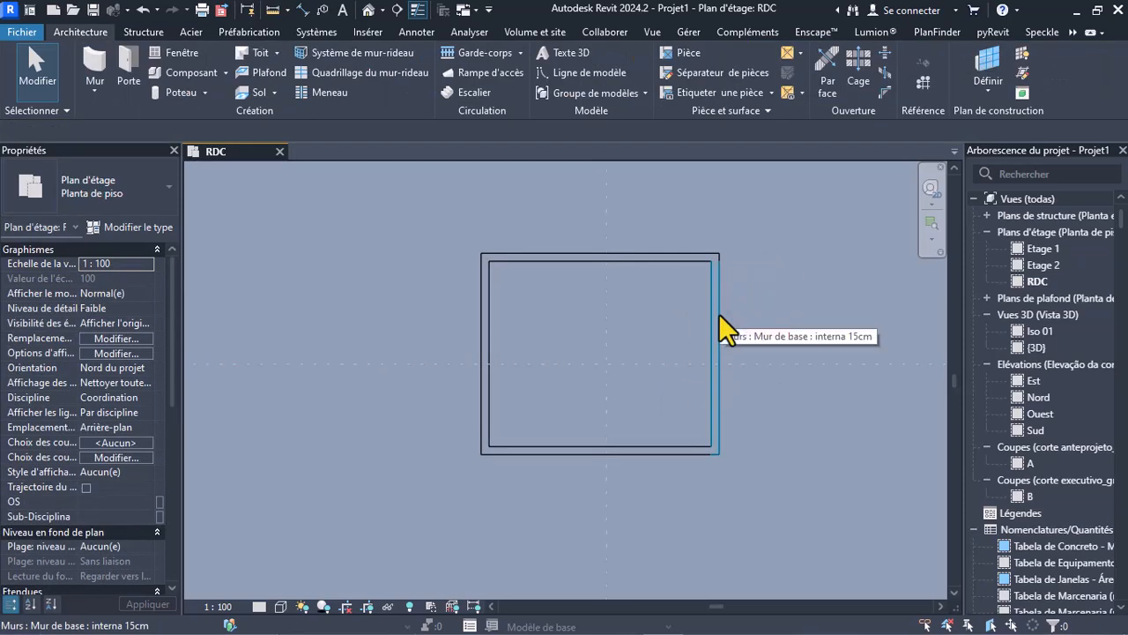
# Select the whole chain of connected room walls again, and clear the selection
pyautogui.press('Tab')
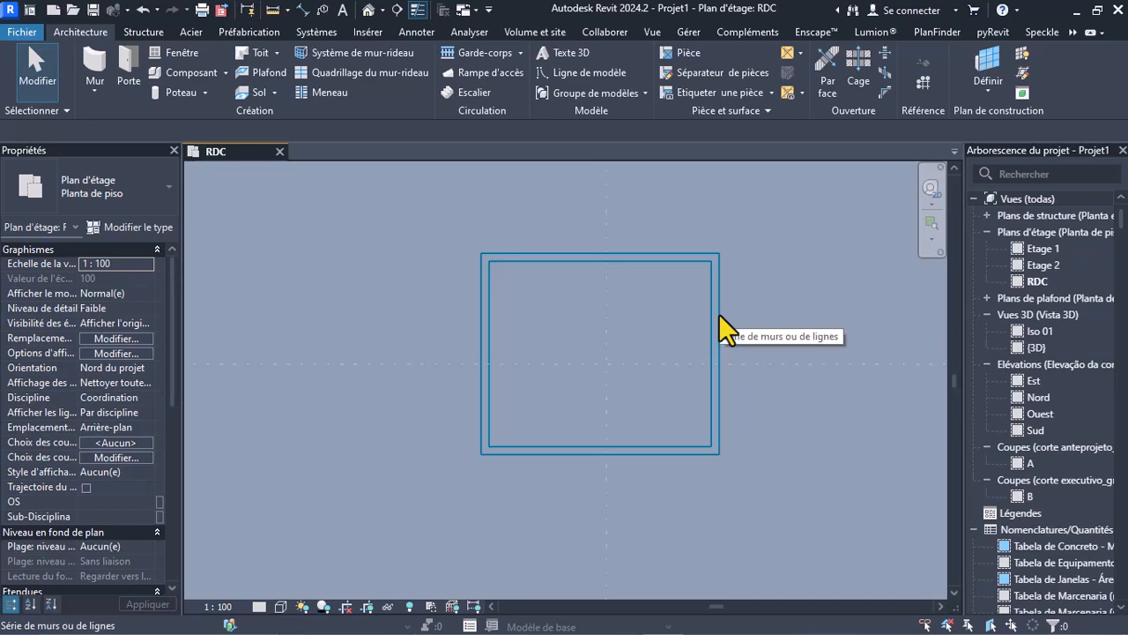
pyautogui.click(718, 313)
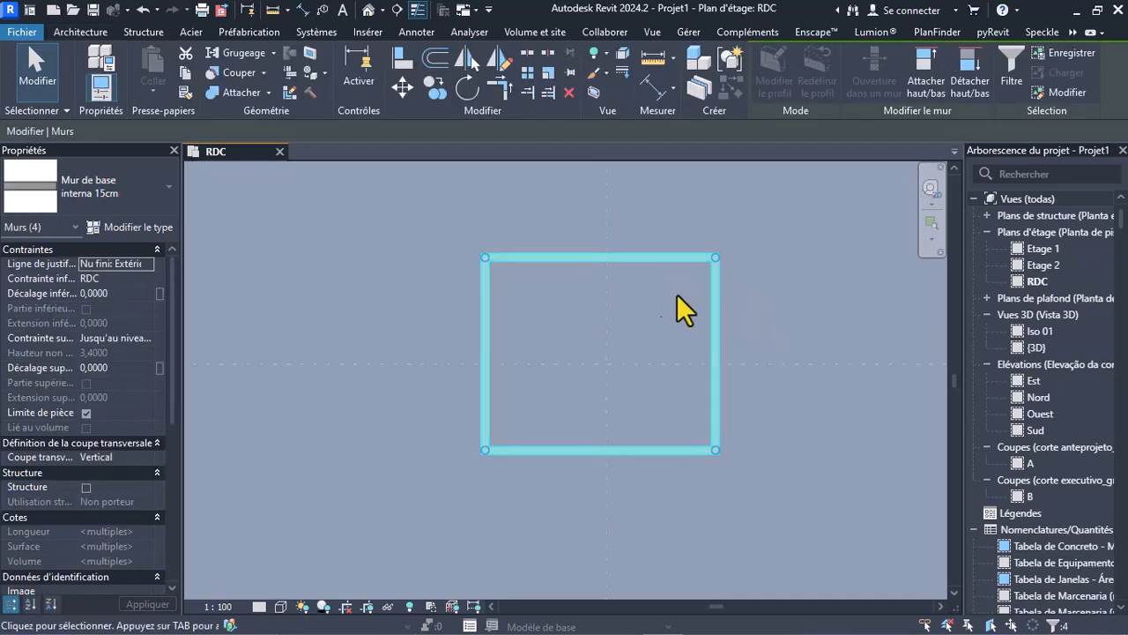
pyautogui.click(790, 284)
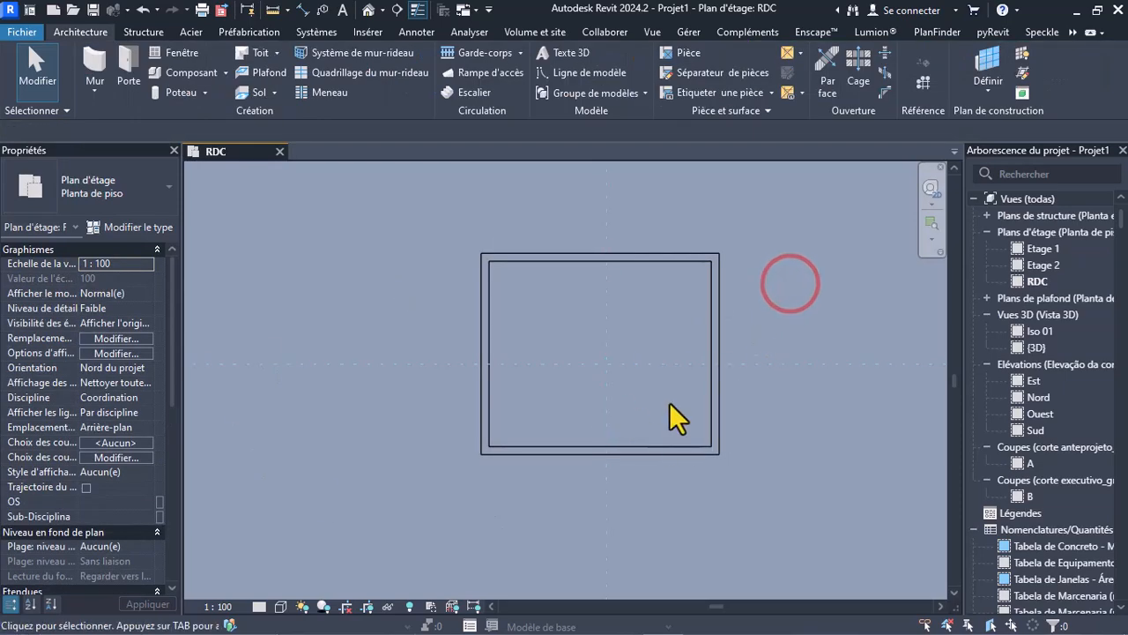
pyautogui.scroll(-2, 475, 444)
pyautogui.scroll(2, 578, 445)
pyautogui.scroll(-1, 661, 450)
pyautogui.scroll(1, 562, 313)
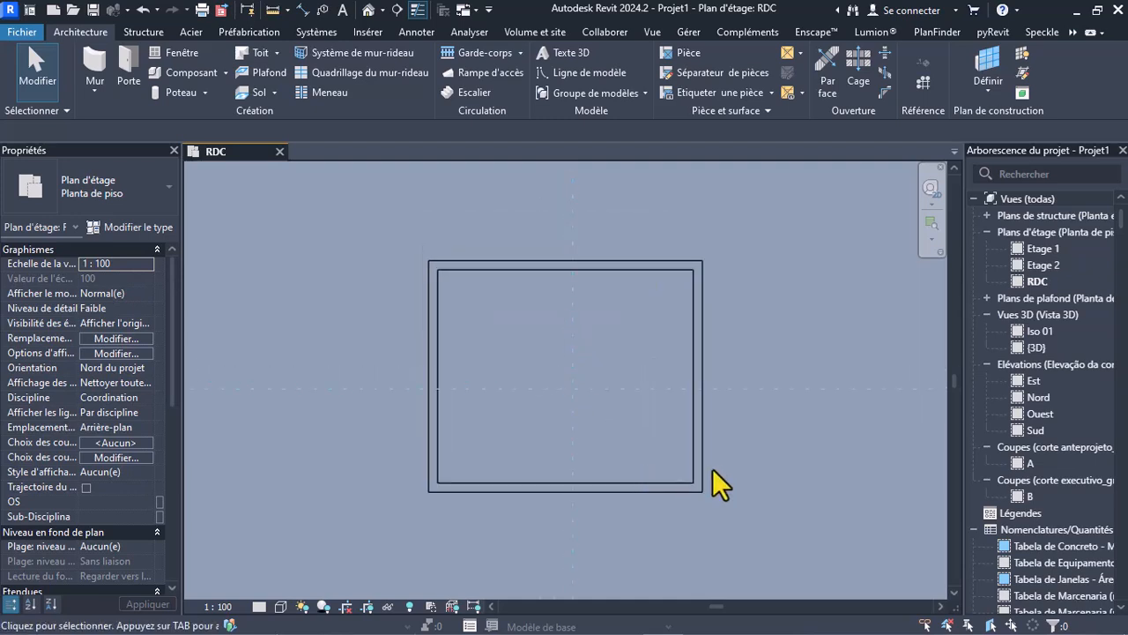
pyautogui.scroll(1, 560, 431)
pyautogui.scroll(1, 559, 331)
pyautogui.scroll(-2, 555, 317)
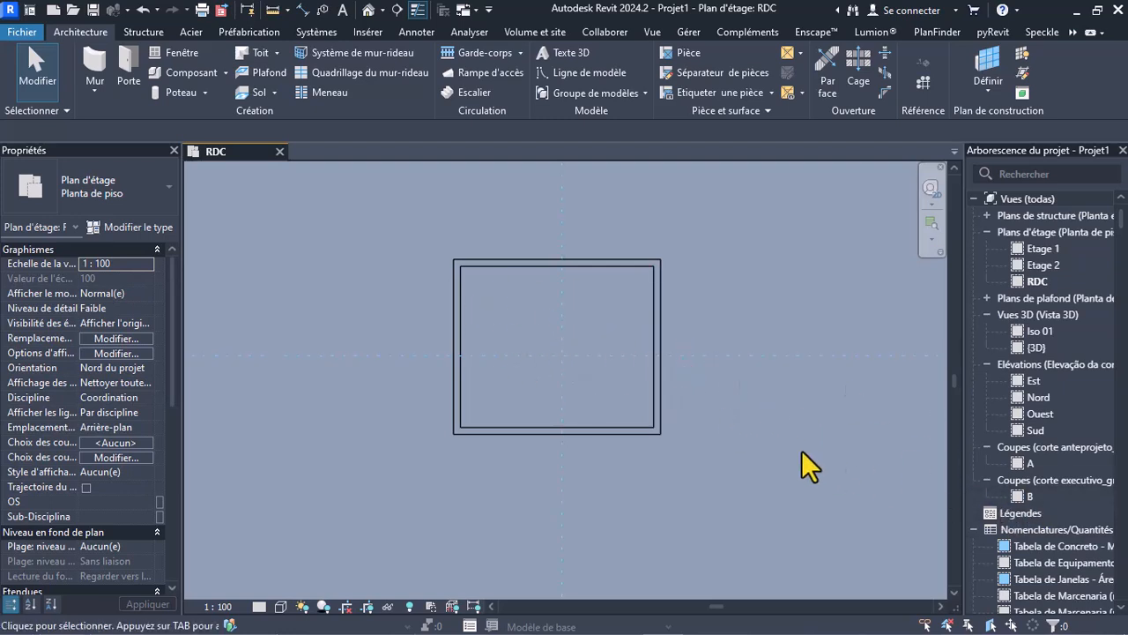
pyautogui.scroll(-8, 1049, 467)
pyautogui.scroll(8, 1036, 436)
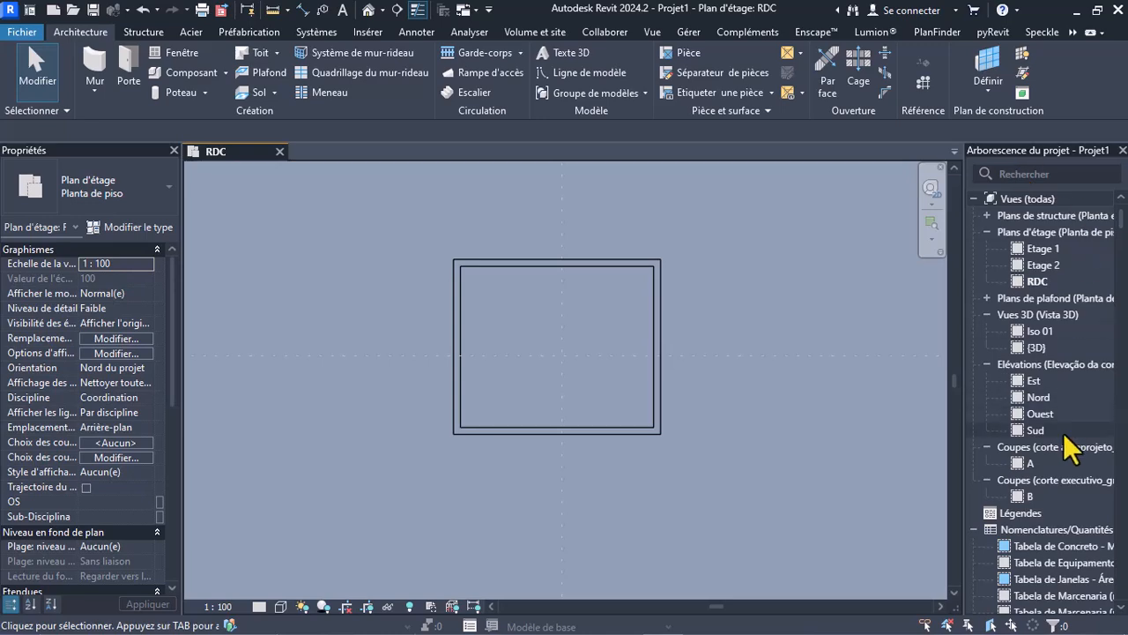
# Open the Sud elevation and set the Etage 1 level's elevation to 3 m
pyautogui.doubleClick(1032, 430)
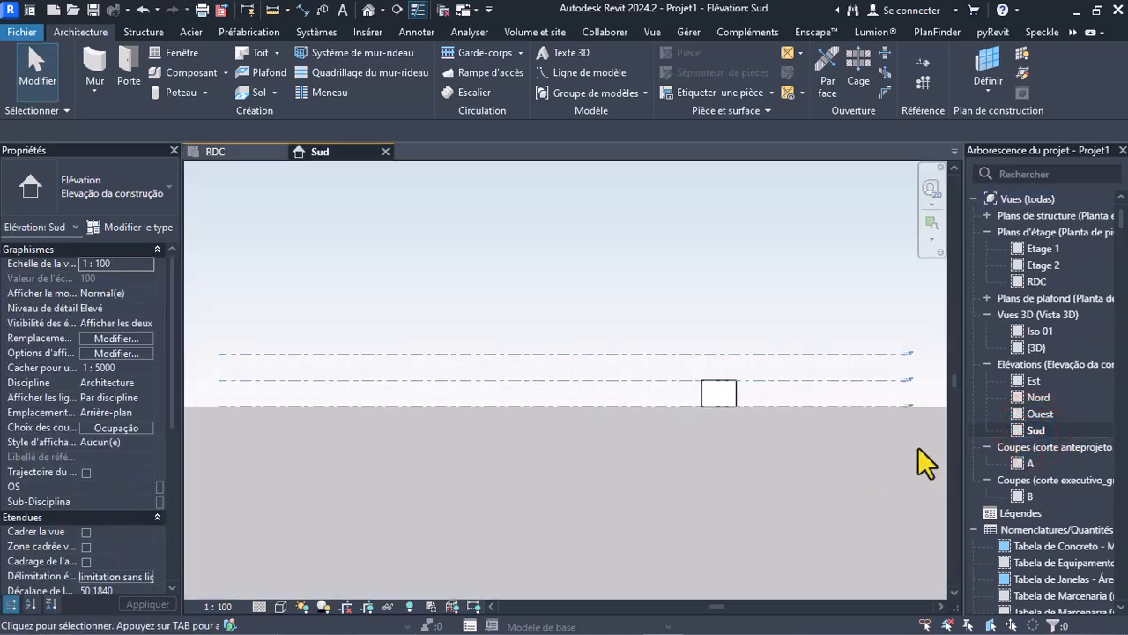
pyautogui.scroll(2, 849, 390)
pyautogui.scroll(2, 559, 453)
pyautogui.scroll(2, 849, 429)
pyautogui.scroll(4, 702, 380)
pyautogui.scroll(2, 701, 379)
pyautogui.click(723, 398)
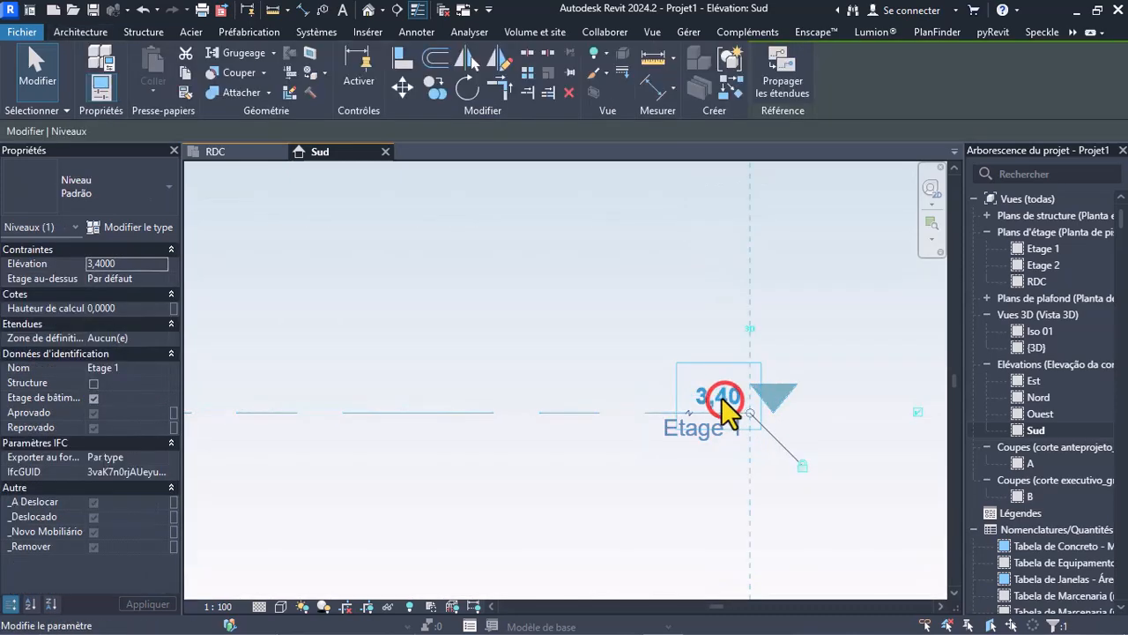
pyautogui.click(721, 398)
pyautogui.write('3')
pyautogui.press('Return')
# Set the Etage 2 level's elevation to 6 m and deselect the level
pyautogui.scroll(-3, 806, 408)
pyautogui.scroll(4, 795, 321)
pyautogui.click(817, 332)
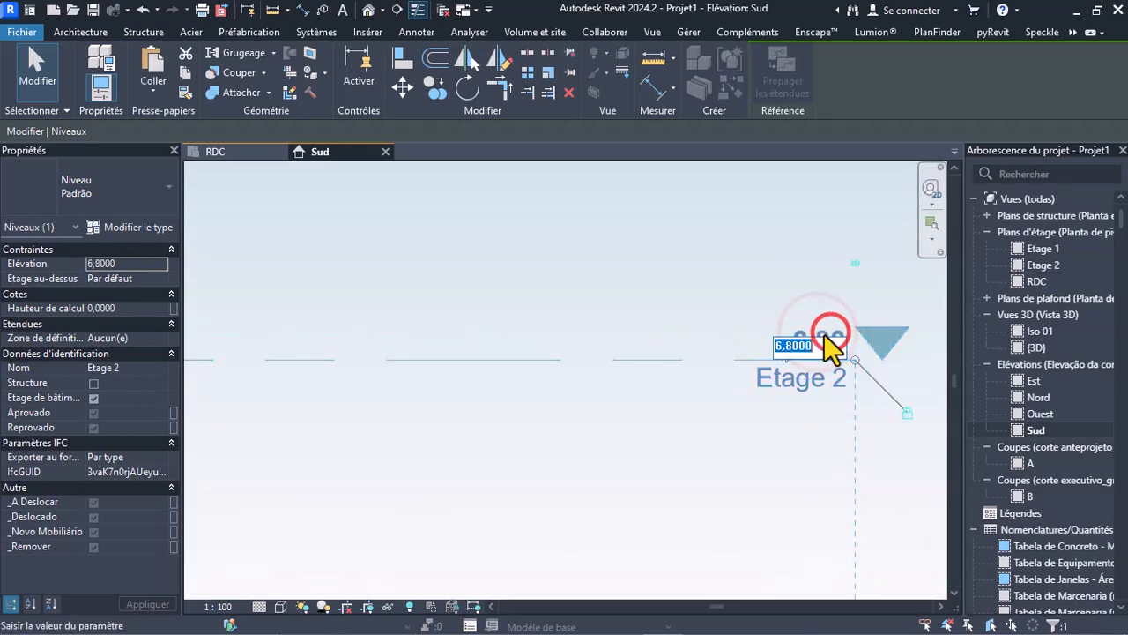
pyautogui.write('6')
pyautogui.press('Return')
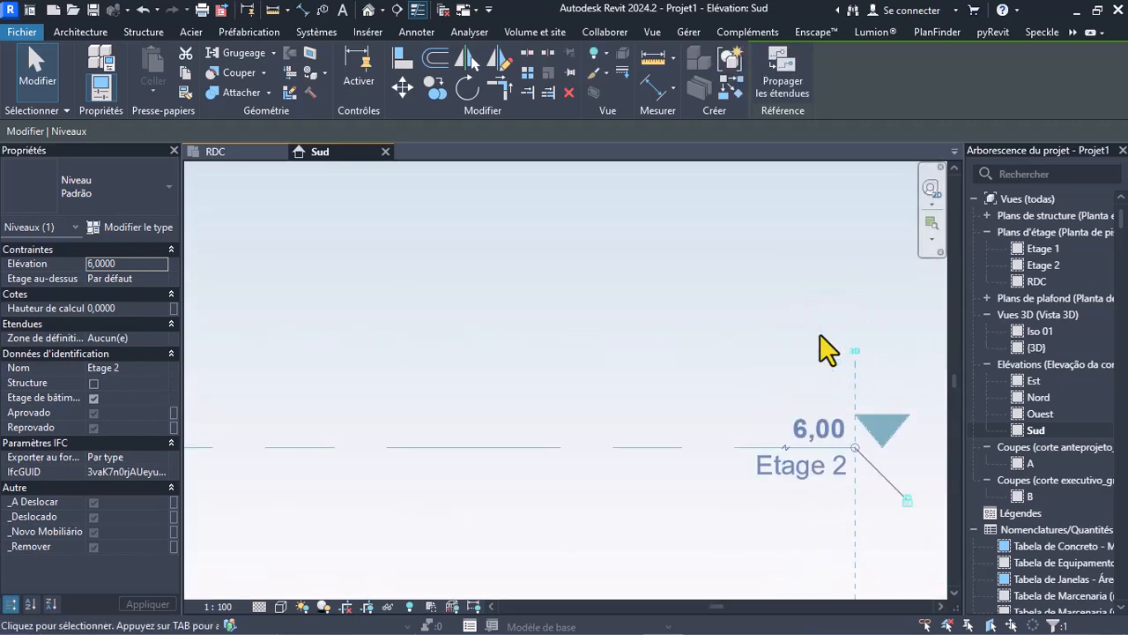
pyautogui.click(783, 325)
# Check the room walls' height against the Etage 1 level in the Sud elevation, and return to the RDC plan
pyautogui.scroll(-3, 824, 343)
pyautogui.scroll(-2, 817, 332)
pyautogui.scroll(5, 448, 406)
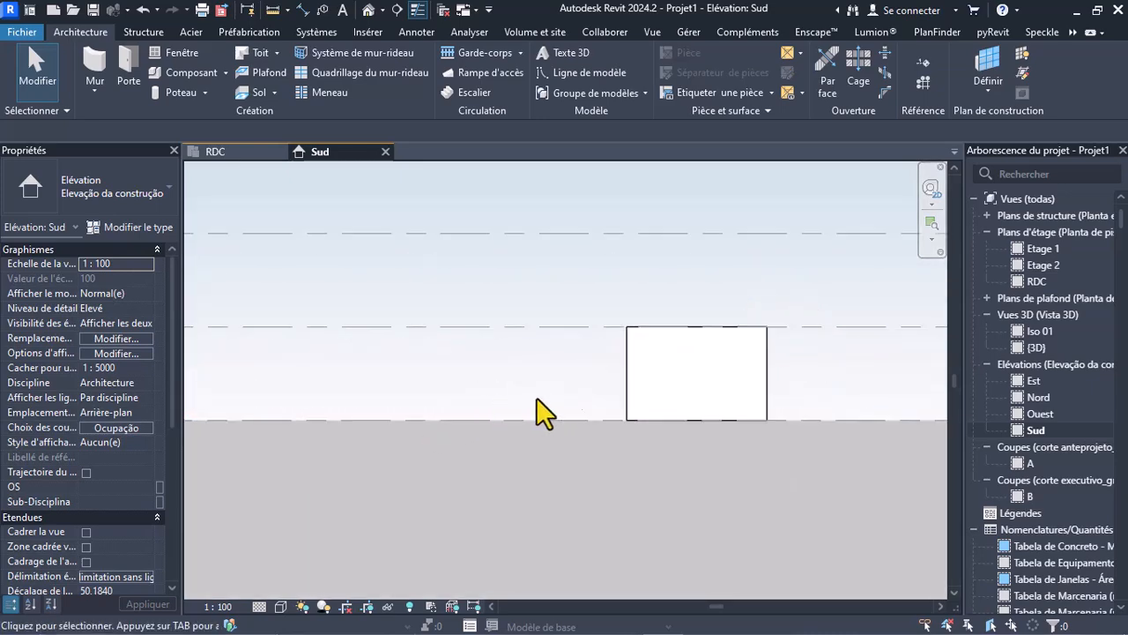
pyautogui.moveTo(781, 377); pyautogui.dragTo(568, 422, button='middle')
pyautogui.scroll(3, 493, 387)
pyautogui.click(556, 343)
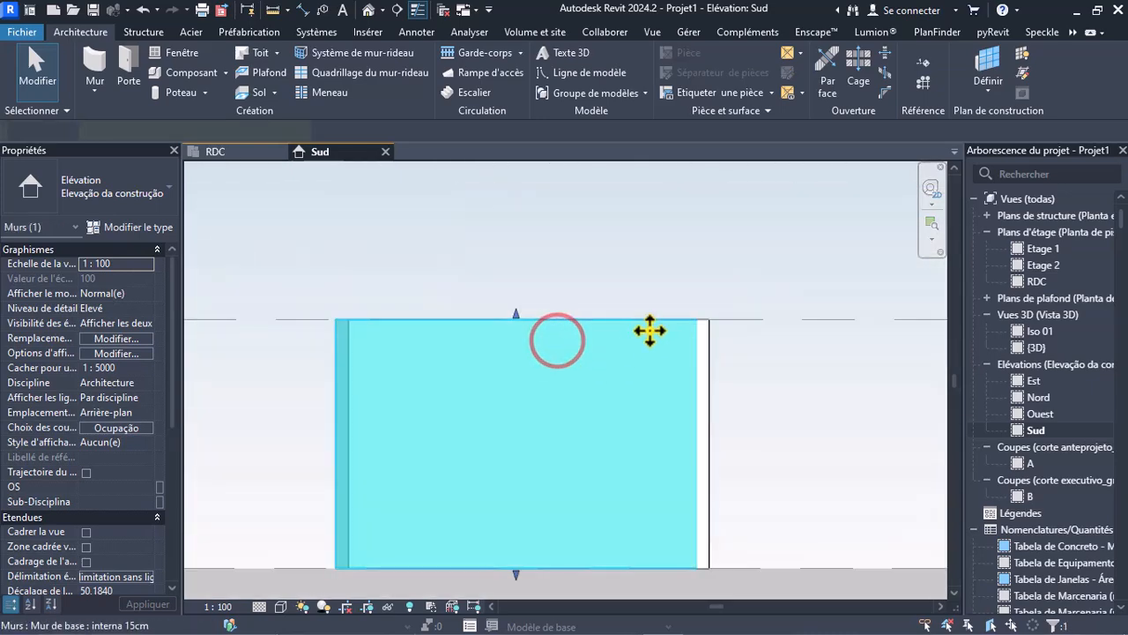
pyautogui.click(677, 259)
pyautogui.click(228, 151)
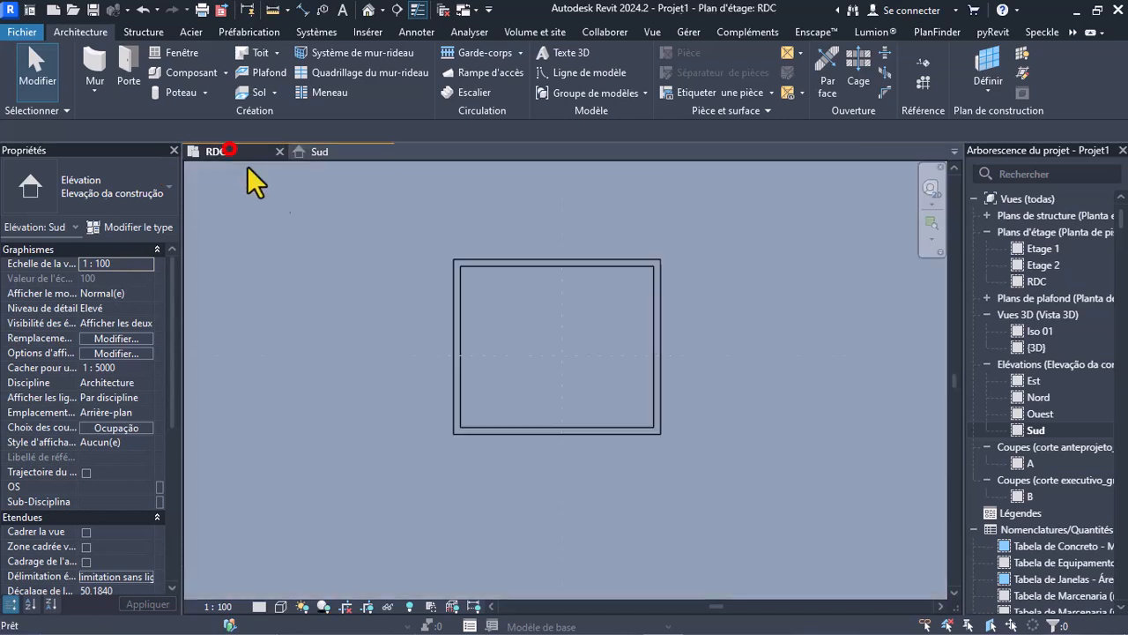
pyautogui.scroll(2, 564, 330)
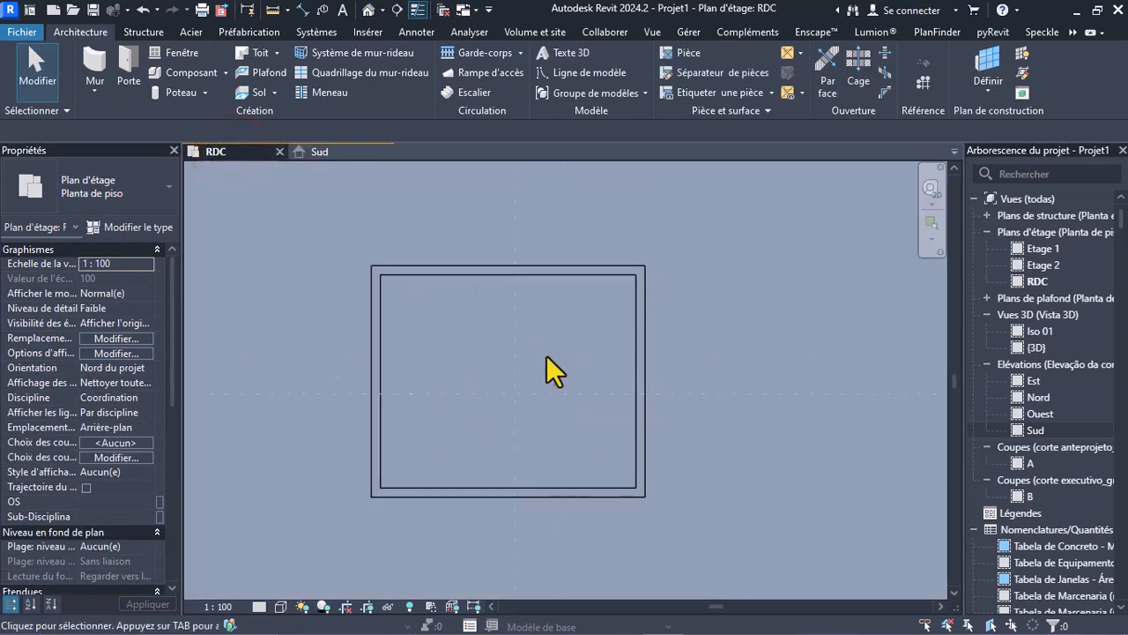
pyautogui.scroll(-3, 705, 384)
pyautogui.scroll(5, 645, 391)
pyautogui.scroll(-2, 594, 406)
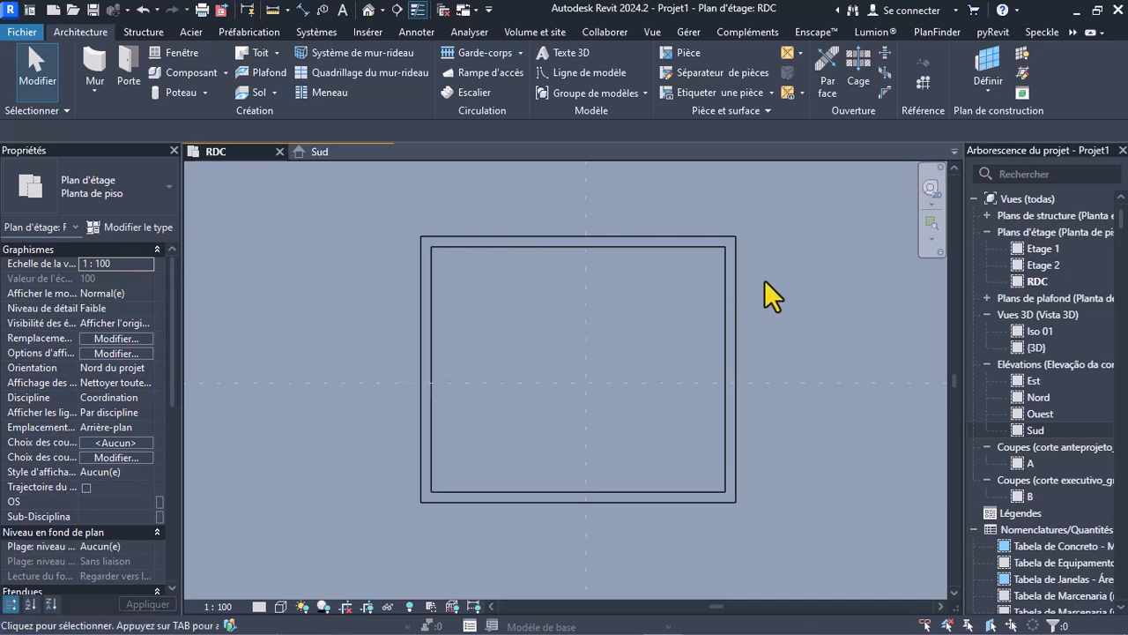
pyautogui.scroll(-4, 582, 409)
pyautogui.scroll(5, 594, 323)
pyautogui.scroll(-3, 577, 337)
pyautogui.scroll(3, 584, 396)
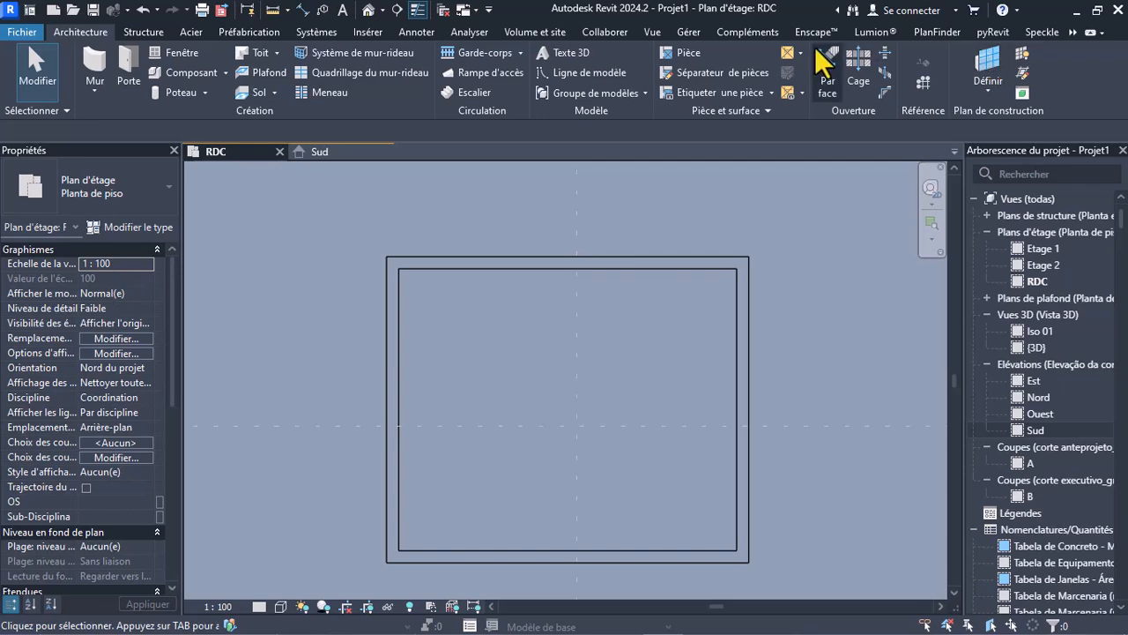
# Start loading a family and browse to the block folder inside tecno on drive part2 (F:)
pyautogui.click(369, 31)
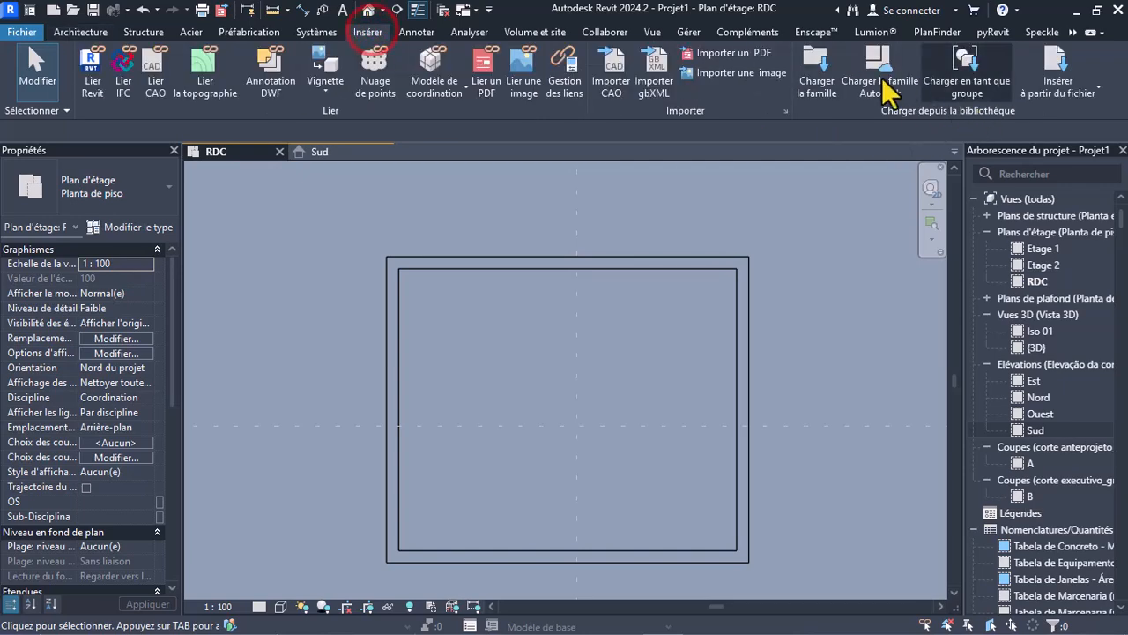
pyautogui.click(819, 78)
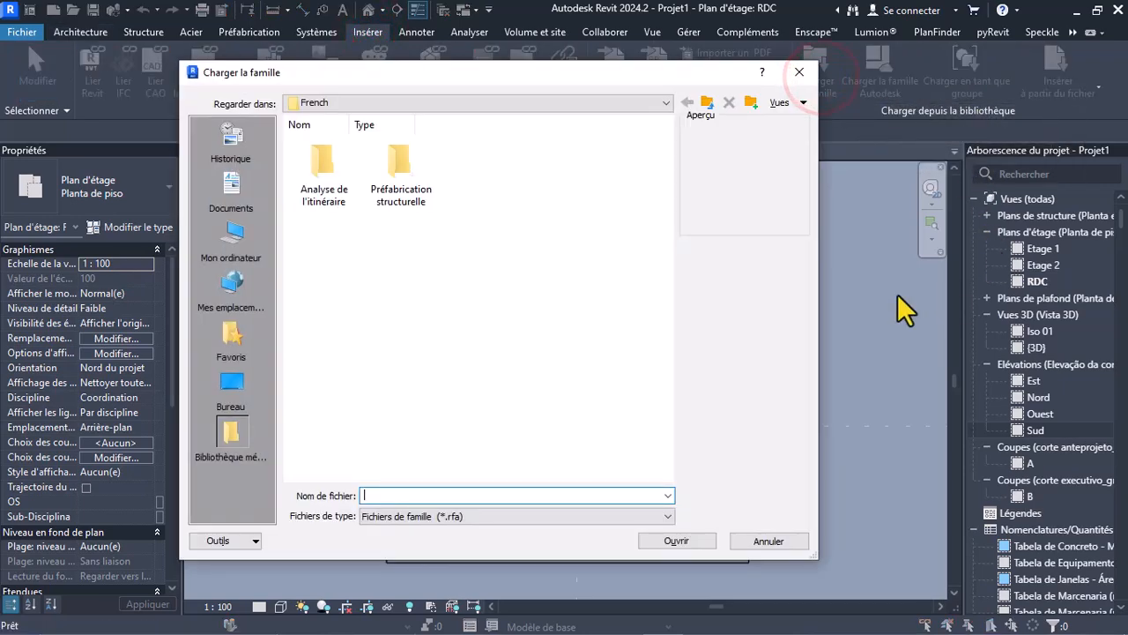
pyautogui.click(243, 239)
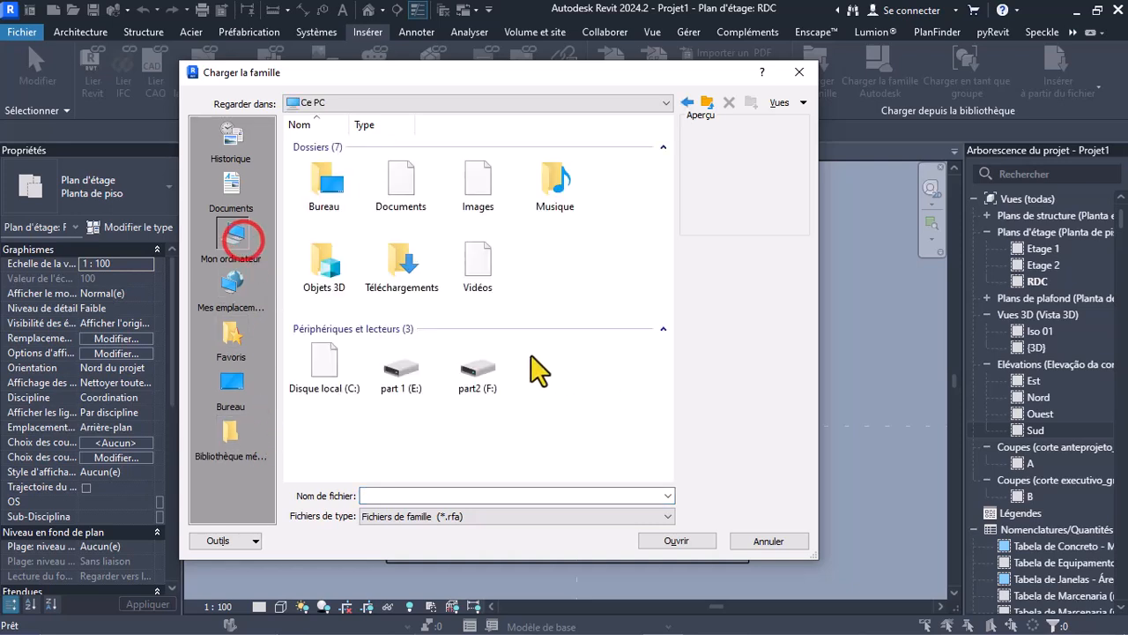
pyautogui.doubleClick(459, 380)
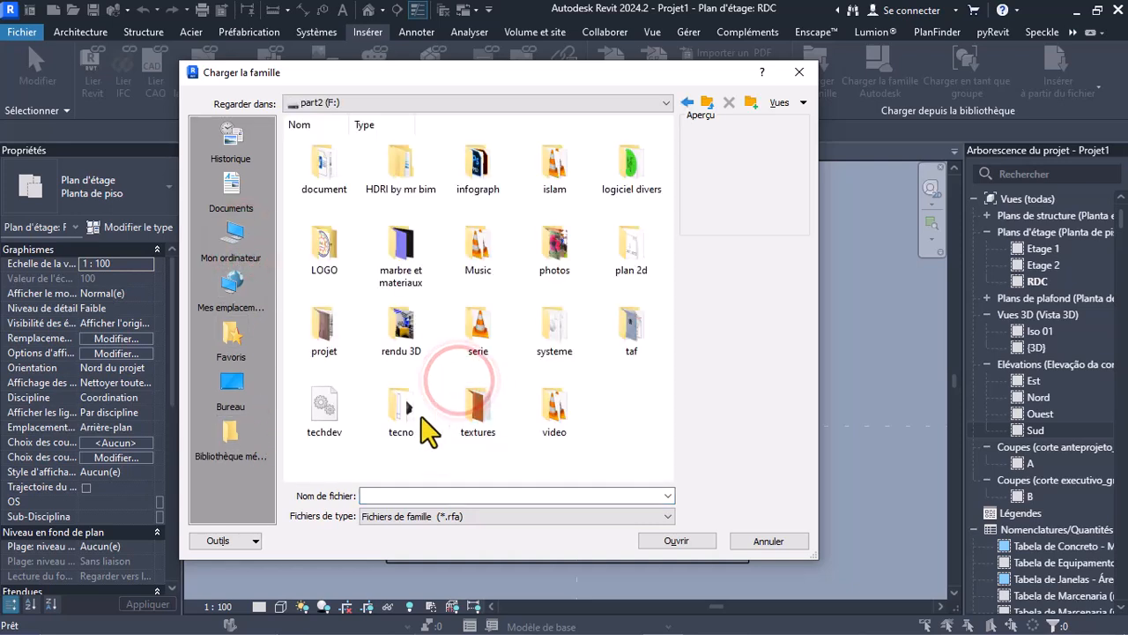
pyautogui.click(325, 424)
pyautogui.click(401, 418)
pyautogui.doubleClick(402, 418)
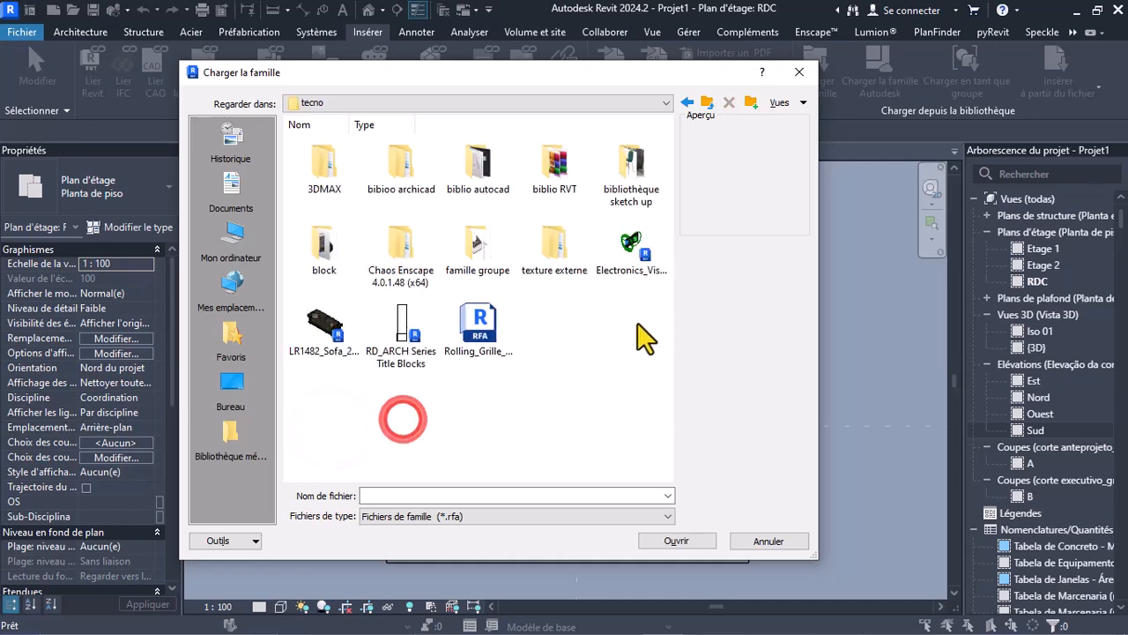
pyautogui.doubleClick(333, 248)
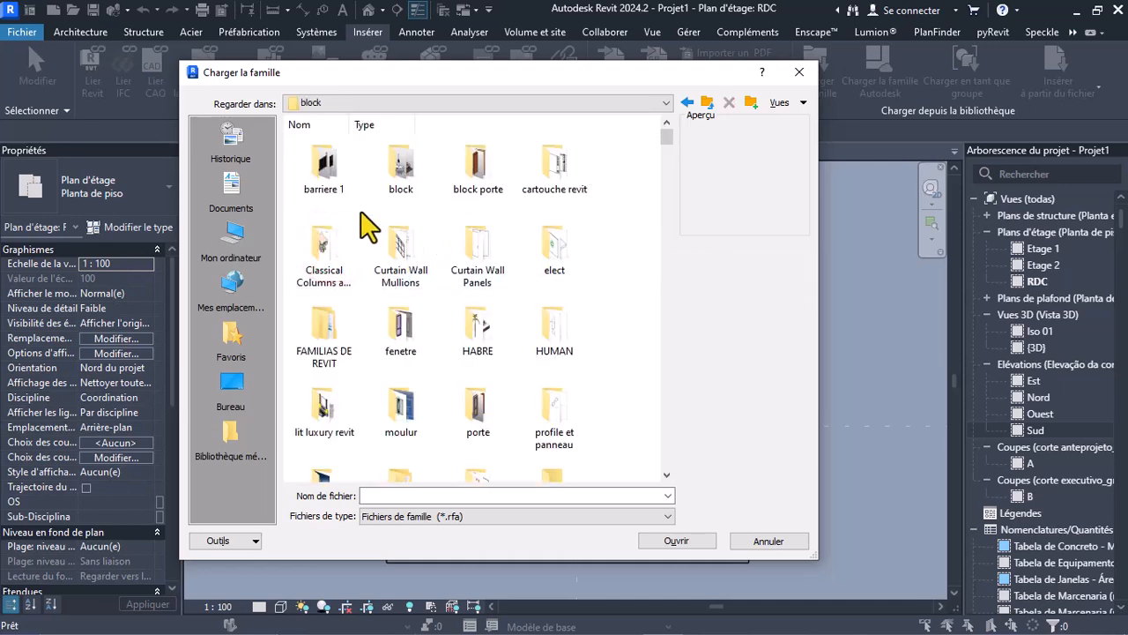
# Look through the families in the nested block subfolder, previewing Aquatica_Millennium_150 and LR398_Cortina_2
pyautogui.doubleClick(397, 175)
pyautogui.scroll(-4, 476, 255)
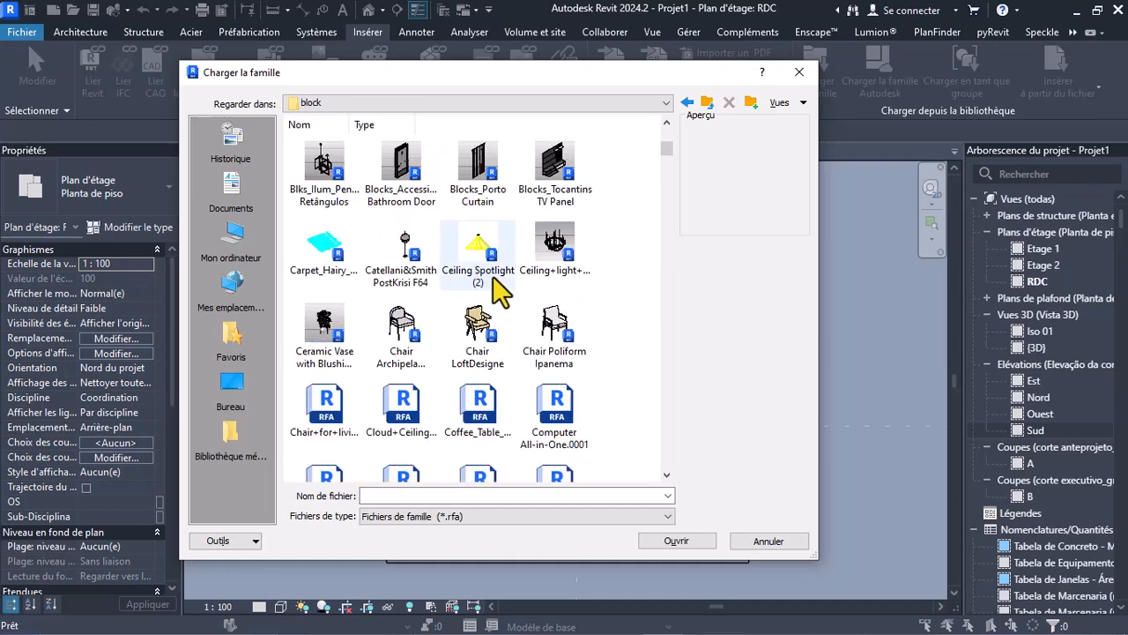
pyautogui.scroll(-8, 509, 304)
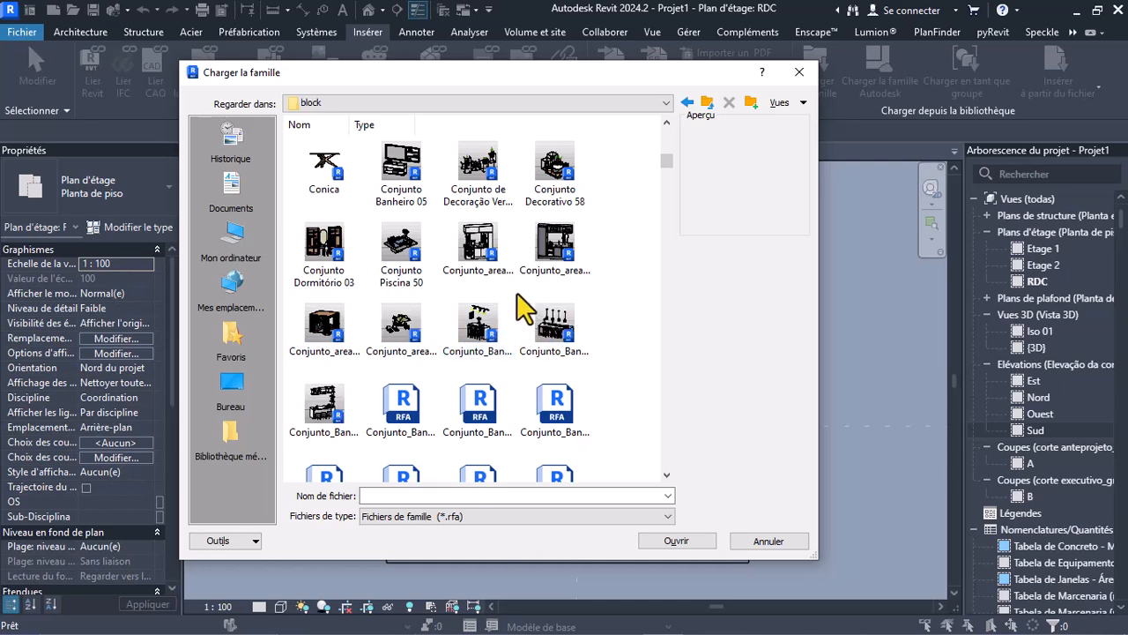
pyautogui.scroll(3, 526, 304)
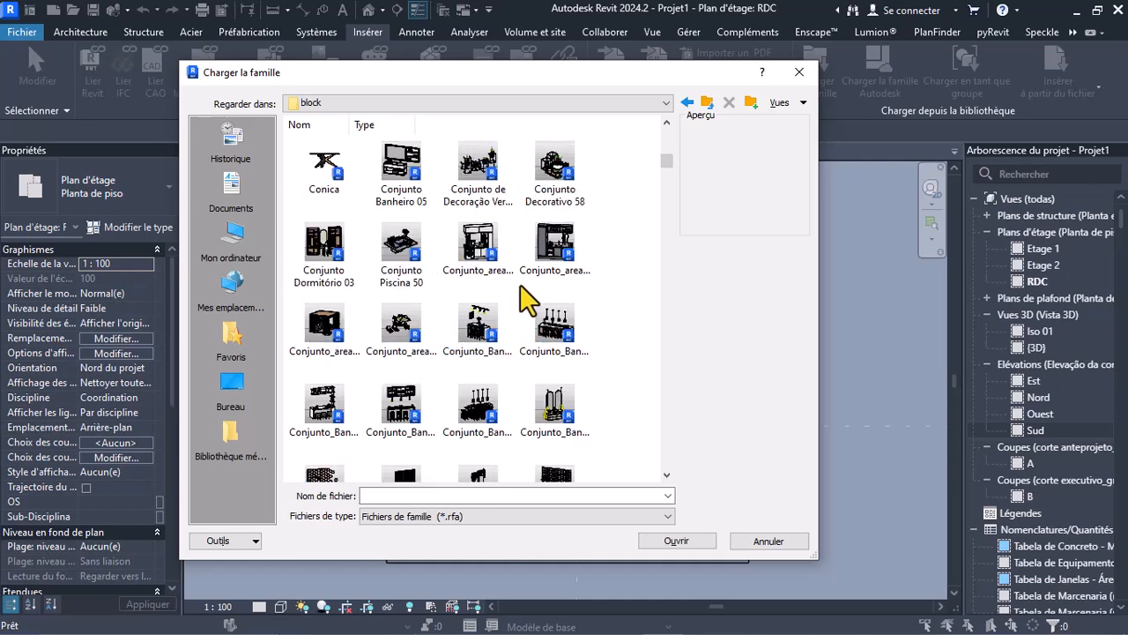
pyautogui.scroll(-5, 527, 302)
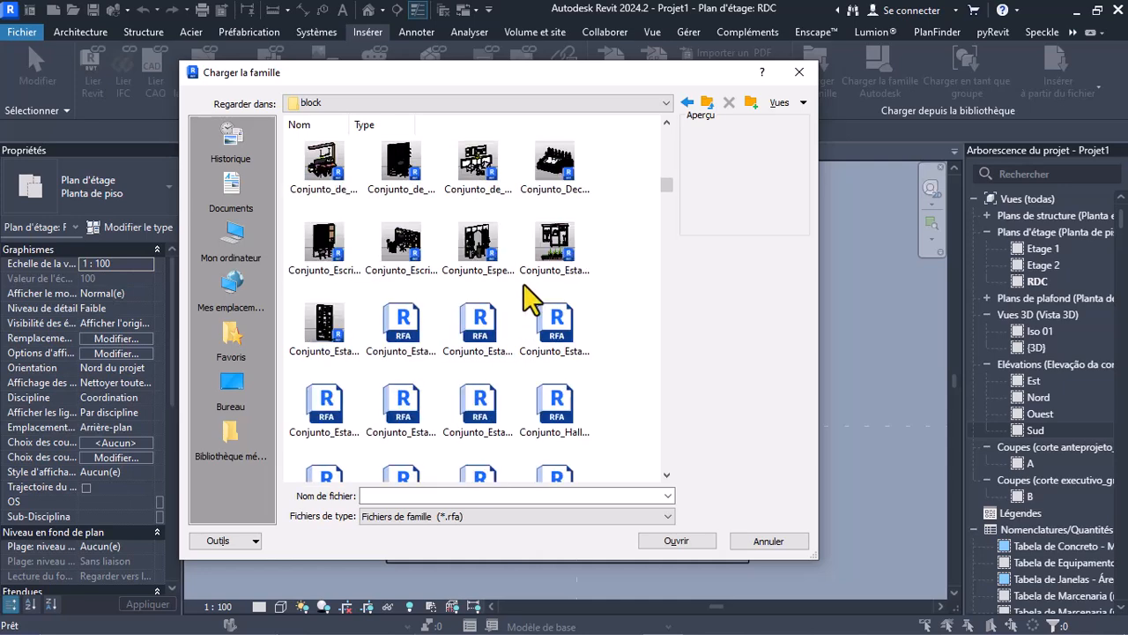
pyautogui.scroll(-5, 526, 301)
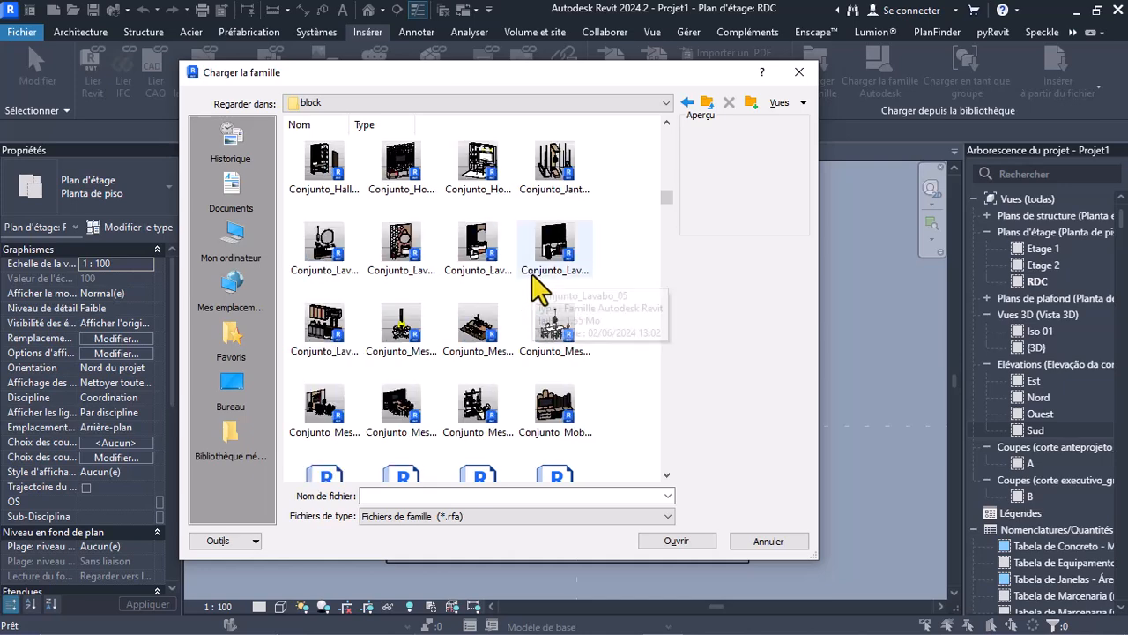
pyautogui.scroll(10, 545, 297)
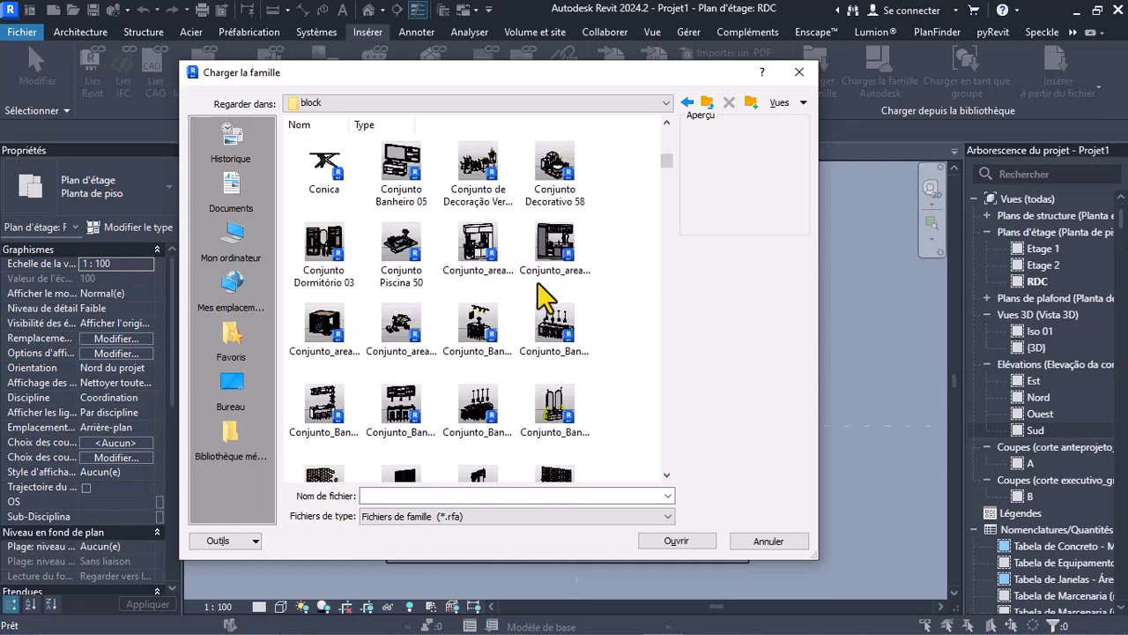
pyautogui.scroll(-4, 541, 297)
pyautogui.scroll(5, 538, 224)
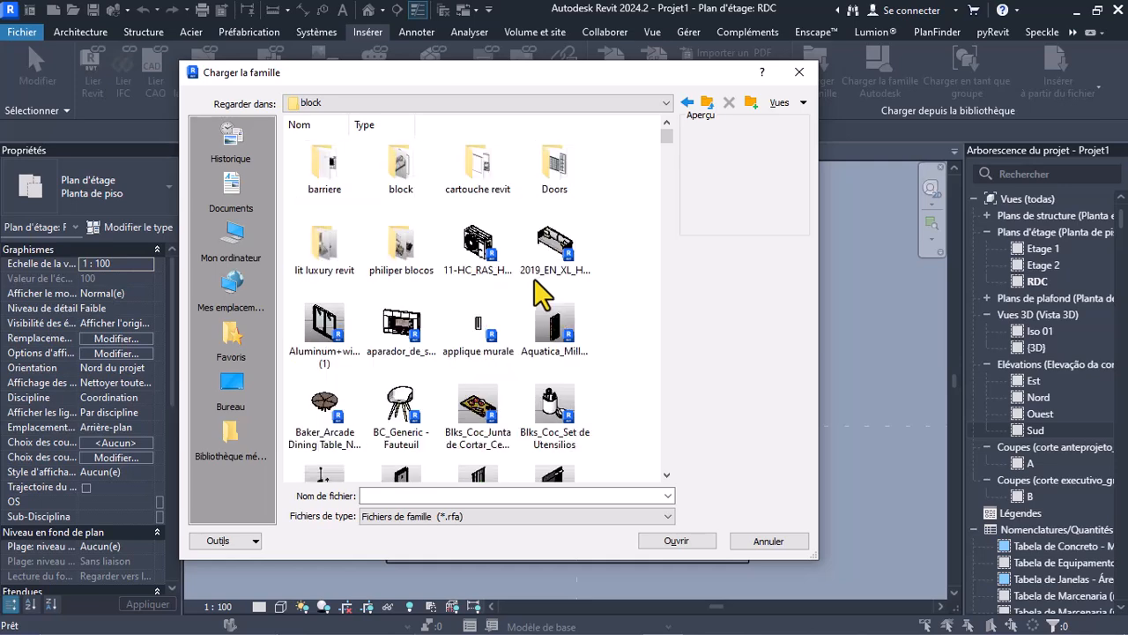
pyautogui.click(557, 333)
pyautogui.scroll(-10, 563, 335)
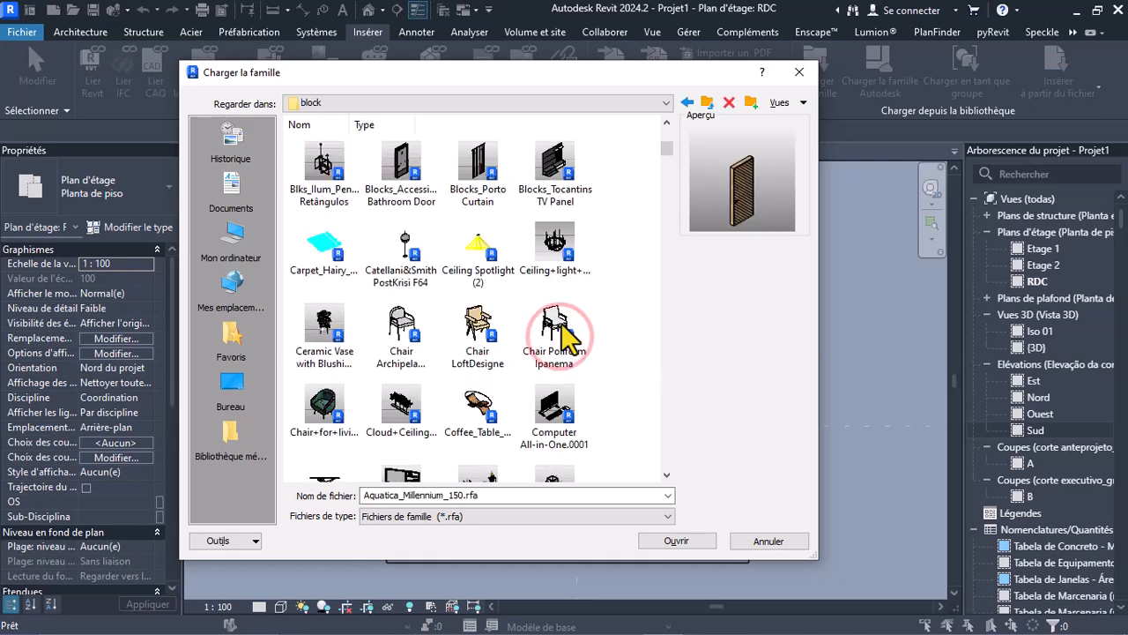
pyautogui.scroll(-10, 563, 333)
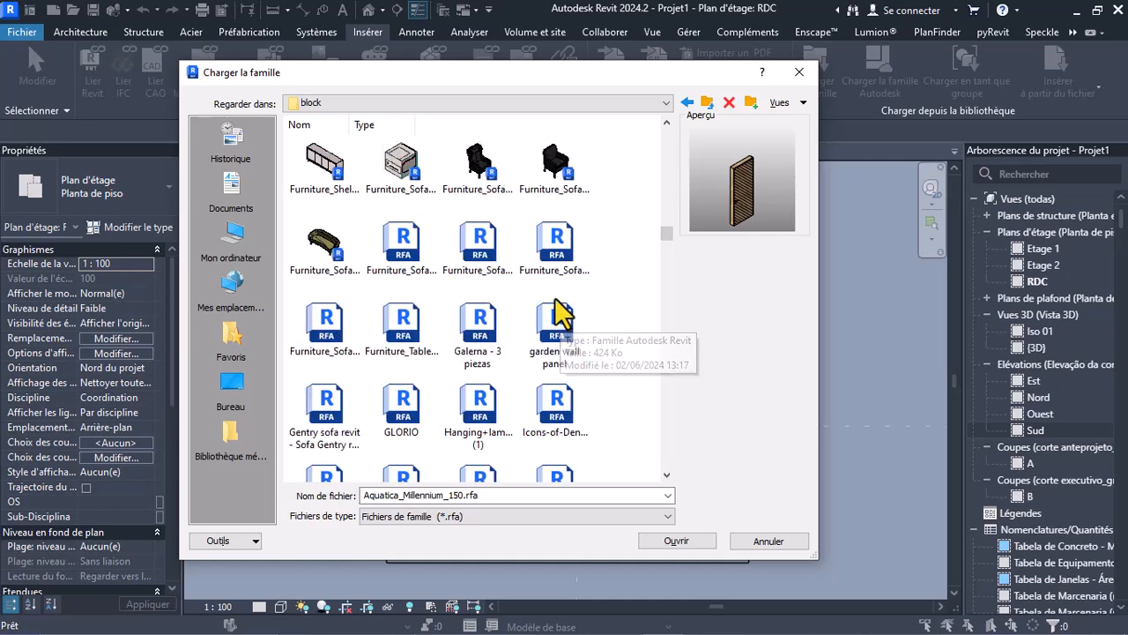
pyautogui.scroll(-3, 558, 307)
pyautogui.scroll(-5, 559, 305)
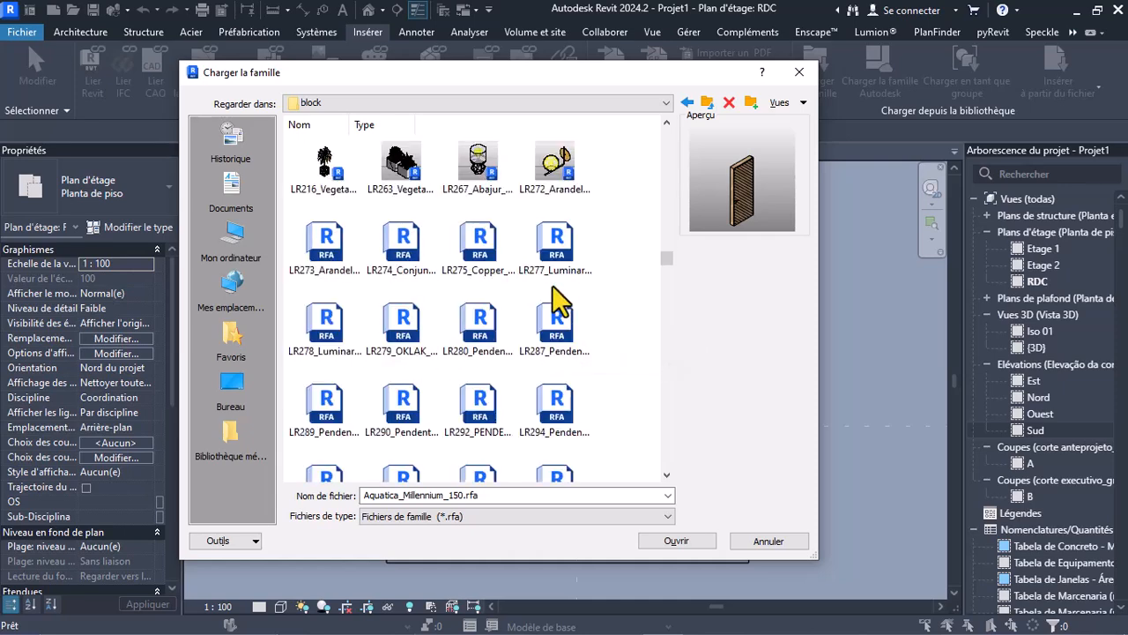
pyautogui.scroll(-4, 559, 304)
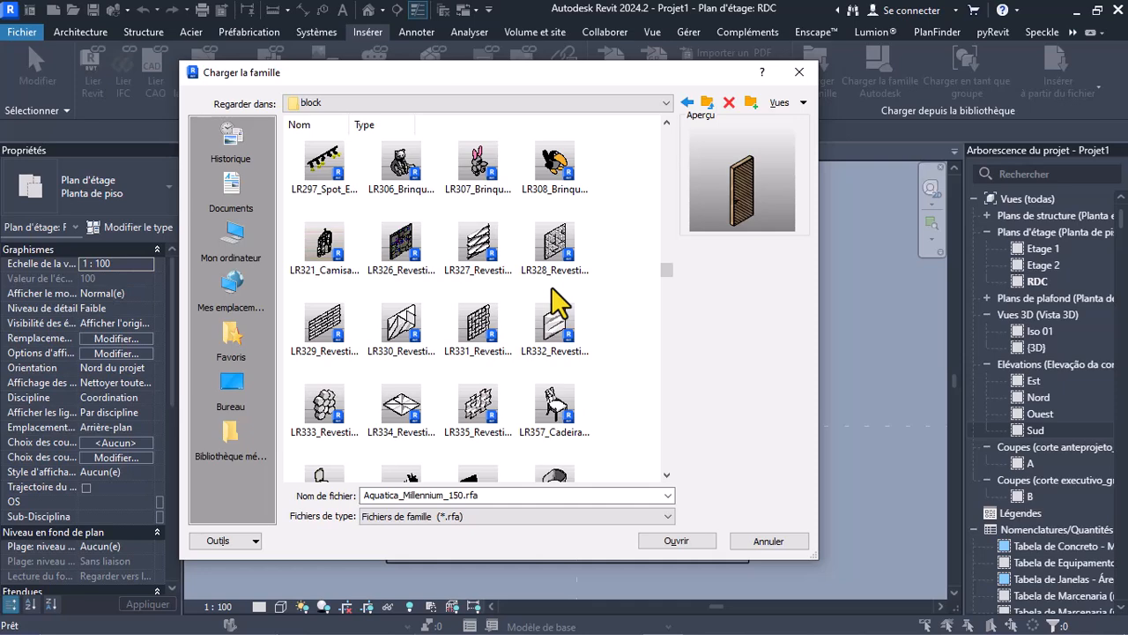
pyautogui.scroll(-4, 558, 306)
pyautogui.click(474, 328)
pyautogui.click(536, 262)
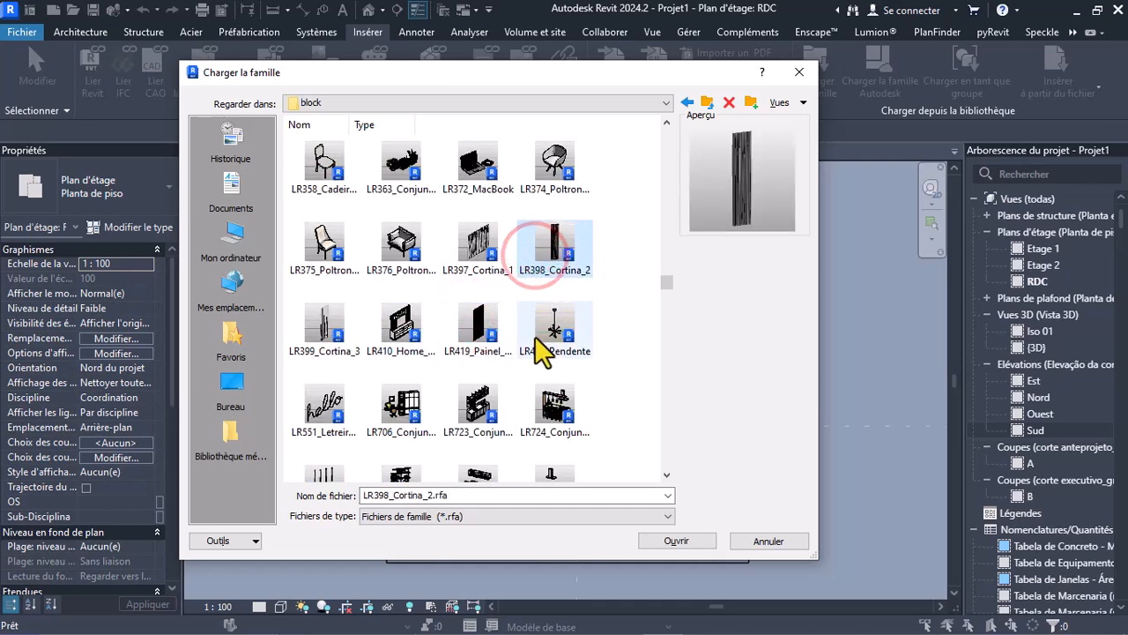
pyautogui.scroll(-4, 522, 343)
pyautogui.scroll(-4, 516, 342)
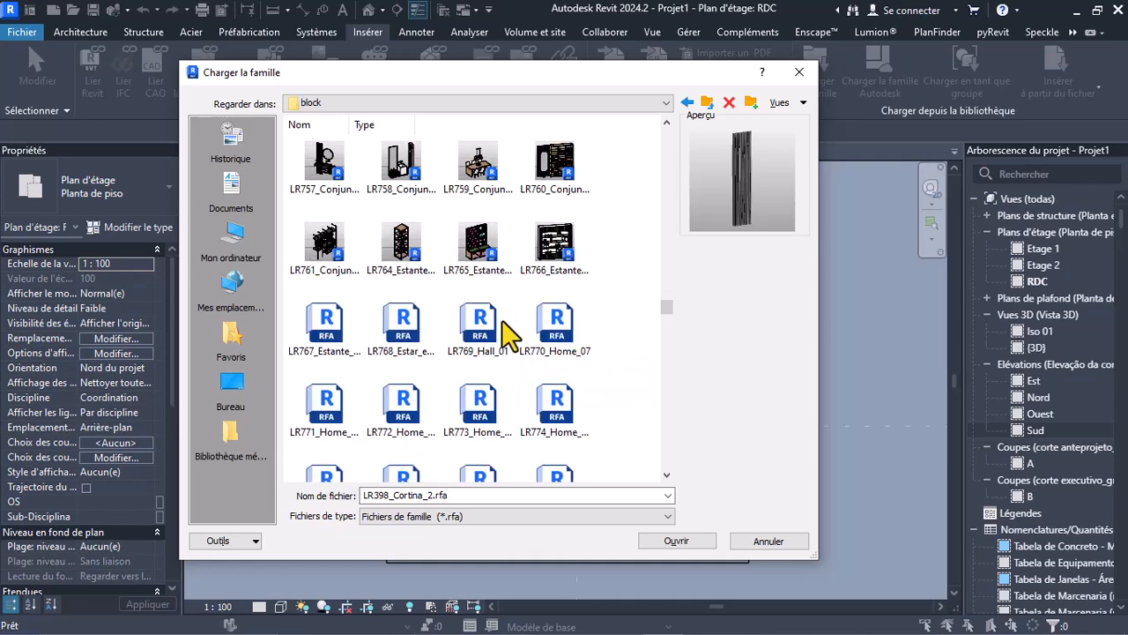
pyautogui.scroll(-3, 511, 333)
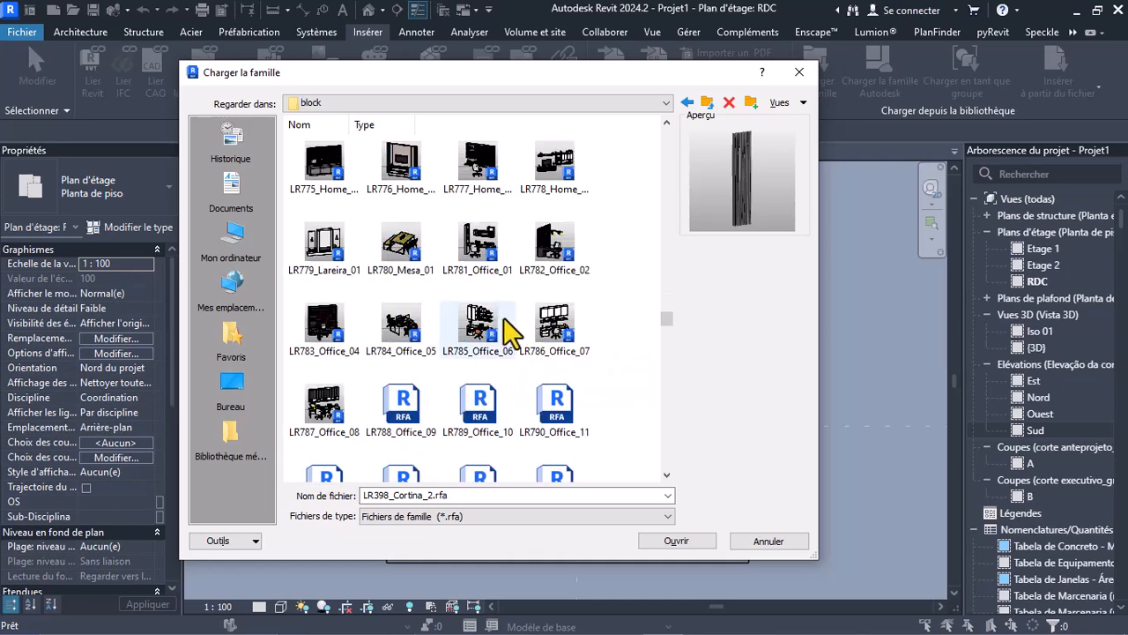
pyautogui.scroll(-6, 513, 334)
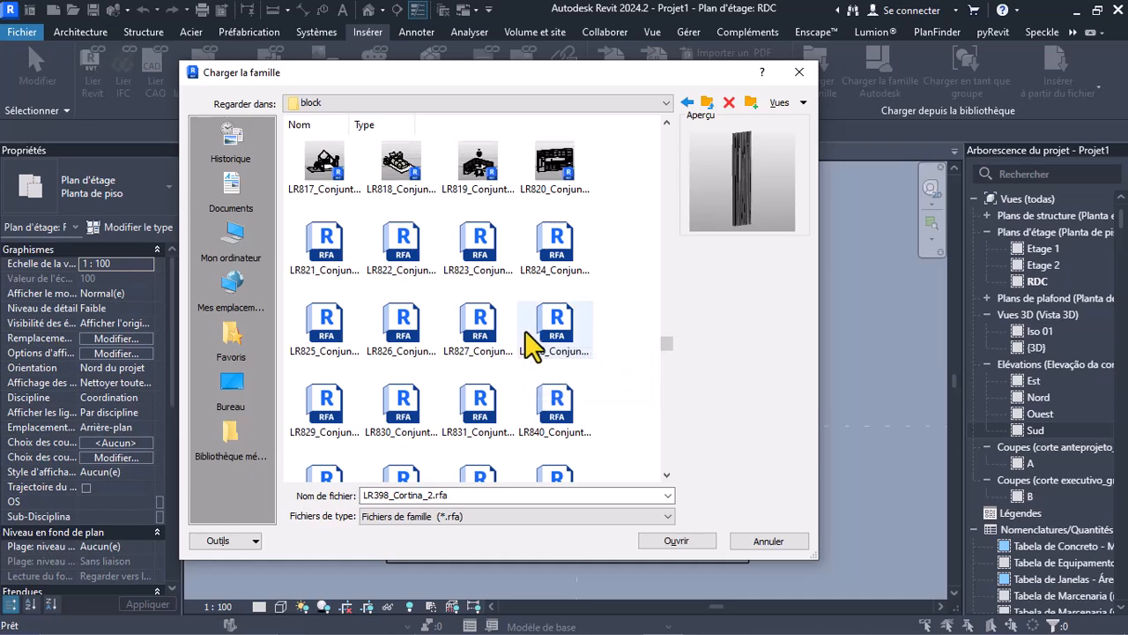
pyautogui.scroll(-6, 533, 344)
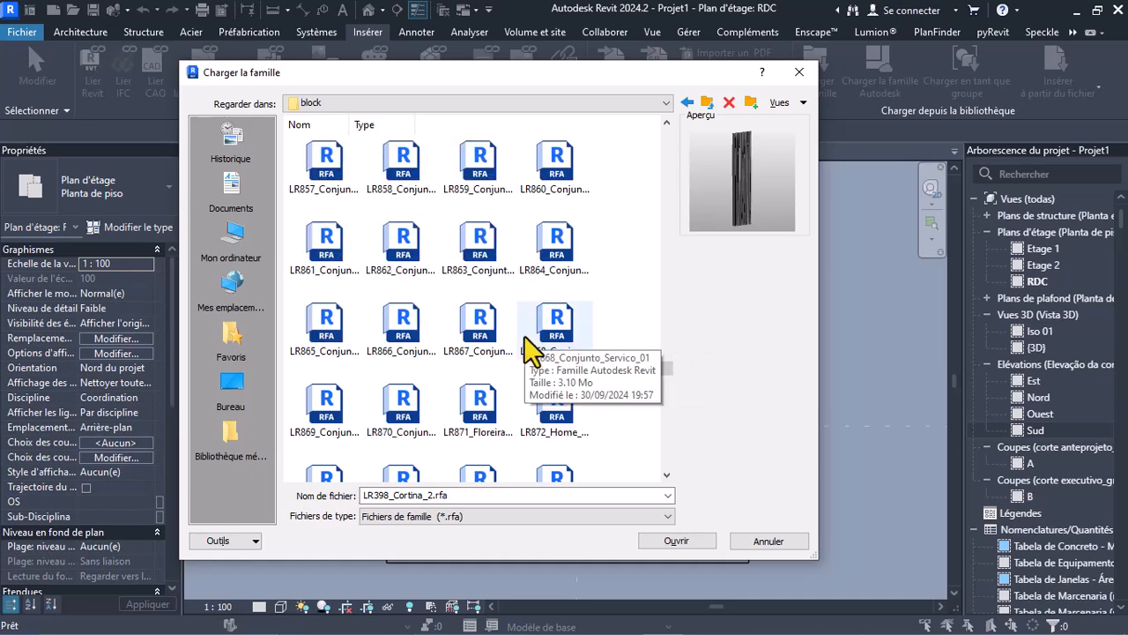
pyautogui.moveTo(668, 367); pyautogui.dragTo(677, 458)
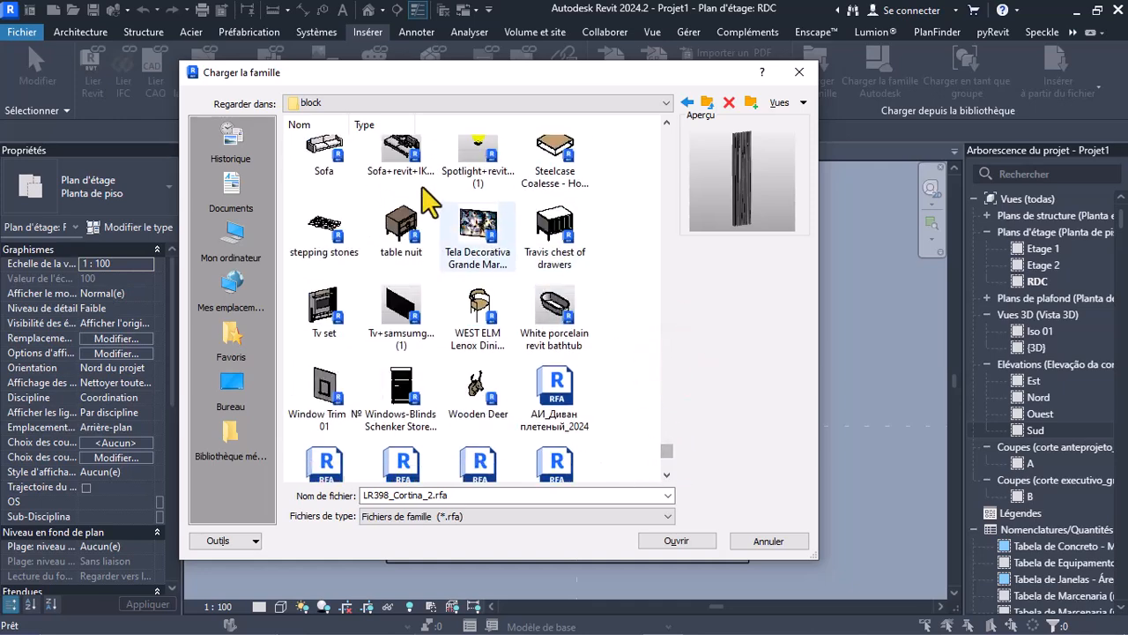
# Go back to the parent block folder, open the block porte folder and preview the Five Panel Pivot Door family
pyautogui.click(686, 102)
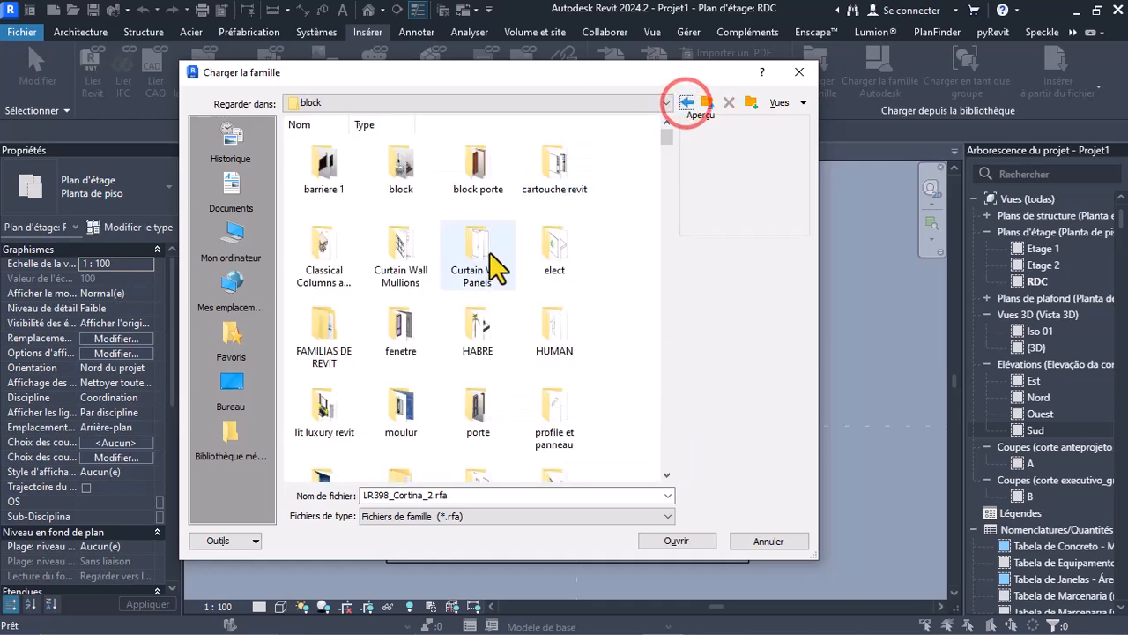
pyautogui.doubleClick(479, 176)
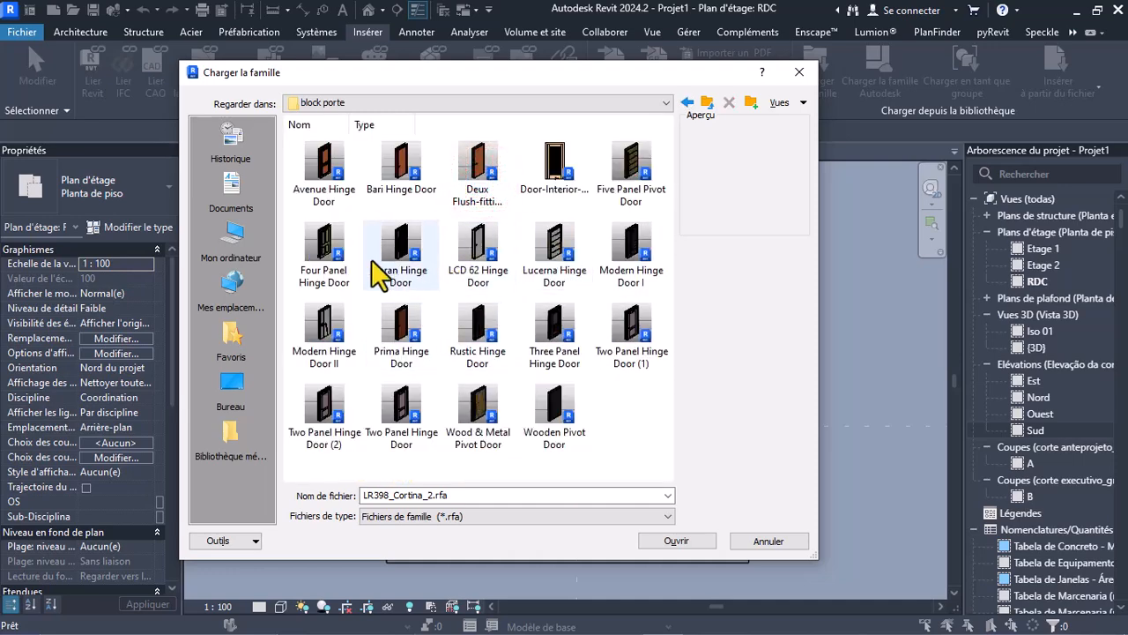
pyautogui.click(622, 176)
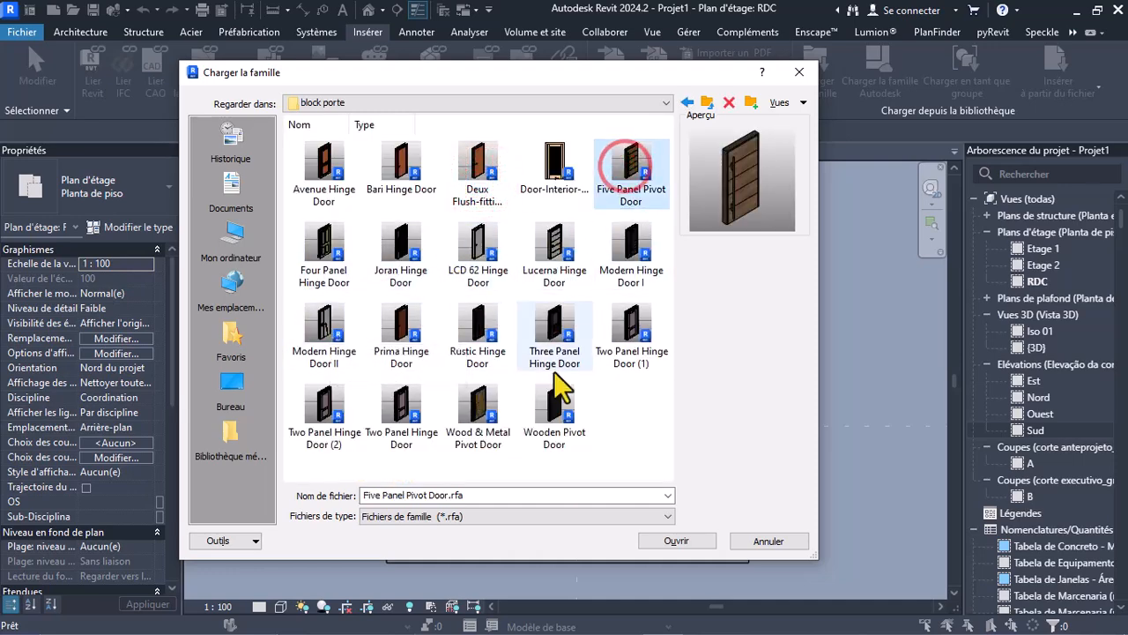
# Compare the previews of the other door families in block porte, including the Two Panel, Rustic, Prima and Modern Hinge Doors and the Wooden Pivot Door
pyautogui.click(326, 416)
pyautogui.click(401, 412)
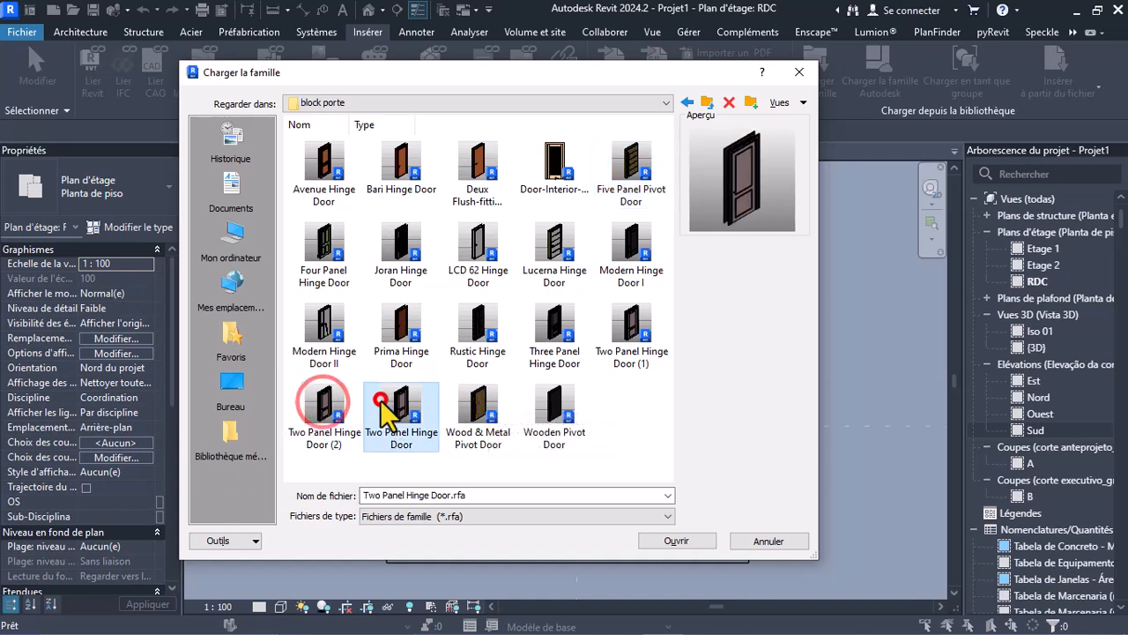
pyautogui.click(324, 412)
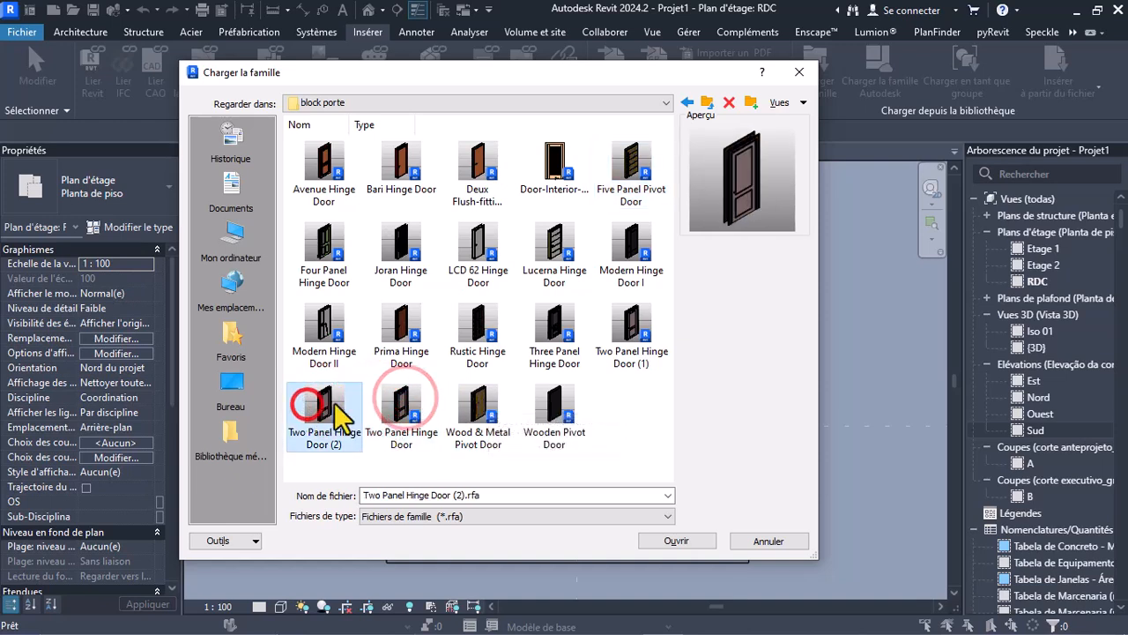
pyautogui.click(324, 242)
pyautogui.click(629, 240)
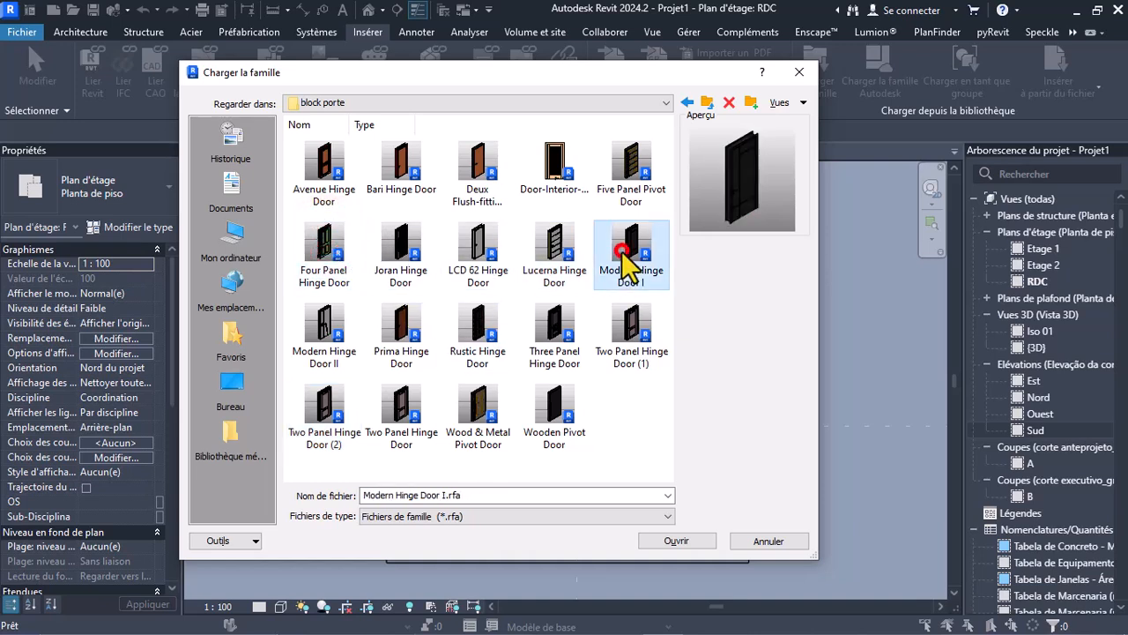
pyautogui.click(626, 324)
pyautogui.click(483, 328)
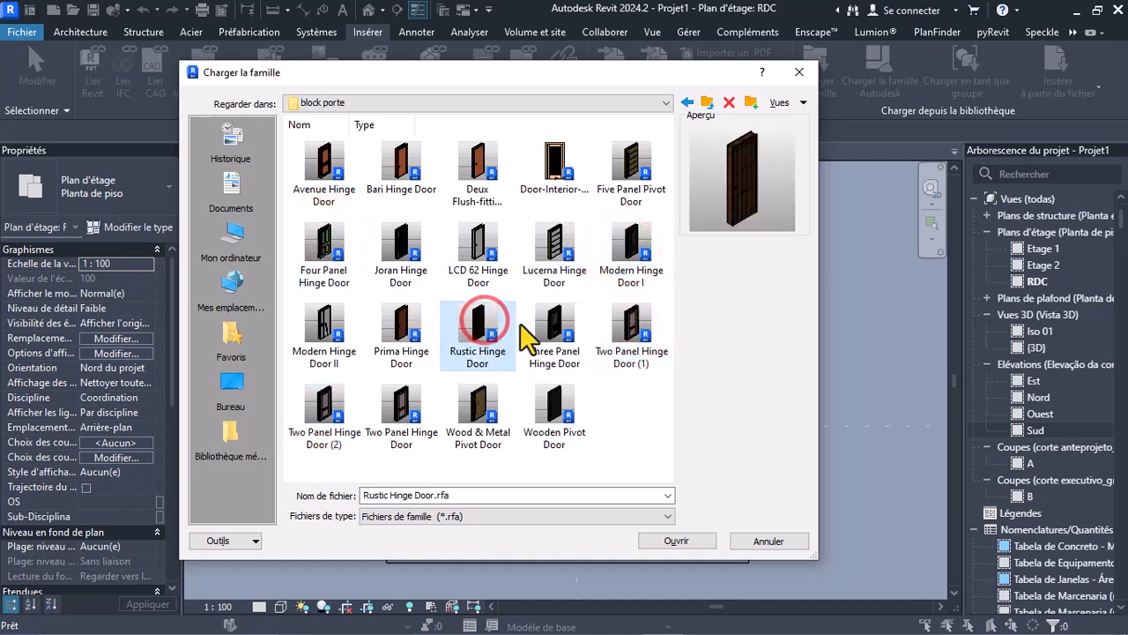
pyautogui.click(523, 323)
pyautogui.click(390, 329)
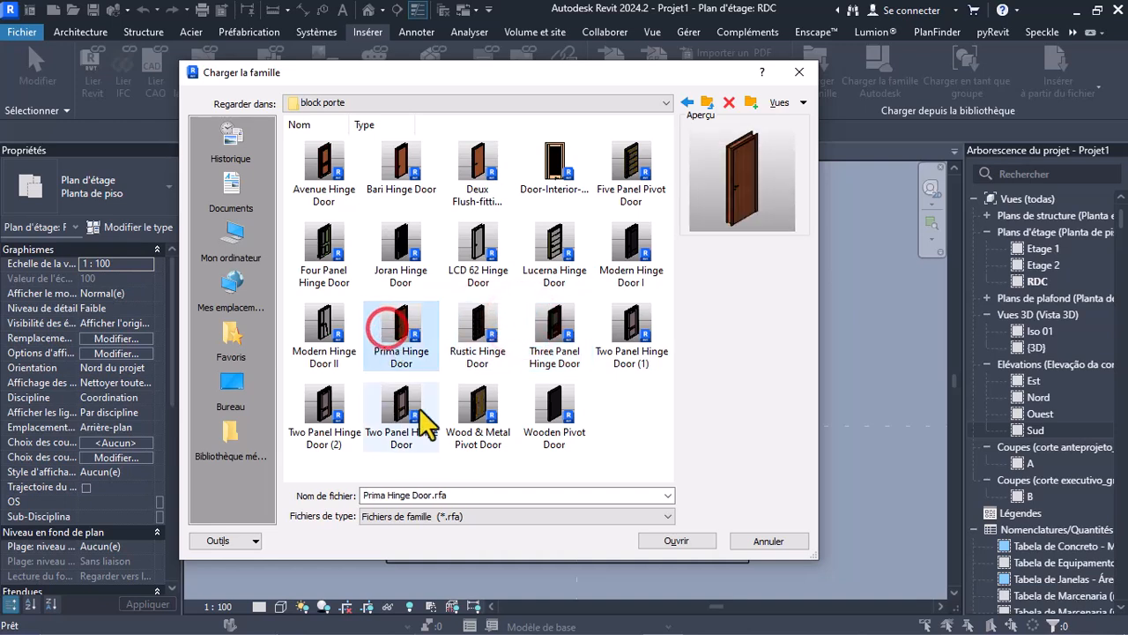
pyautogui.click(479, 410)
pyautogui.click(569, 403)
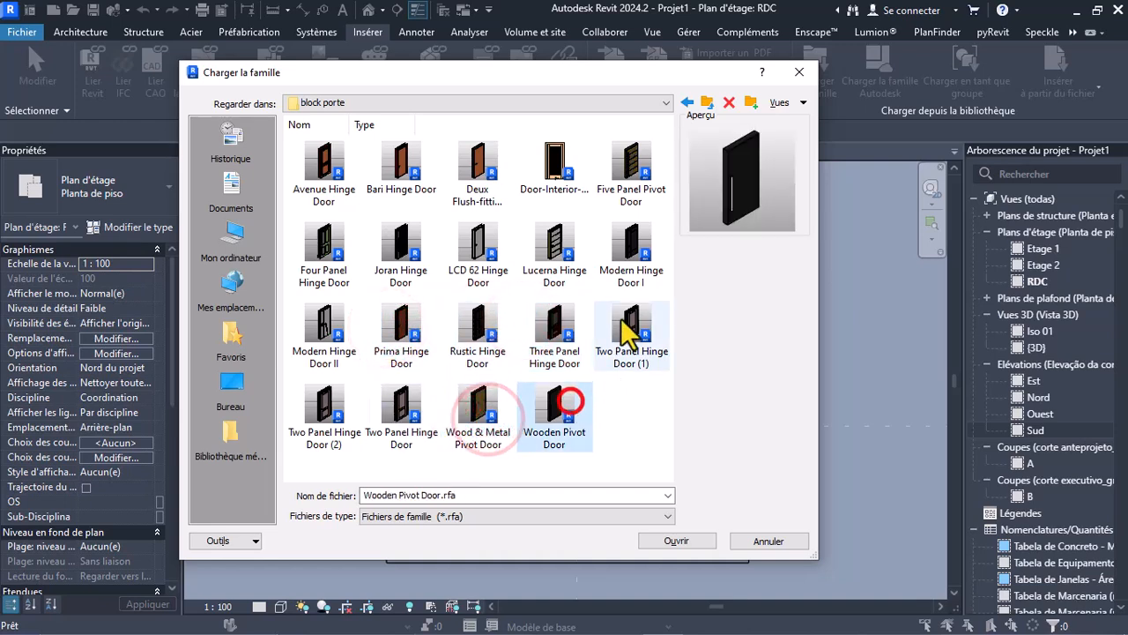
pyautogui.click(632, 257)
# Load the Five Panel Pivot Door family into the project
pyautogui.click(628, 195)
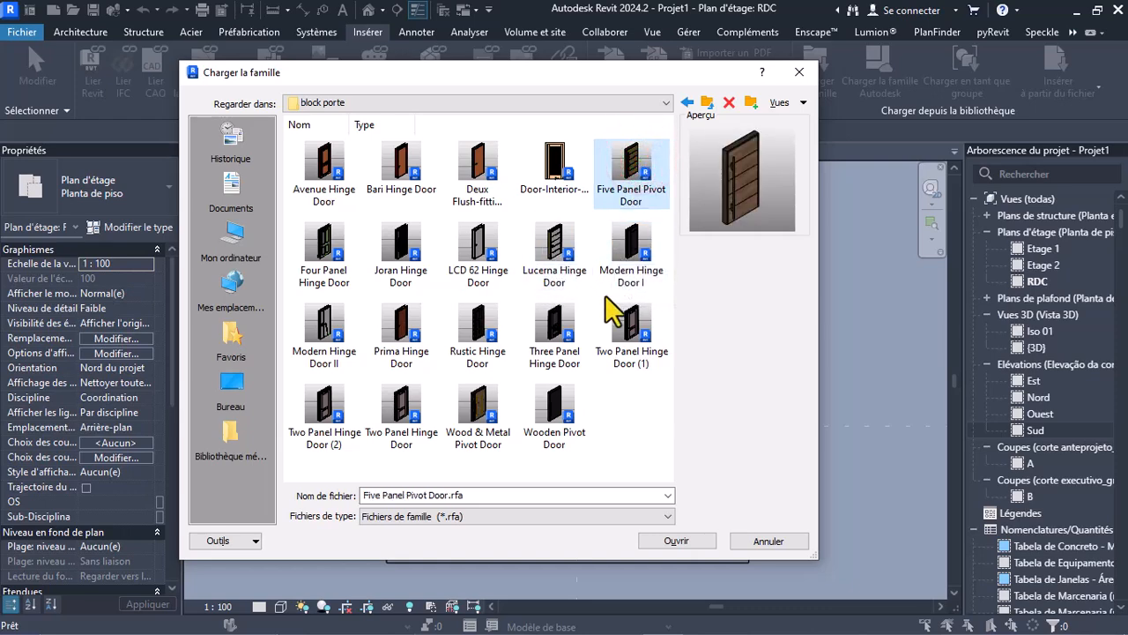
pyautogui.click(683, 541)
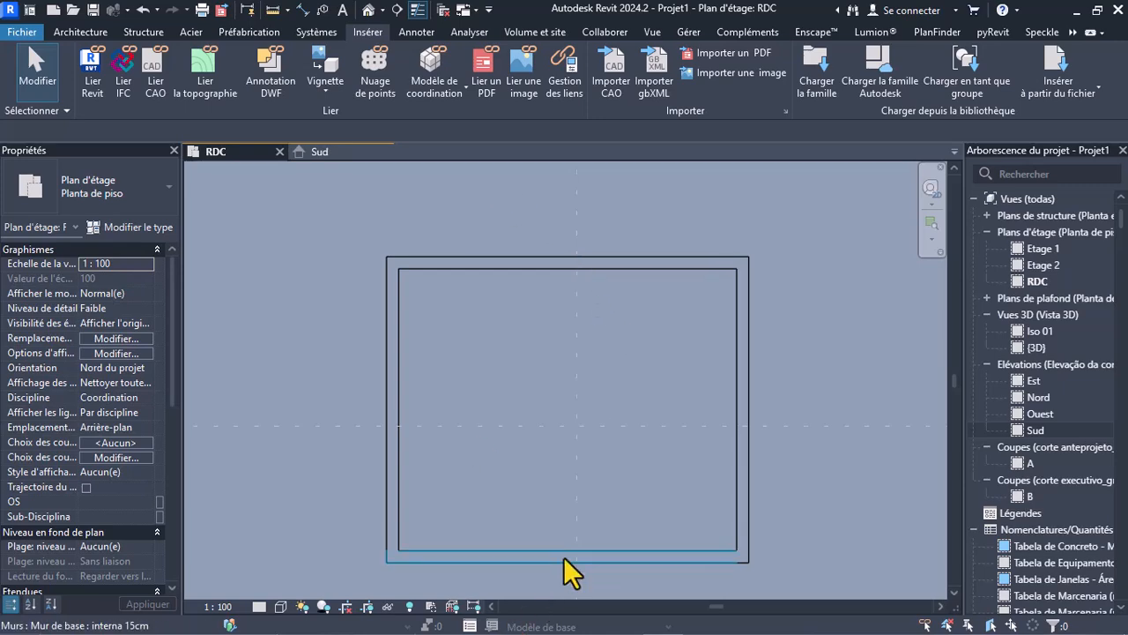
# Review the two bedroom reference images in the Téléchargements folder, then return to the floor plan
pyautogui.press('super')
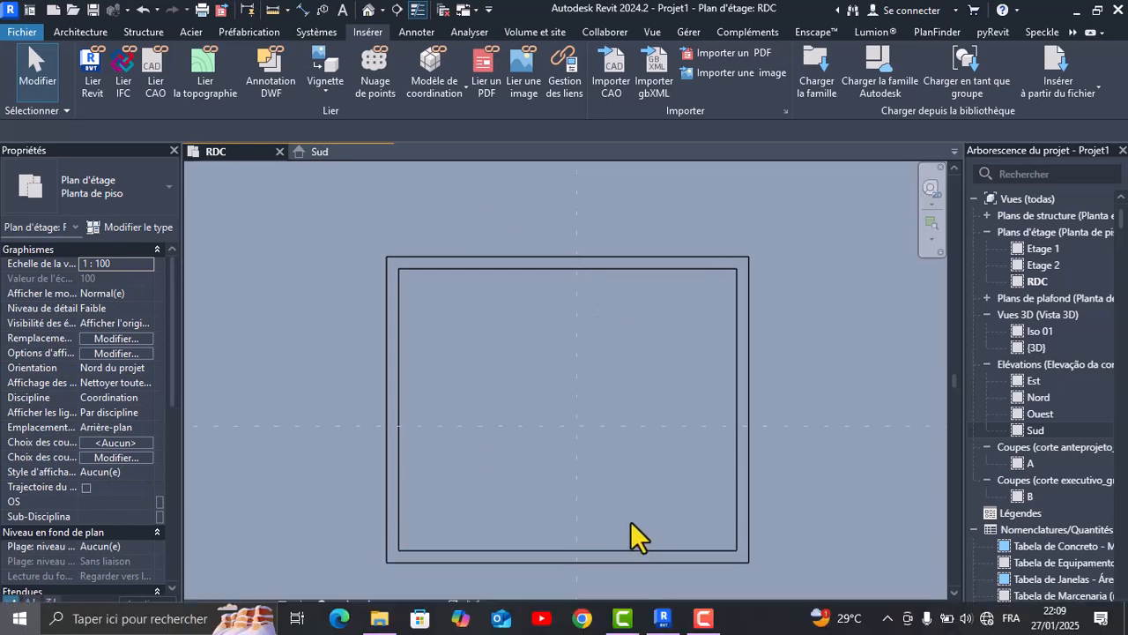
pyautogui.click(379, 618)
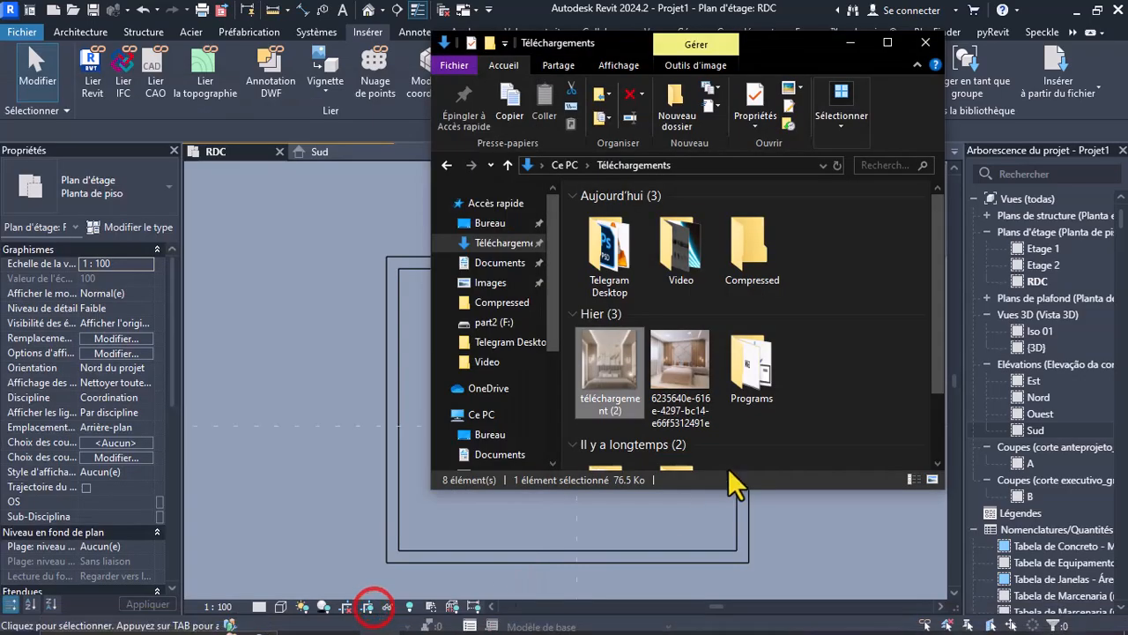
pyautogui.doubleClick(626, 377)
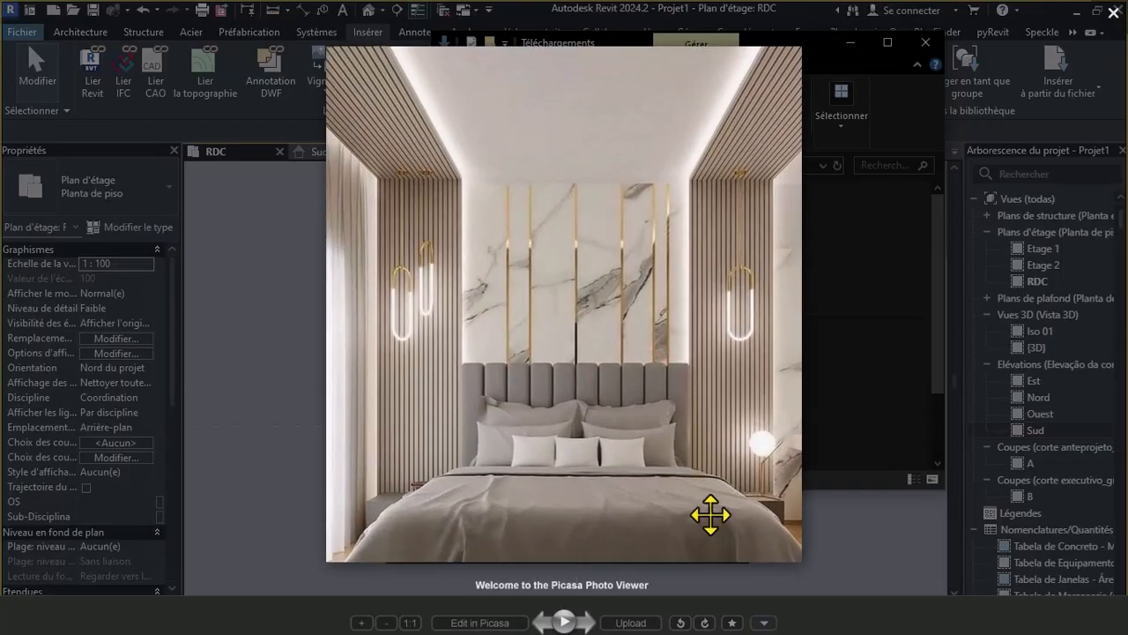
pyautogui.click(581, 623)
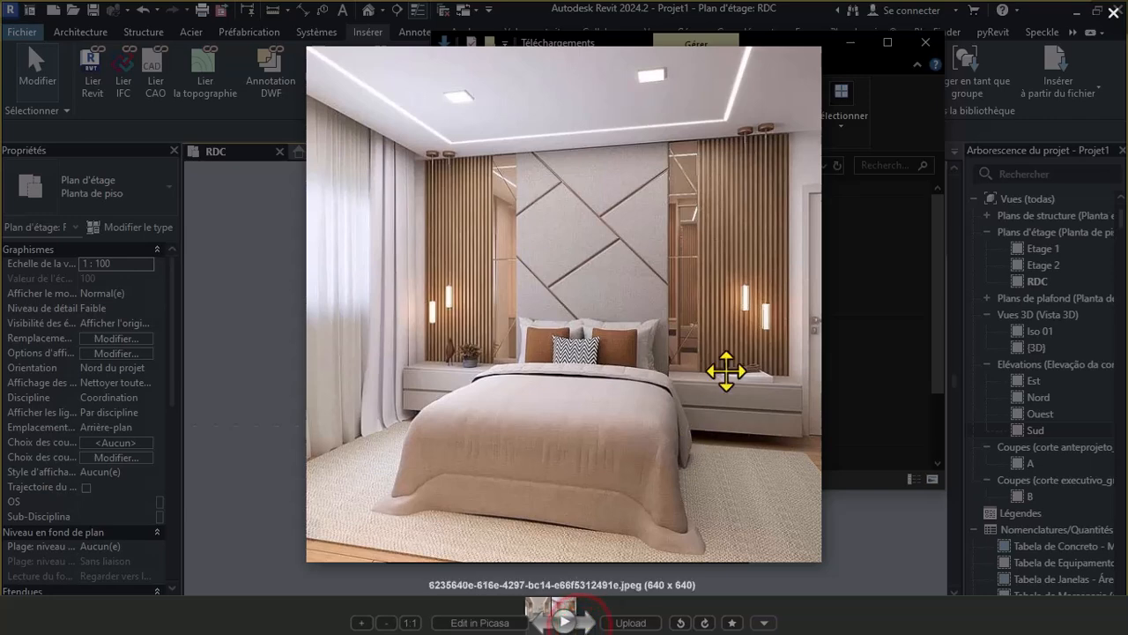
pyautogui.moveTo(813, 292); pyautogui.dragTo(801, 274)
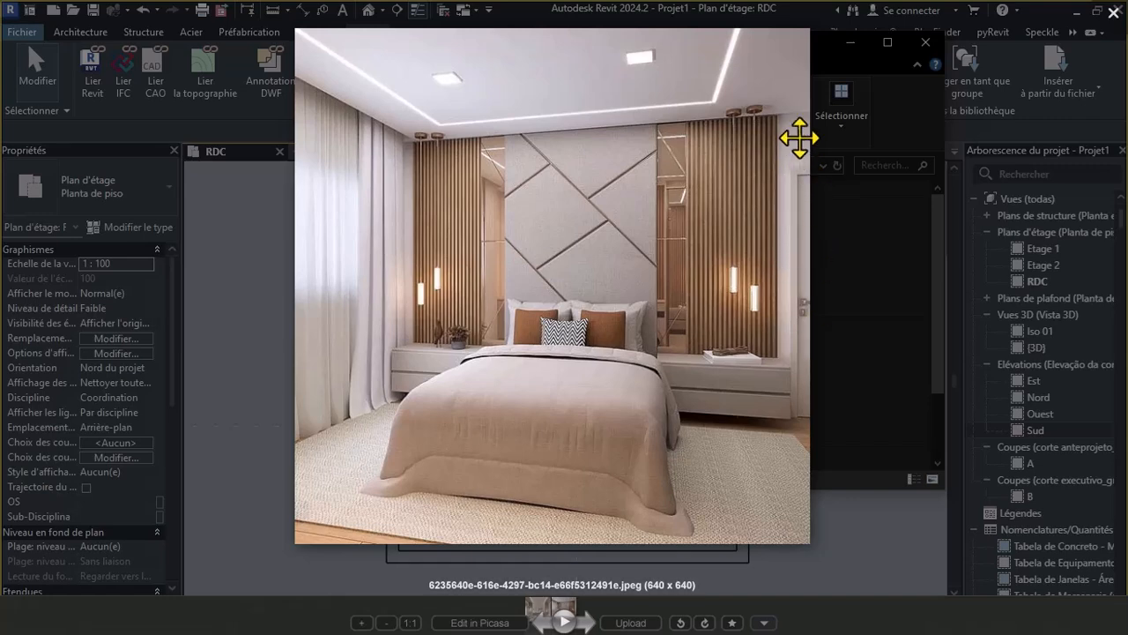
pyautogui.click(1113, 12)
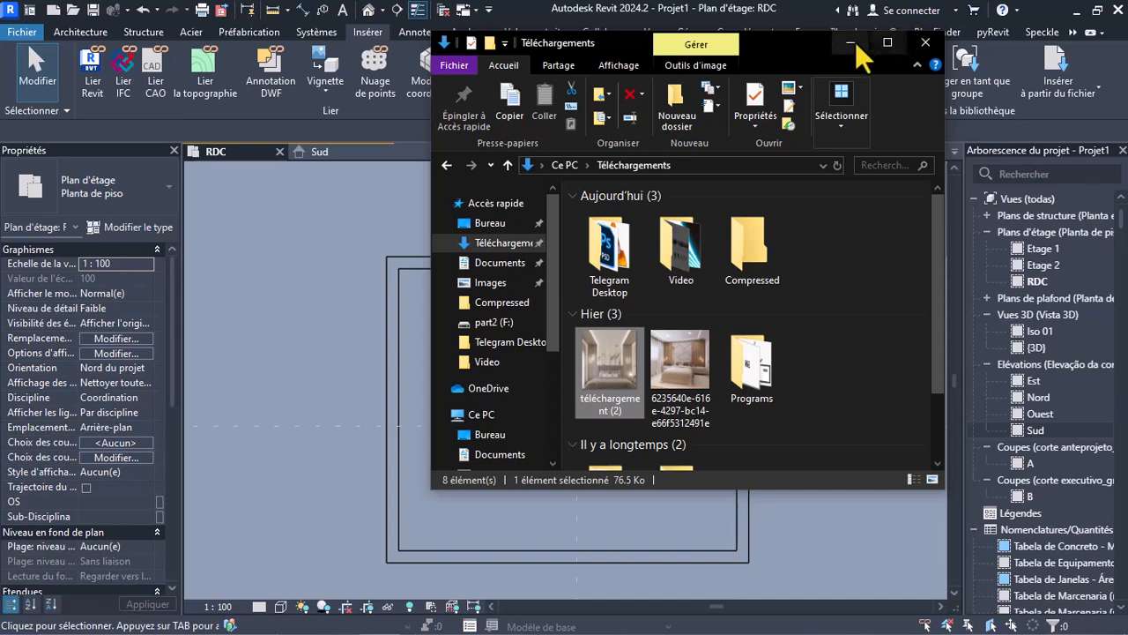
pyautogui.click(853, 42)
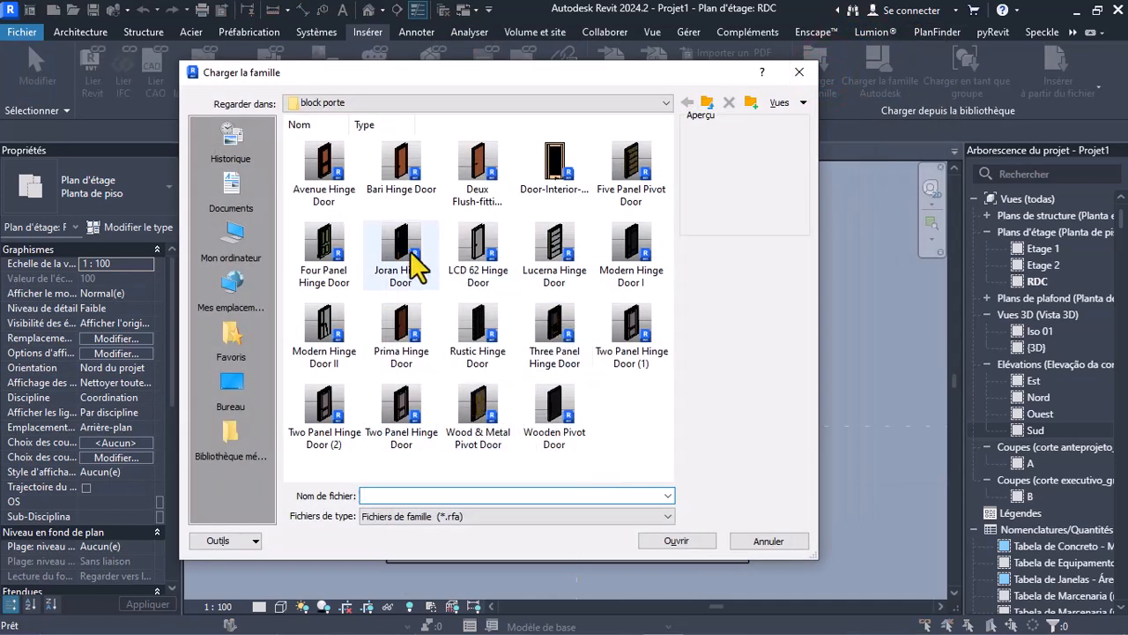
# Load the Joran Hinge Door family from the block porte folder after comparing it with the neighbouring doors
pyautogui.click(483, 254)
pyautogui.click(555, 180)
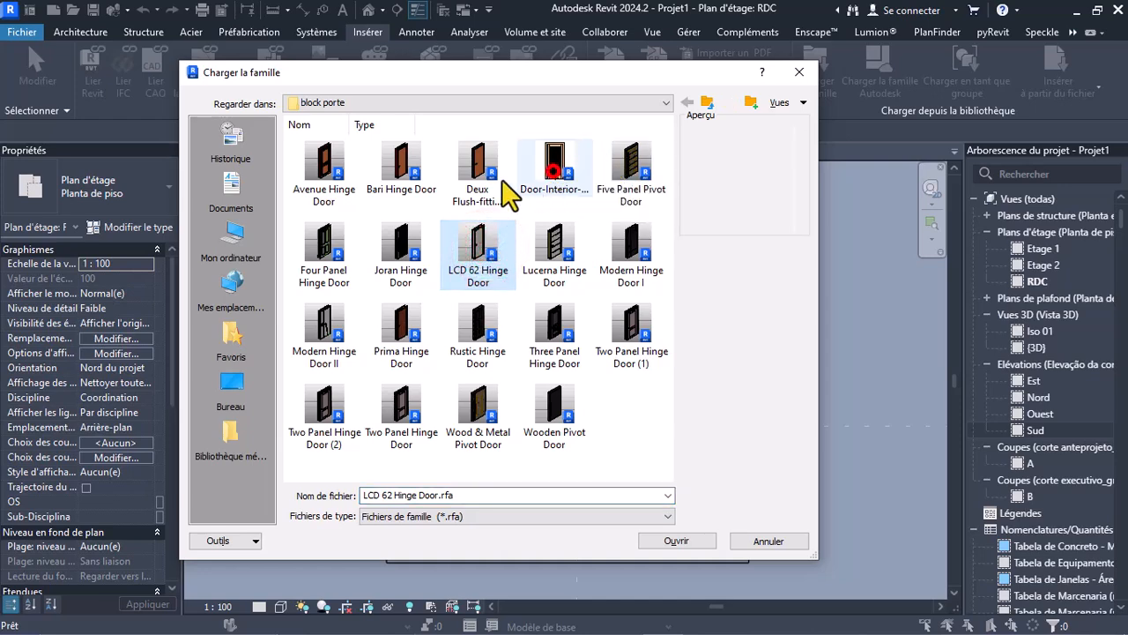
pyautogui.click(642, 175)
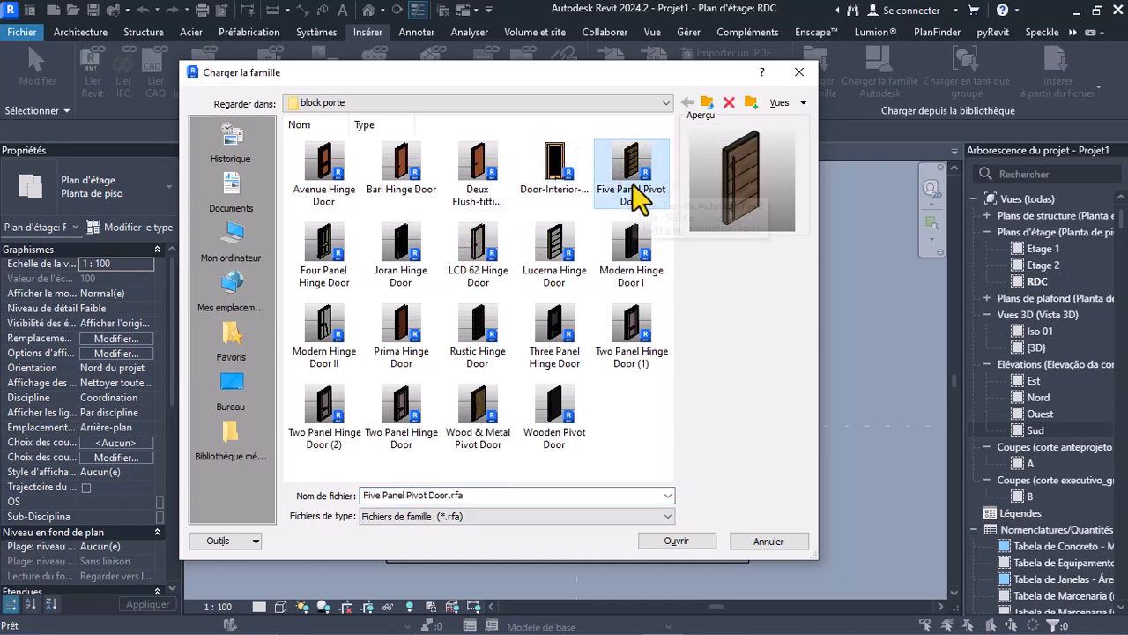
pyautogui.click(411, 243)
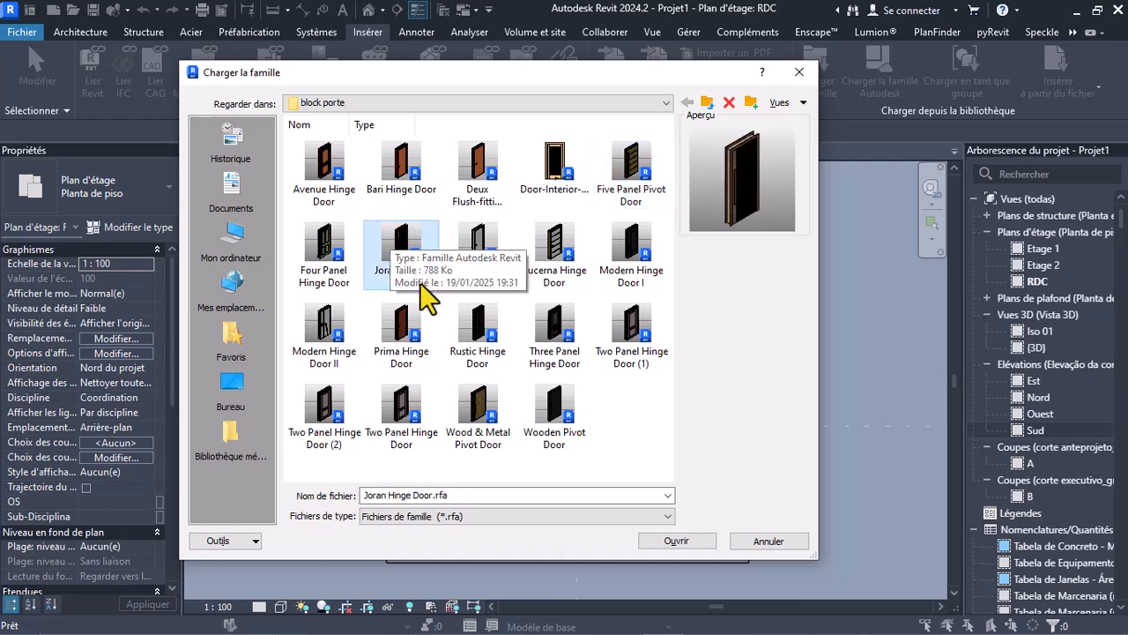
pyautogui.click(690, 541)
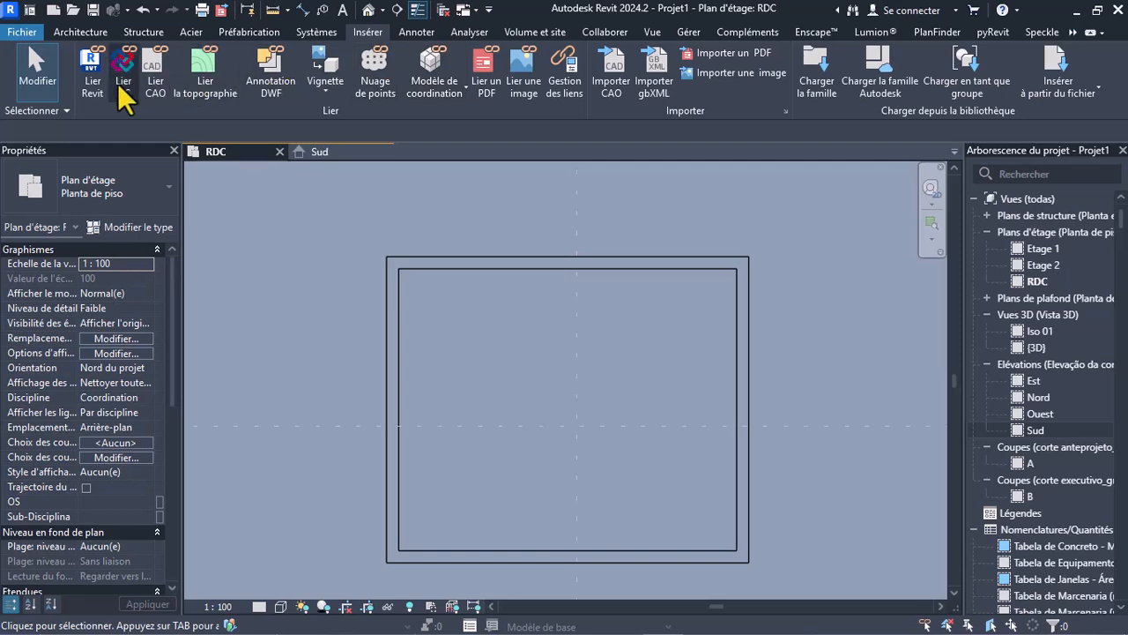
# Start placing a door on the RDC plan and choose the Five Panel Pivot Door 0,90 x 2,10 type
pyautogui.click(61, 32)
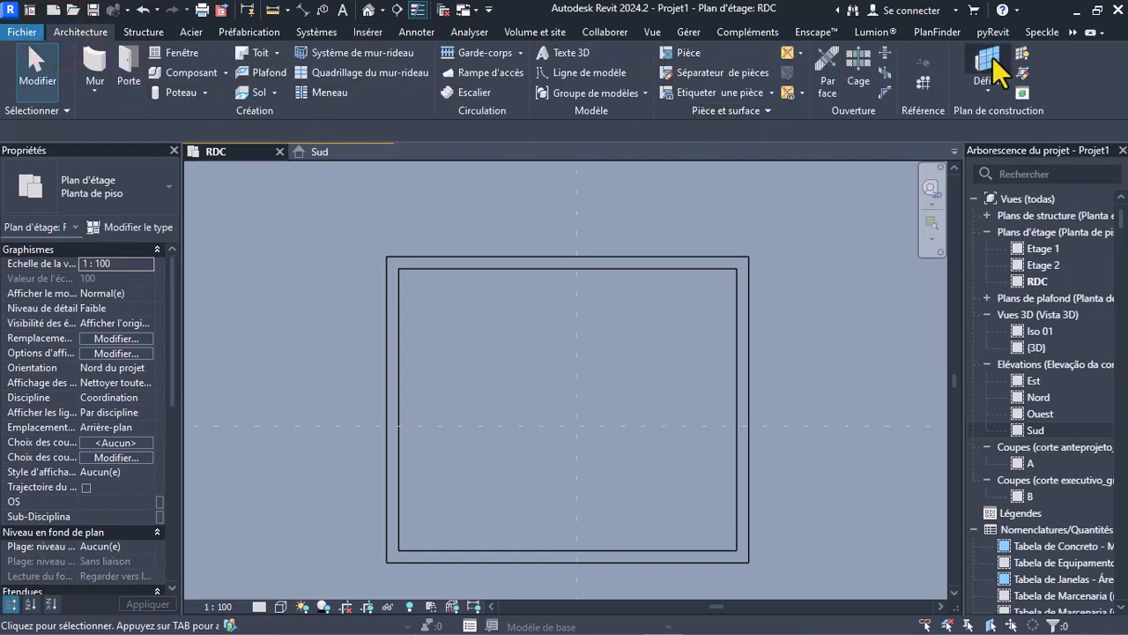
pyautogui.click(189, 76)
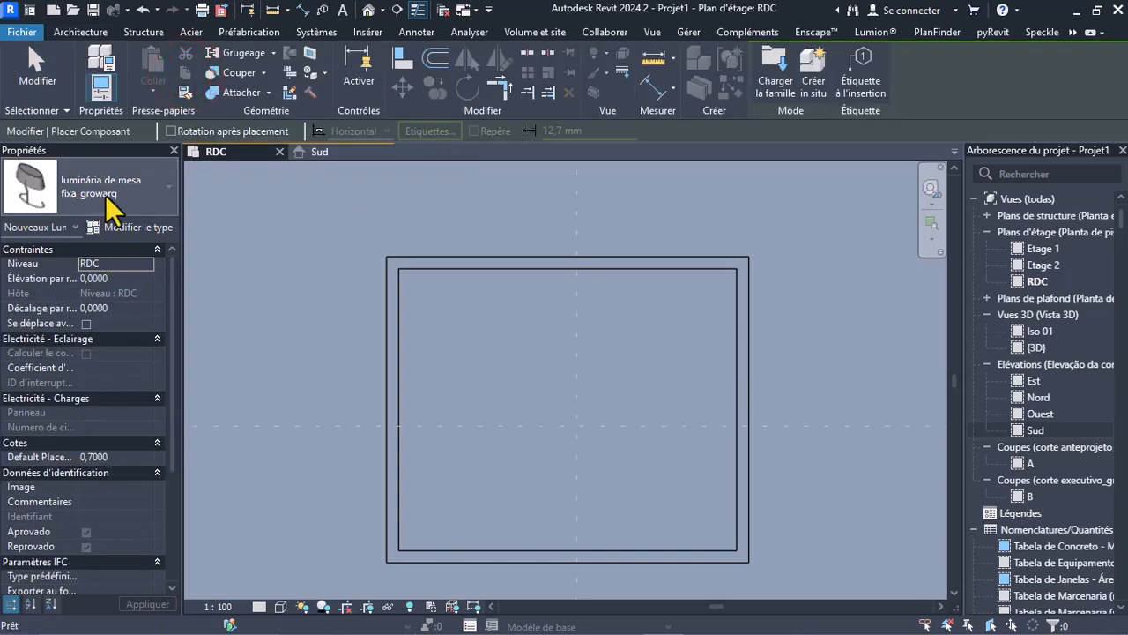
pyautogui.click(80, 31)
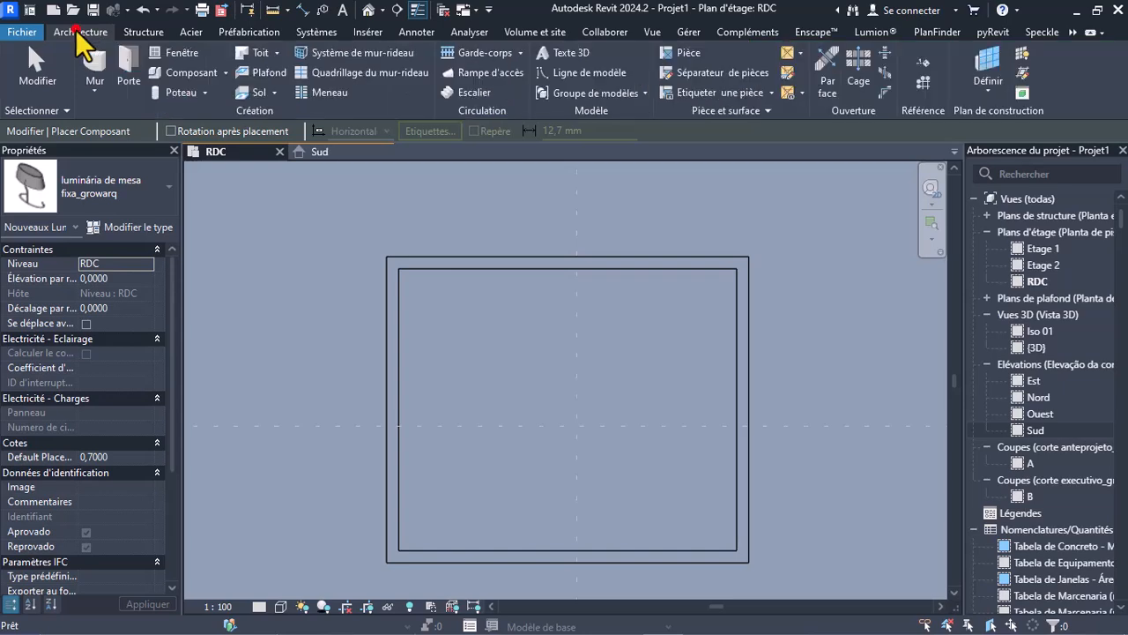
pyautogui.click(131, 66)
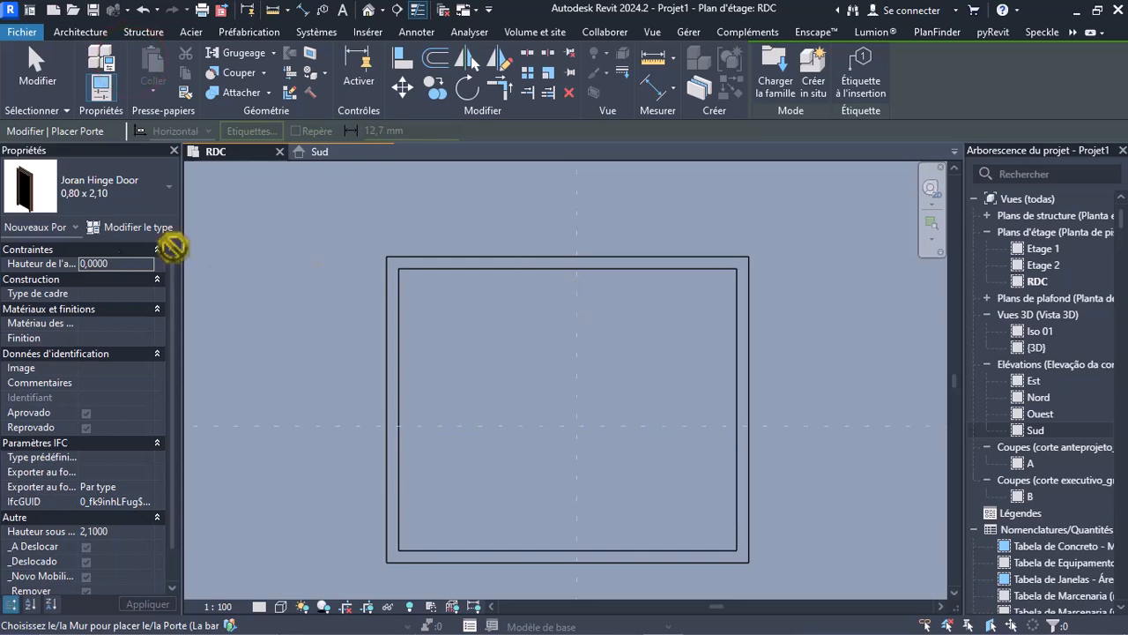
pyautogui.click(91, 196)
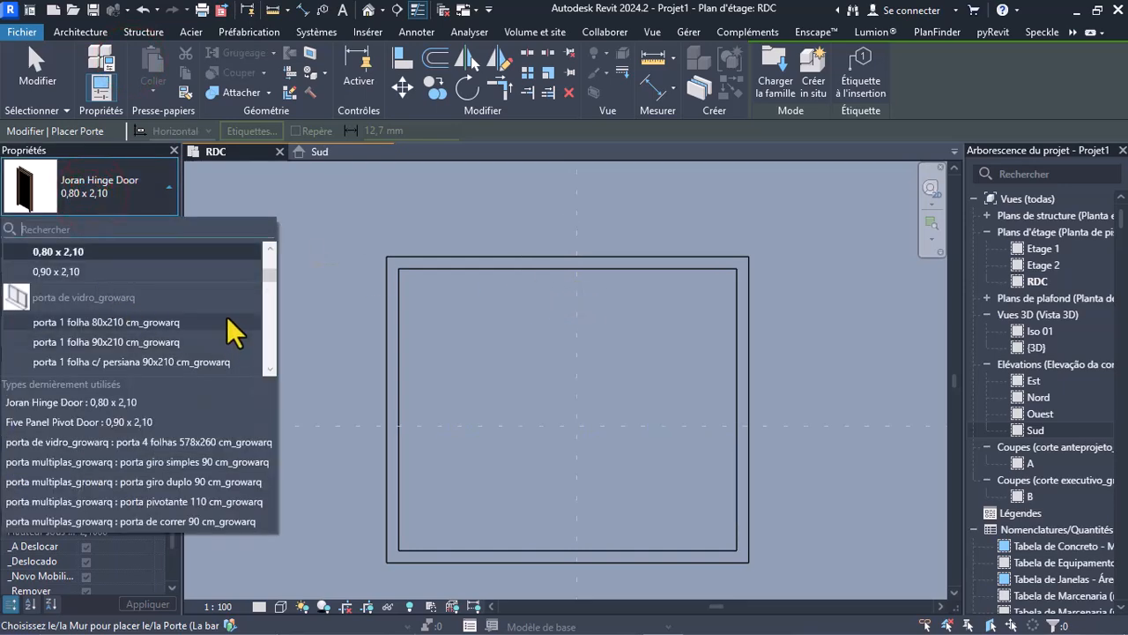
pyautogui.click(274, 275)
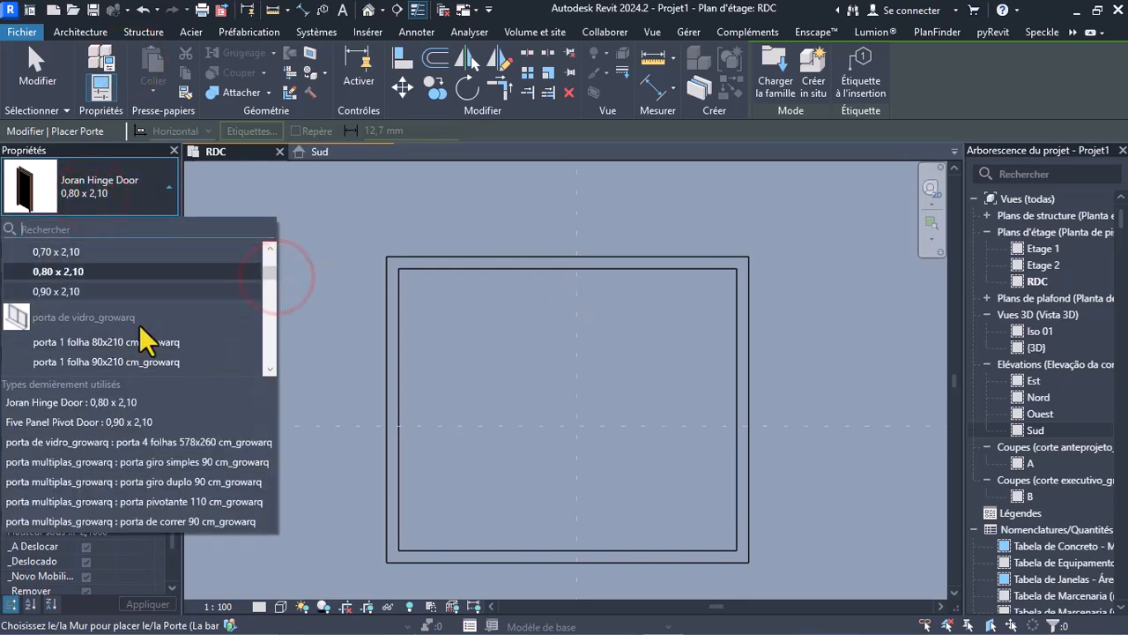
pyautogui.click(264, 274)
pyautogui.moveTo(264, 271); pyautogui.dragTo(265, 268)
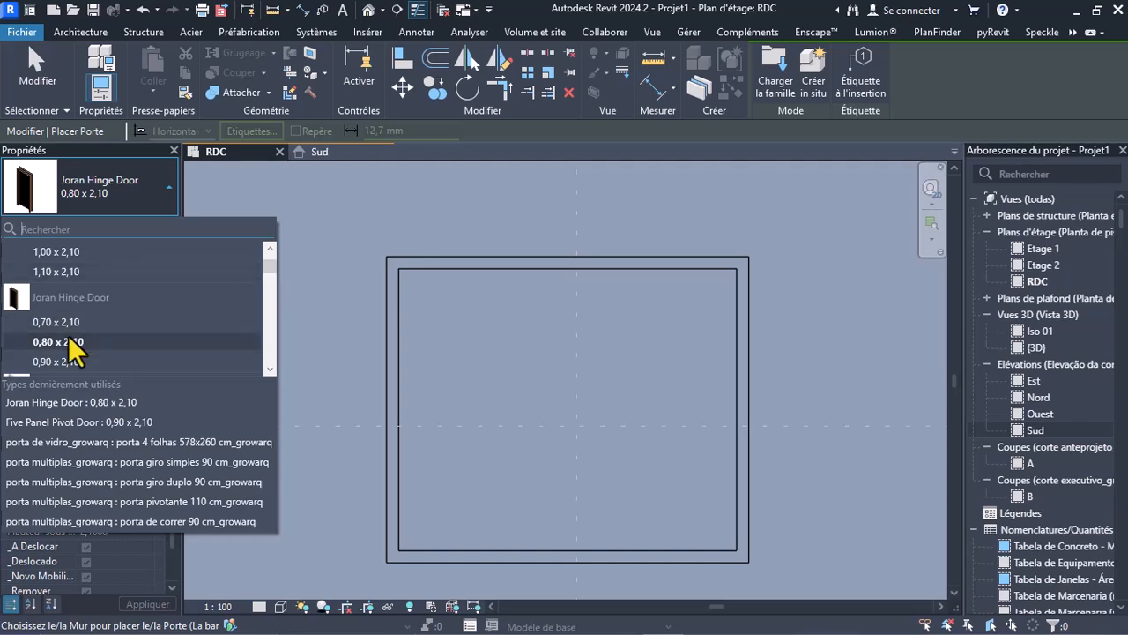
pyautogui.scroll(1, 73, 335)
pyautogui.scroll(-2, 71, 327)
pyautogui.scroll(2, 74, 317)
pyautogui.click(46, 282)
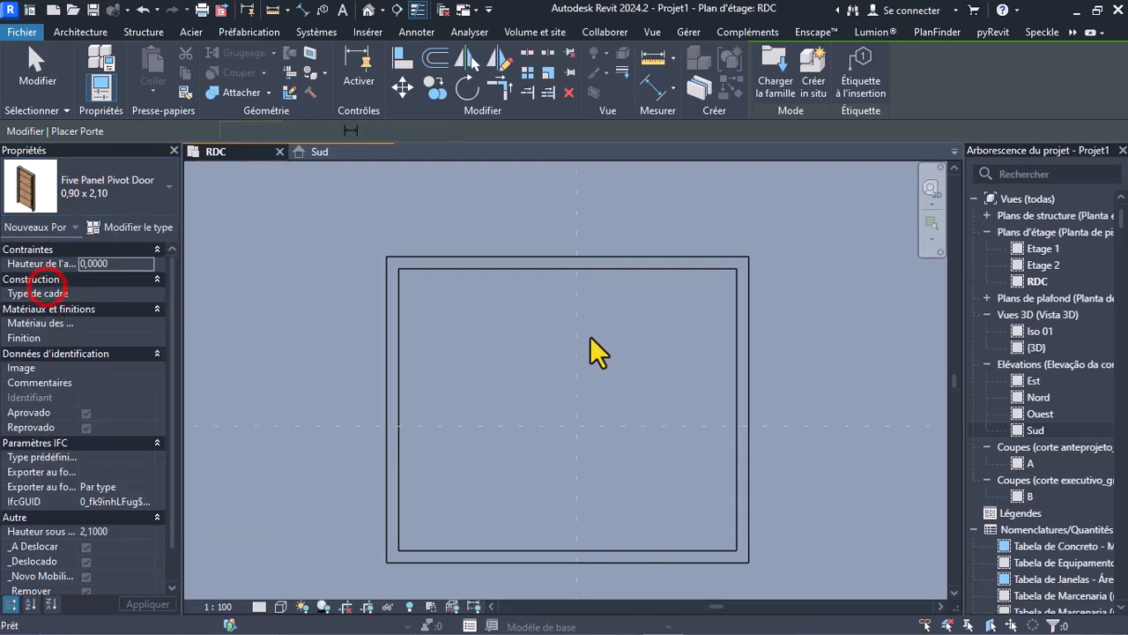
pyautogui.scroll(2, 676, 264)
pyautogui.scroll(-1, 676, 264)
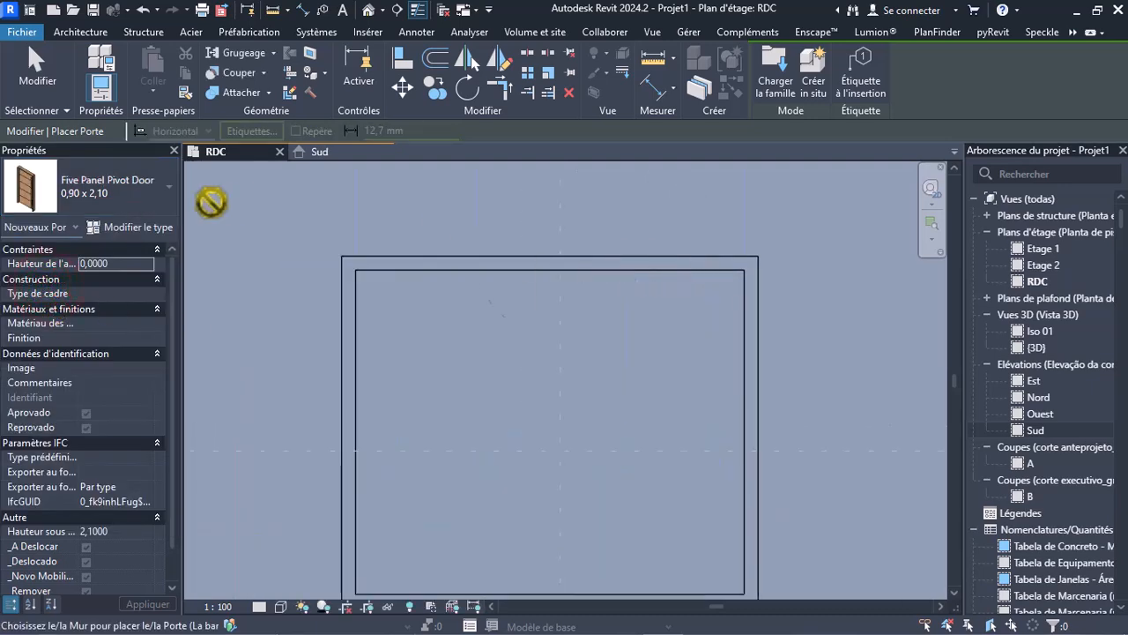
# Switch to the Joran Hinge Door 0,90 x 2,10 type and place it in the upper wall near the right corner, opening into the room
pyautogui.click(118, 193)
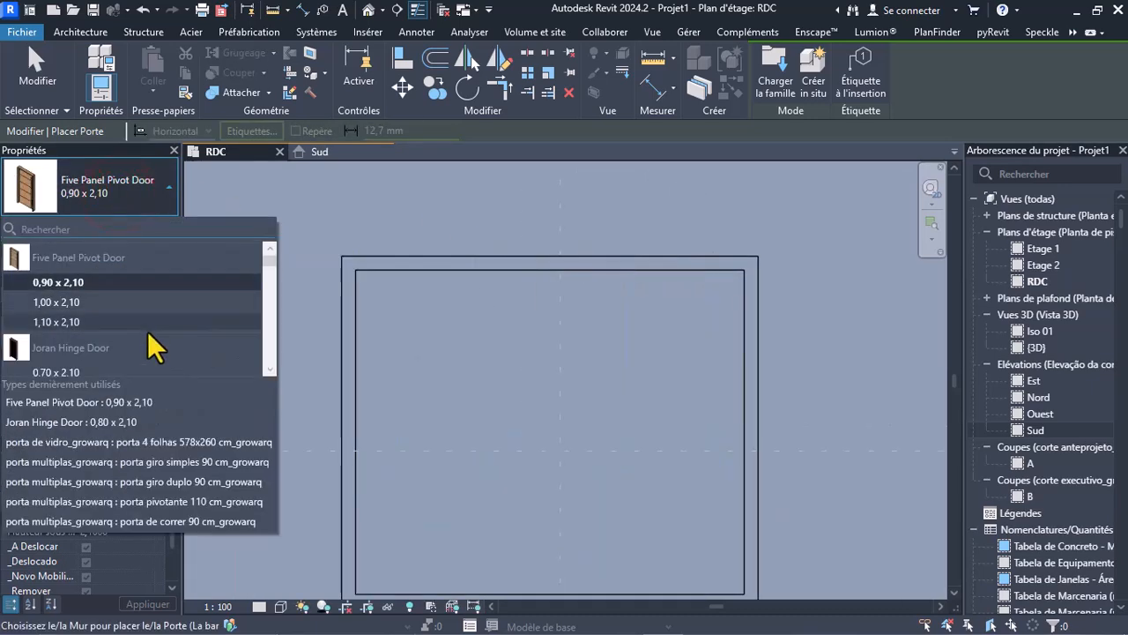
pyautogui.moveTo(265, 262); pyautogui.dragTo(266, 272)
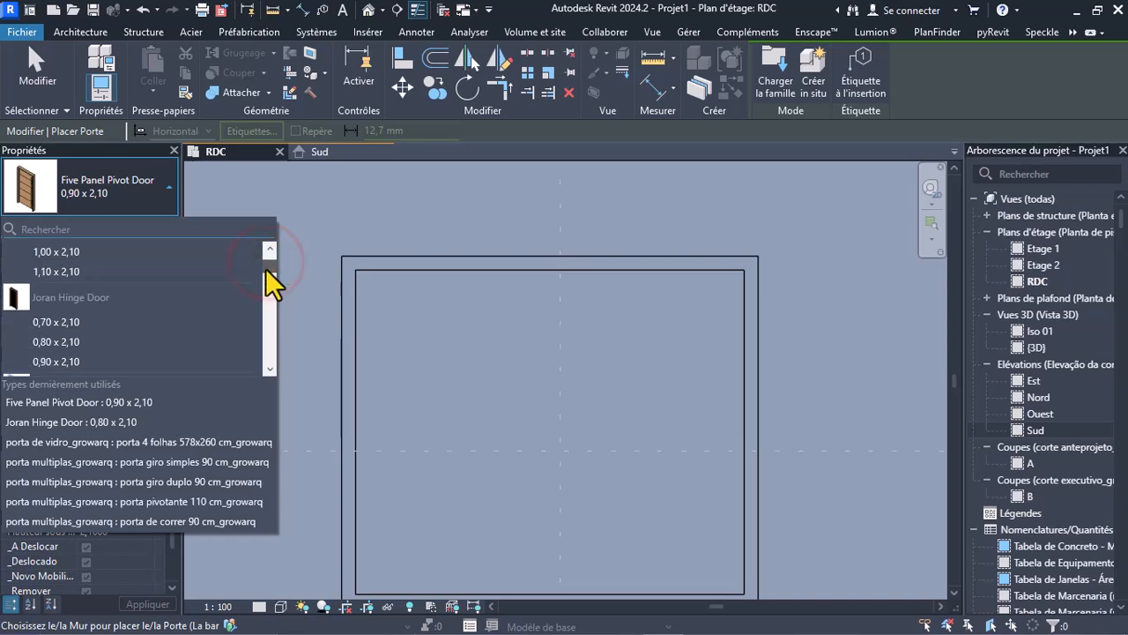
pyautogui.click(53, 360)
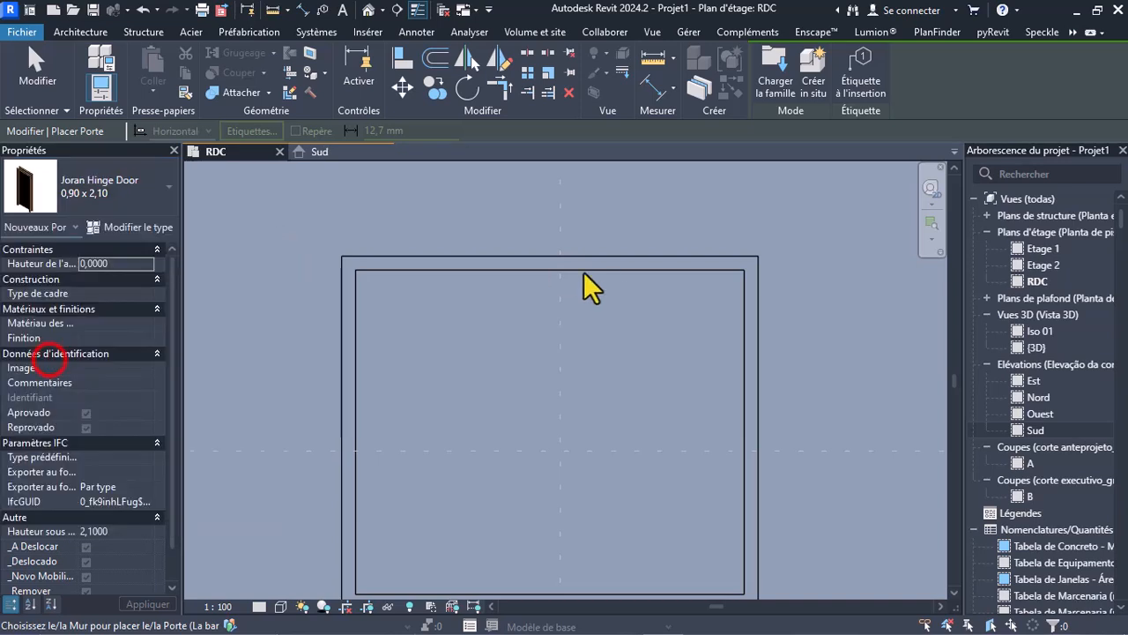
pyautogui.scroll(2, 683, 259)
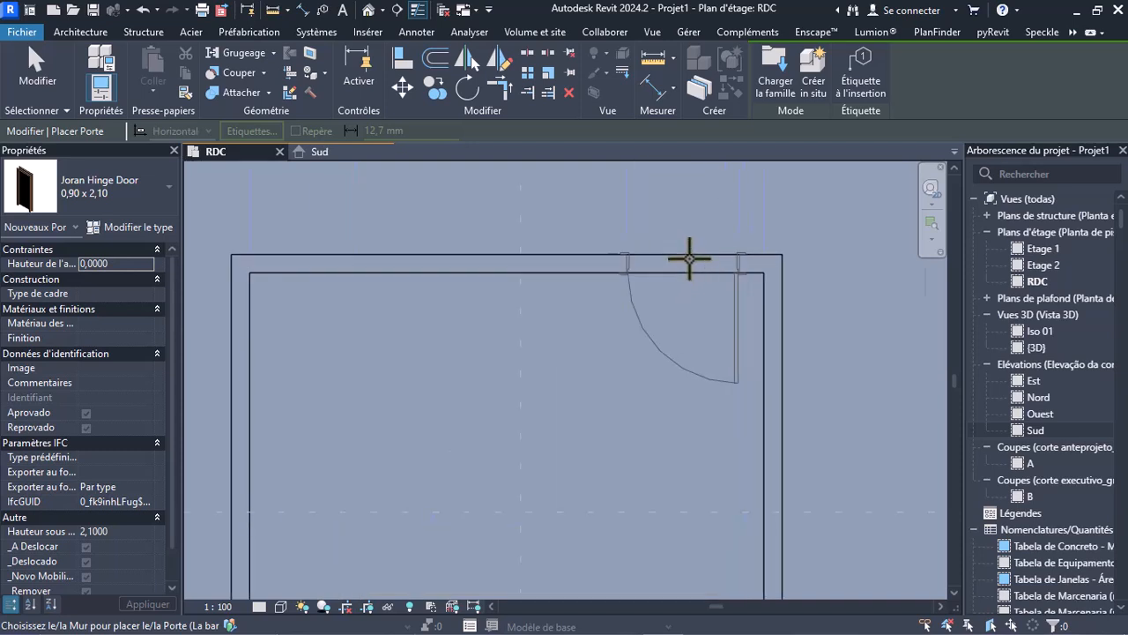
pyautogui.click(689, 259)
pyautogui.scroll(-2, 689, 259)
pyautogui.scroll(2, 655, 350)
pyautogui.click(36, 71)
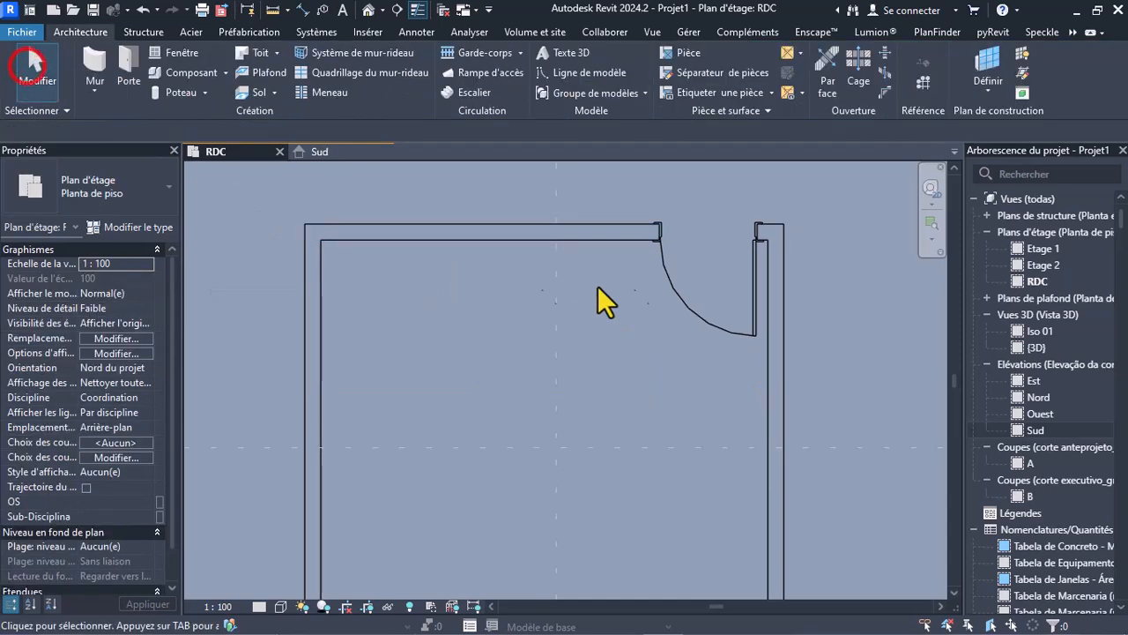
pyautogui.scroll(-2, 721, 269)
pyautogui.scroll(3, 738, 313)
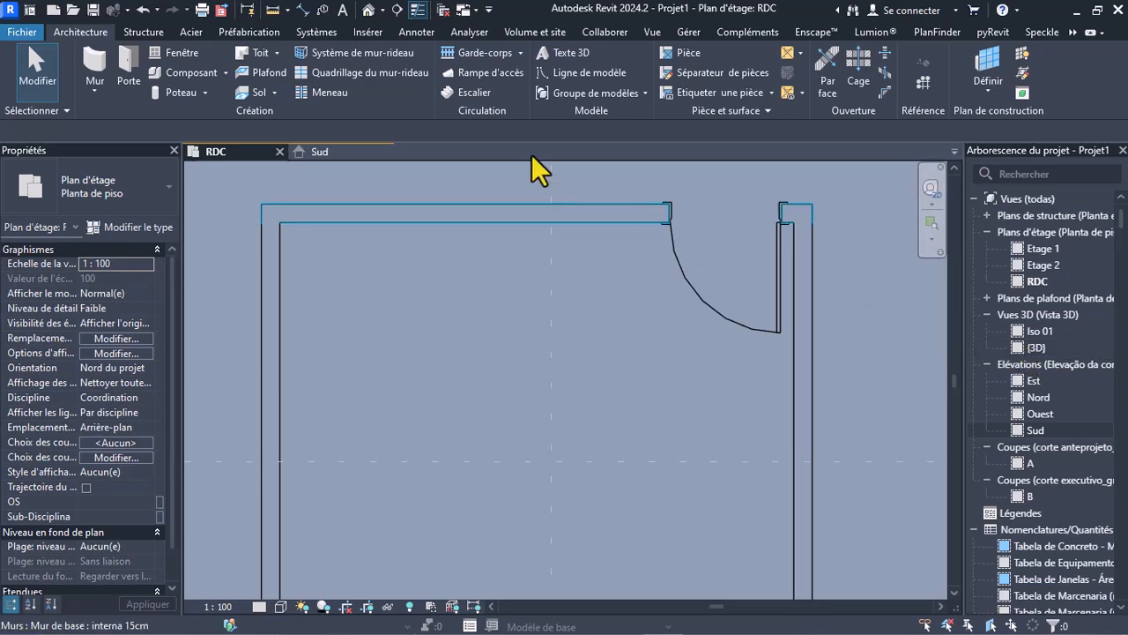
# Open the default 3D view and examine the placed door and the walls from outside the room
pyautogui.click(368, 12)
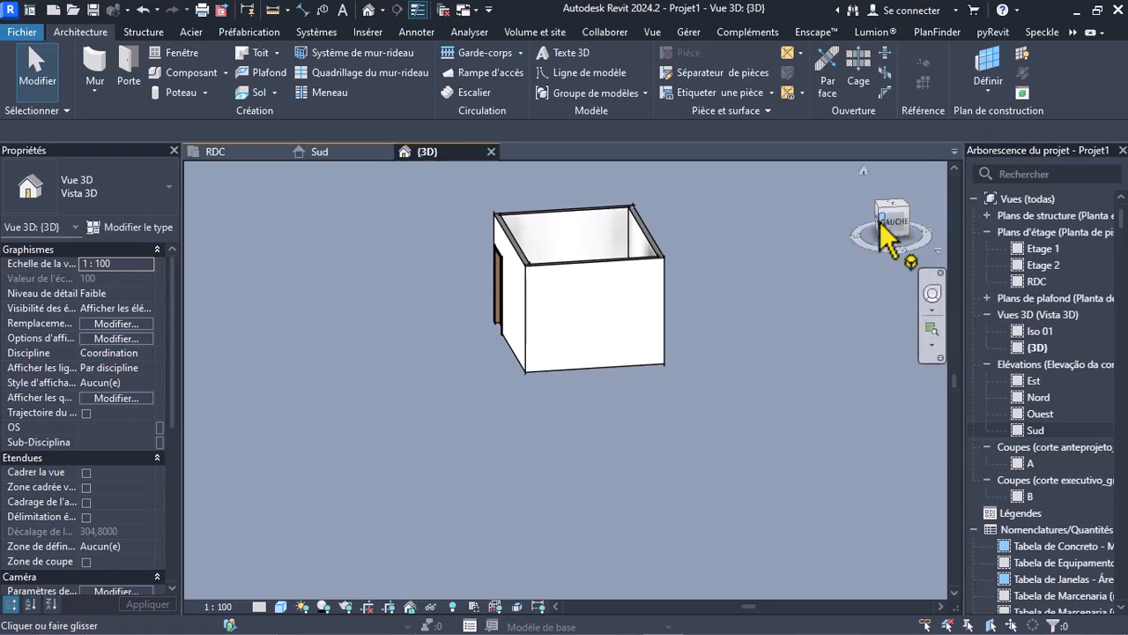
pyautogui.moveTo(896, 235); pyautogui.dragTo(927, 252)
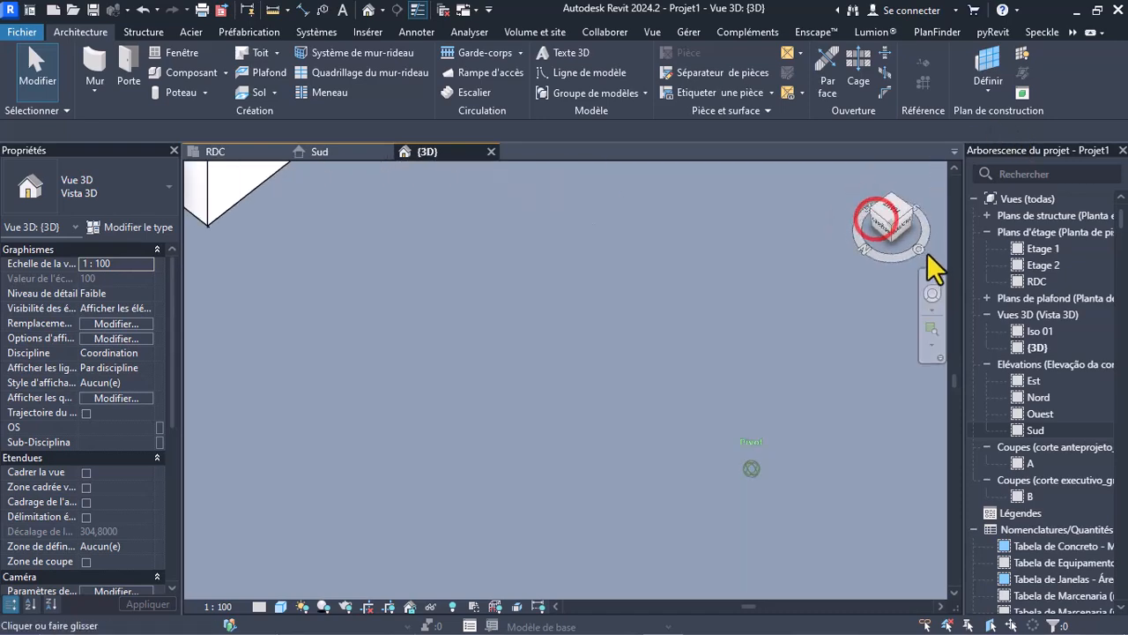
pyautogui.scroll(-2, 631, 453)
pyautogui.scroll(8, 332, 251)
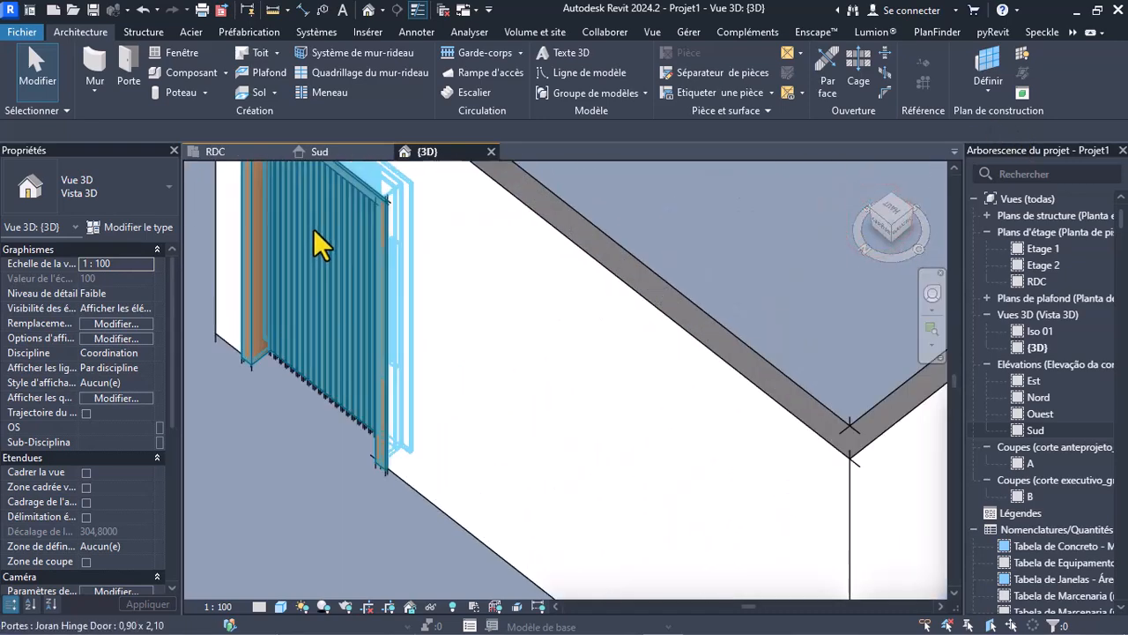
pyautogui.scroll(-2, 650, 416)
pyautogui.scroll(5, 460, 297)
pyautogui.scroll(-1, 509, 357)
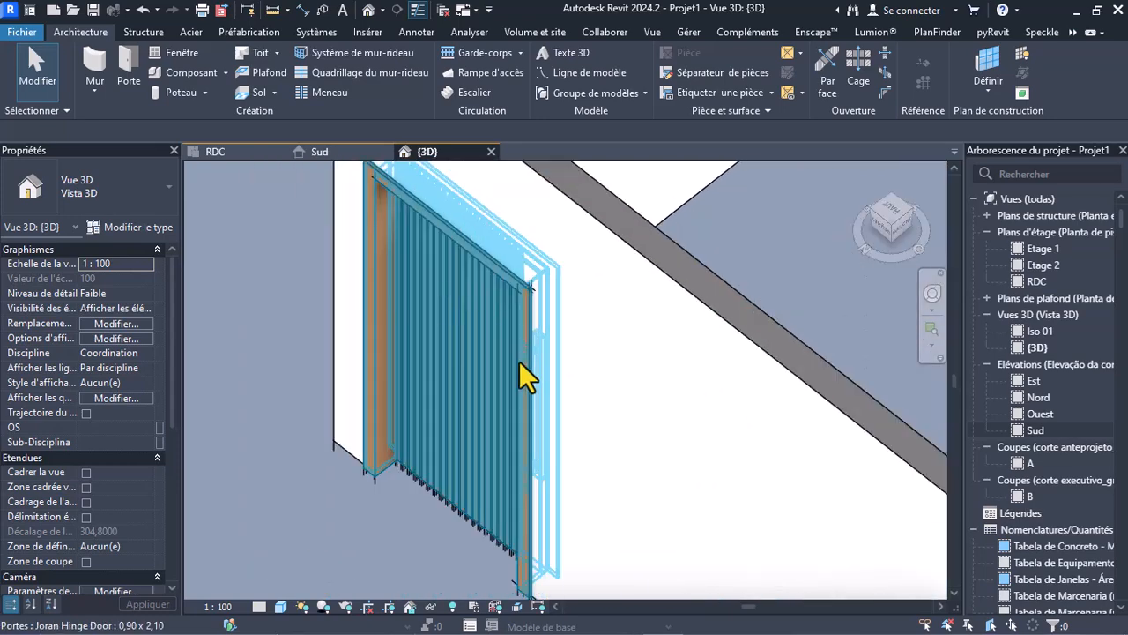
pyautogui.click(889, 229)
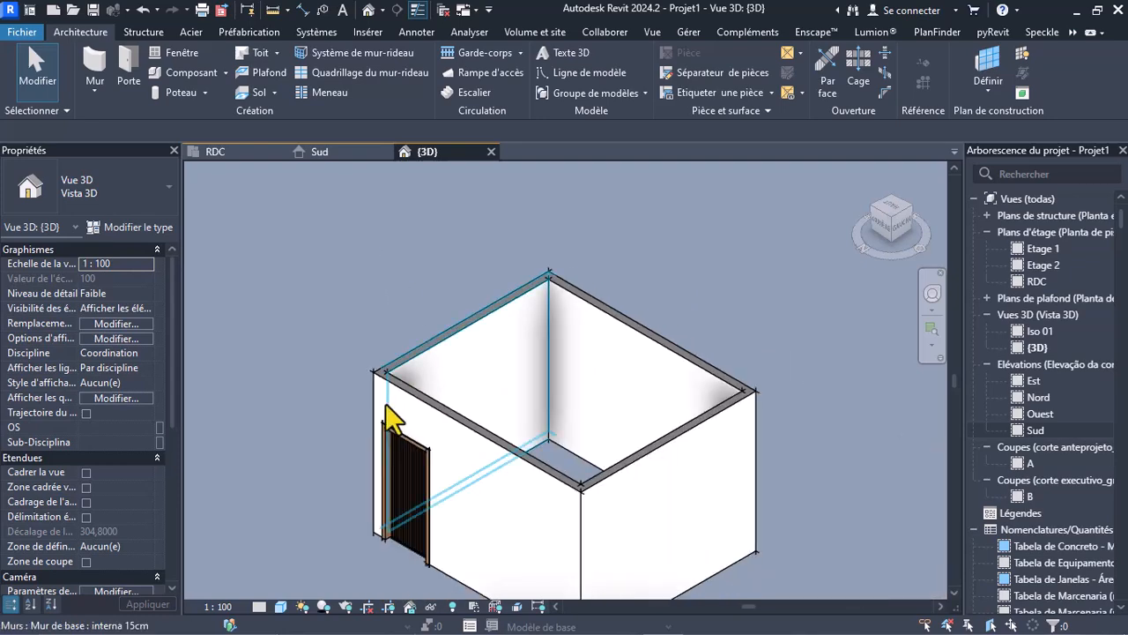
pyautogui.scroll(5, 433, 526)
pyautogui.scroll(2, 434, 526)
pyautogui.scroll(-6, 409, 350)
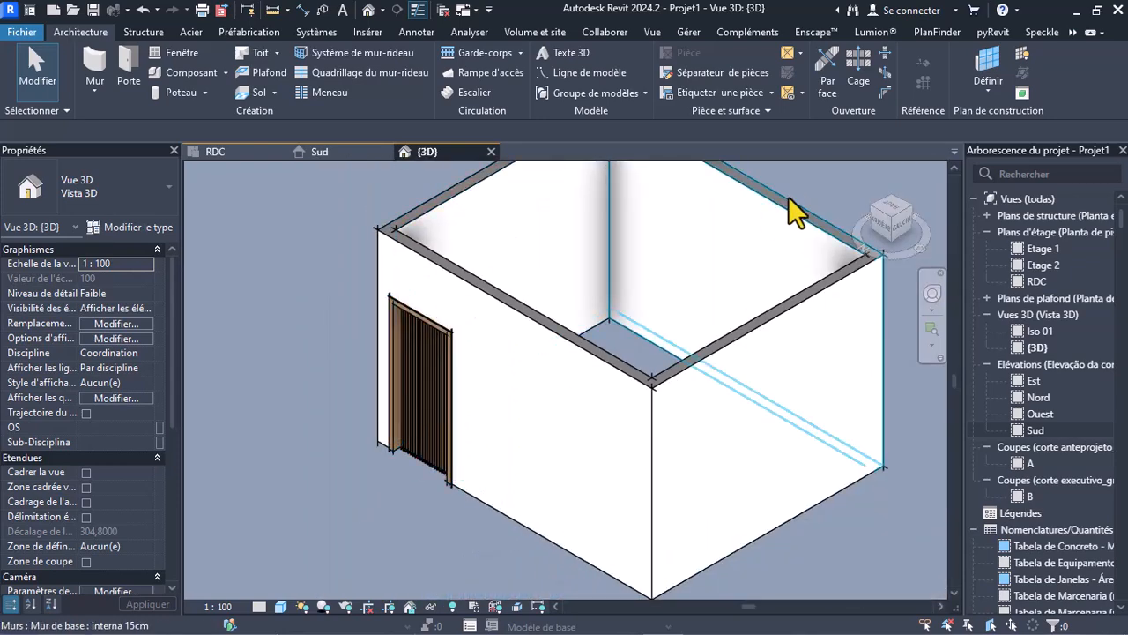
# Look into the room in the 3D view from above the Gauche side
pyautogui.click(898, 234)
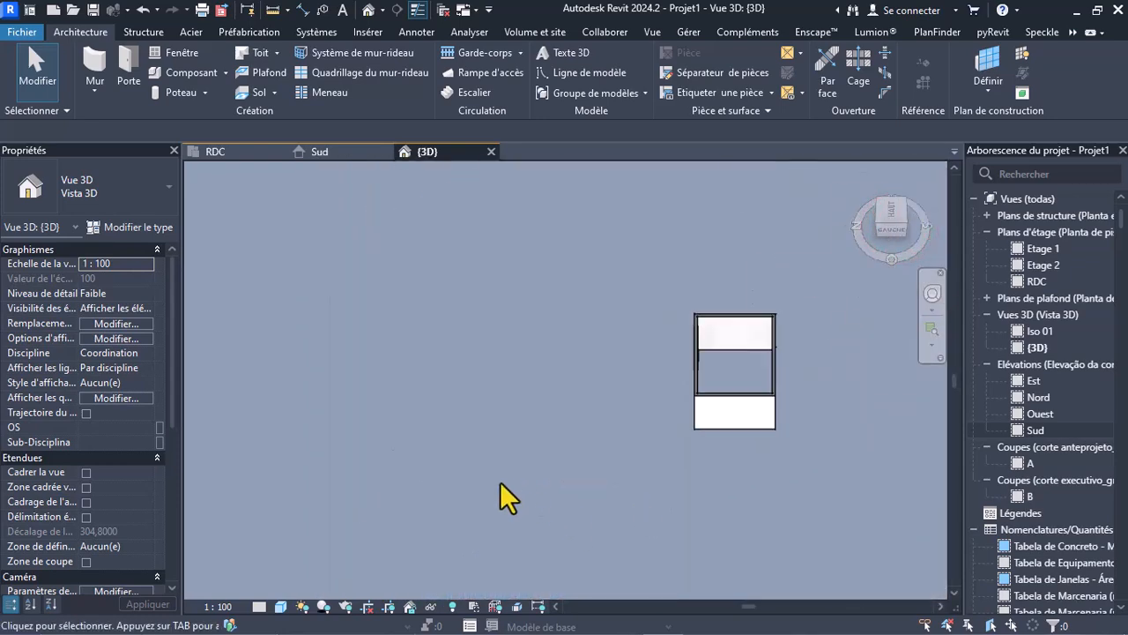
pyautogui.scroll(4, 850, 382)
pyautogui.scroll(1, 608, 357)
pyautogui.scroll(-2, 600, 355)
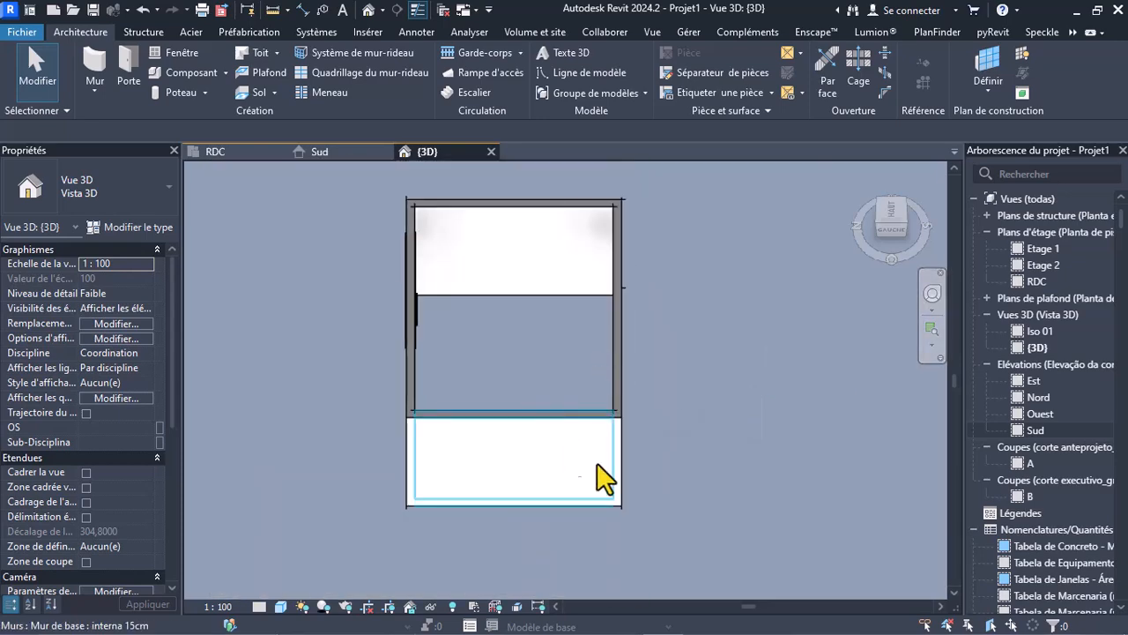
pyautogui.click(623, 384)
pyautogui.click(906, 233)
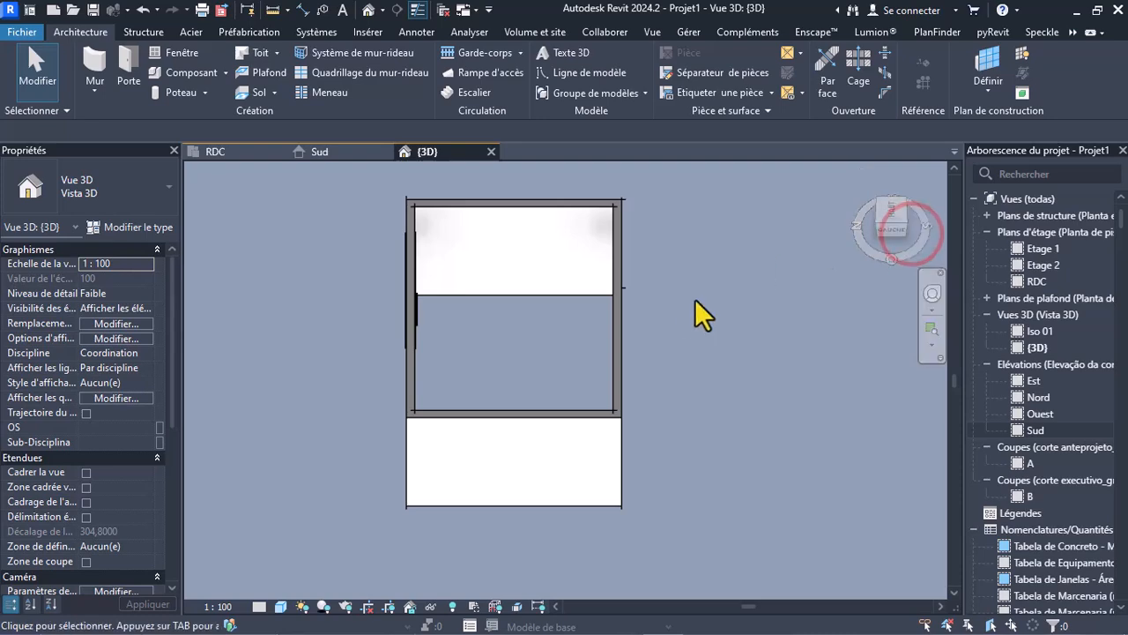
# Examine the Joran Hinge Door and its fit in the wall from inside the room in the 3D view
pyautogui.click(625, 324)
pyautogui.click(891, 220)
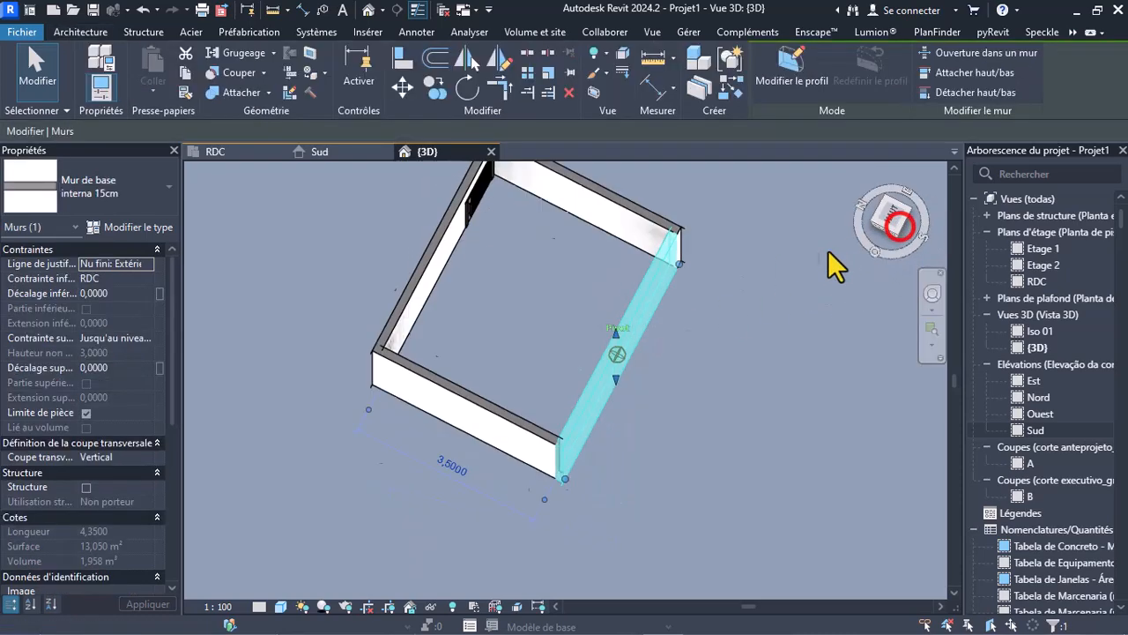
pyautogui.scroll(5, 667, 239)
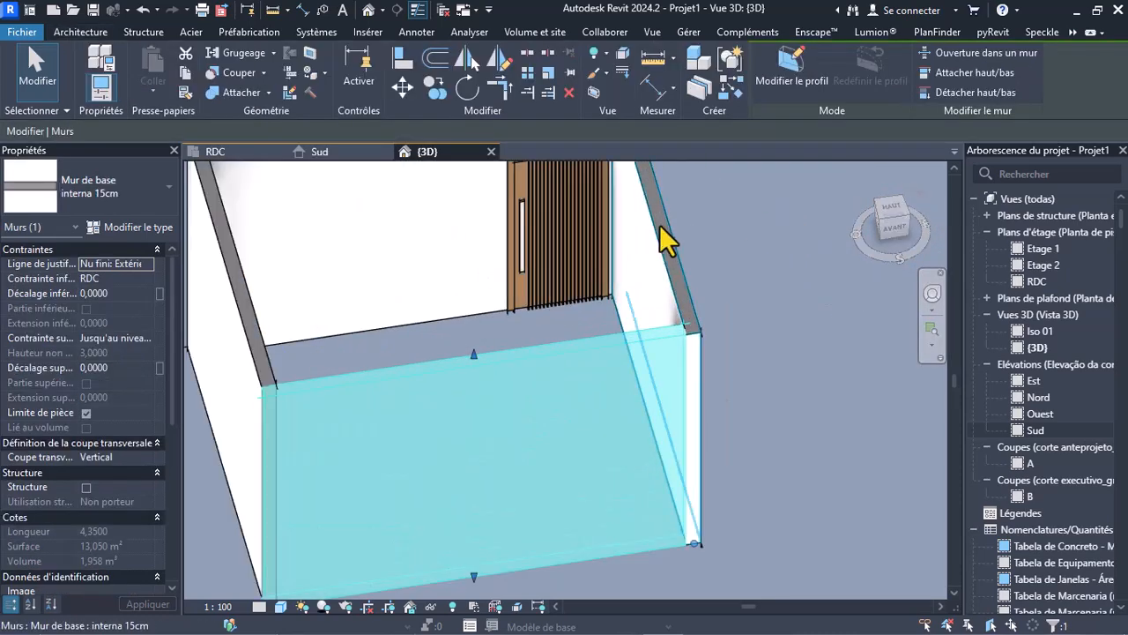
pyautogui.scroll(-3, 561, 429)
pyautogui.scroll(3, 559, 306)
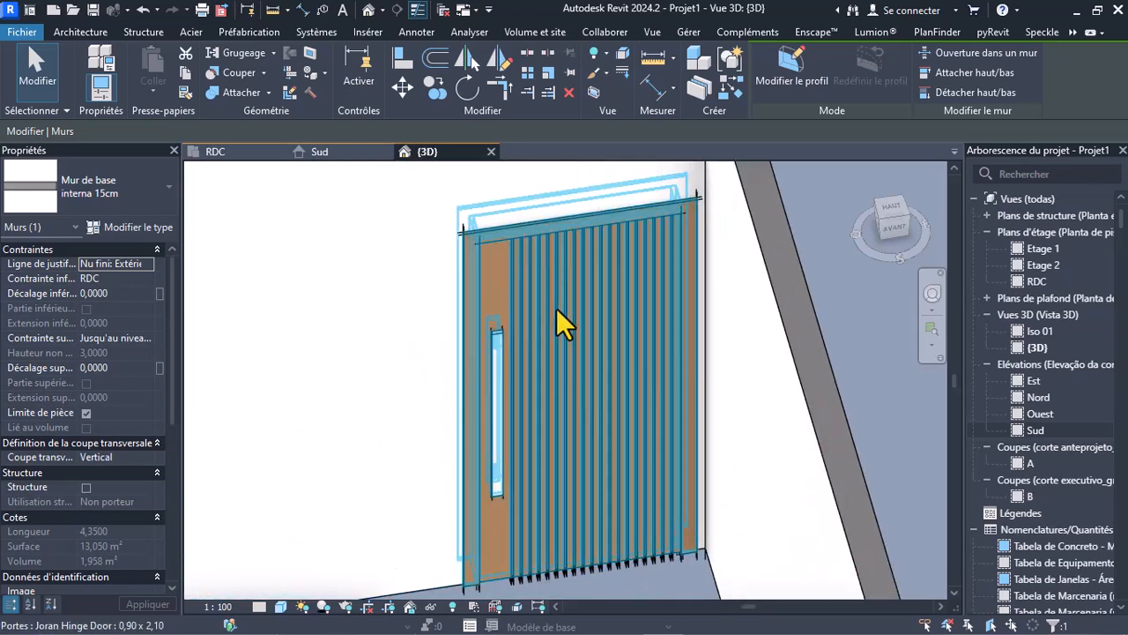
pyautogui.scroll(3, 705, 421)
pyautogui.scroll(-4, 563, 380)
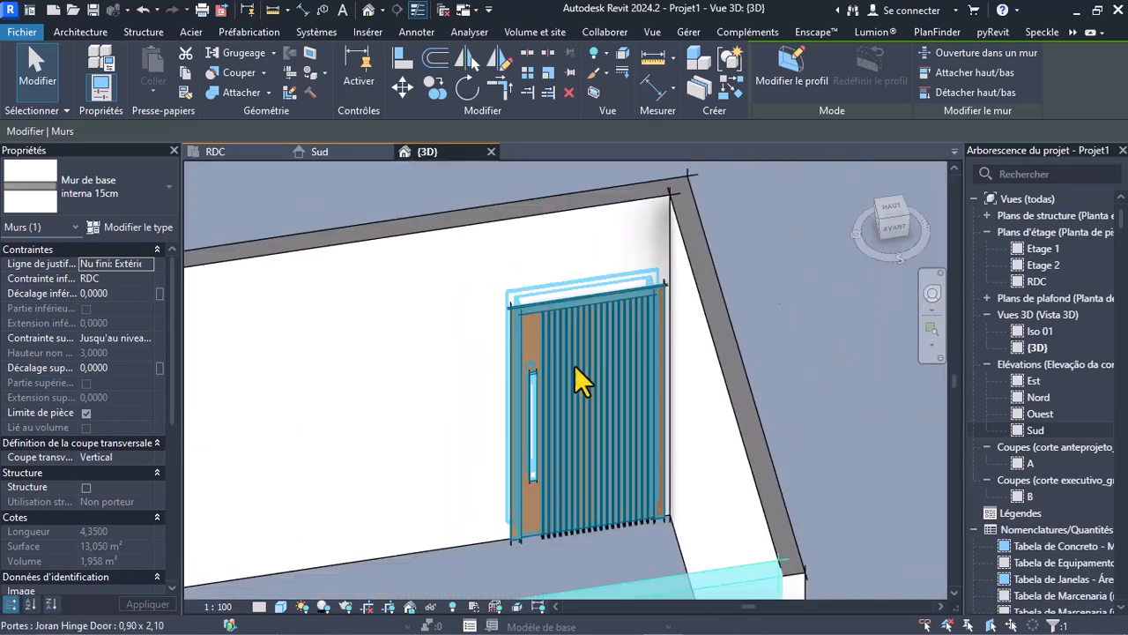
pyautogui.scroll(-3, 617, 415)
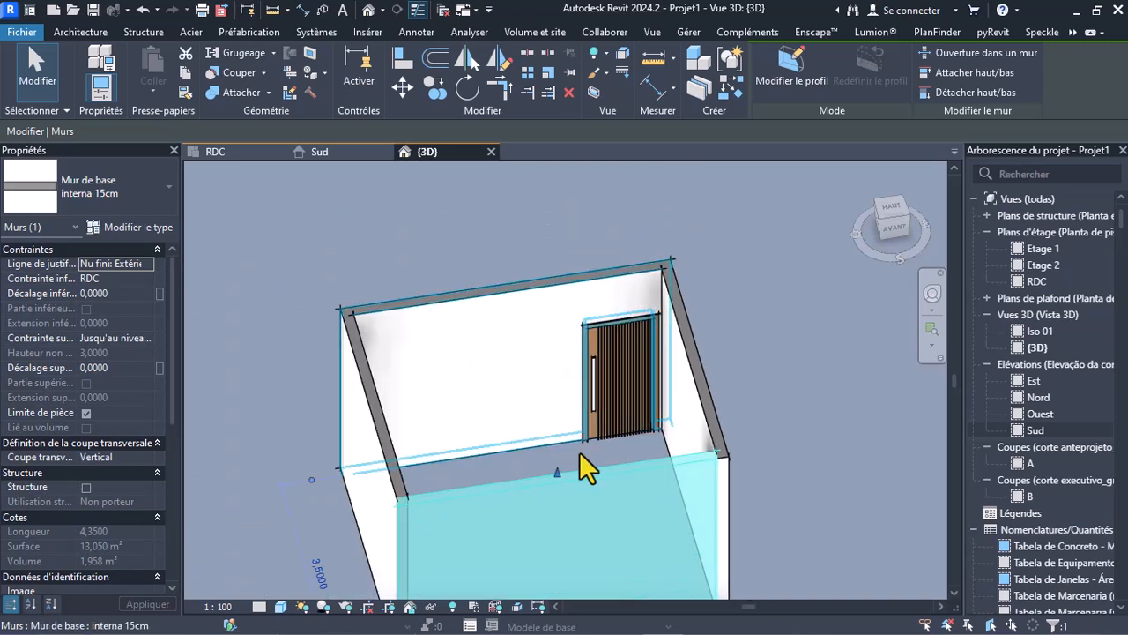
pyautogui.scroll(4, 581, 451)
pyautogui.scroll(-3, 581, 454)
pyautogui.scroll(4, 617, 429)
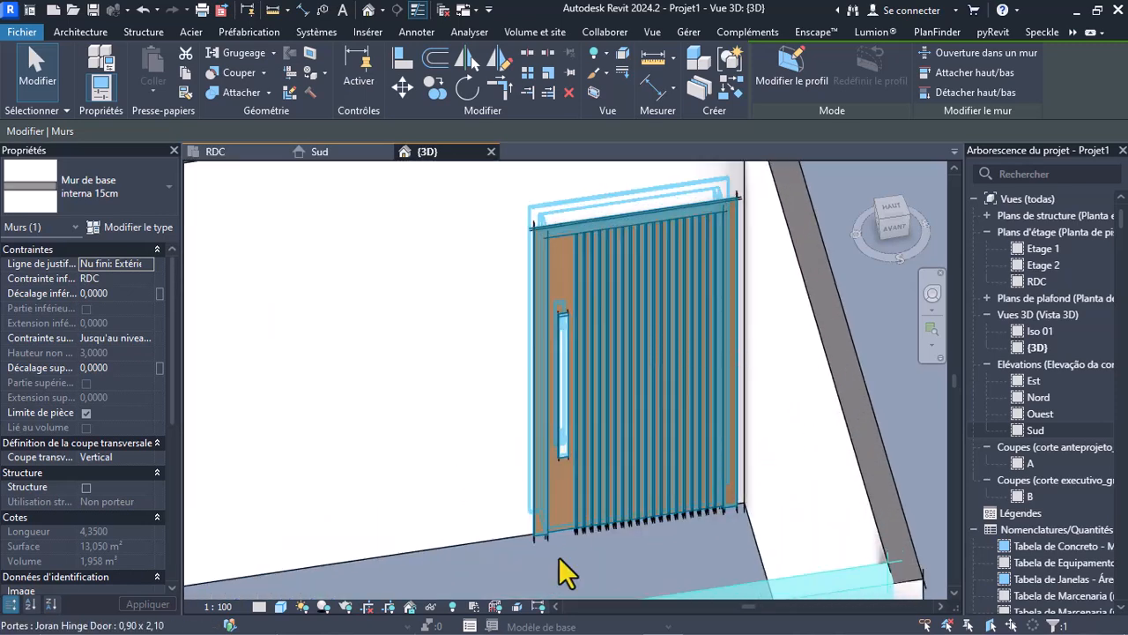
pyautogui.scroll(3, 599, 529)
pyautogui.scroll(-5, 585, 534)
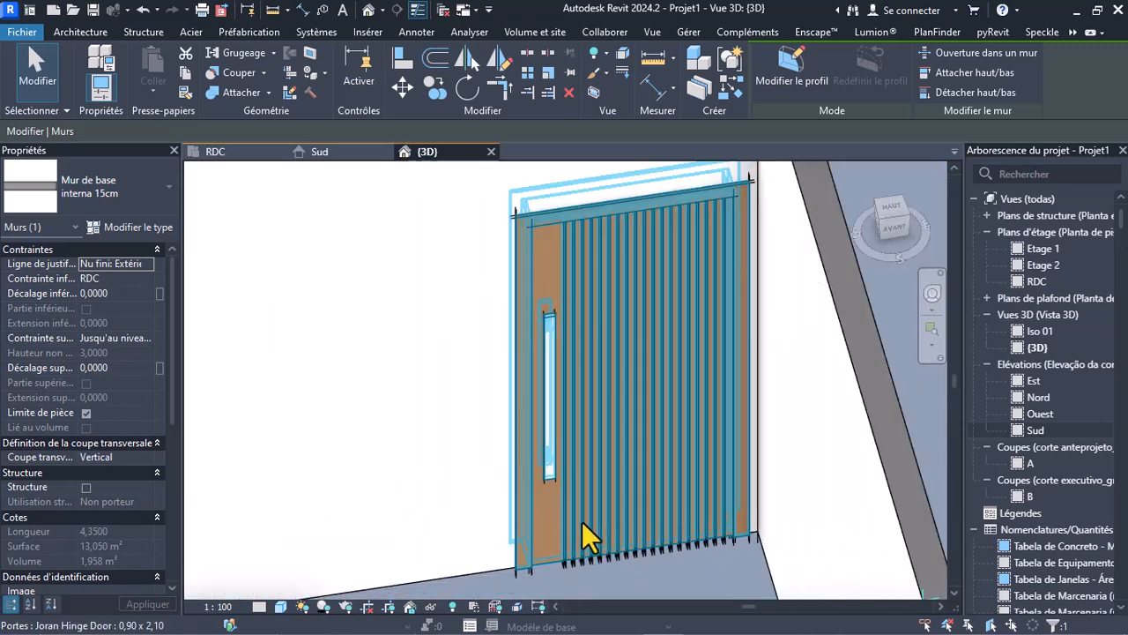
# Clear the selection, close the Sud elevation view and bring up the RDC plan with the whole room in view
pyautogui.click(741, 394)
pyautogui.click(337, 151)
pyautogui.click(233, 155)
pyautogui.click(385, 151)
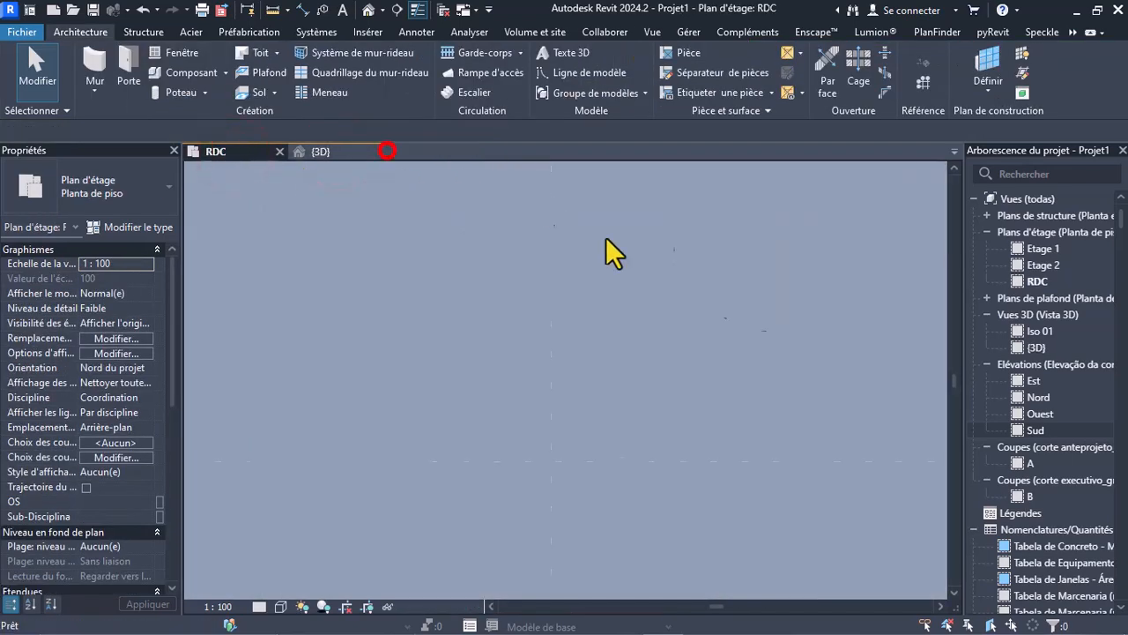
pyautogui.scroll(2, 617, 415)
pyautogui.click(799, 295)
pyautogui.scroll(-2, 473, 385)
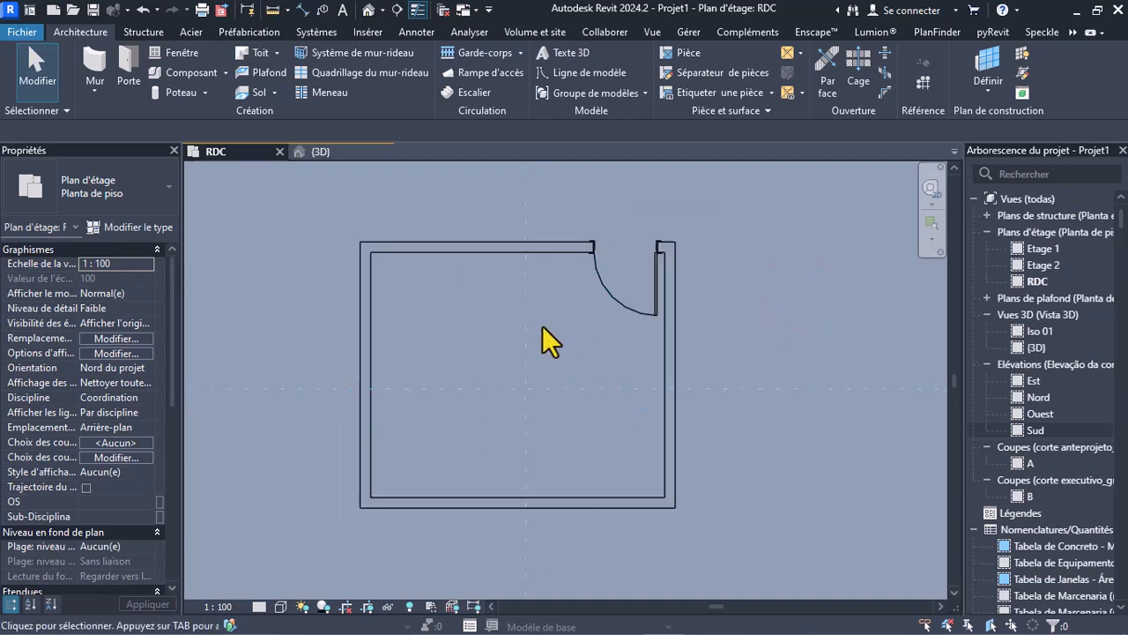
# Start a floor on the RDC plan and choose the ceramique 50x50cm 2cm floor type
pyautogui.click(248, 93)
pyautogui.click(126, 191)
pyautogui.scroll(5, 296, 291)
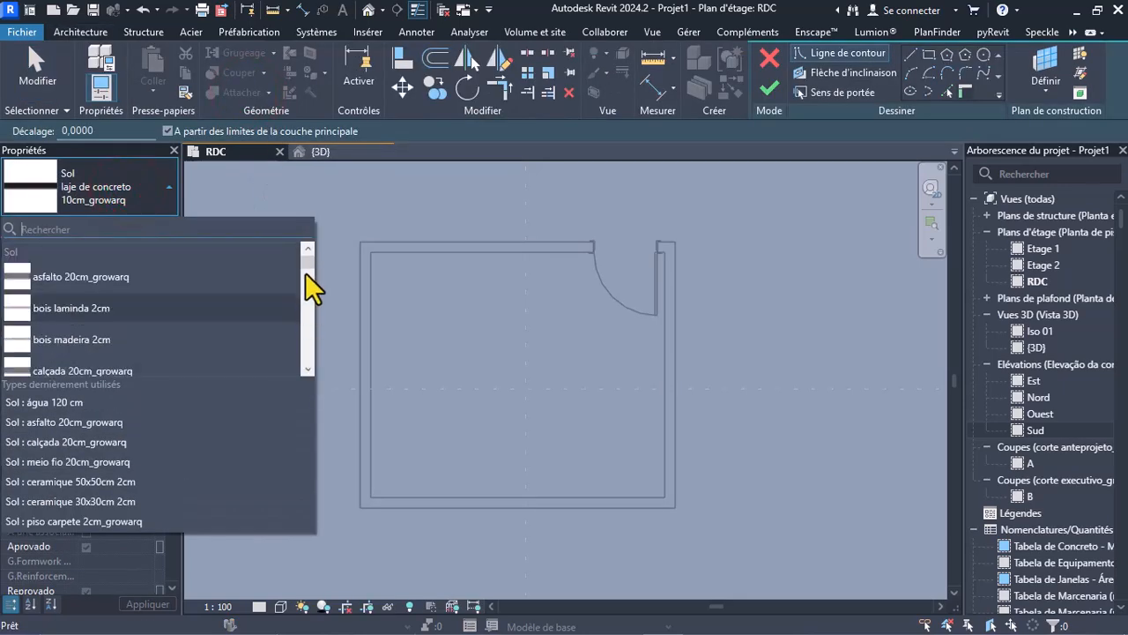
pyautogui.click(307, 261)
pyautogui.moveTo(307, 262); pyautogui.dragTo(305, 280)
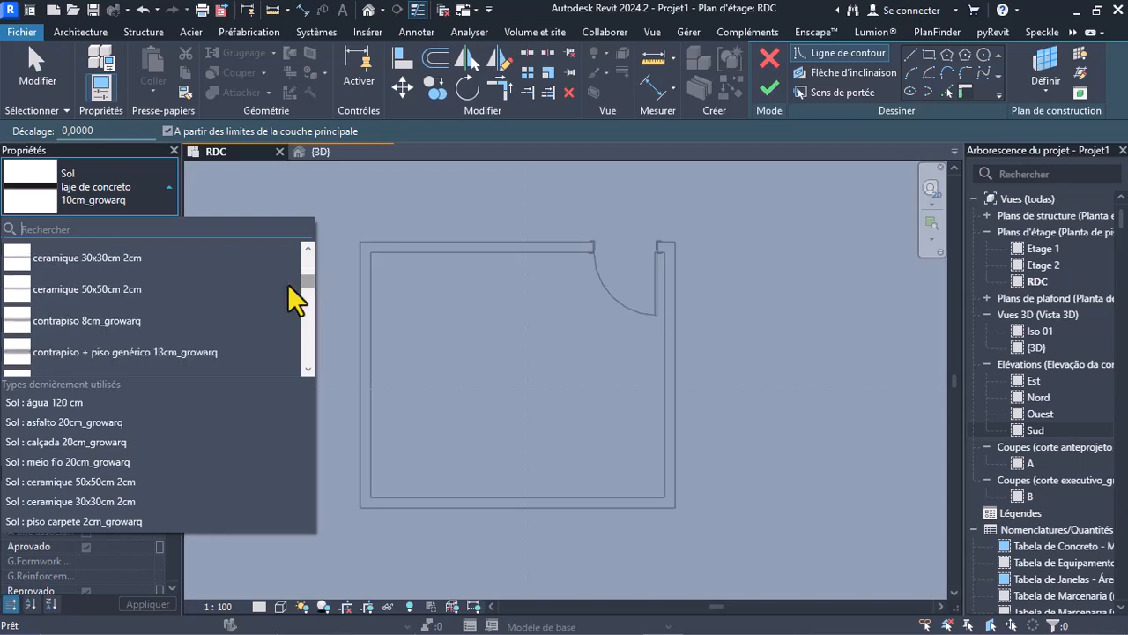
pyautogui.click(111, 290)
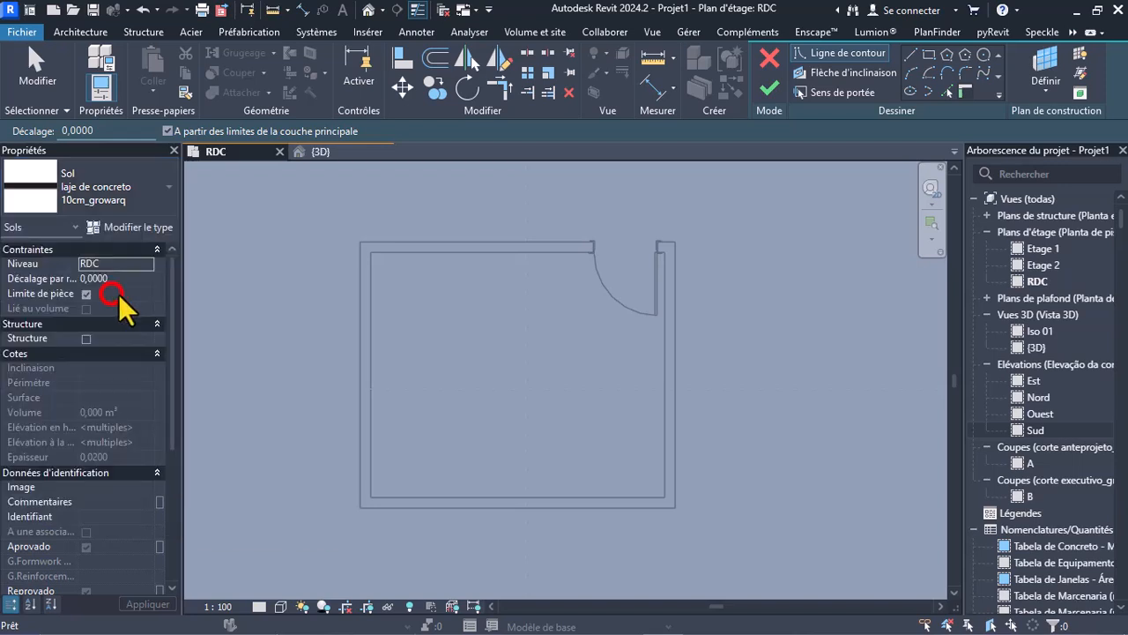
# Switch the floor type to área técnica (gesso) + concreto + piso genérico 50cm_growarq and create it as a rectangle along the walls' outer corners
pyautogui.click(169, 186)
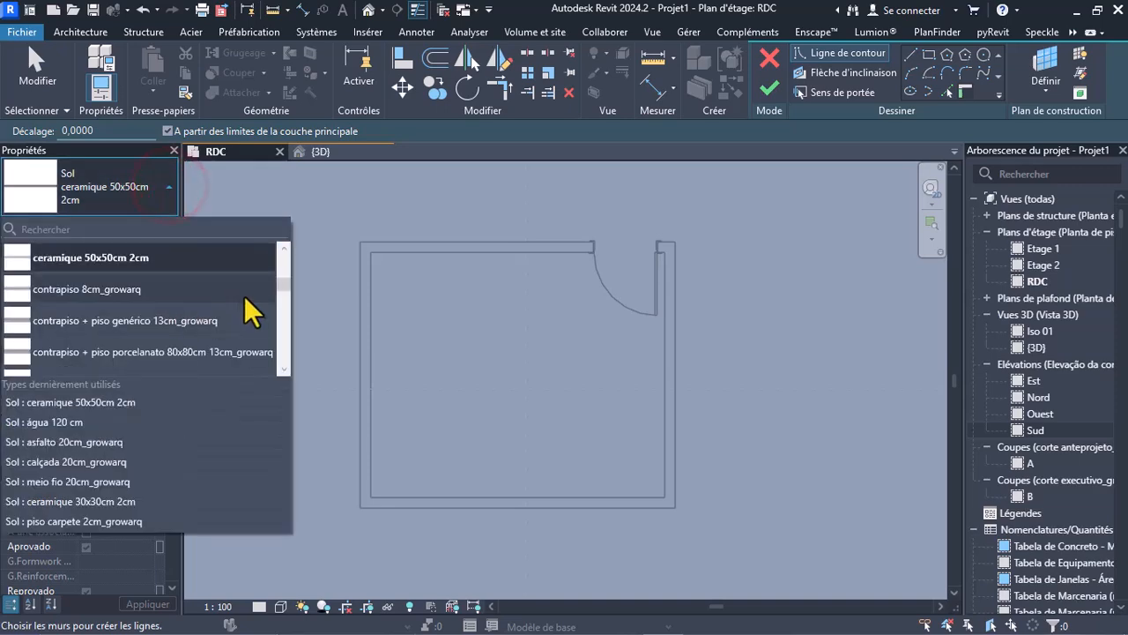
pyautogui.scroll(-10, 106, 333)
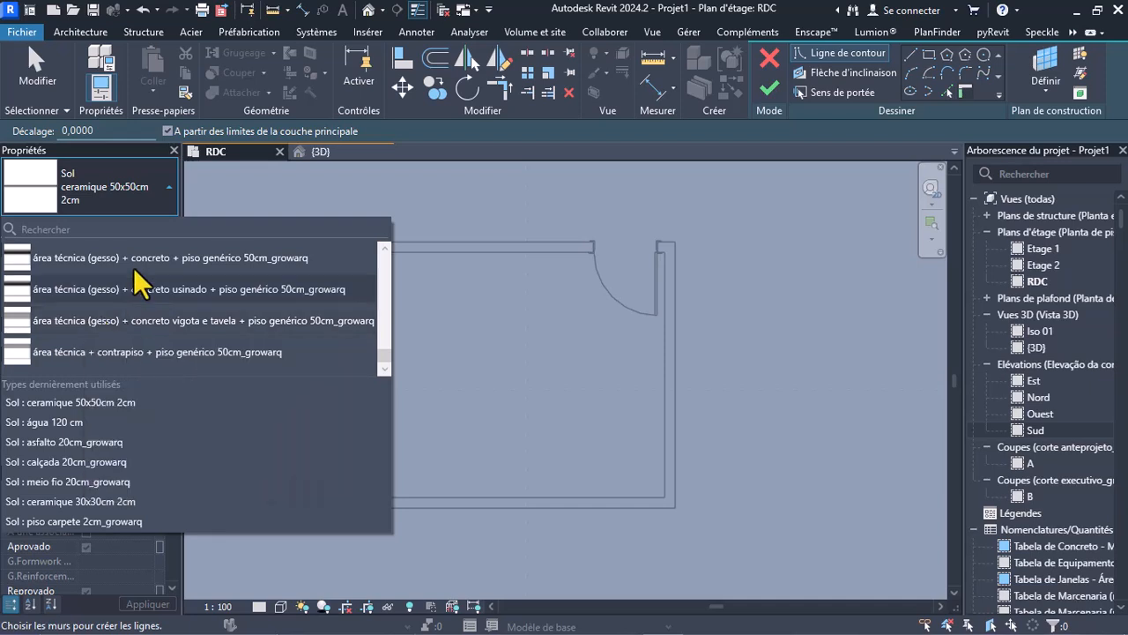
pyautogui.click(126, 256)
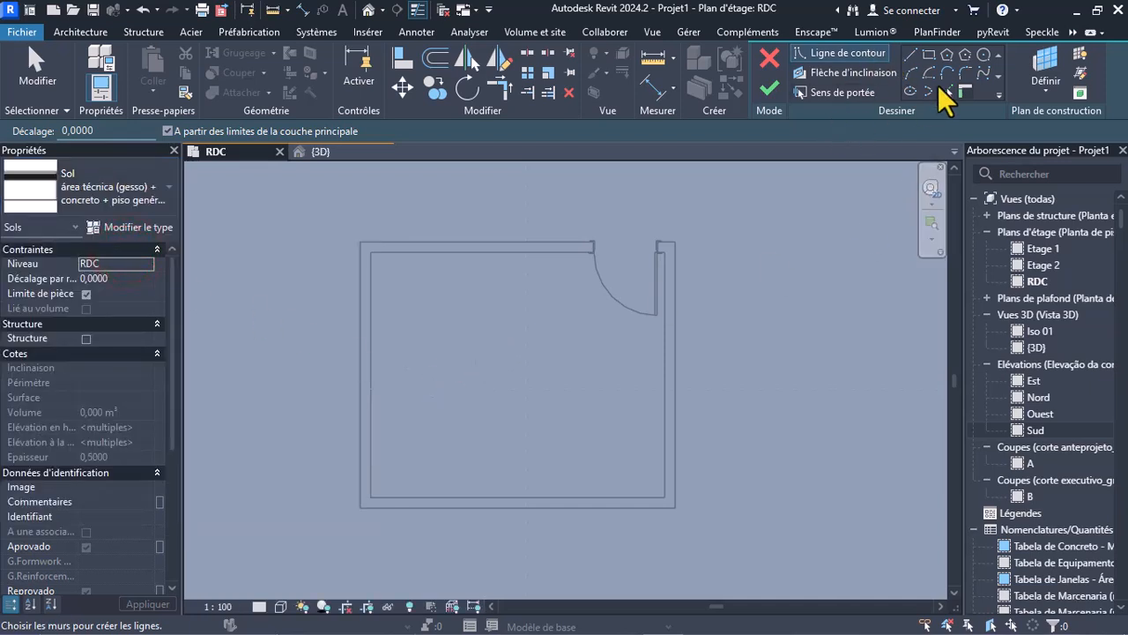
pyautogui.click(929, 55)
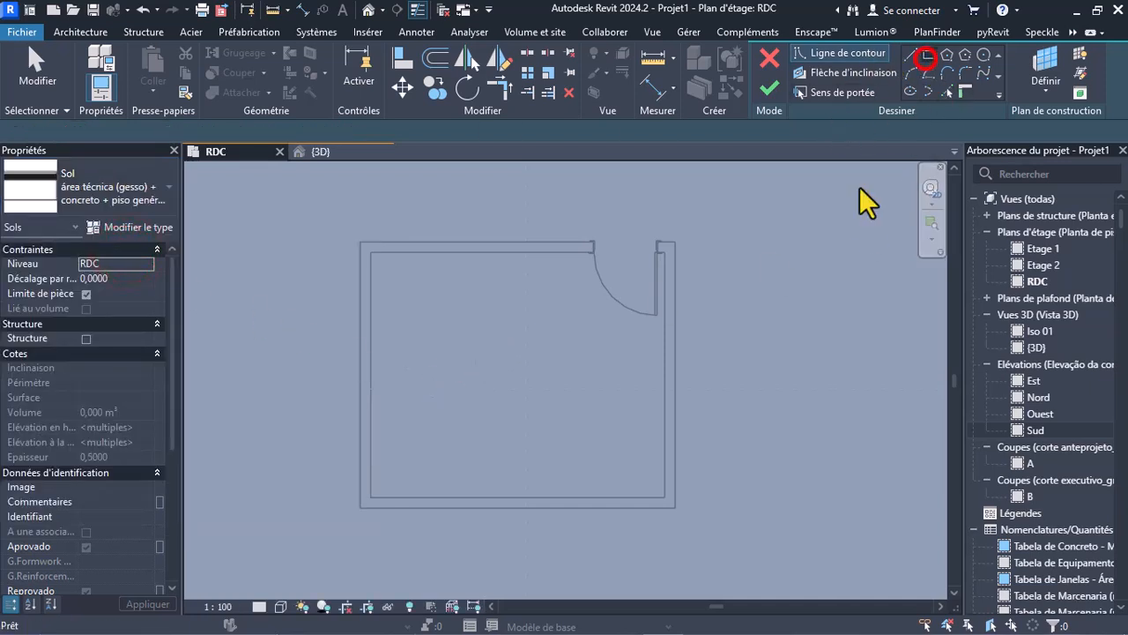
pyautogui.click(360, 239)
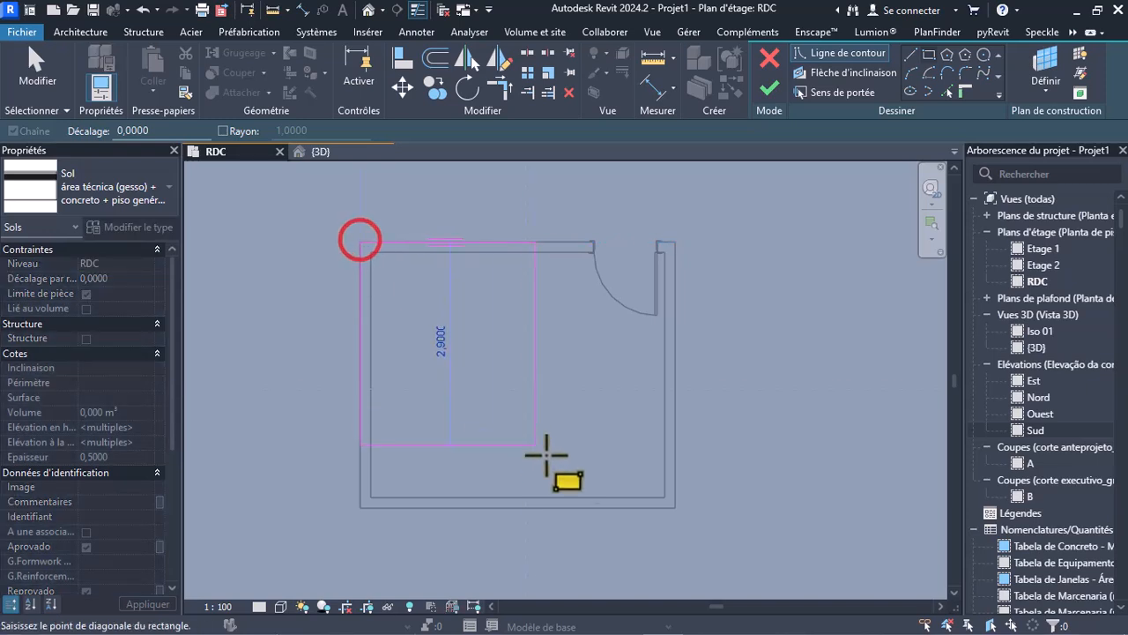
pyautogui.click(674, 509)
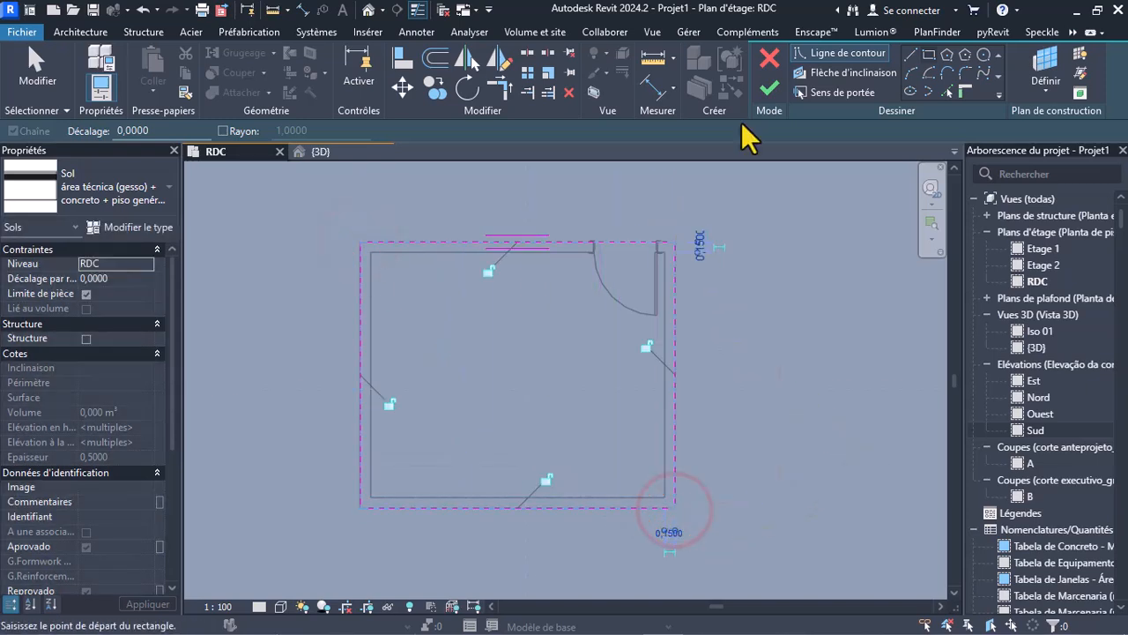
pyautogui.click(768, 89)
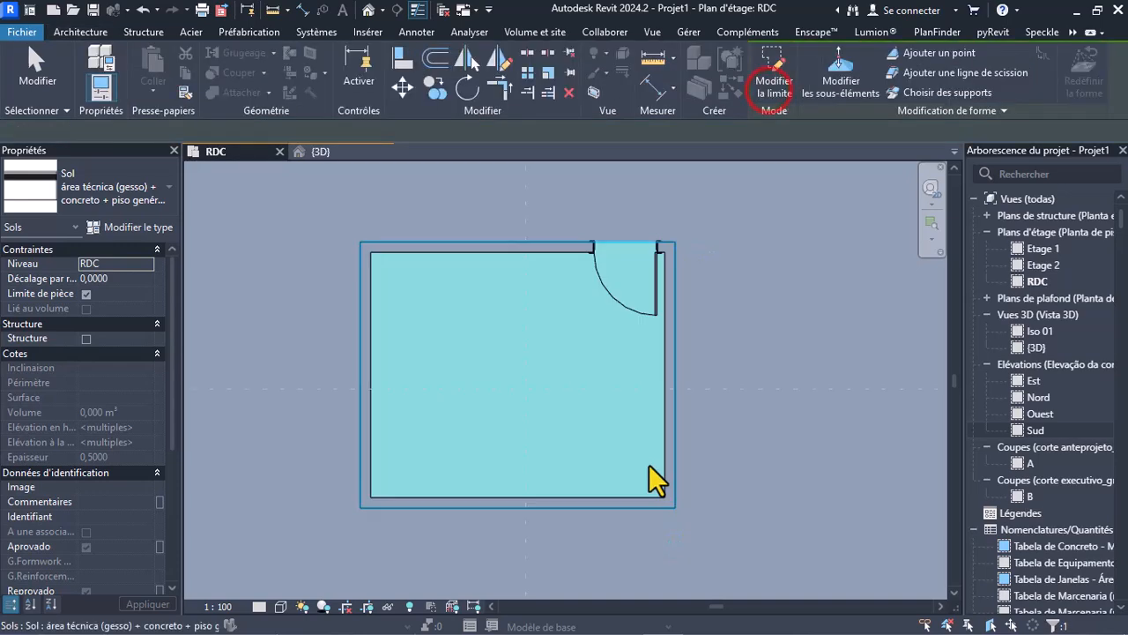
# Open the 3D view to inspect the new floor and set the view's detail level to Moyen
pyautogui.click(329, 151)
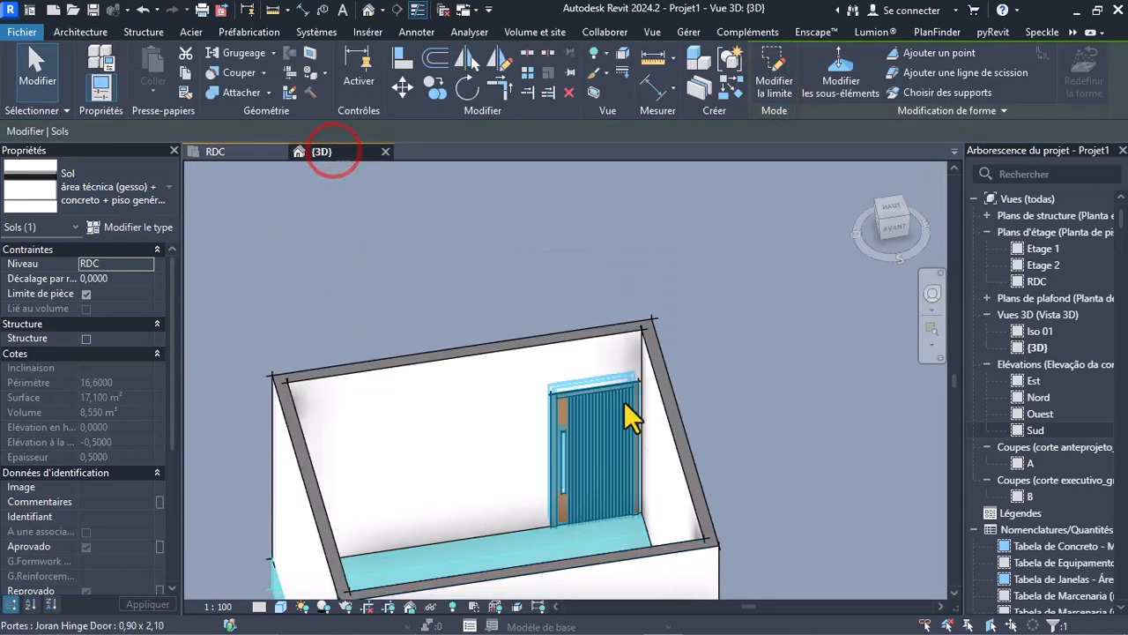
pyautogui.scroll(-2, 619, 379)
pyautogui.click(774, 485)
pyautogui.scroll(6, 564, 528)
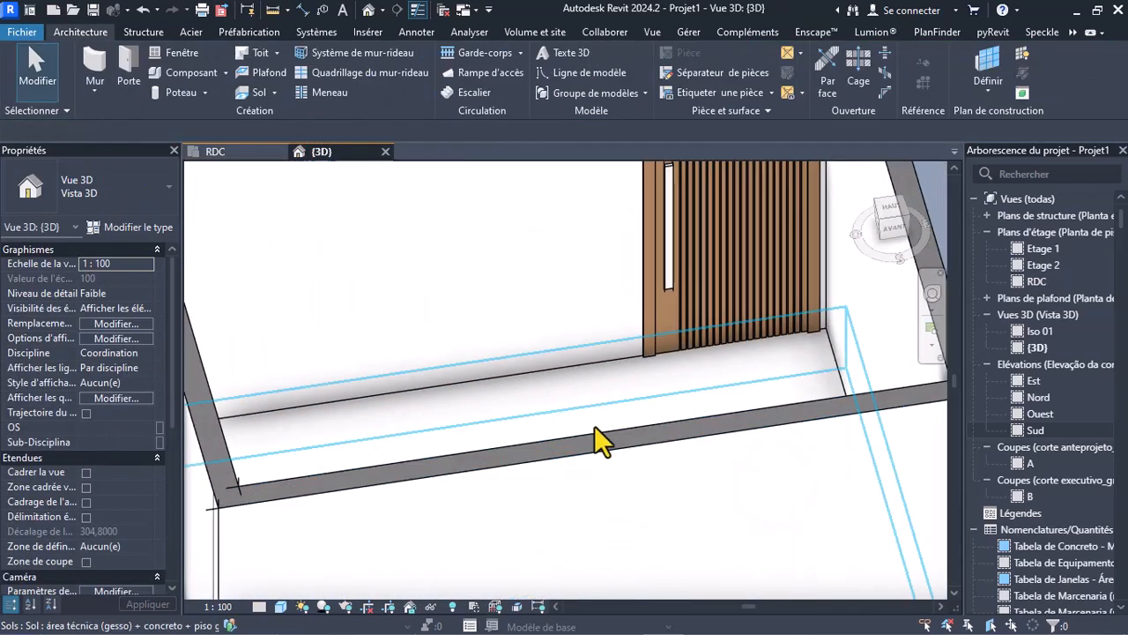
pyautogui.click(259, 607)
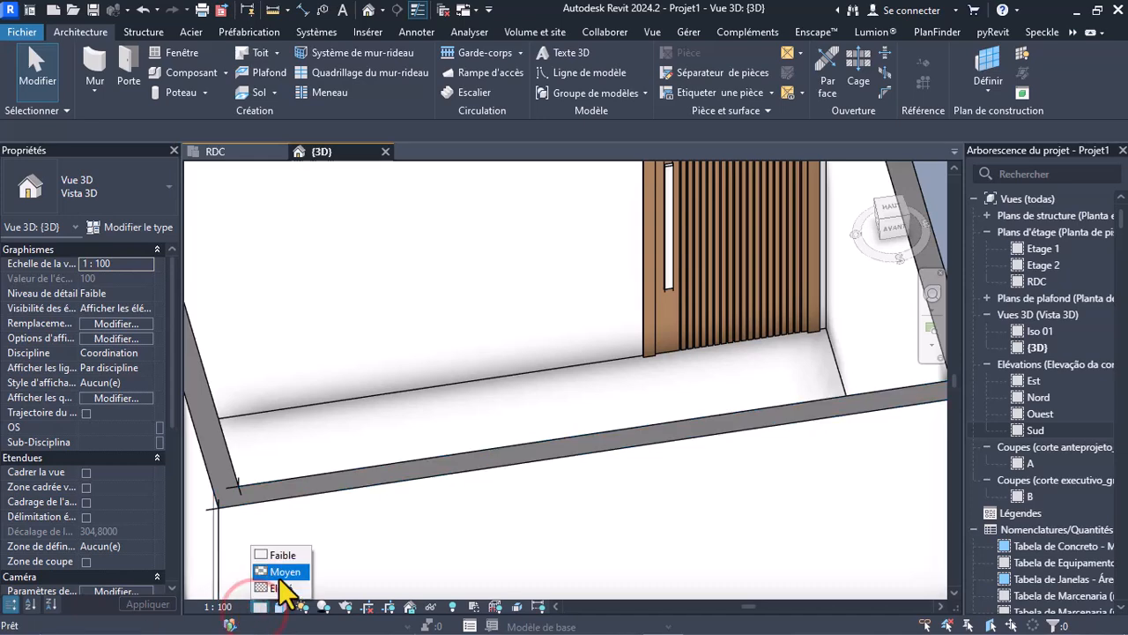
pyautogui.click(284, 574)
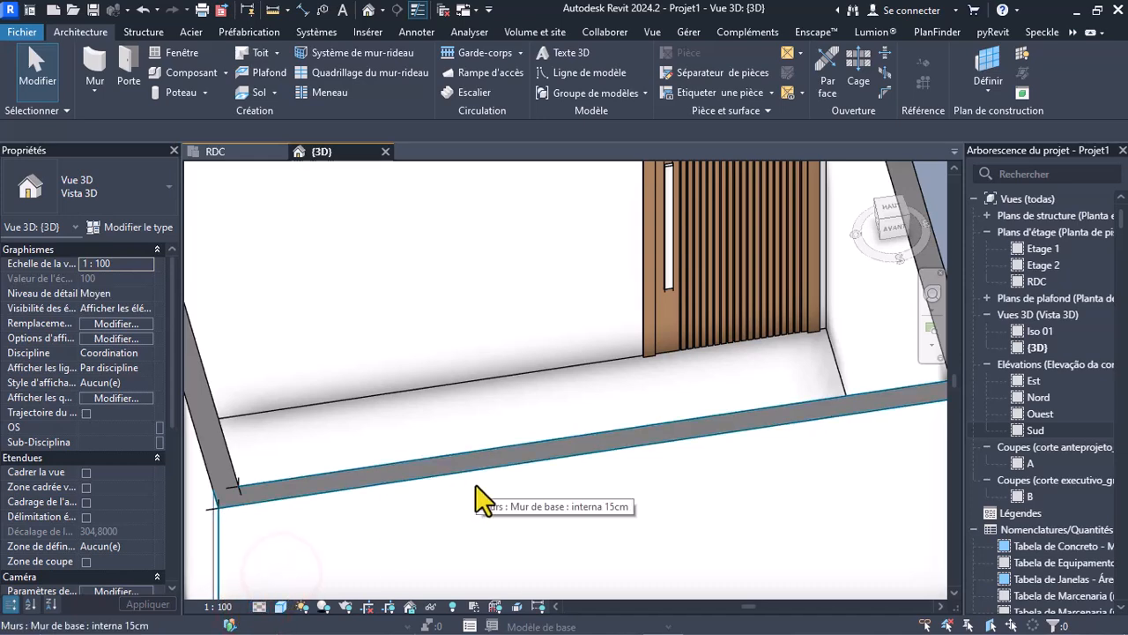
# Try the Elevé detail level on the 3D view, inspect the floor and return the detail level to Moyen
pyautogui.scroll(-2, 388, 542)
pyautogui.click(259, 606)
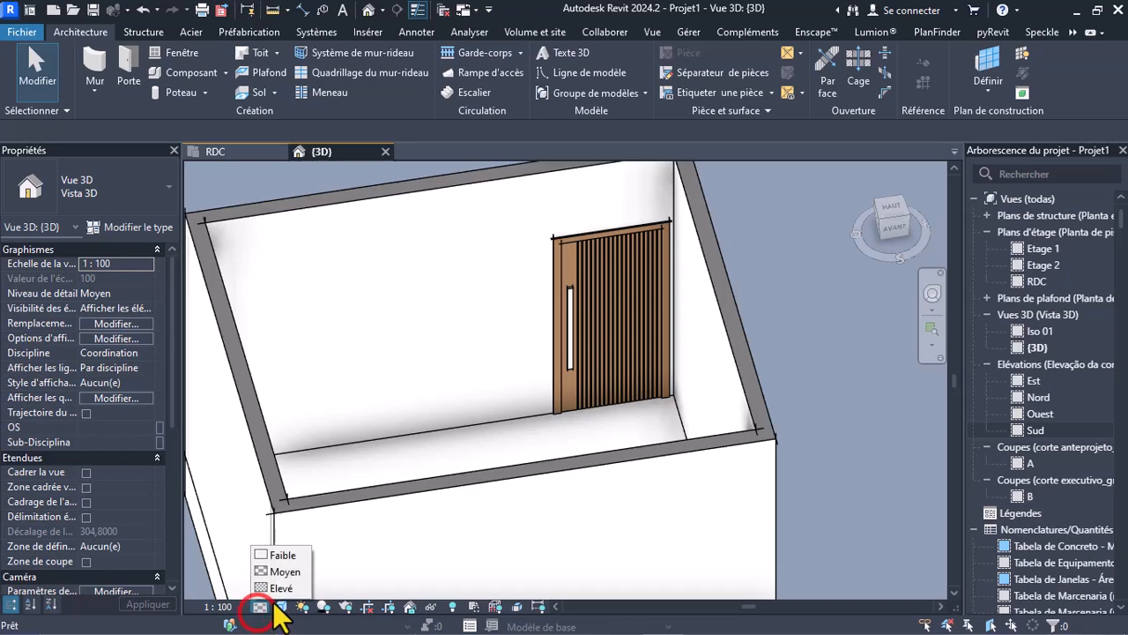
pyautogui.click(278, 587)
pyautogui.scroll(3, 501, 467)
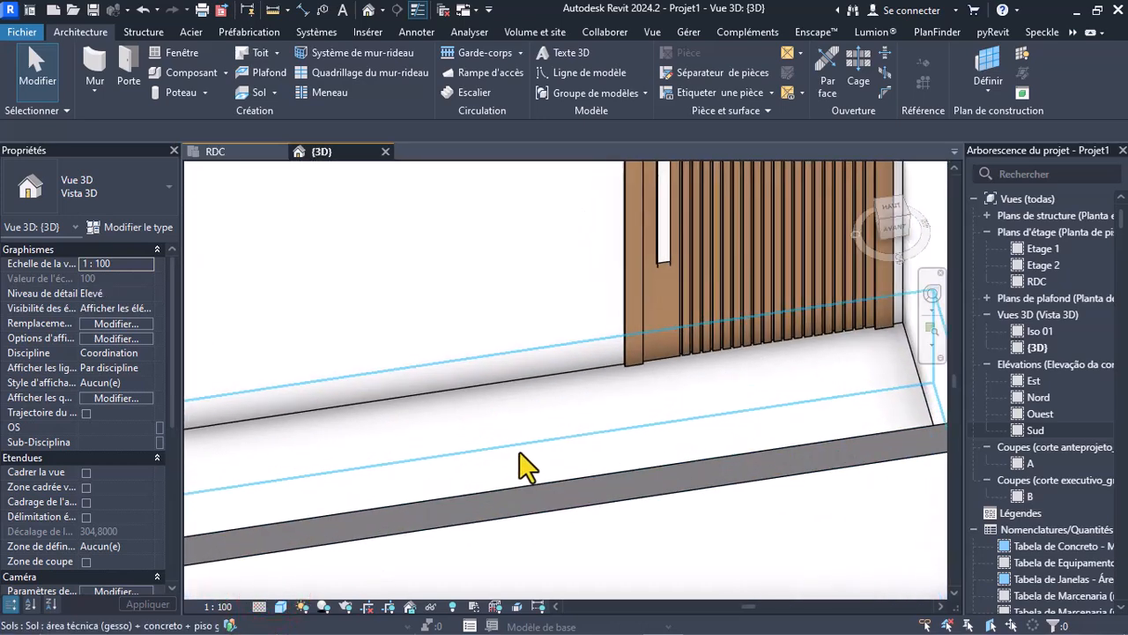
pyautogui.scroll(-2, 617, 450)
pyautogui.scroll(-5, 547, 436)
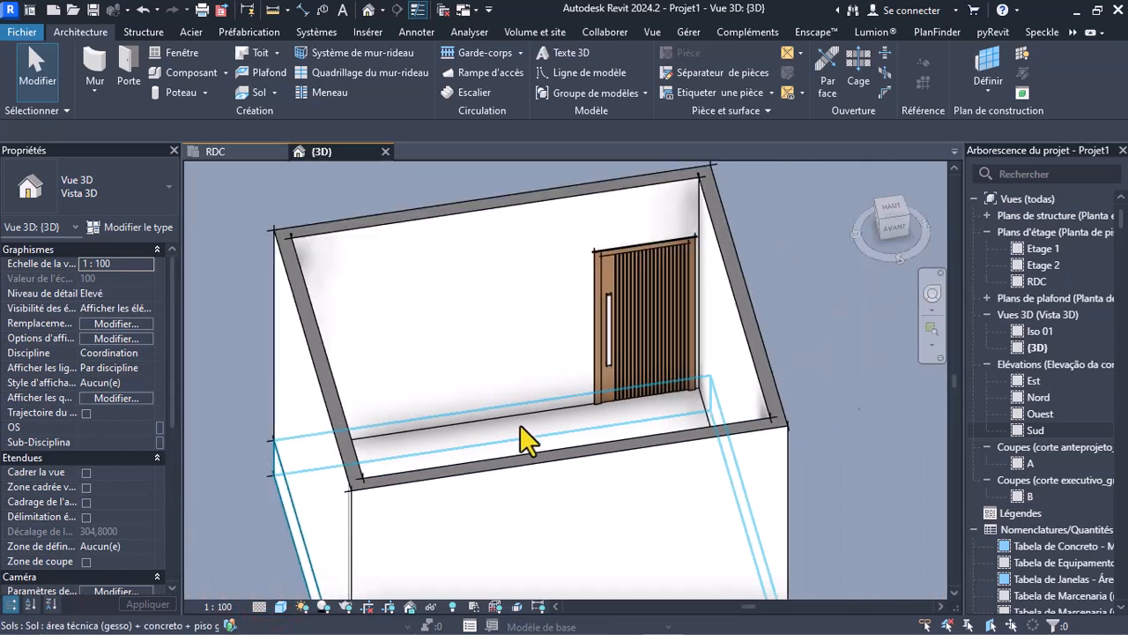
pyautogui.click(260, 607)
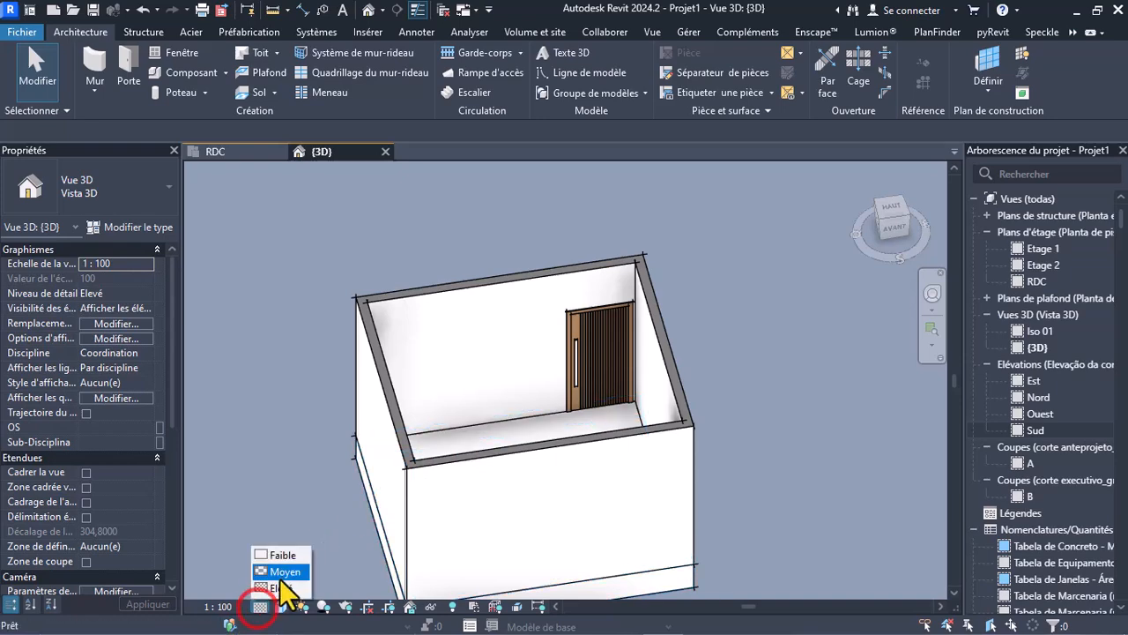
pyautogui.click(280, 570)
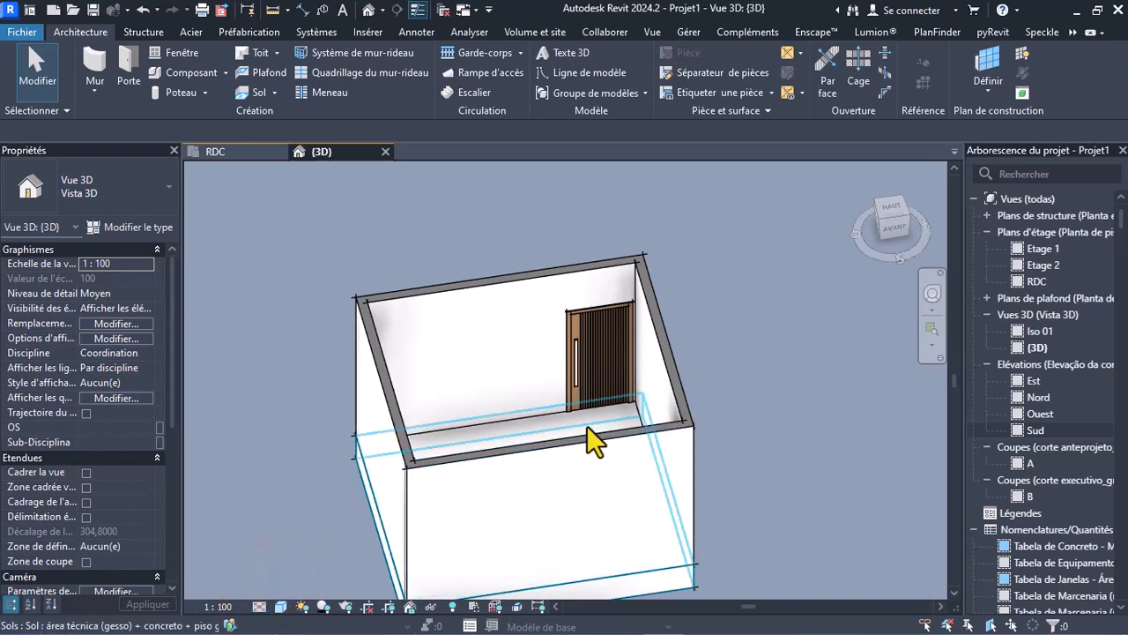
pyautogui.scroll(4, 553, 424)
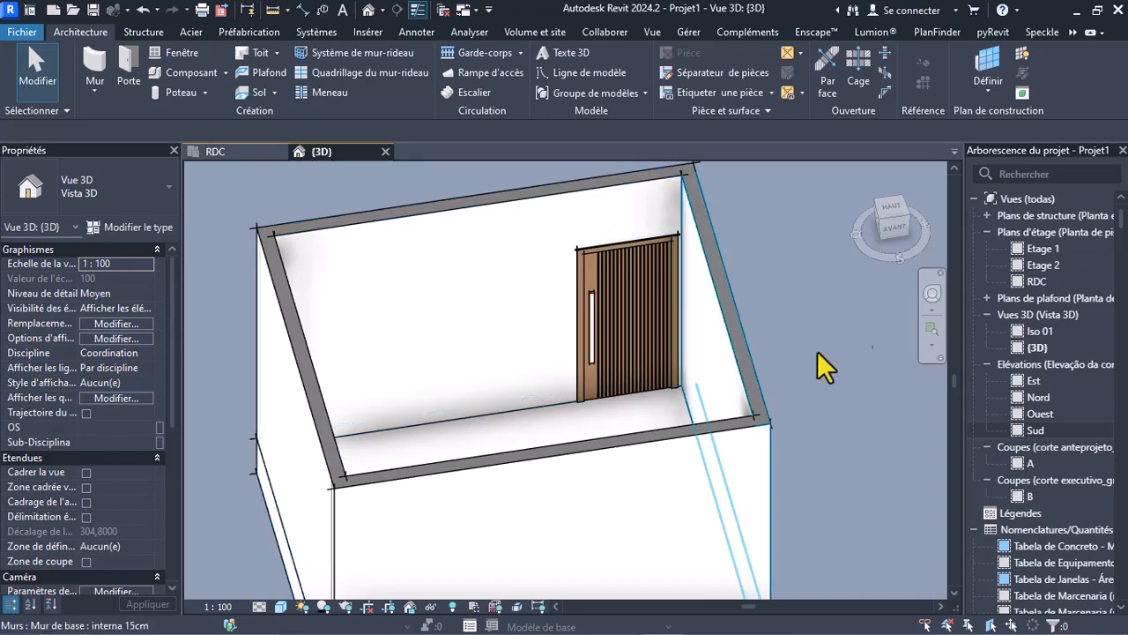
# Return to the RDC plan and examine the room layout with its walls and door
pyautogui.click(220, 152)
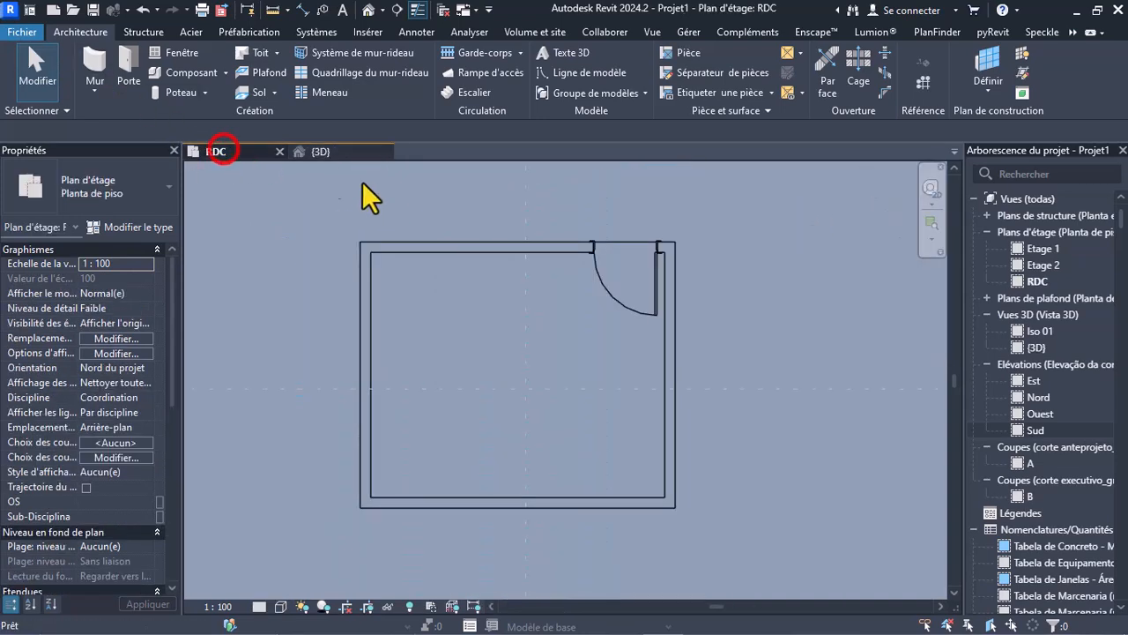
pyautogui.scroll(-3, 587, 371)
pyautogui.scroll(4, 565, 312)
pyautogui.scroll(-4, 551, 394)
pyautogui.scroll(3, 482, 443)
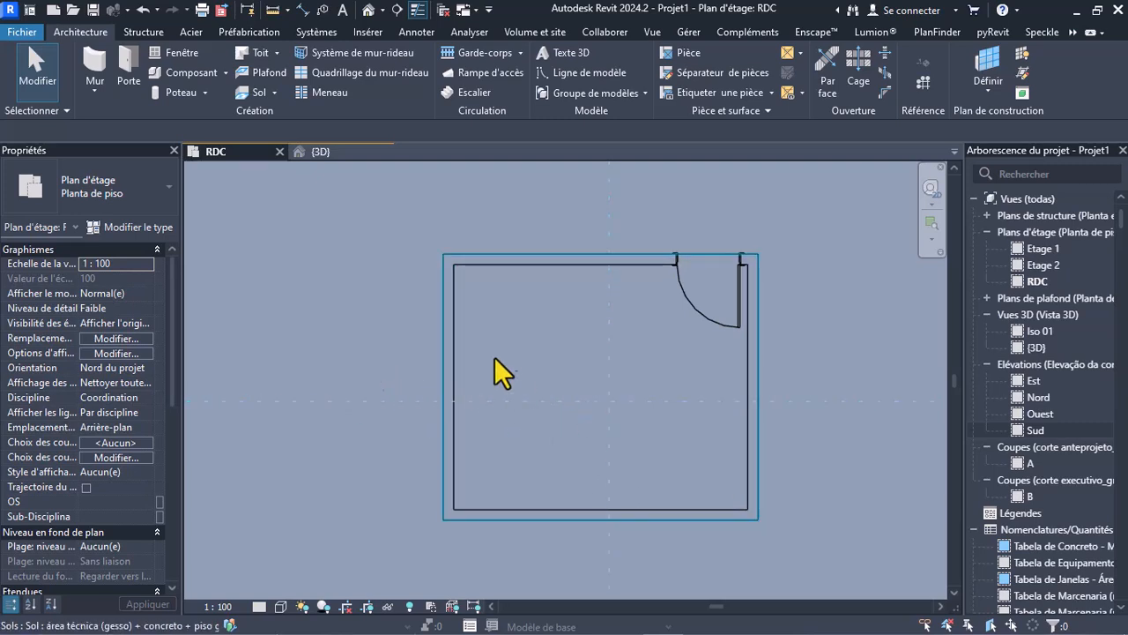
pyautogui.scroll(-1, 374, 385)
pyautogui.click(381, 357)
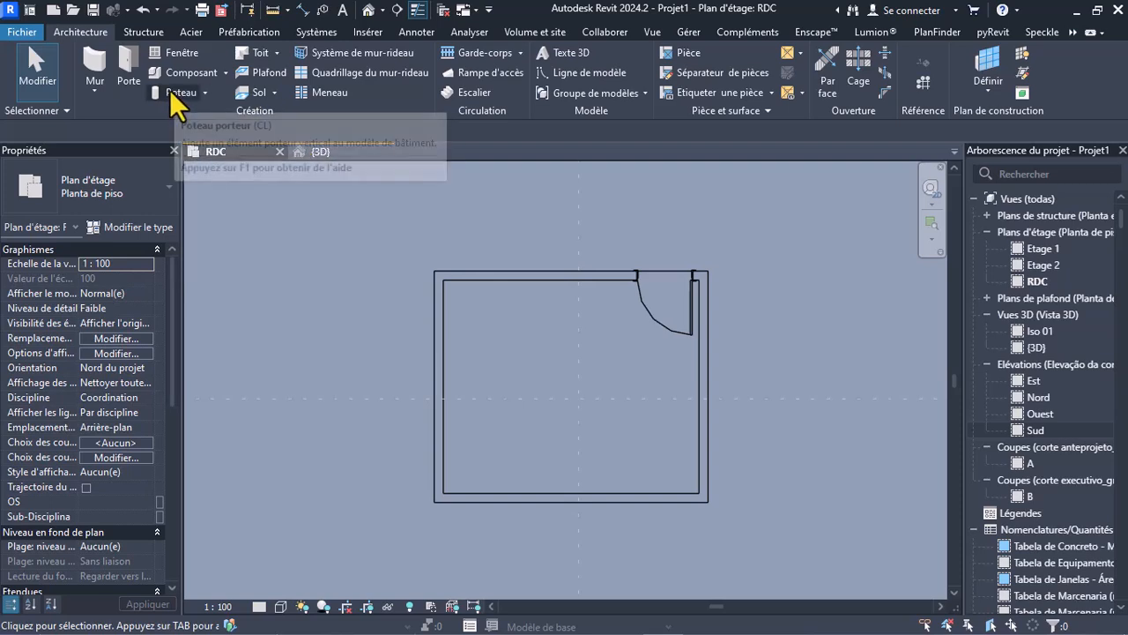
pyautogui.scroll(2, 415, 372)
pyautogui.scroll(-1, 500, 386)
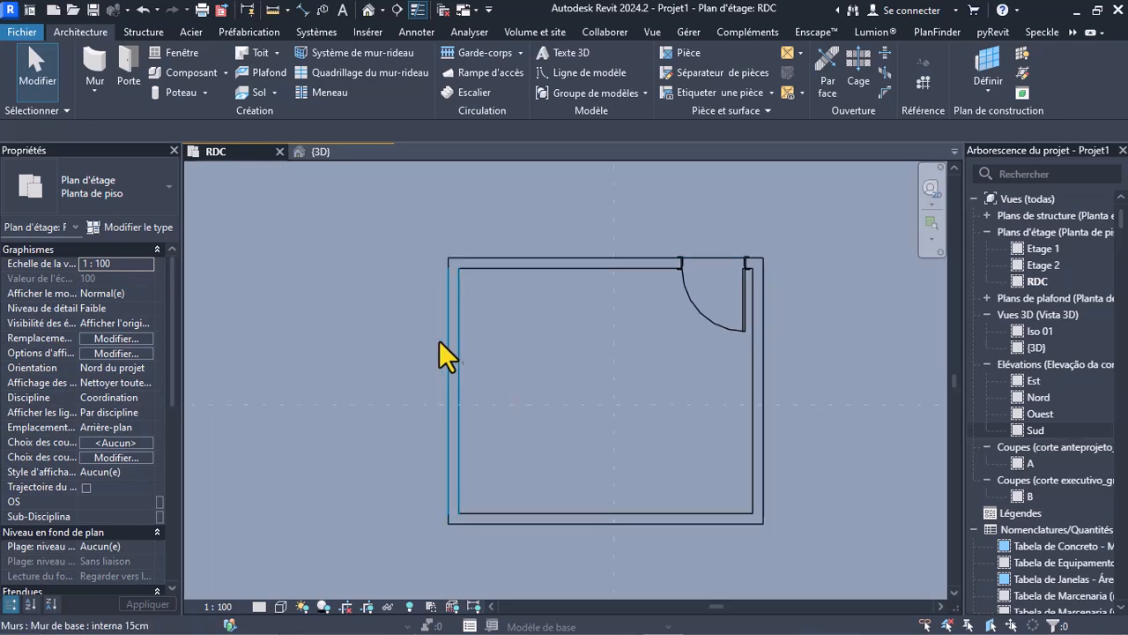
# Place a vitrage de face curtain wall about 1.60 m long in the west wall, about 1.00 m from the north wall's inner face
pyautogui.click(97, 69)
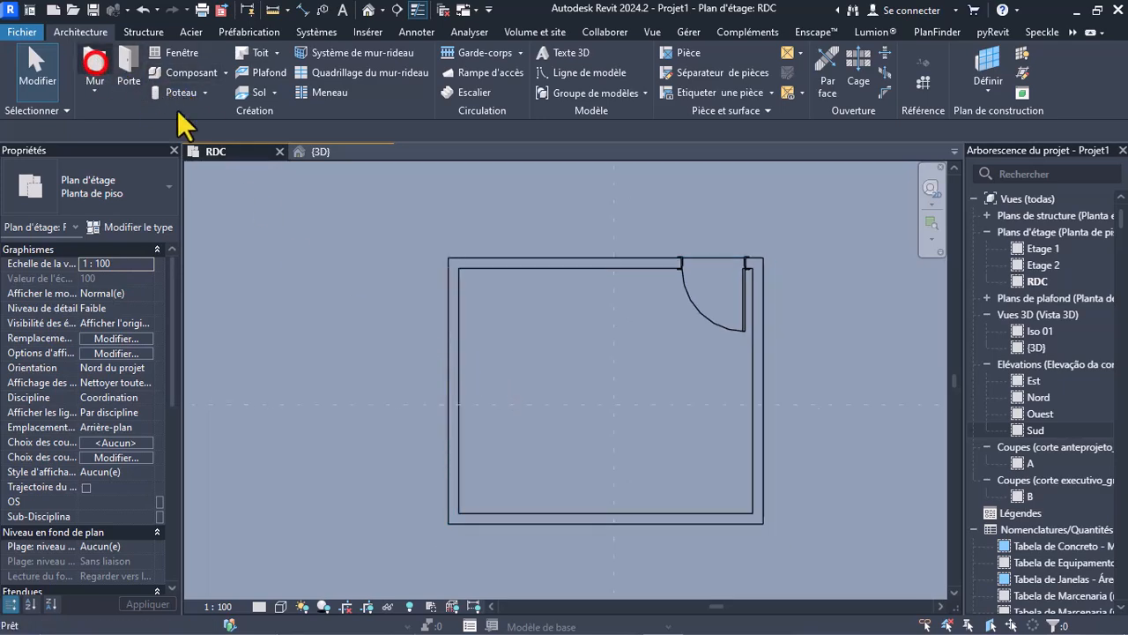
pyautogui.click(128, 186)
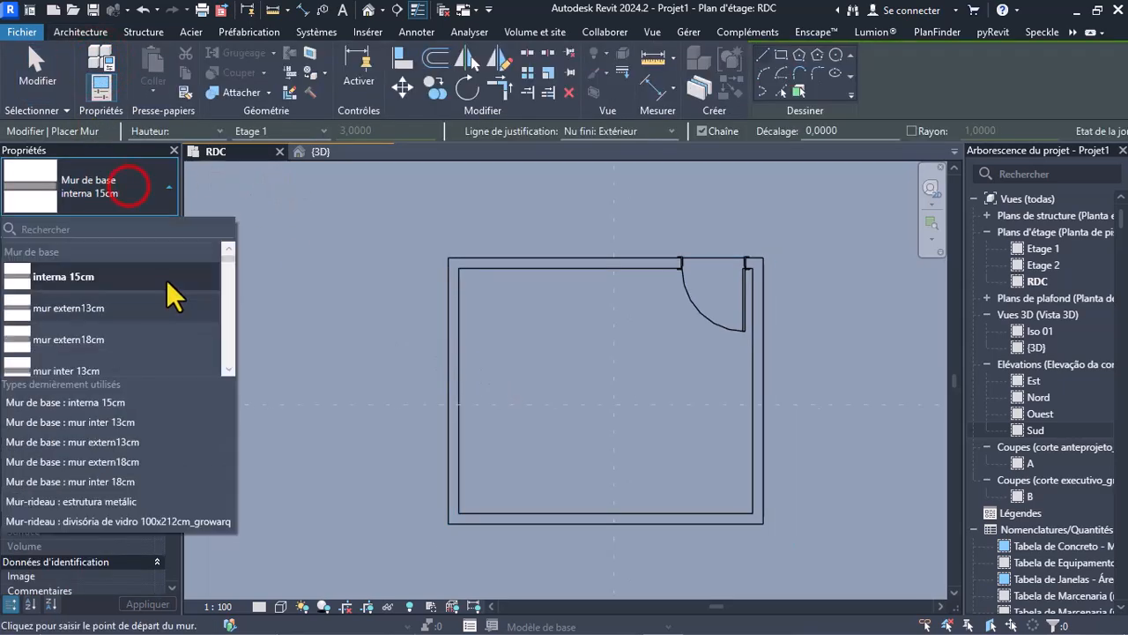
pyautogui.moveTo(223, 272); pyautogui.dragTo(241, 377)
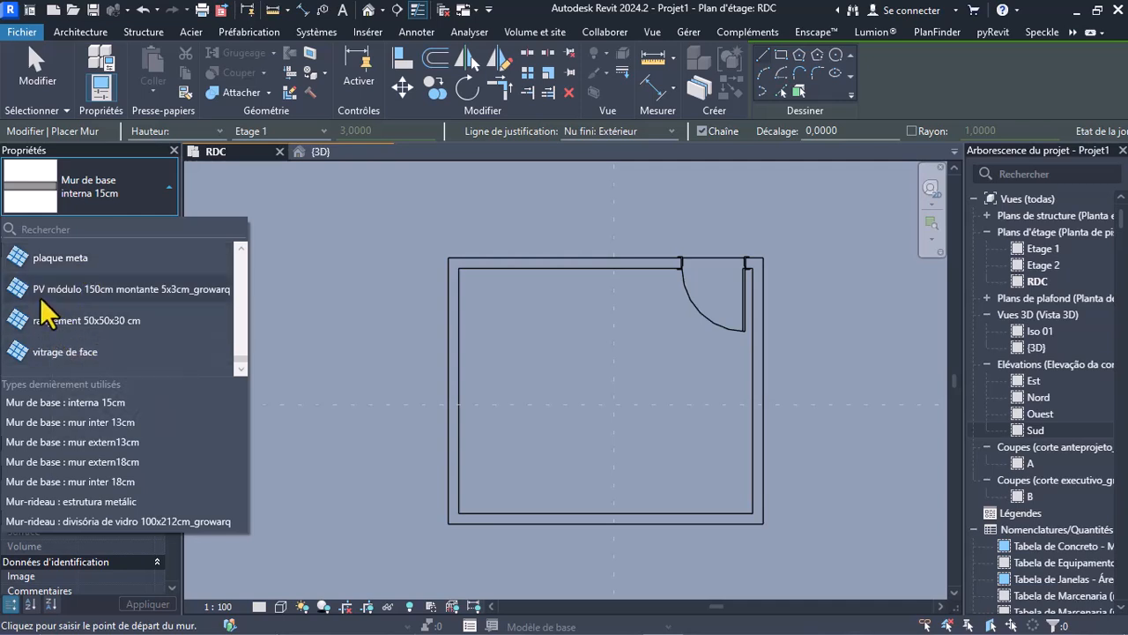
pyautogui.moveTo(42, 293)
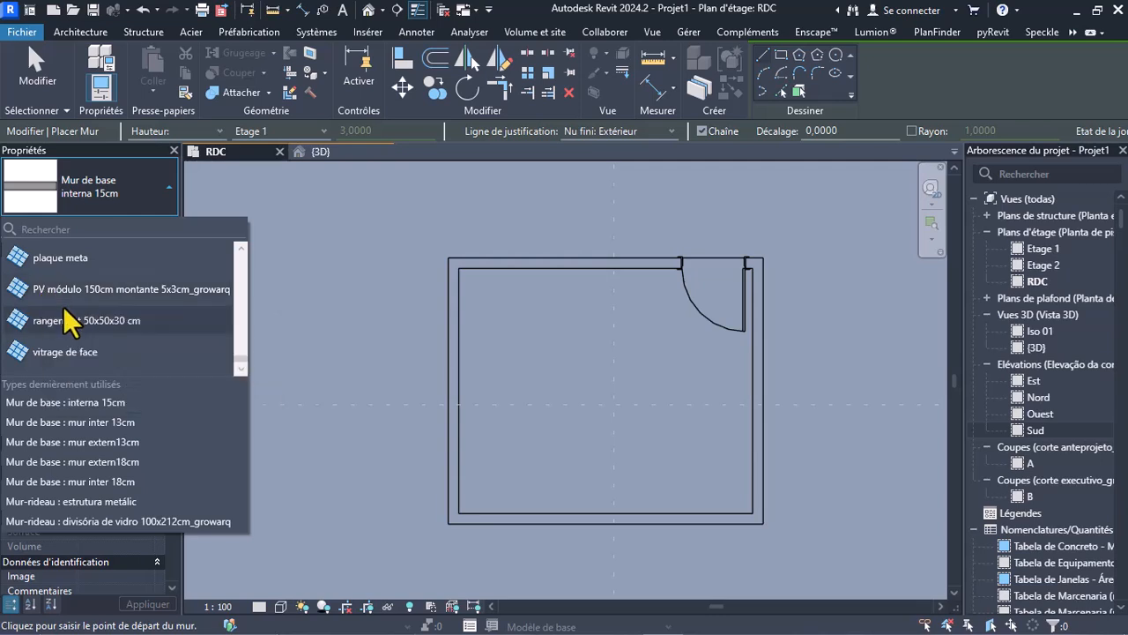
pyautogui.moveTo(21, 357)
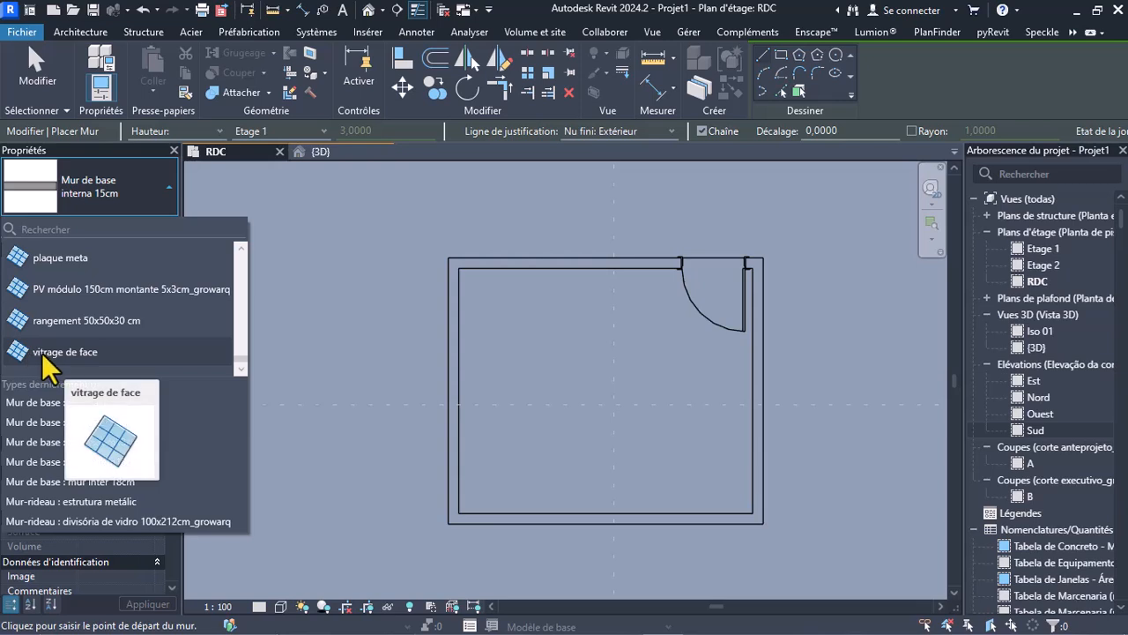
pyautogui.click(64, 354)
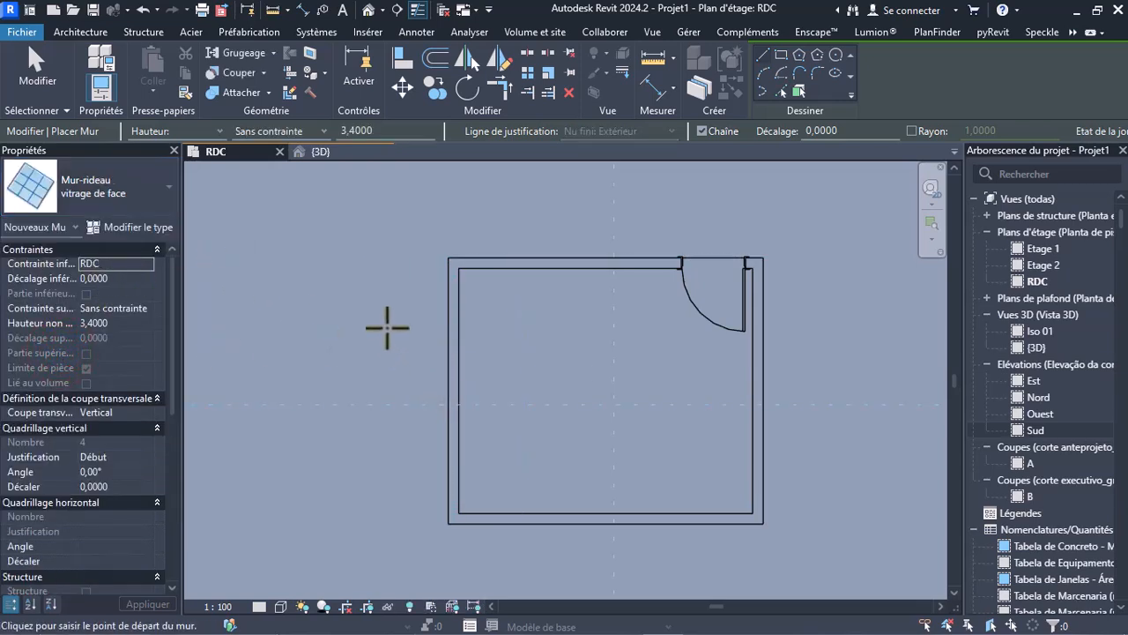
pyautogui.scroll(2, 435, 365)
pyautogui.click(465, 325)
pyautogui.click(466, 501)
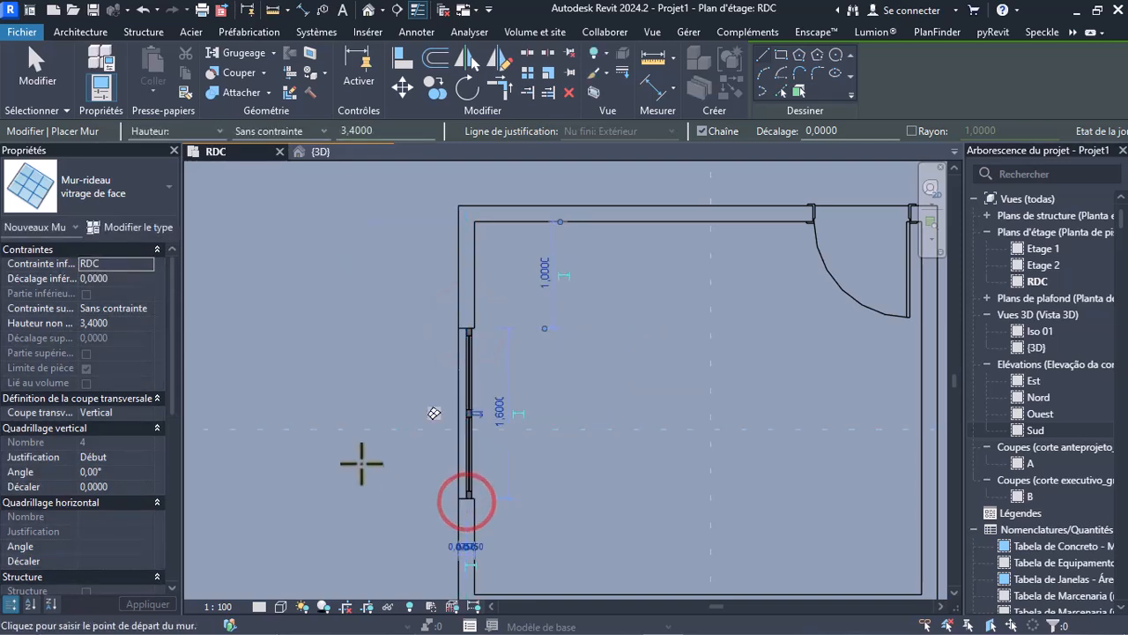
pyautogui.scroll(-2, 419, 432)
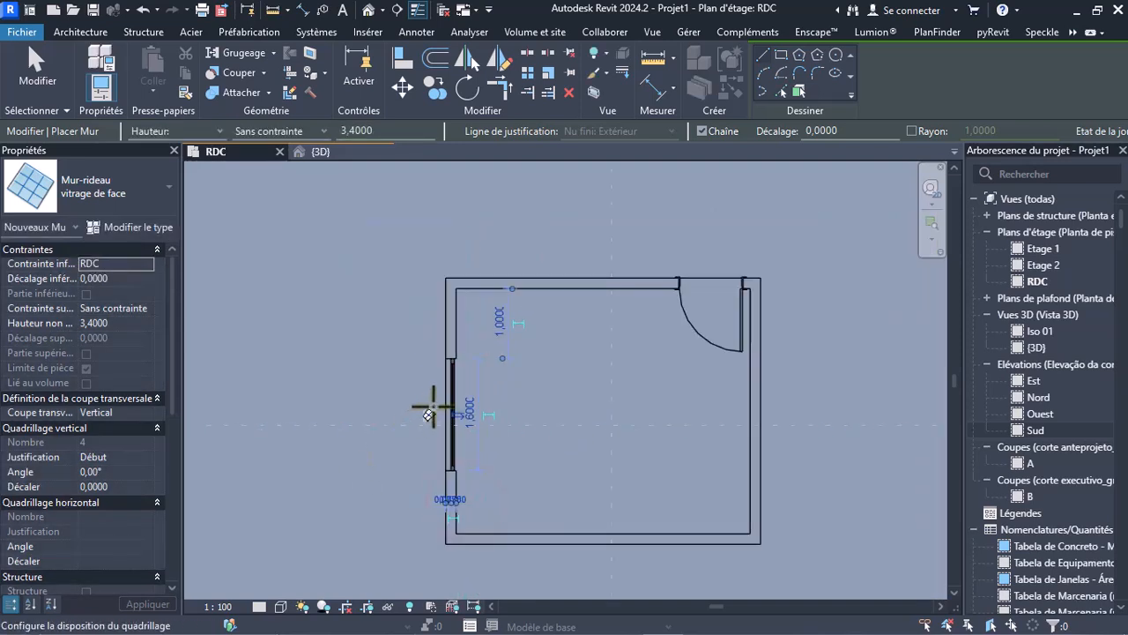
pyautogui.click(36, 69)
# Stretch both ends of the curtain wall to a length of about 2.10 m, starting about 0.70 m from the north wall's inner face
pyautogui.scroll(3, 414, 476)
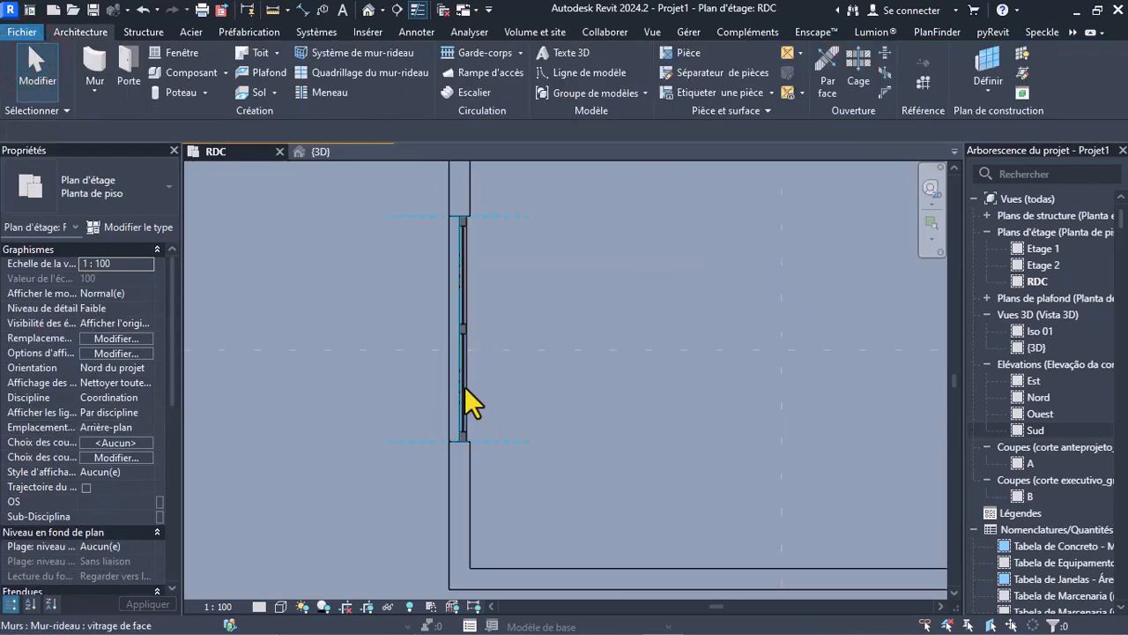
pyautogui.click(464, 386)
pyautogui.scroll(1, 444, 491)
pyautogui.scroll(-1, 470, 432)
pyautogui.scroll(-2, 468, 433)
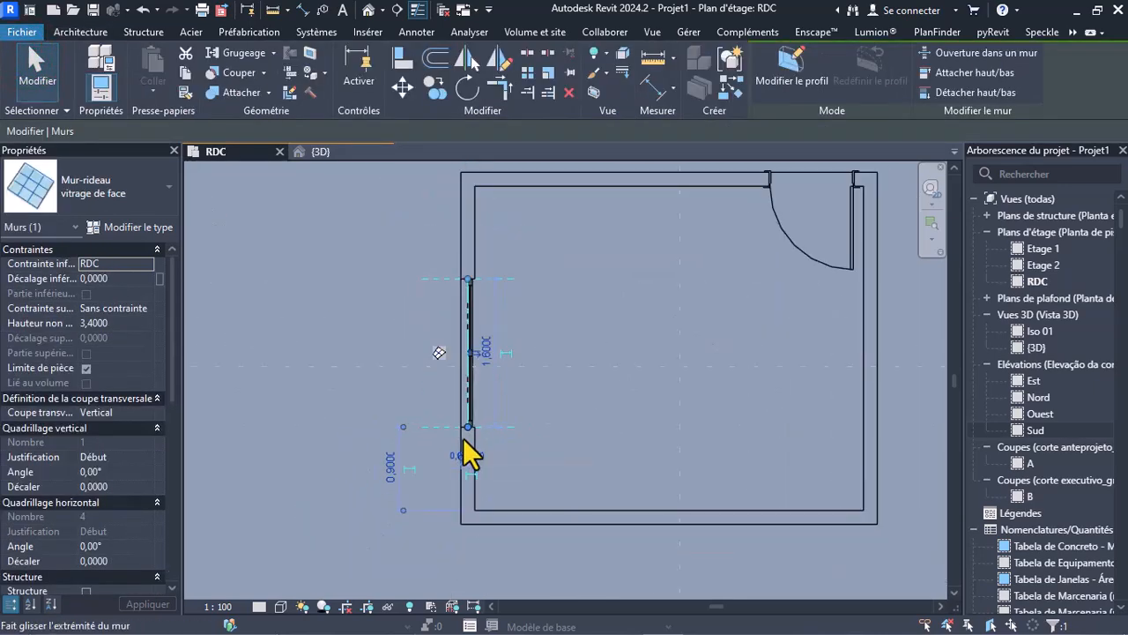
pyautogui.moveTo(468, 430); pyautogui.dragTo(468, 444)
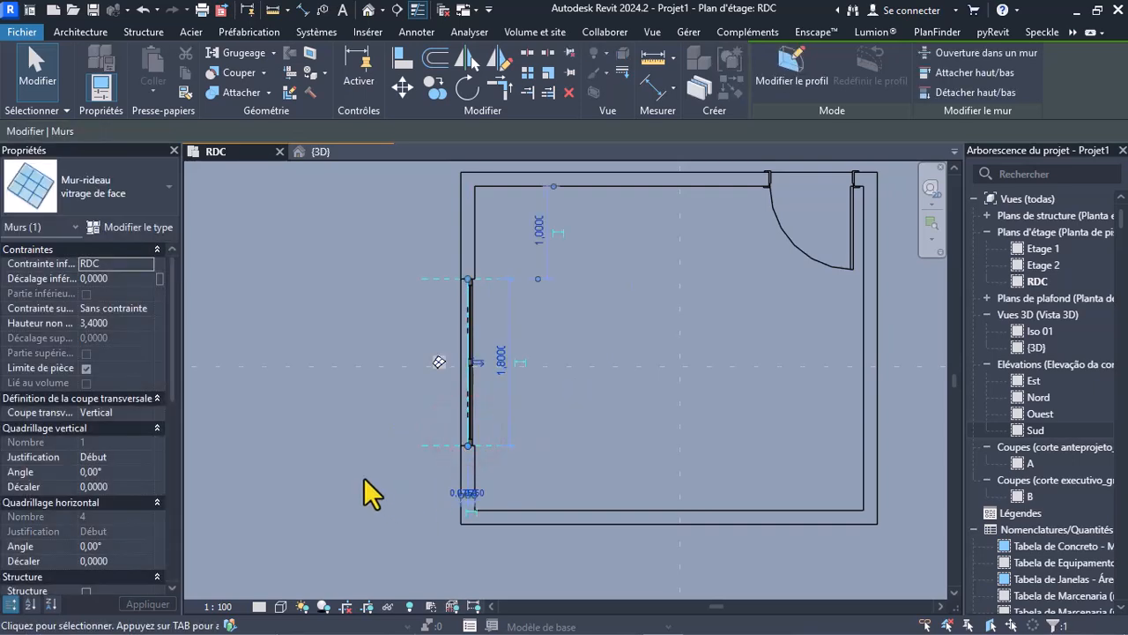
pyautogui.moveTo(468, 280); pyautogui.dragTo(468, 251)
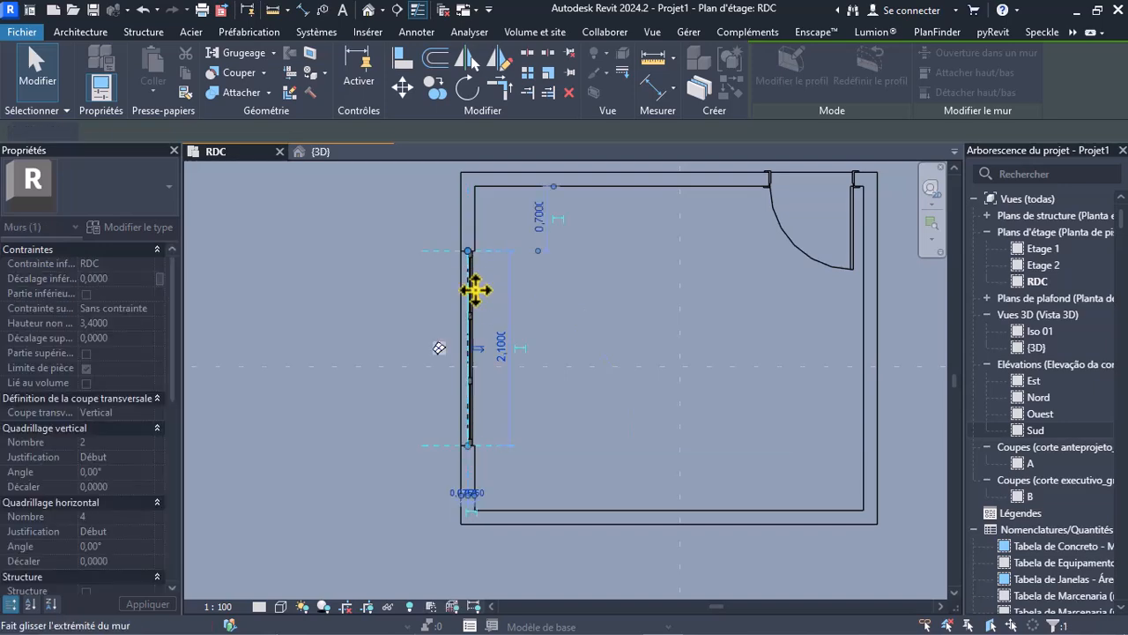
pyautogui.click(465, 447)
pyautogui.moveTo(467, 445); pyautogui.dragTo(467, 443)
pyautogui.click(346, 447)
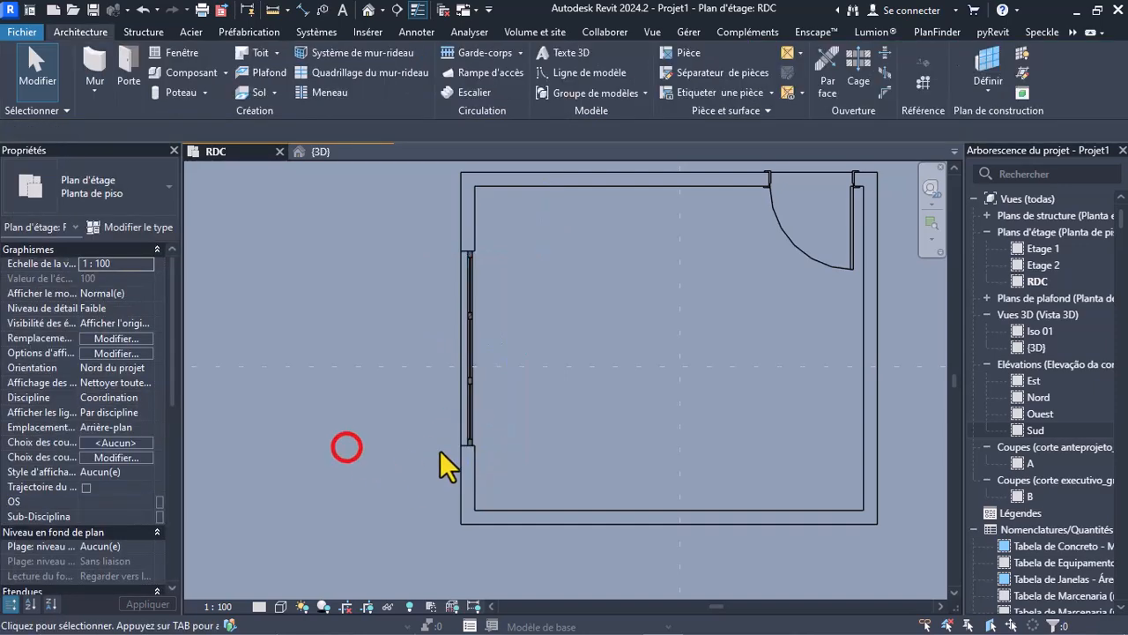
pyautogui.scroll(-1, 457, 326)
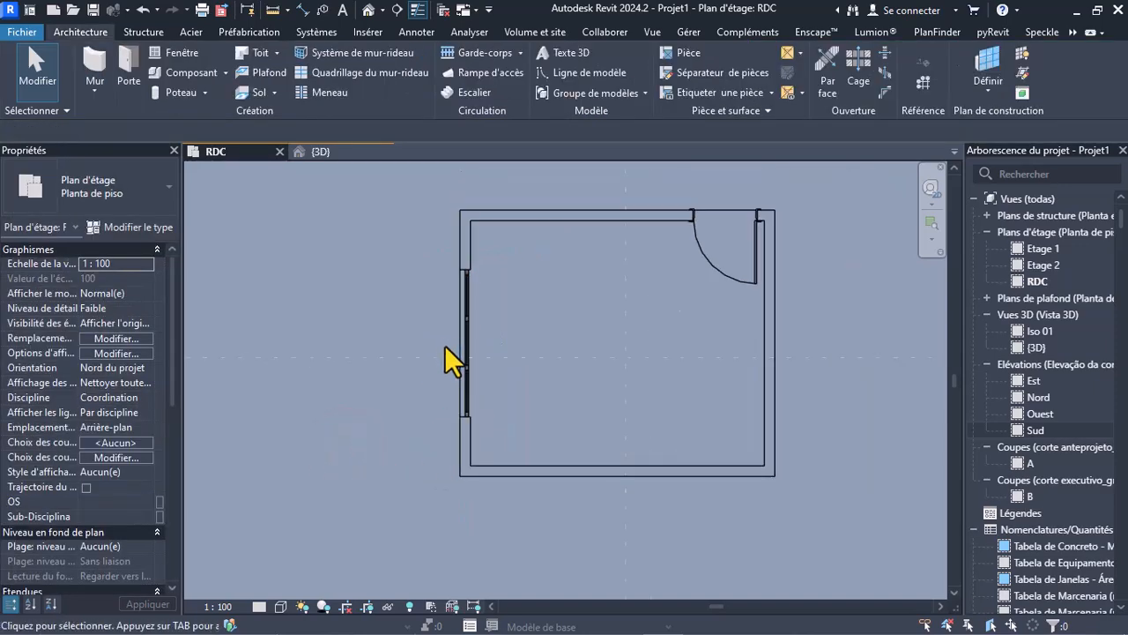
# In the 3D view's left side orientation, resize the curtain wall to about 1.52 m high with a base offset of about 0.54 m
pyautogui.click(344, 149)
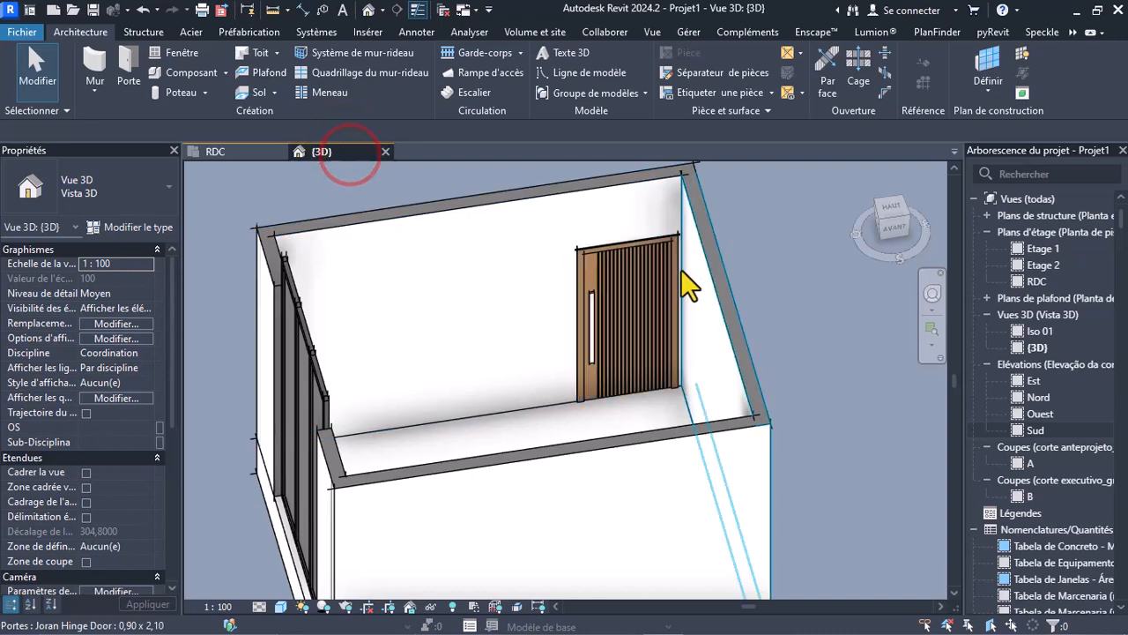
pyautogui.scroll(-3, 679, 268)
pyautogui.scroll(3, 474, 360)
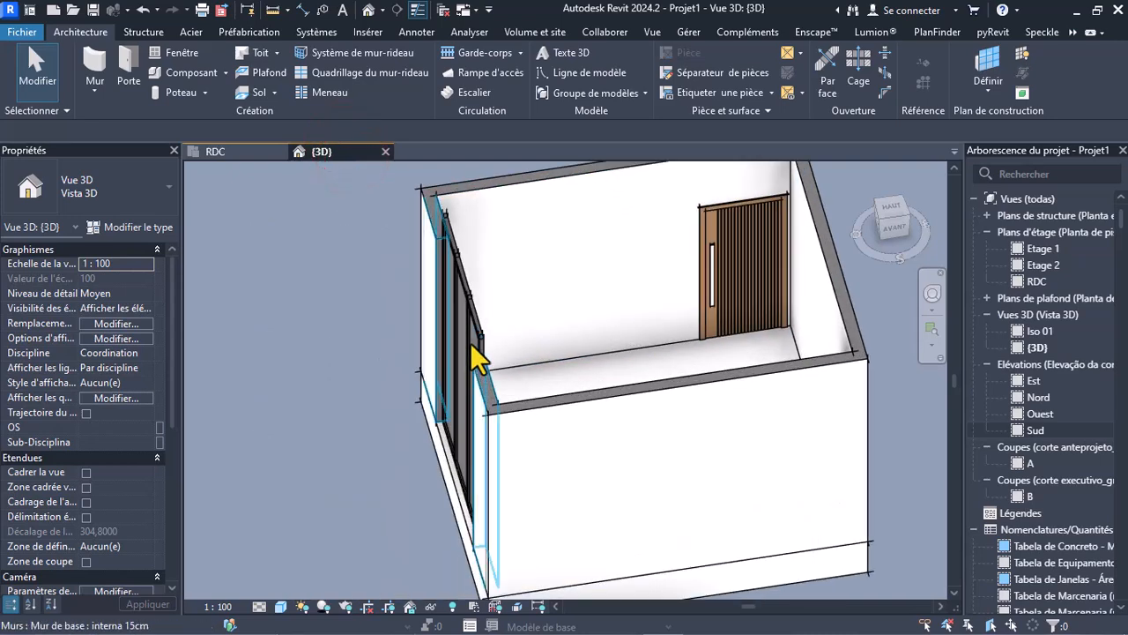
pyautogui.click(480, 283)
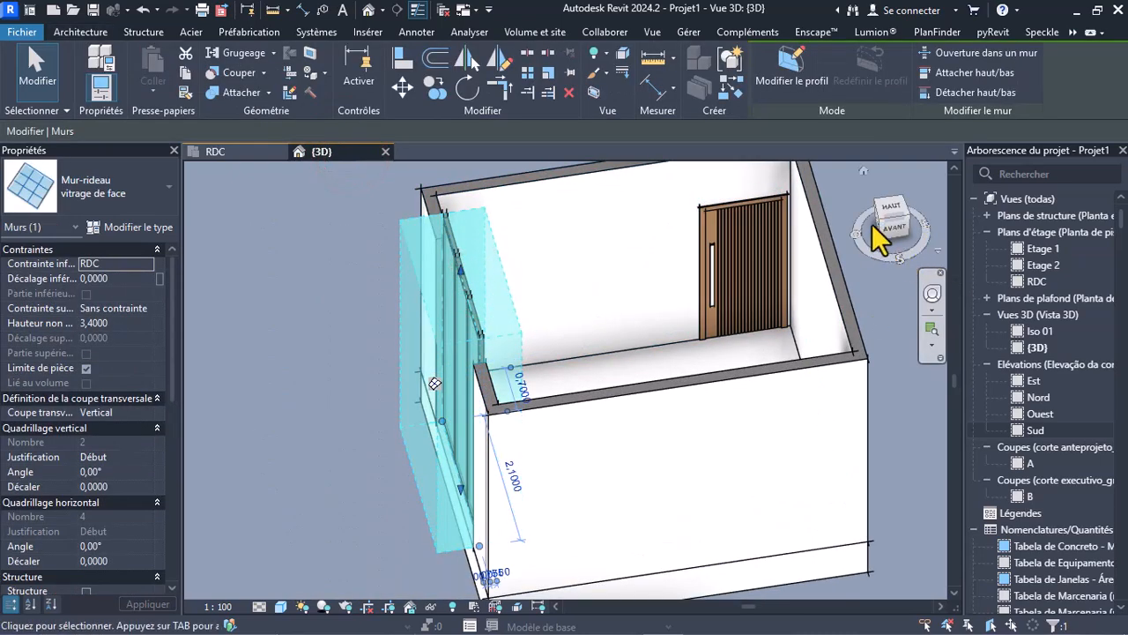
pyautogui.click(874, 223)
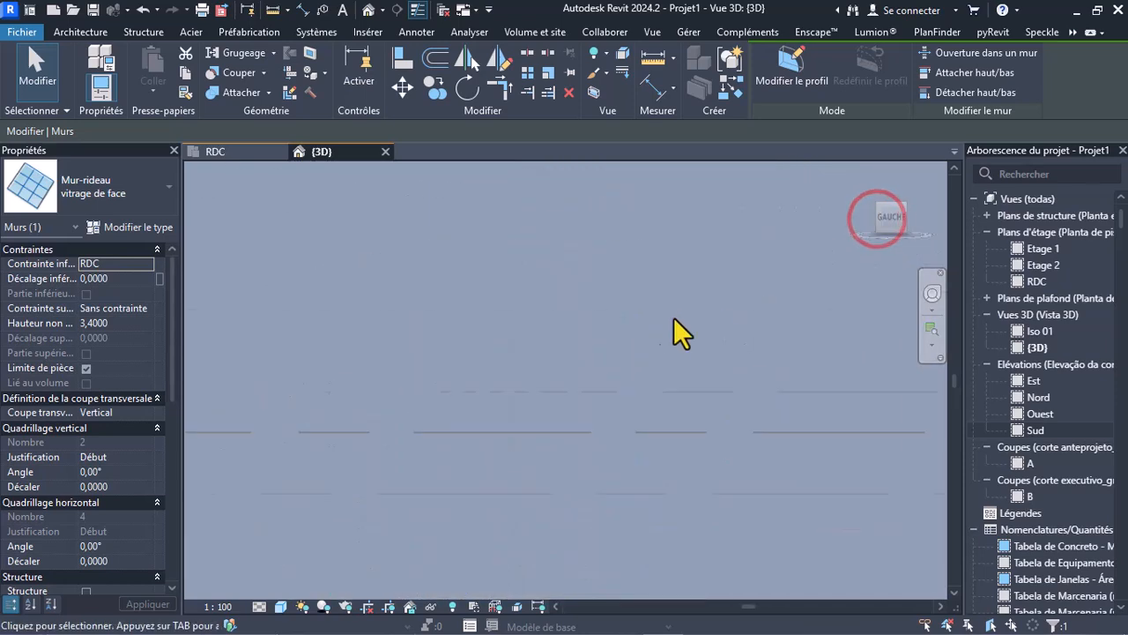
pyautogui.moveTo(541, 238); pyautogui.dragTo(539, 337)
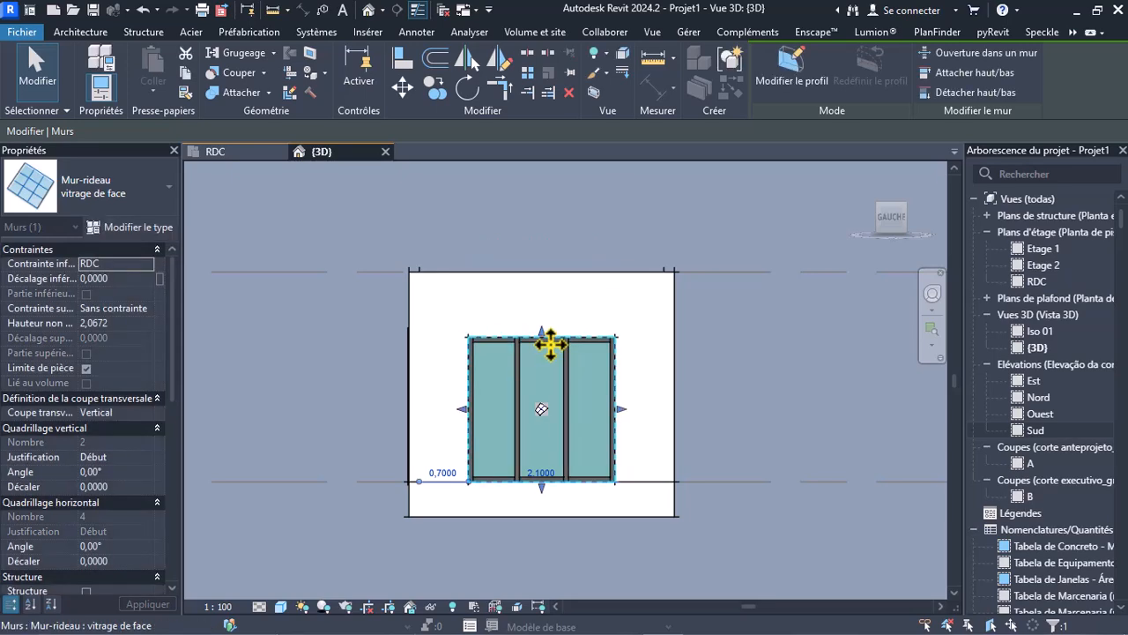
pyautogui.moveTo(540, 484); pyautogui.dragTo(538, 448)
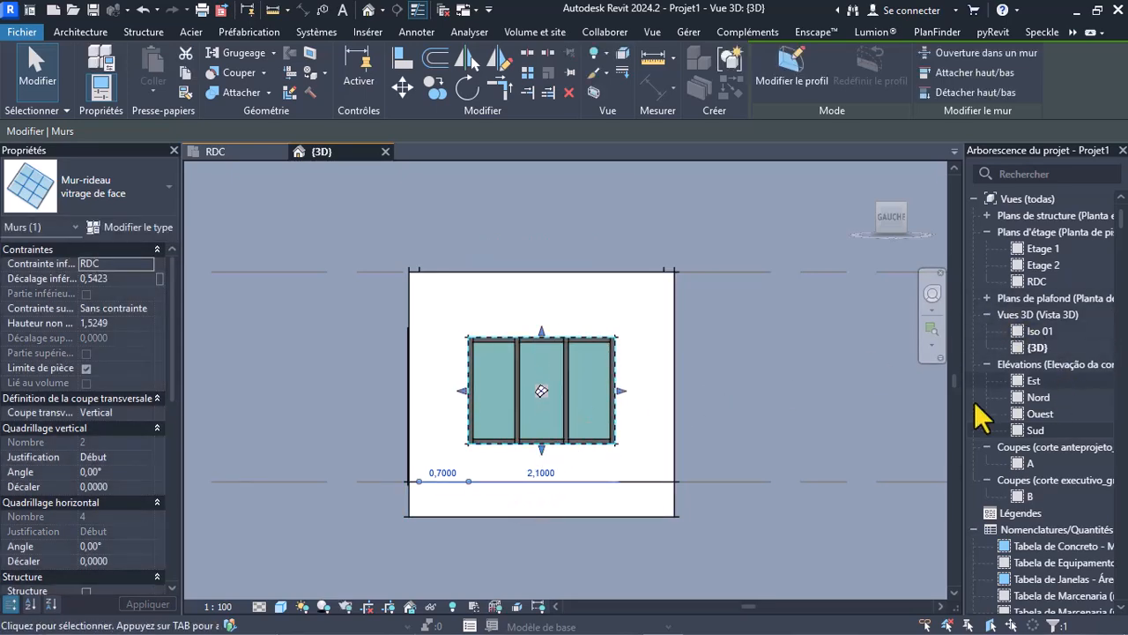
# Check the Nord and Ouest elevations and examine the curtain wall's position in the Ouest elevation
pyautogui.doubleClick(1022, 397)
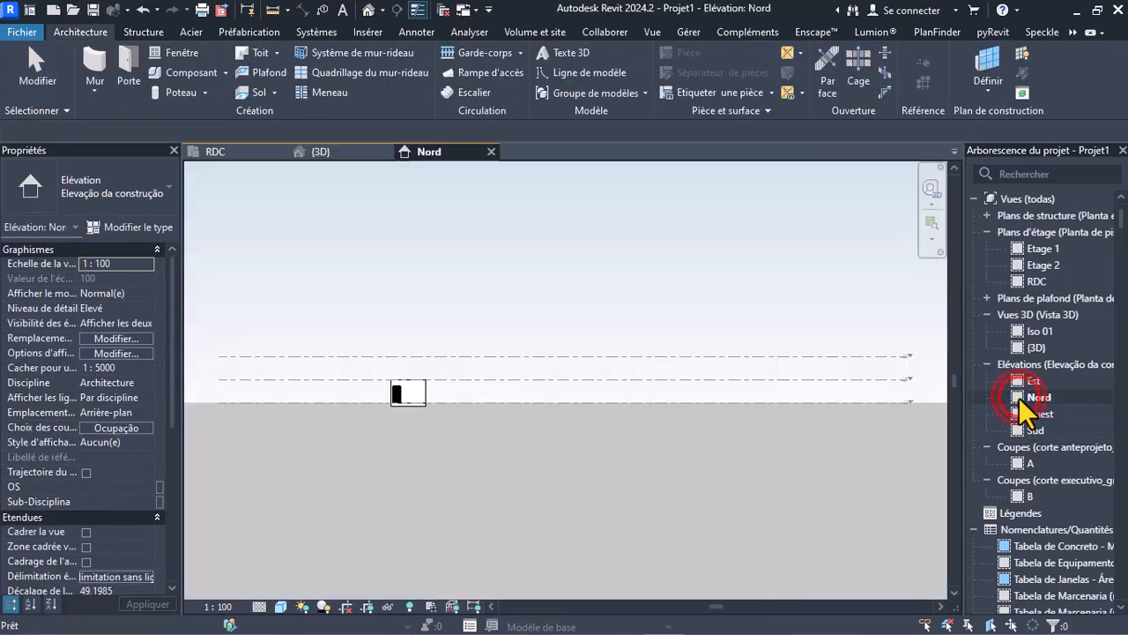
pyautogui.scroll(2, 409, 393)
pyautogui.click(514, 439)
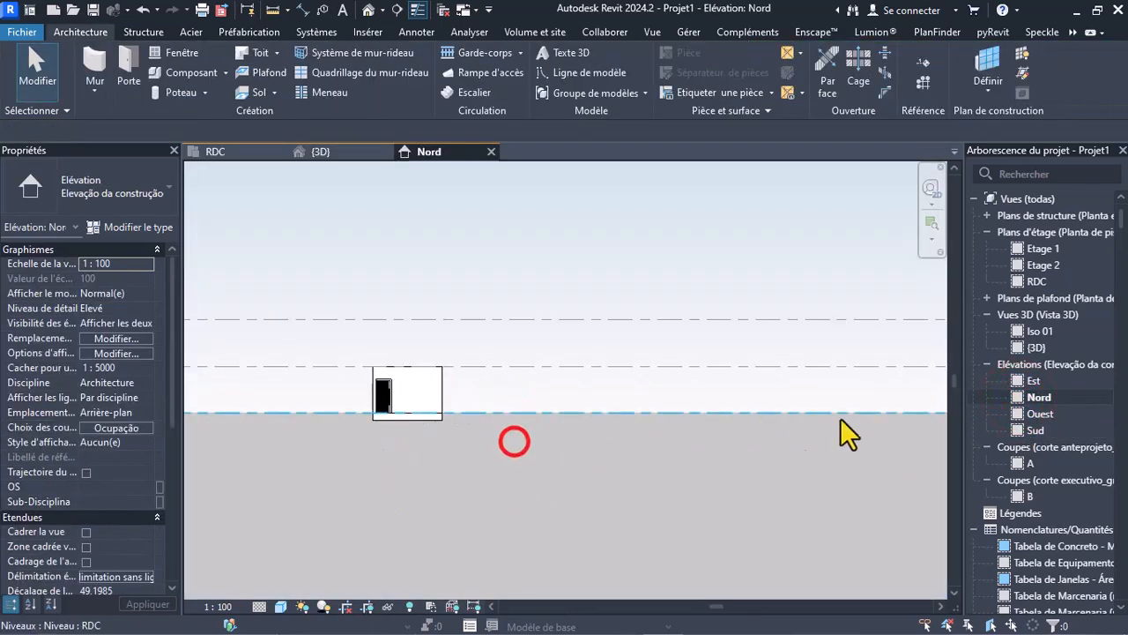
pyautogui.click(1040, 413)
pyautogui.doubleClick(1046, 413)
pyautogui.scroll(5, 546, 412)
pyautogui.scroll(3, 533, 480)
pyautogui.click(604, 351)
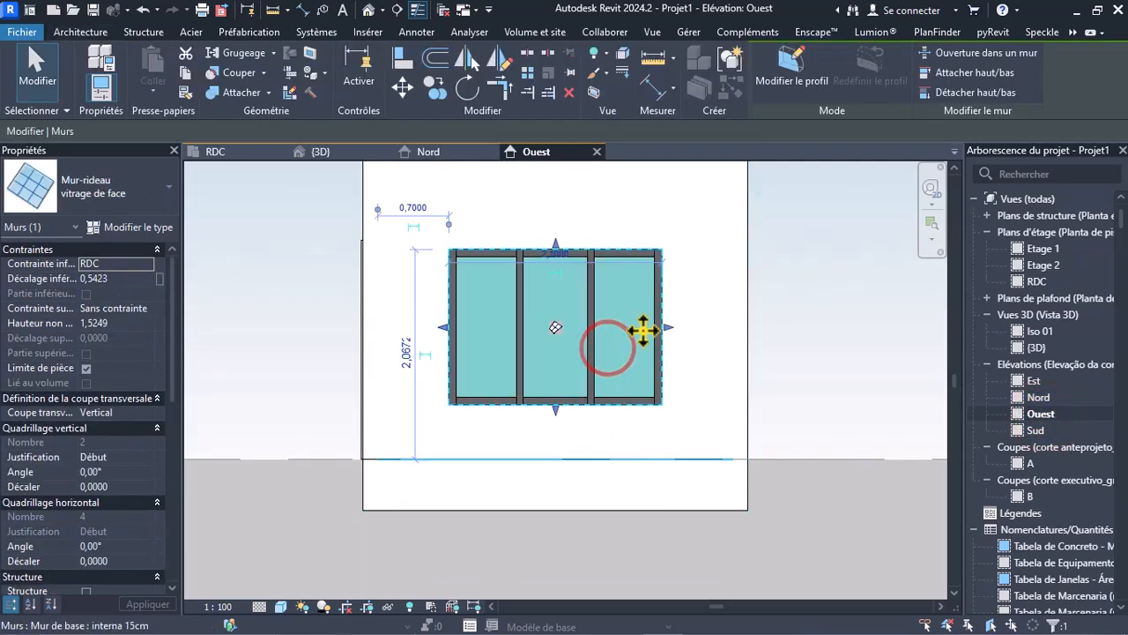
pyautogui.scroll(-1, 536, 367)
pyautogui.click(826, 332)
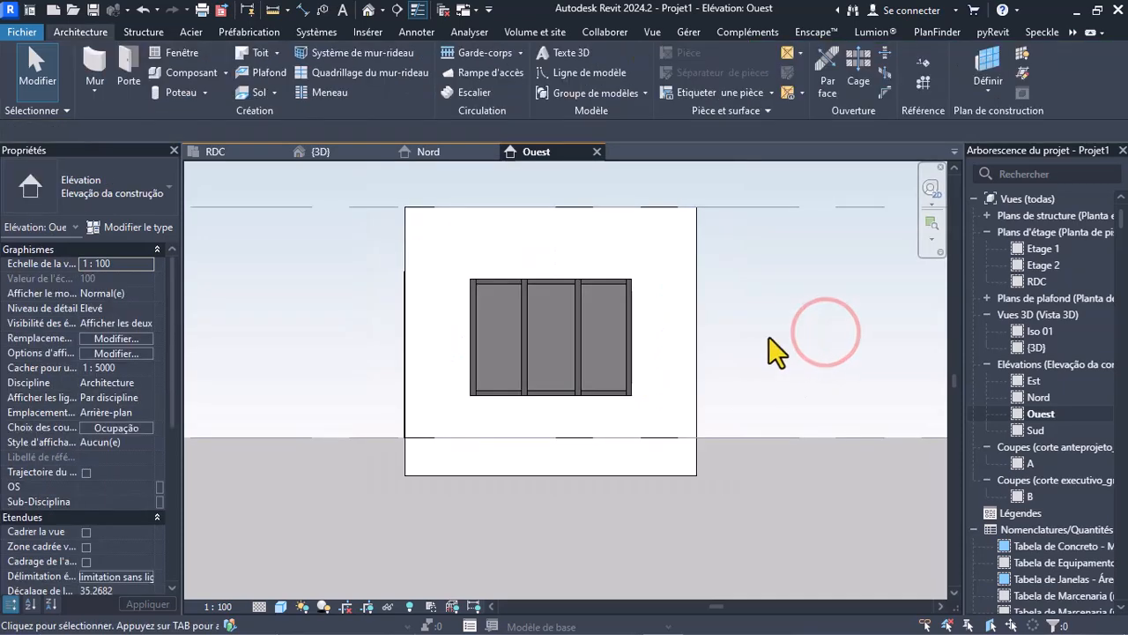
# Draw a horizontal model line on the interna 15cm wall plane, 0.5 m above the RDC level and past the wall's far edge
pyautogui.press('i')
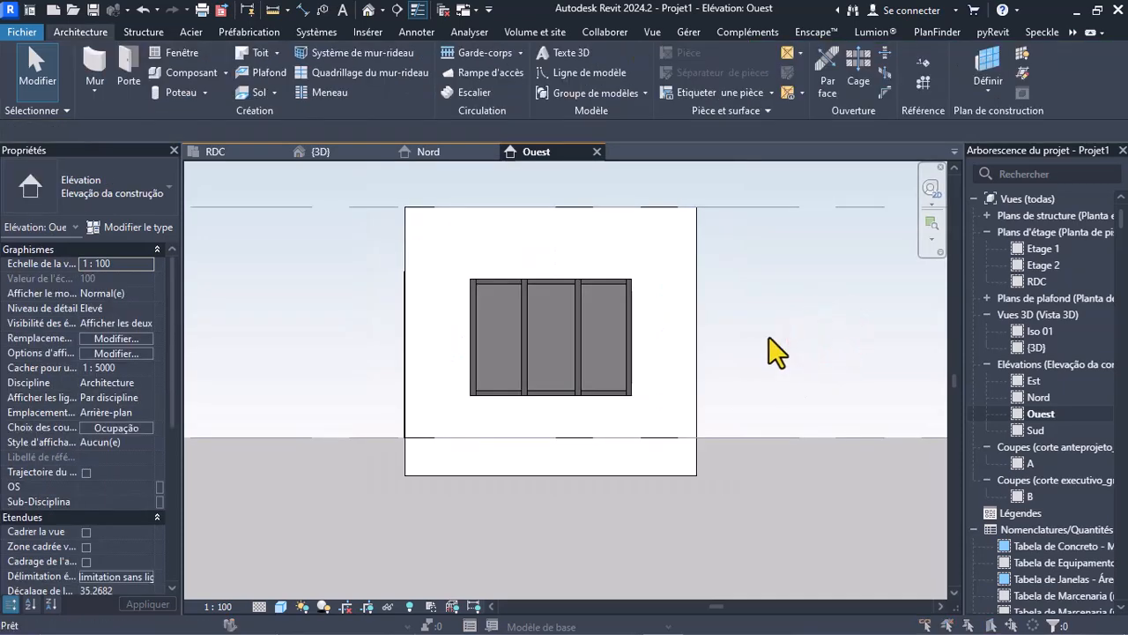
pyautogui.click(626, 415)
pyautogui.click(459, 255)
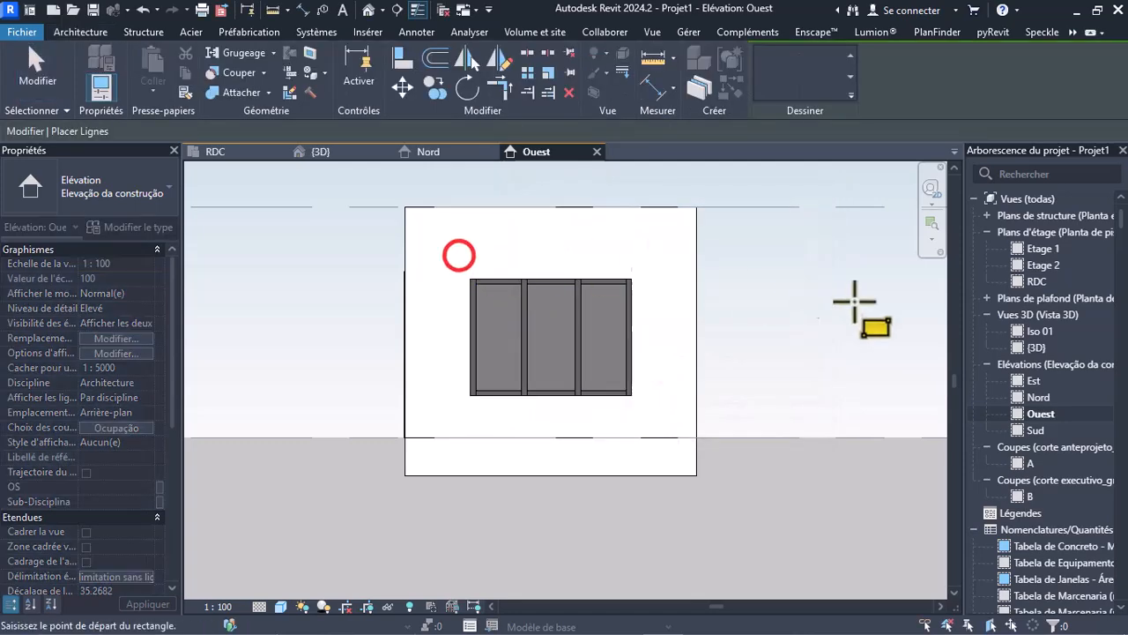
pyautogui.click(759, 55)
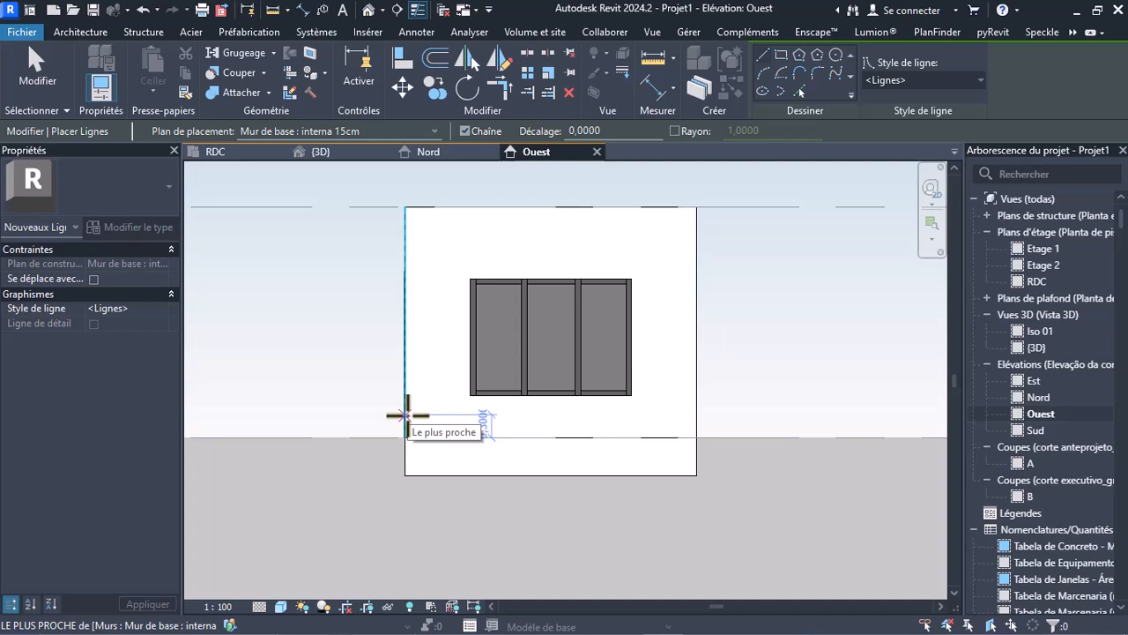
pyautogui.click(406, 414)
pyautogui.write('.5')
pyautogui.press('Return')
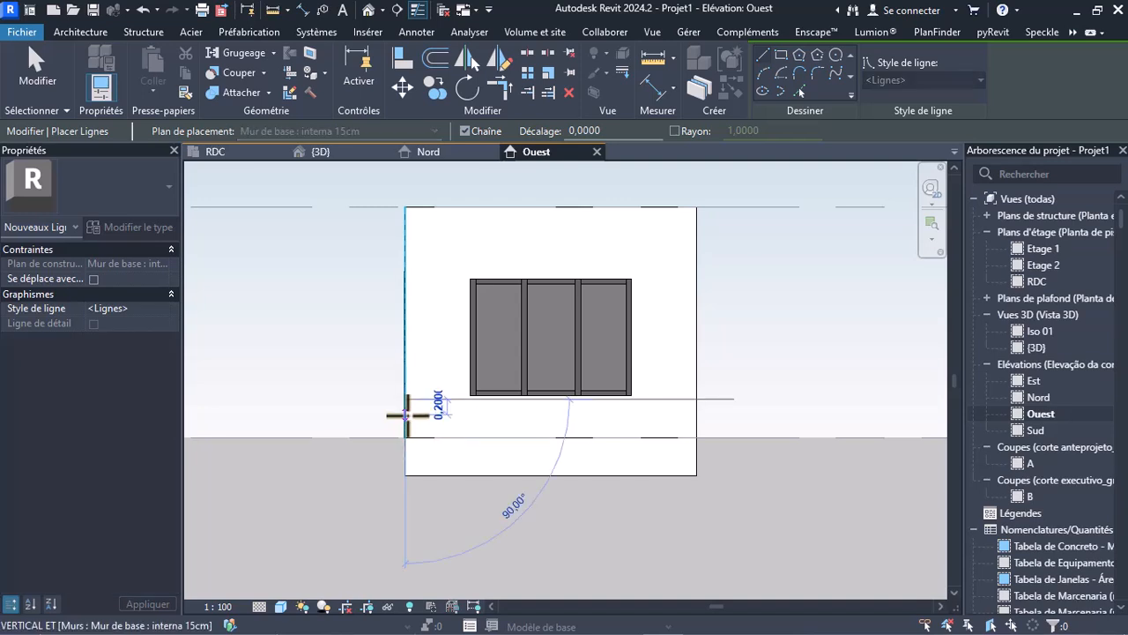
pyautogui.click(787, 401)
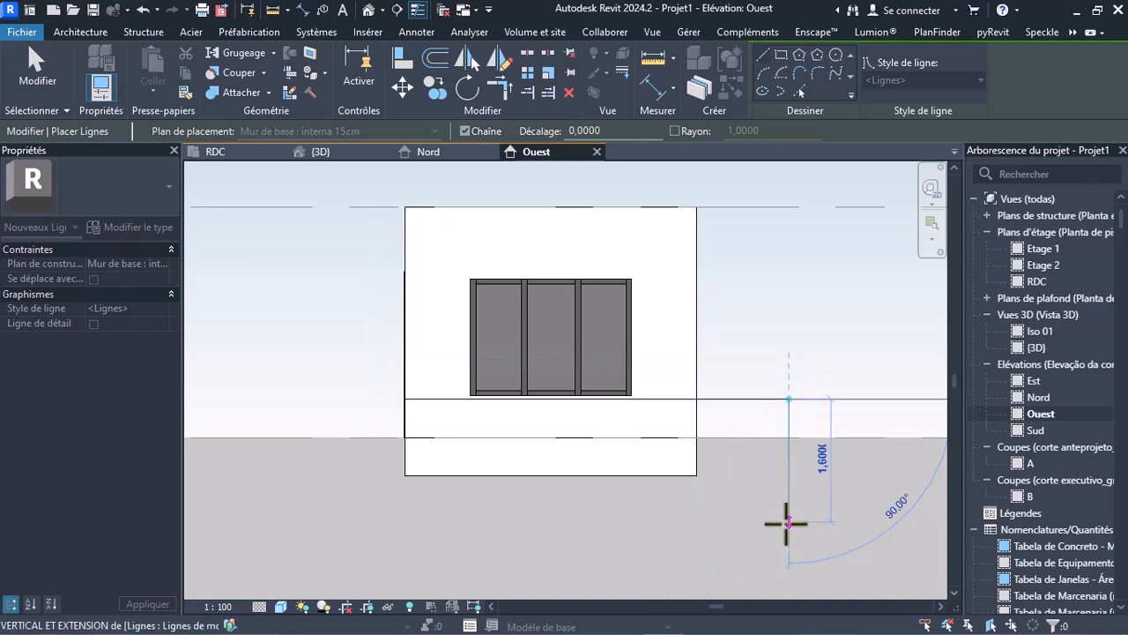
pyautogui.press('Escape')
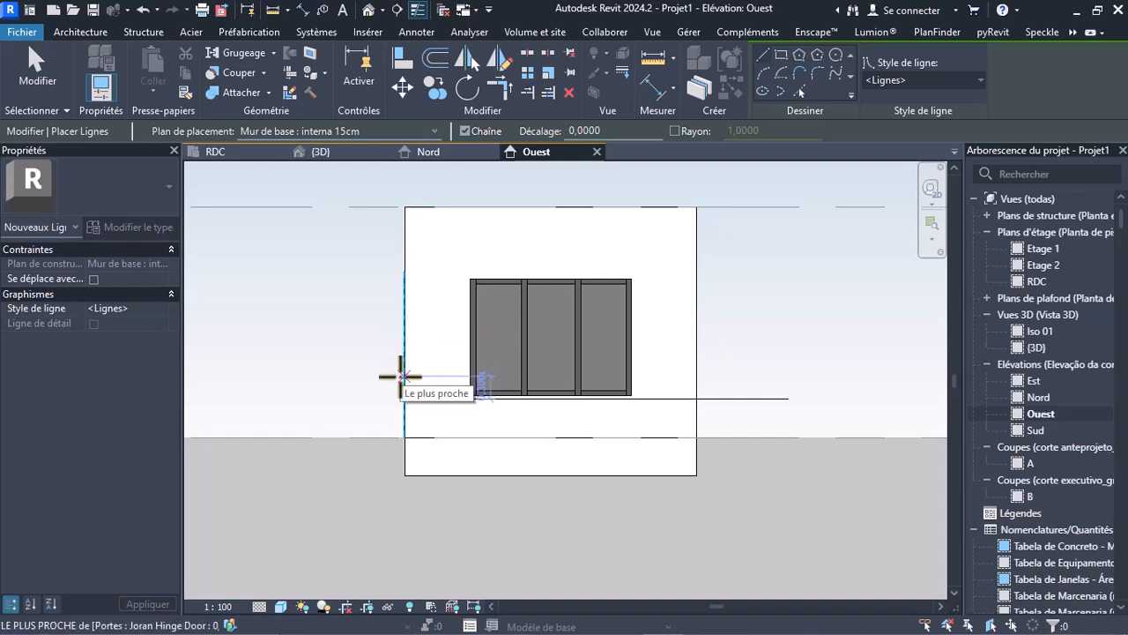
# Draw a second horizontal model line 1.25 m above the first one, across the wall and past its far edge
pyautogui.write('1')
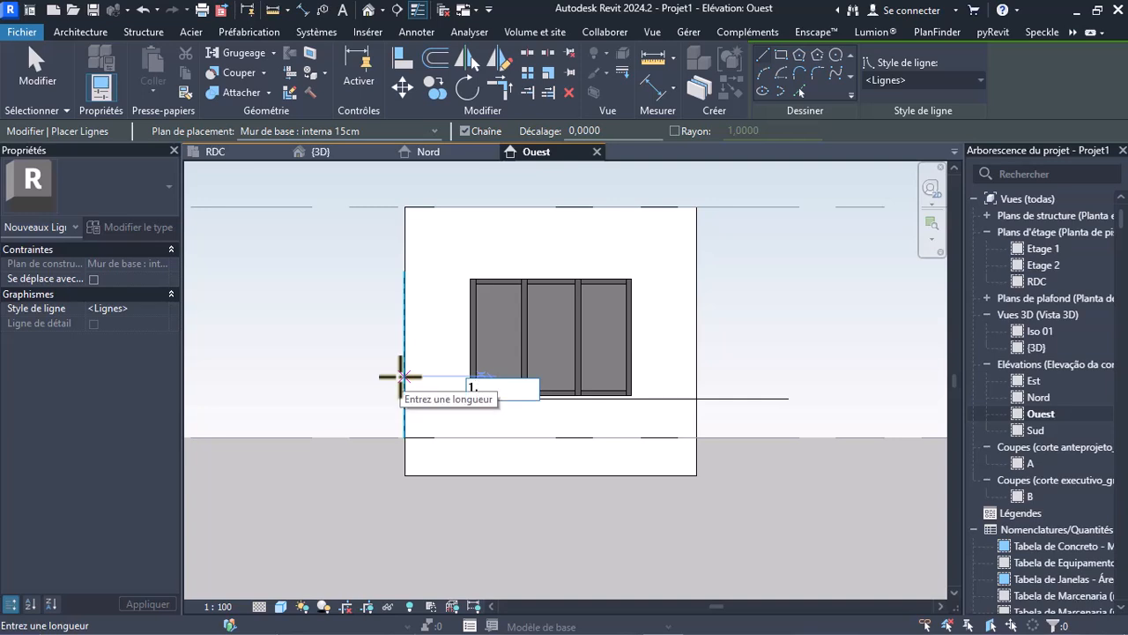
pyautogui.write('.2')
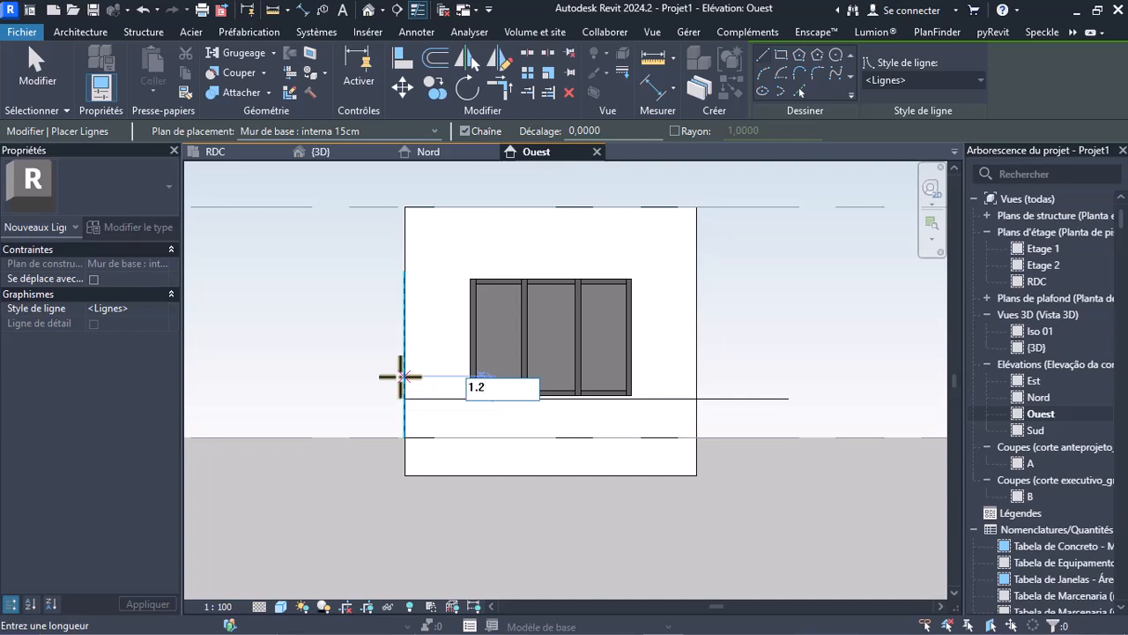
pyautogui.write('5')
pyautogui.press('Return')
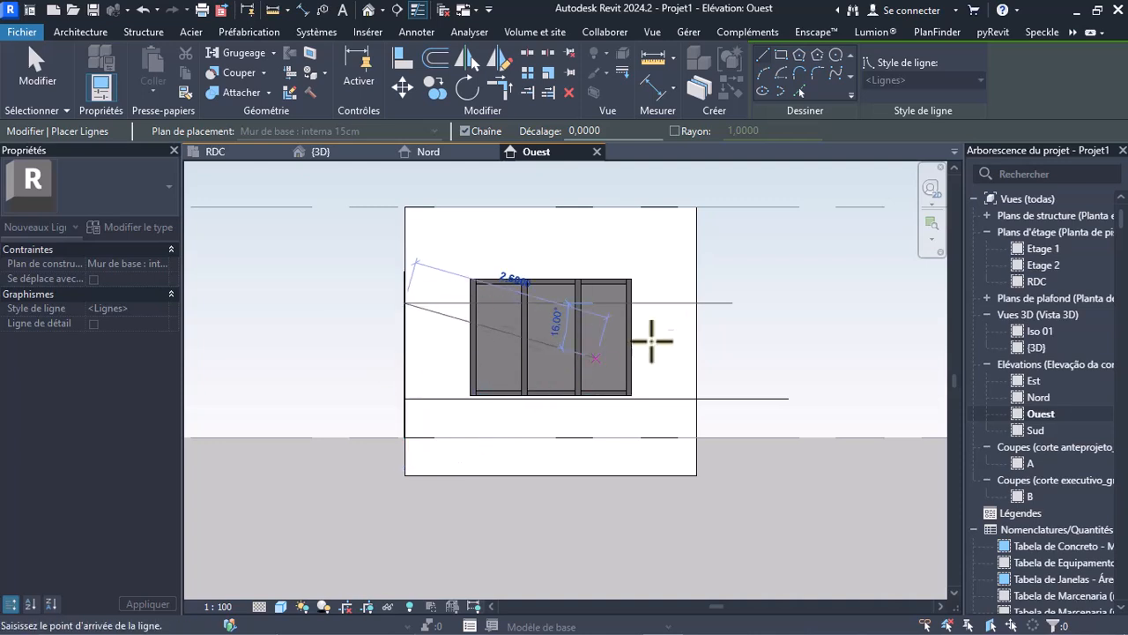
pyautogui.click(772, 302)
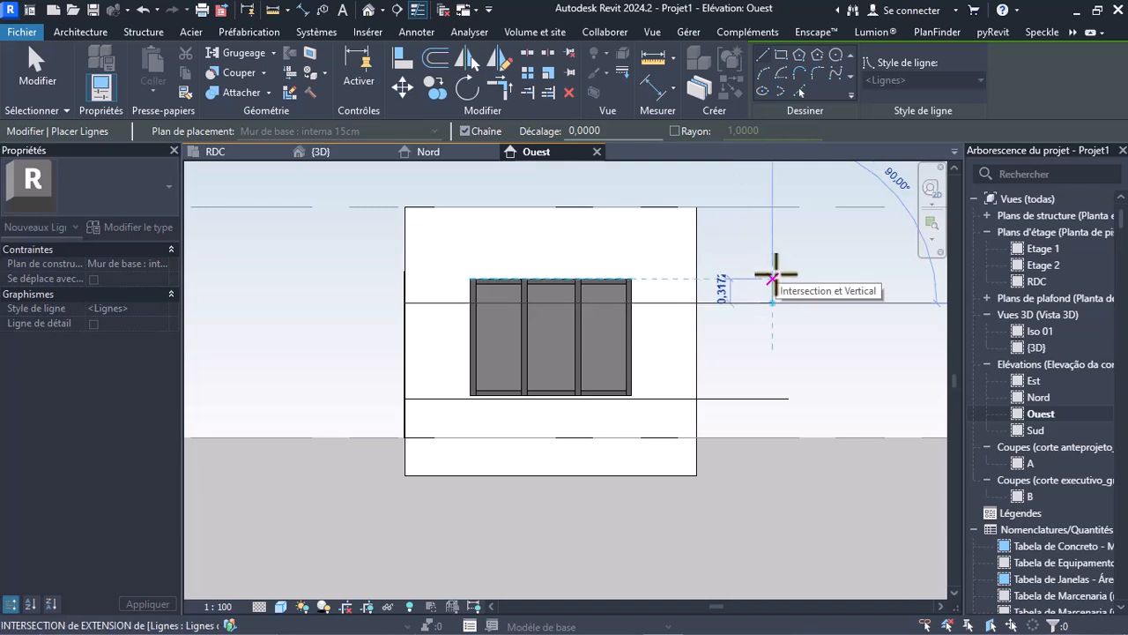
pyautogui.press('Escape')
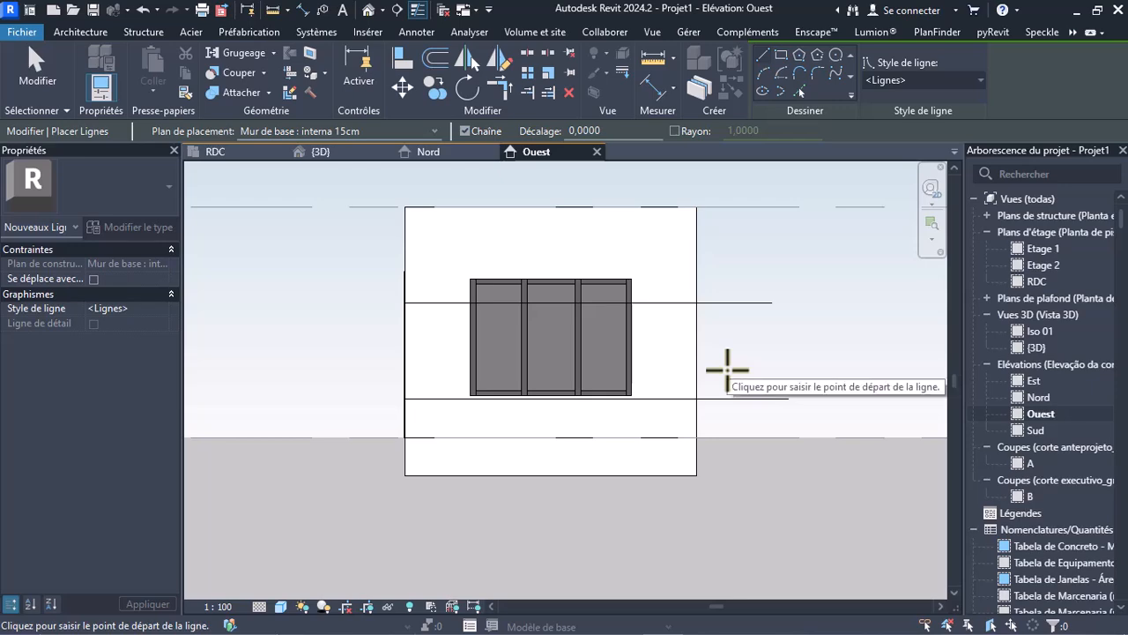
# Delete the upper guide line that crosses the curtain wall in the Ouest elevation
pyautogui.press('Escape')
pyautogui.click(736, 302)
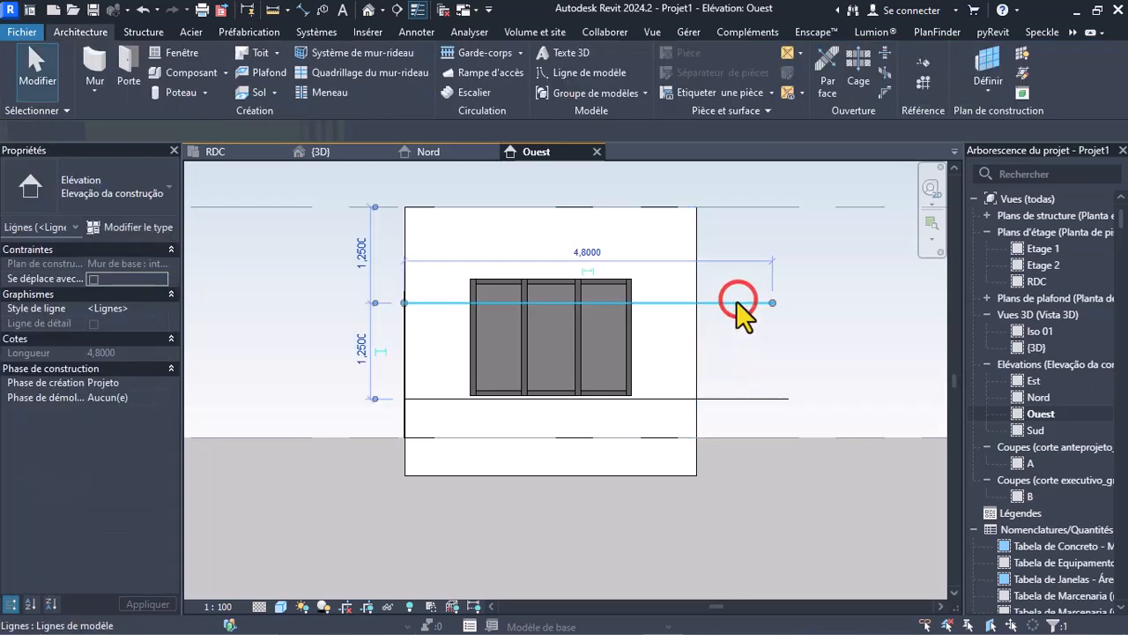
pyautogui.press('Delete')
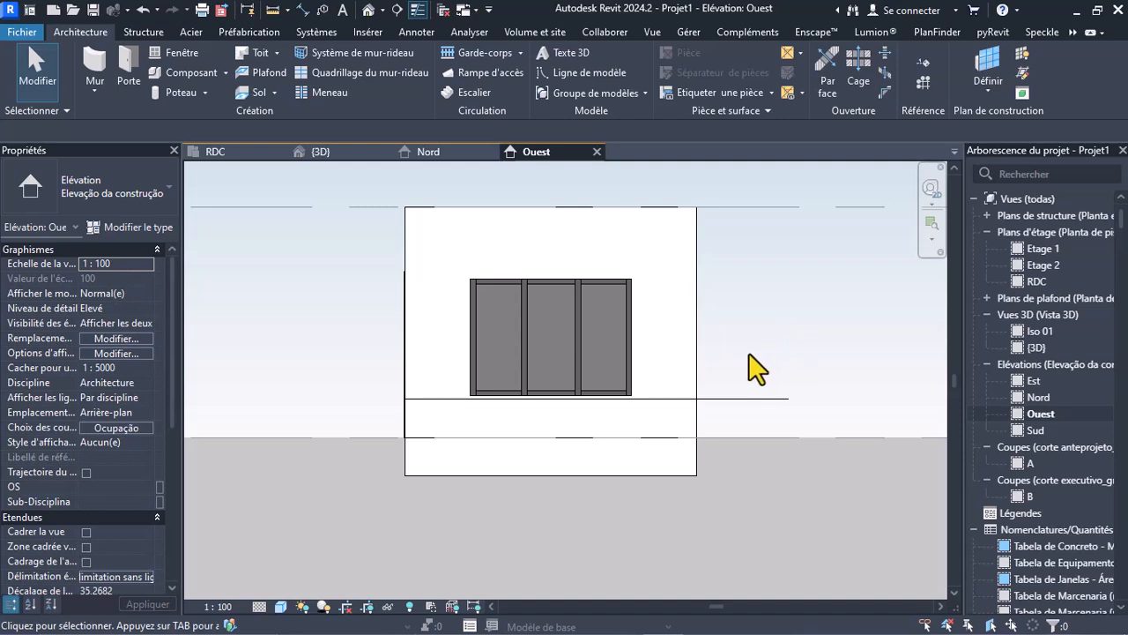
# Examine the remaining guide line's height above the RDC level and its distance from the curtain wall's lower edge
pyautogui.scroll(3, 528, 436)
pyautogui.scroll(2, 542, 427)
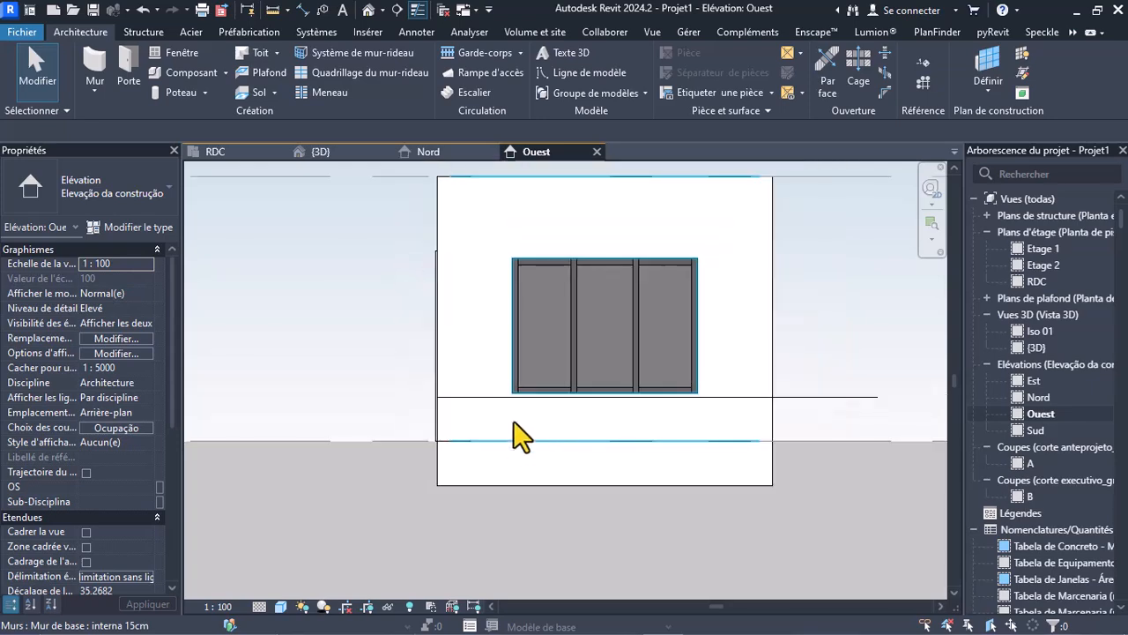
pyautogui.click(433, 367)
pyautogui.scroll(-2, 338, 405)
pyautogui.scroll(1, 877, 418)
pyautogui.scroll(-1, 877, 415)
pyautogui.scroll(-1, 599, 445)
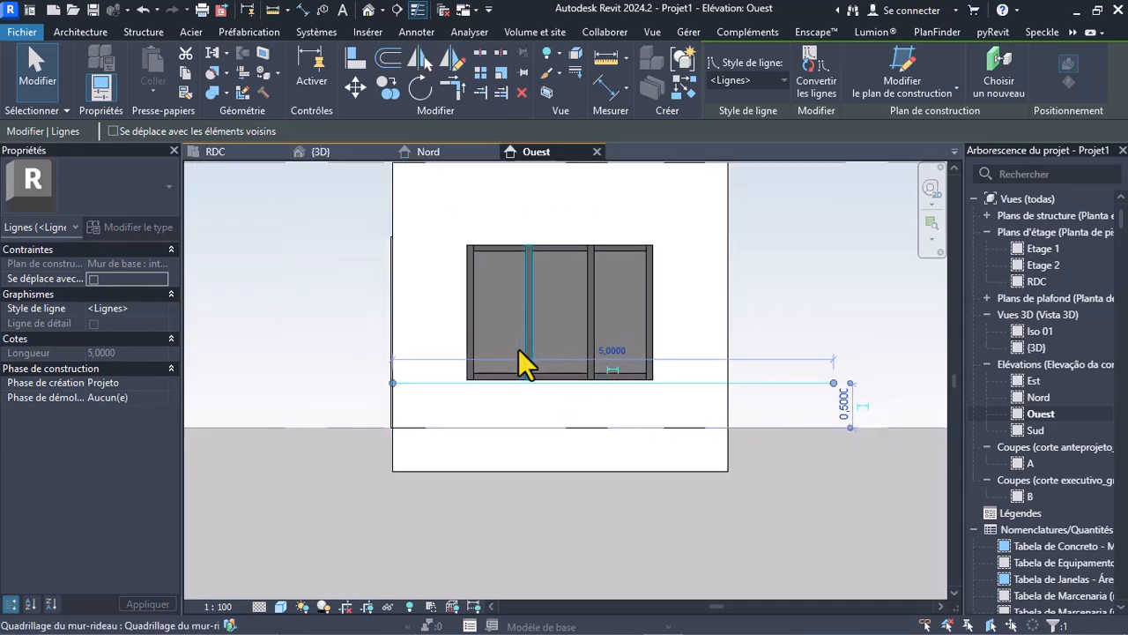
pyautogui.click(761, 312)
pyautogui.scroll(1, 581, 340)
pyautogui.scroll(-1, 650, 383)
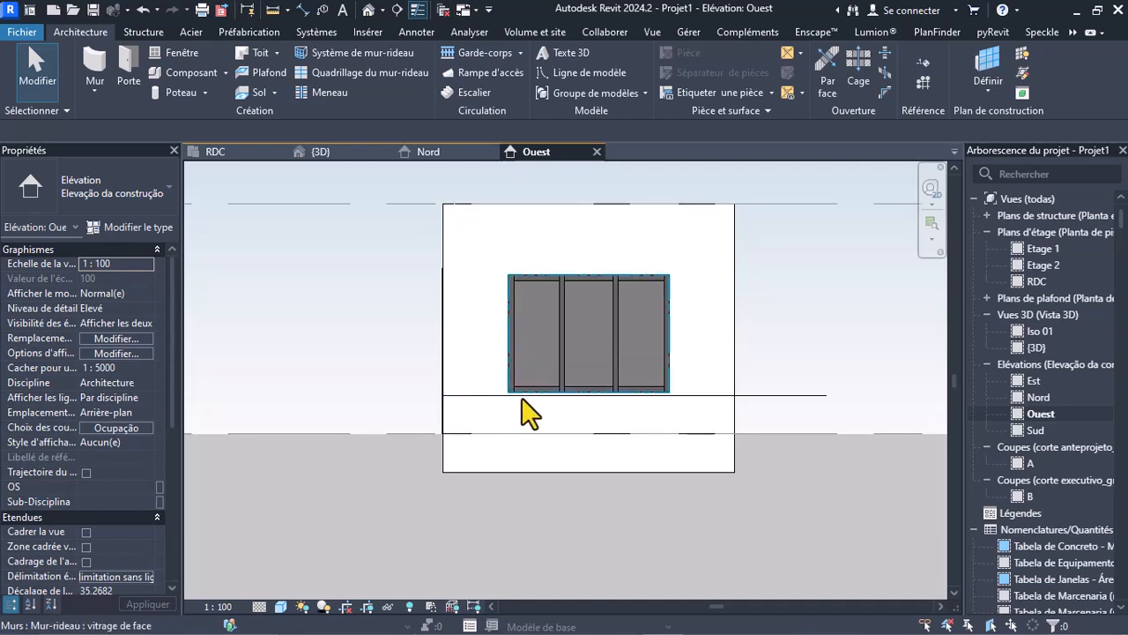
pyautogui.scroll(1, 529, 411)
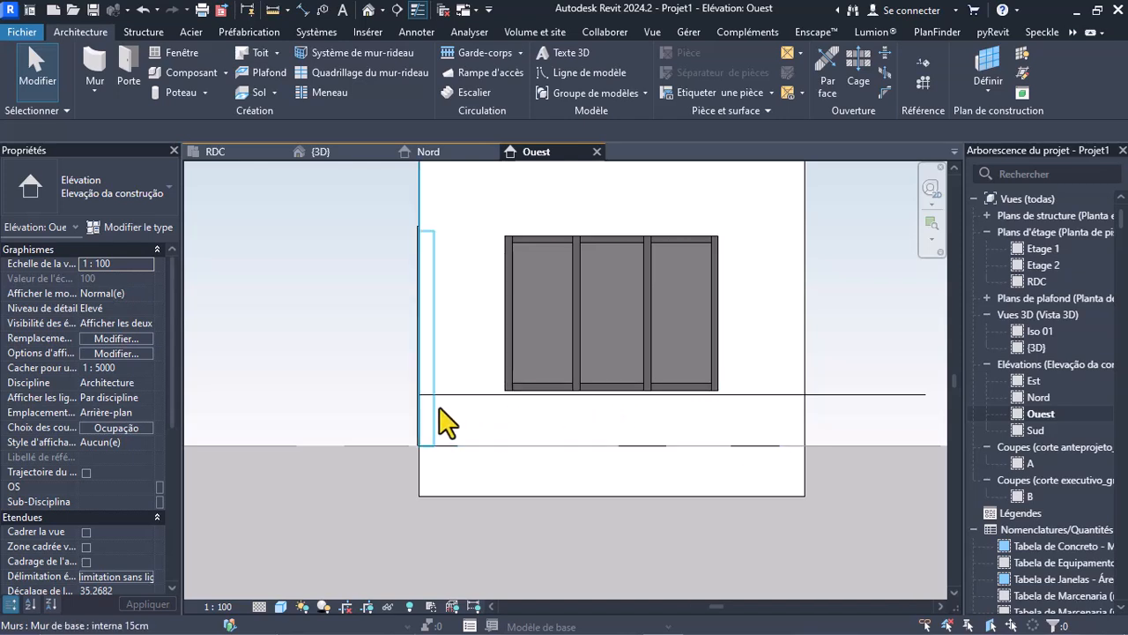
pyautogui.scroll(-1, 564, 391)
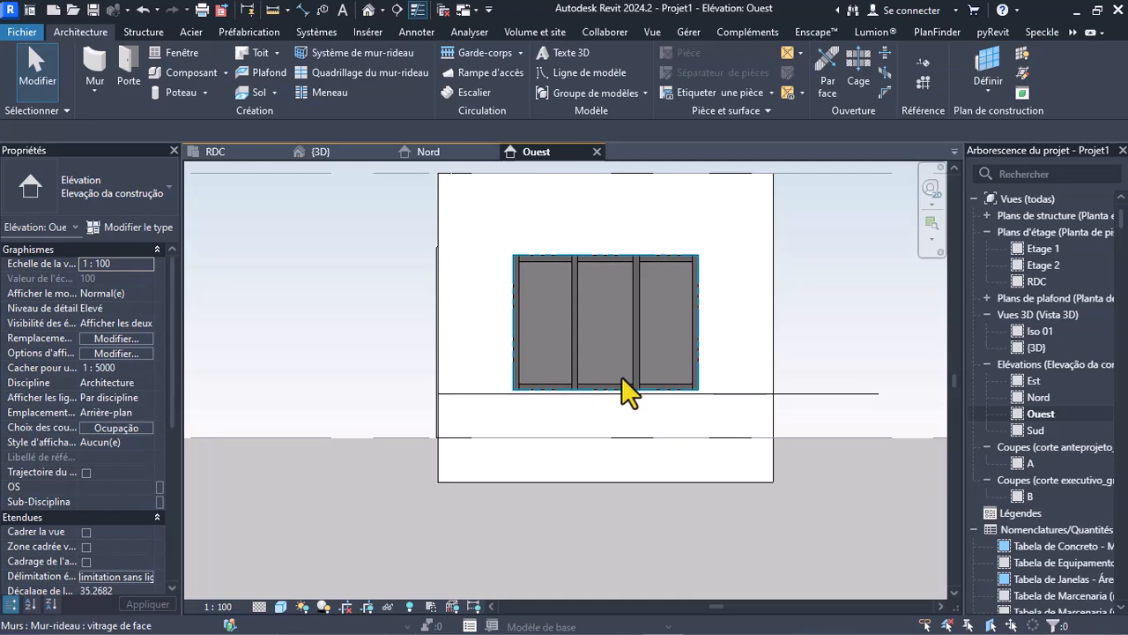
# Set the height of the curtain wall's upper edge above the RDC level to 2.15 m
pyautogui.click(666, 302)
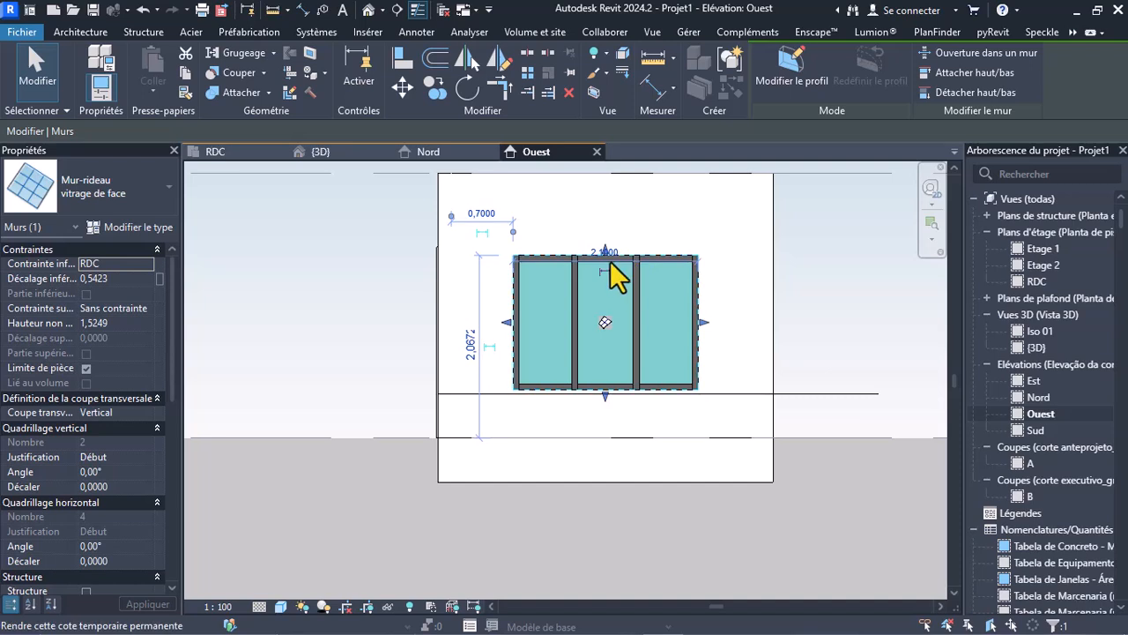
pyautogui.click(470, 347)
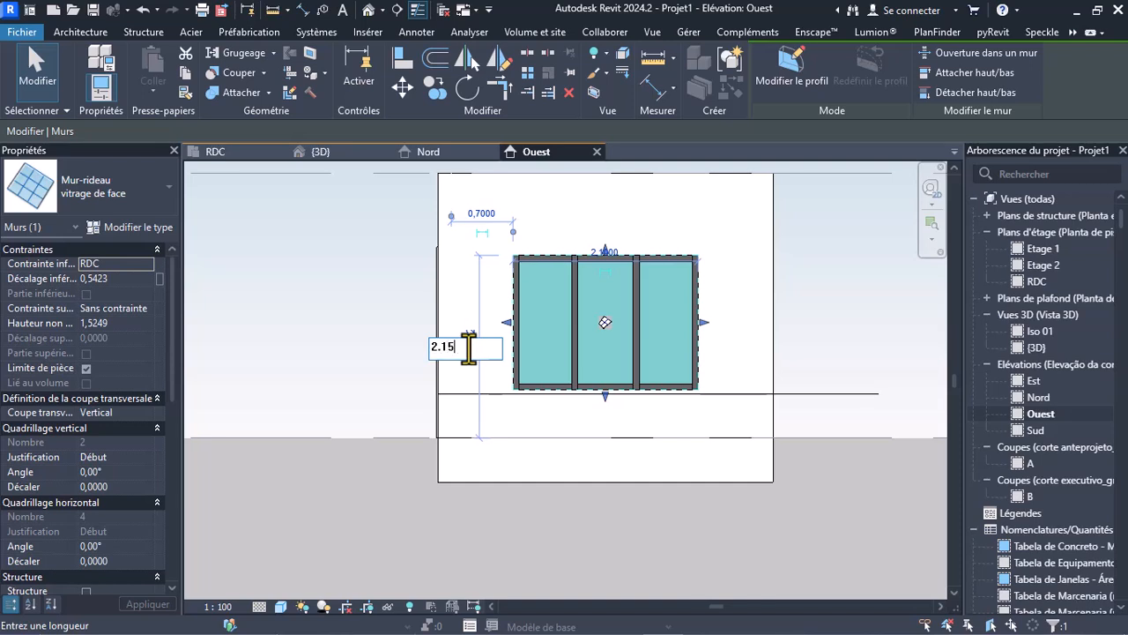
pyautogui.press('Return')
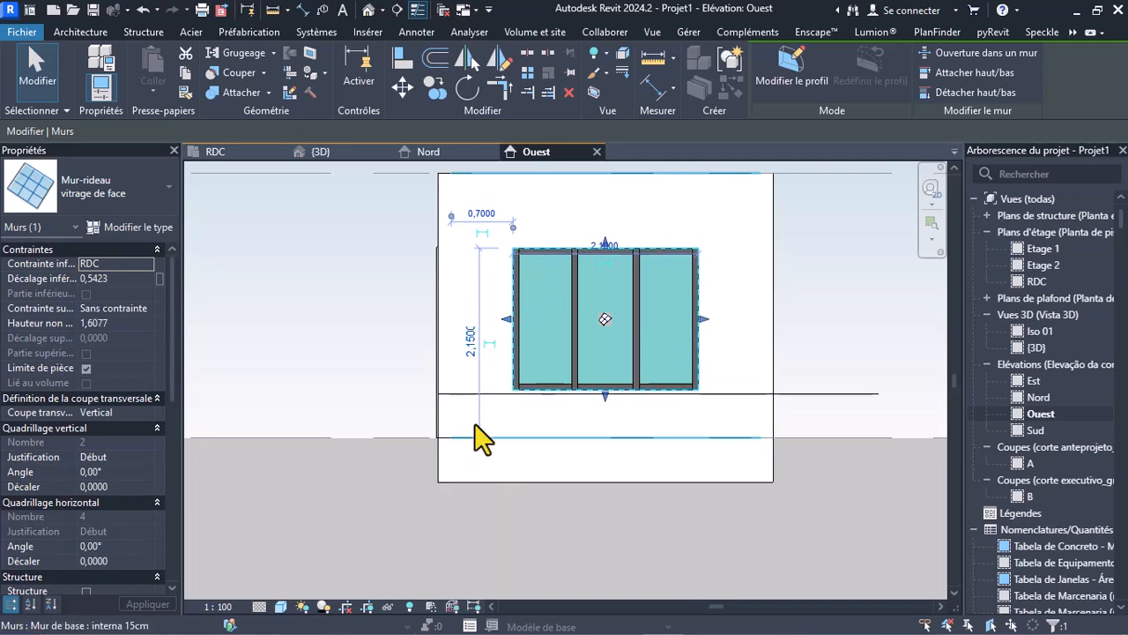
pyautogui.click(476, 304)
pyautogui.click(352, 377)
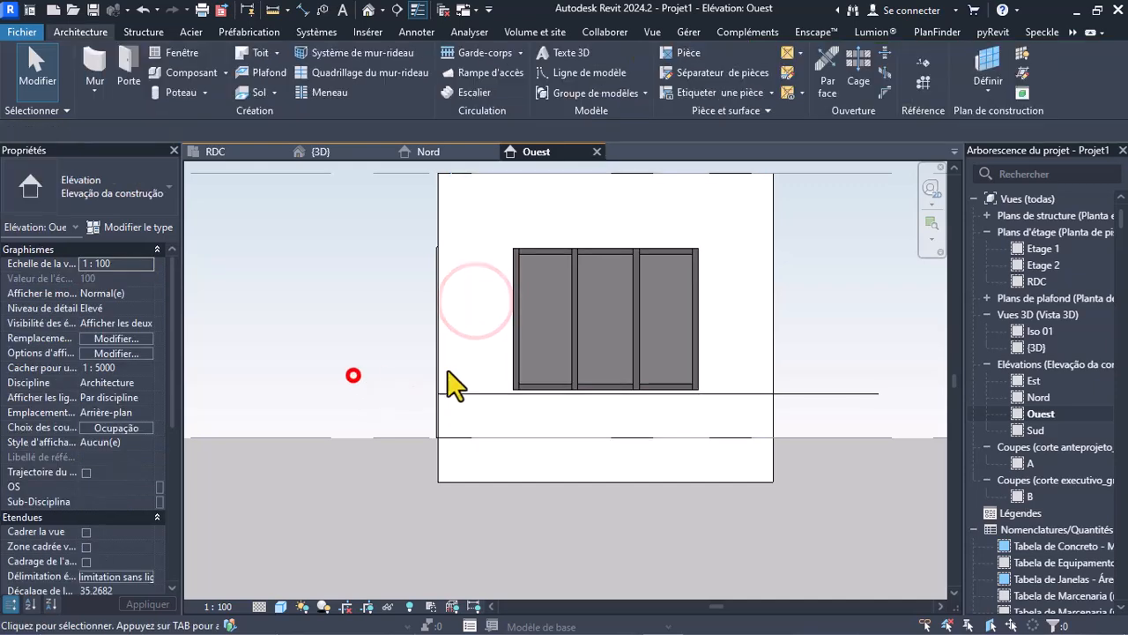
pyautogui.click(538, 273)
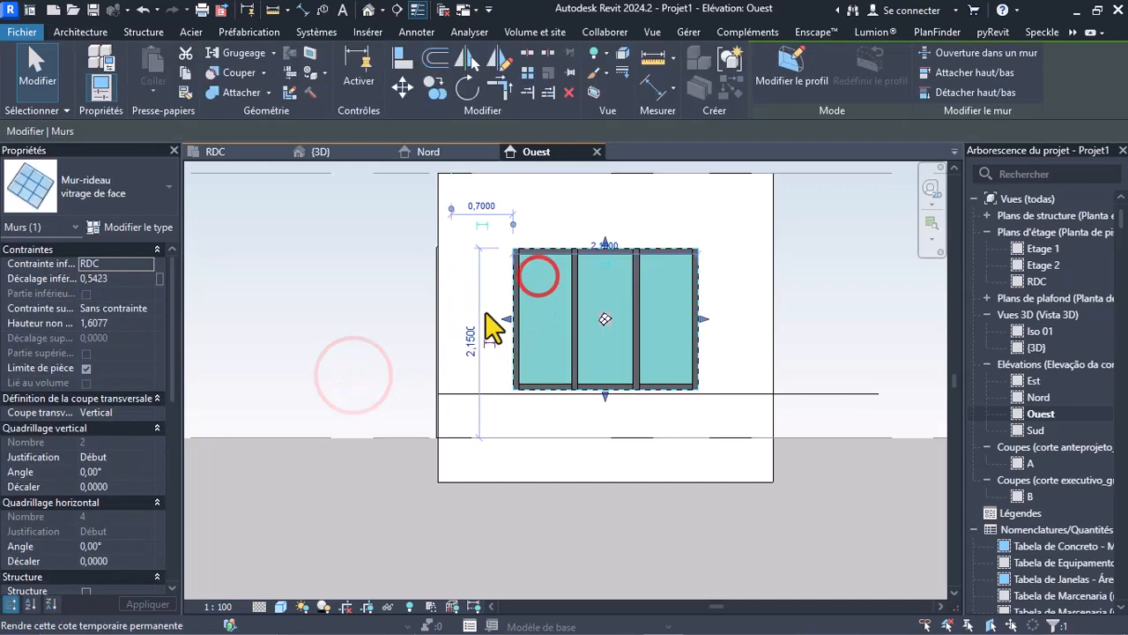
pyautogui.click(481, 429)
pyautogui.moveTo(485, 411); pyautogui.dragTo(485, 411)
pyautogui.click(531, 295)
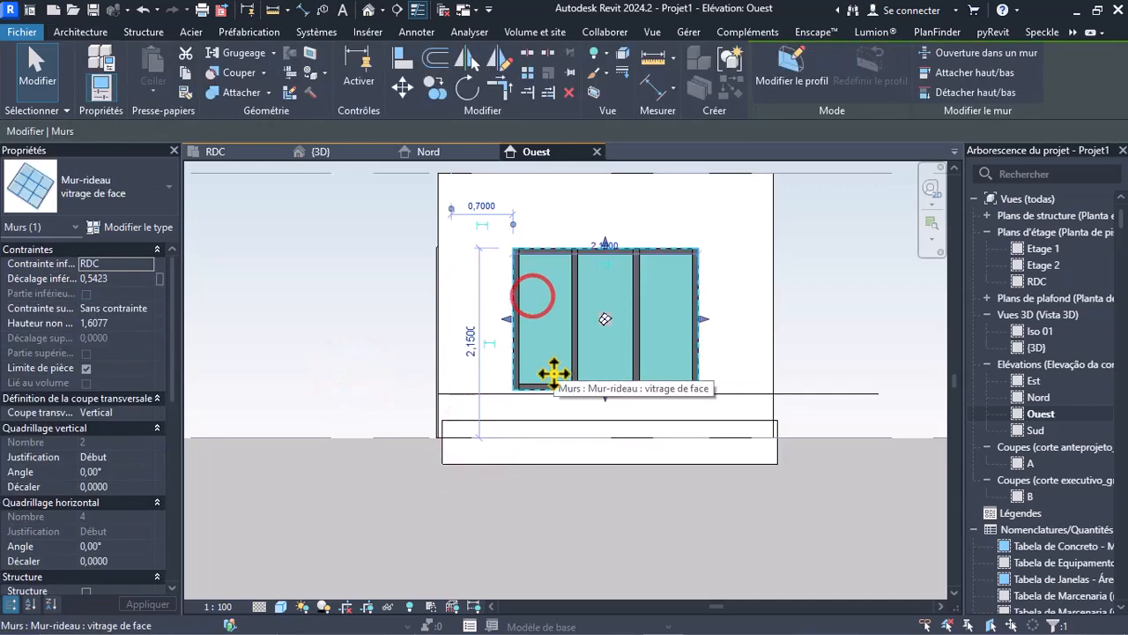
pyautogui.press('Escape')
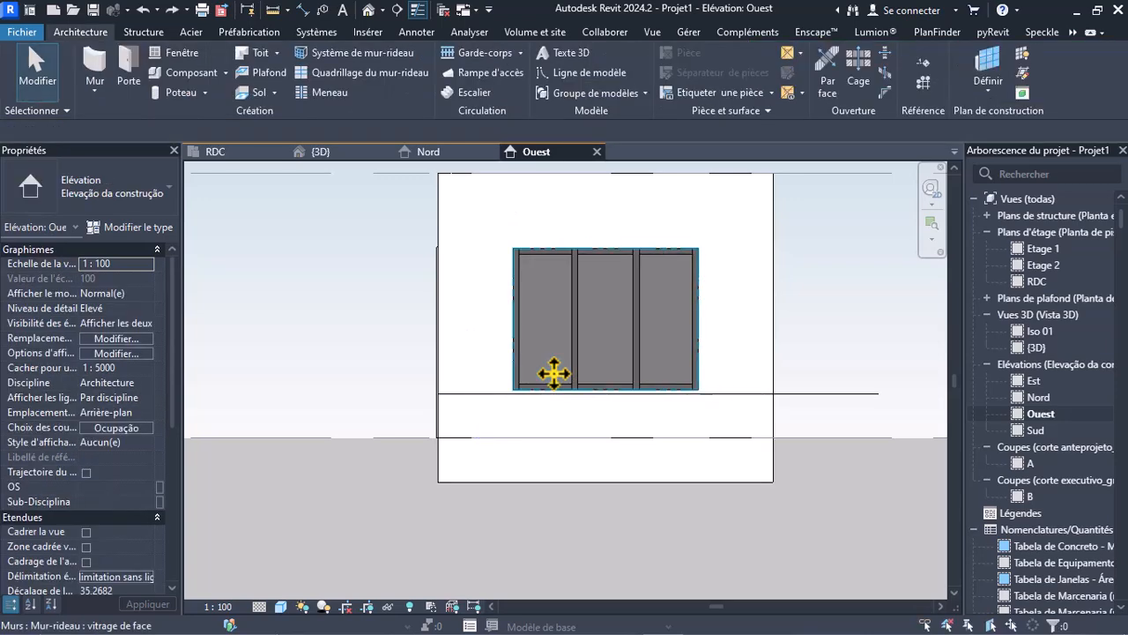
# Stretch the curtain wall's lower edge down to the guide line 0.5 m above the RDC level
pyautogui.click(775, 393)
pyautogui.scroll(3, 593, 421)
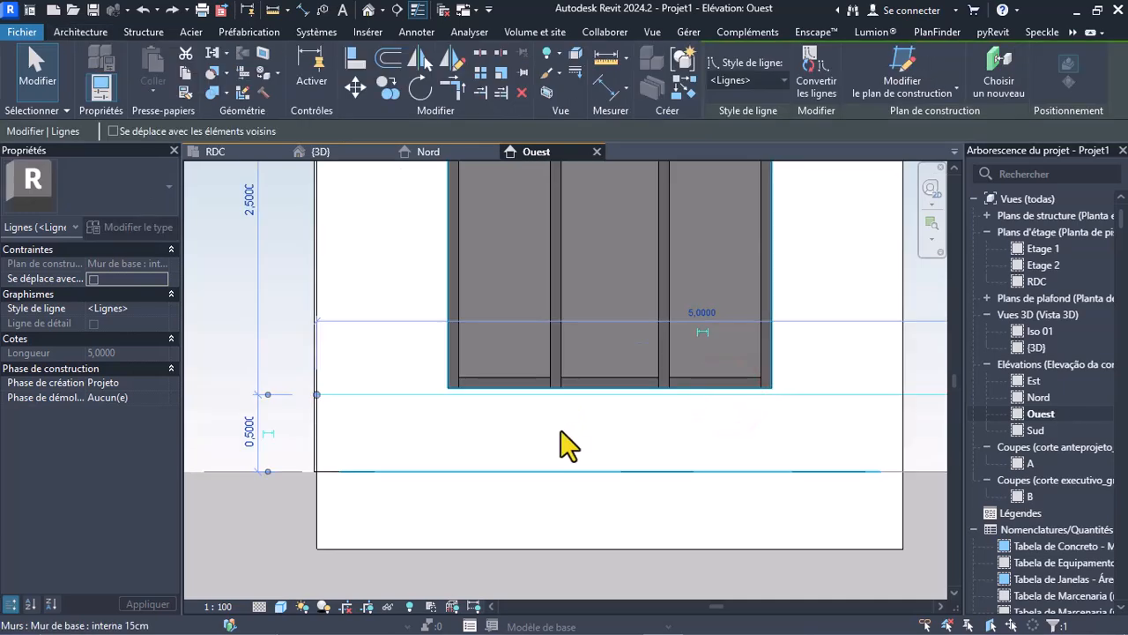
pyautogui.click(568, 350)
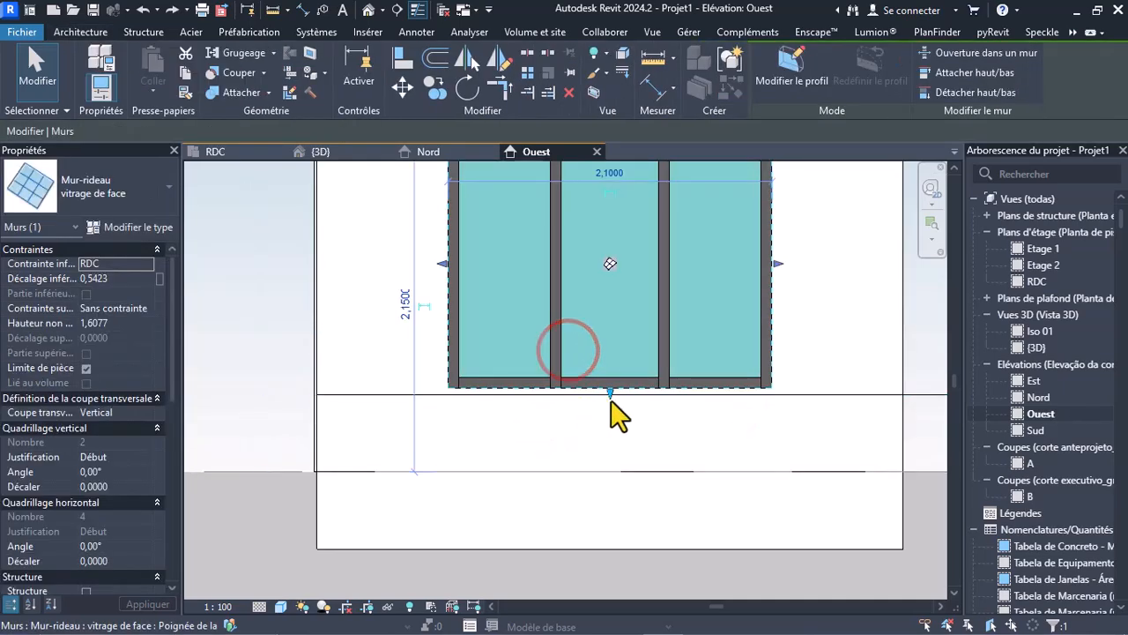
pyautogui.moveTo(608, 392); pyautogui.dragTo(611, 401)
pyautogui.scroll(-4, 529, 441)
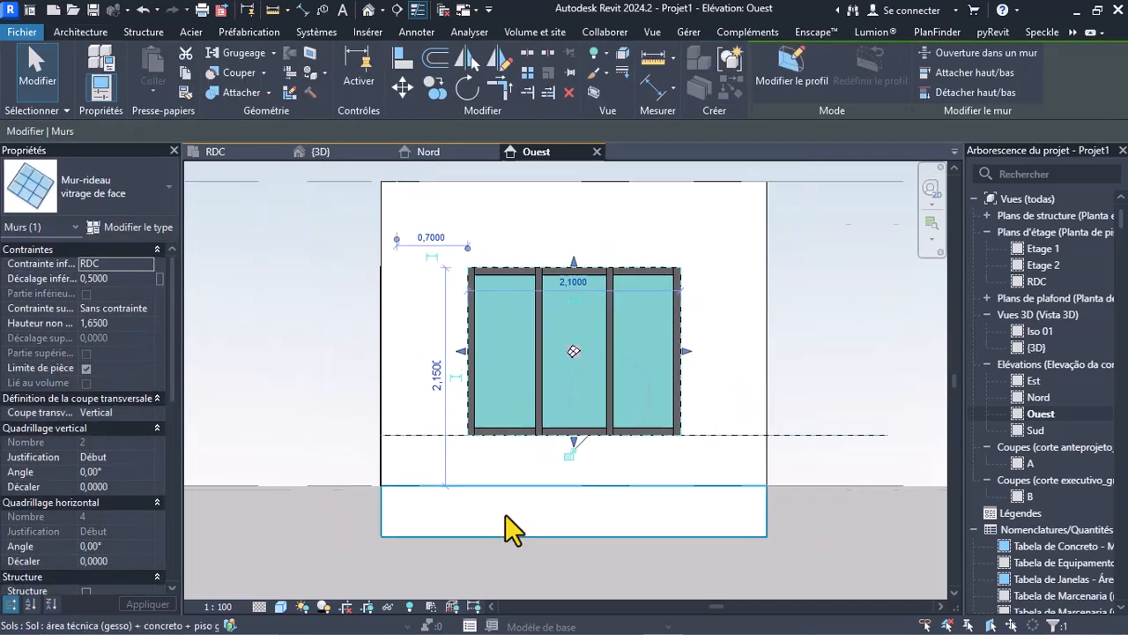
pyautogui.click(815, 372)
# Draw a horizontal model line about 3.9 m long across the wall, 1.60 m above the lower guide line
pyautogui.scroll(2, 545, 450)
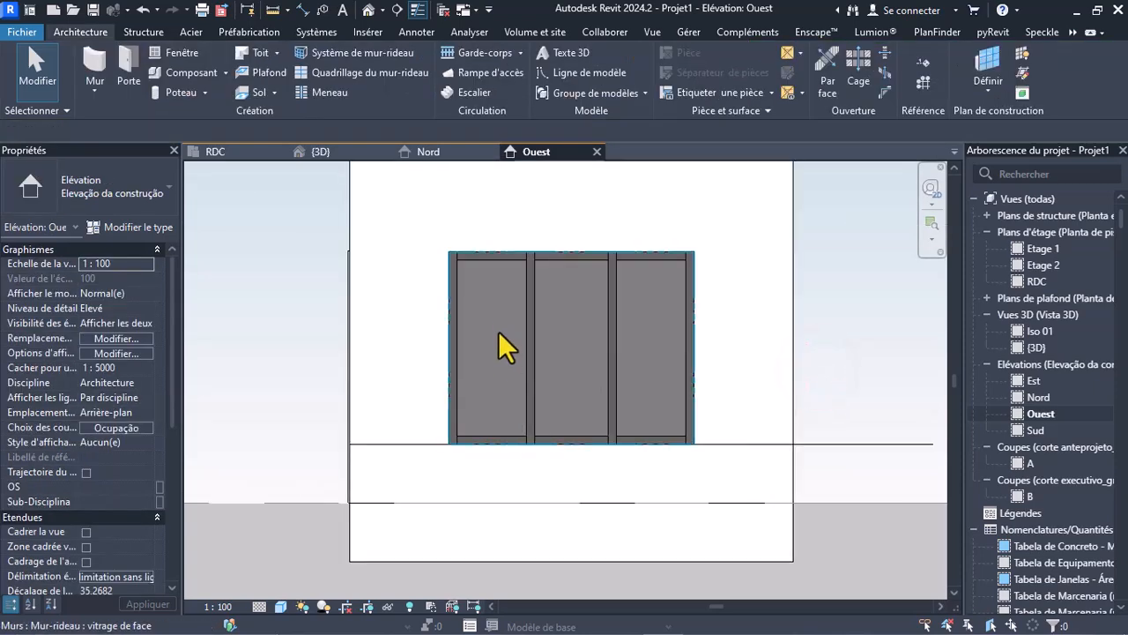
pyautogui.click(493, 265)
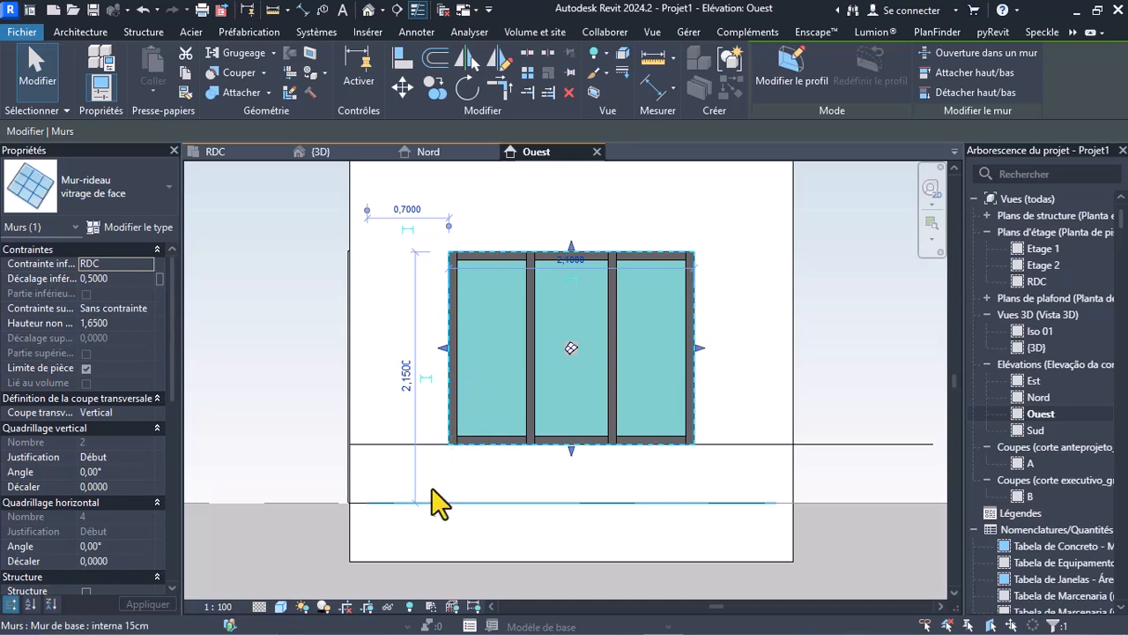
pyautogui.click(423, 461)
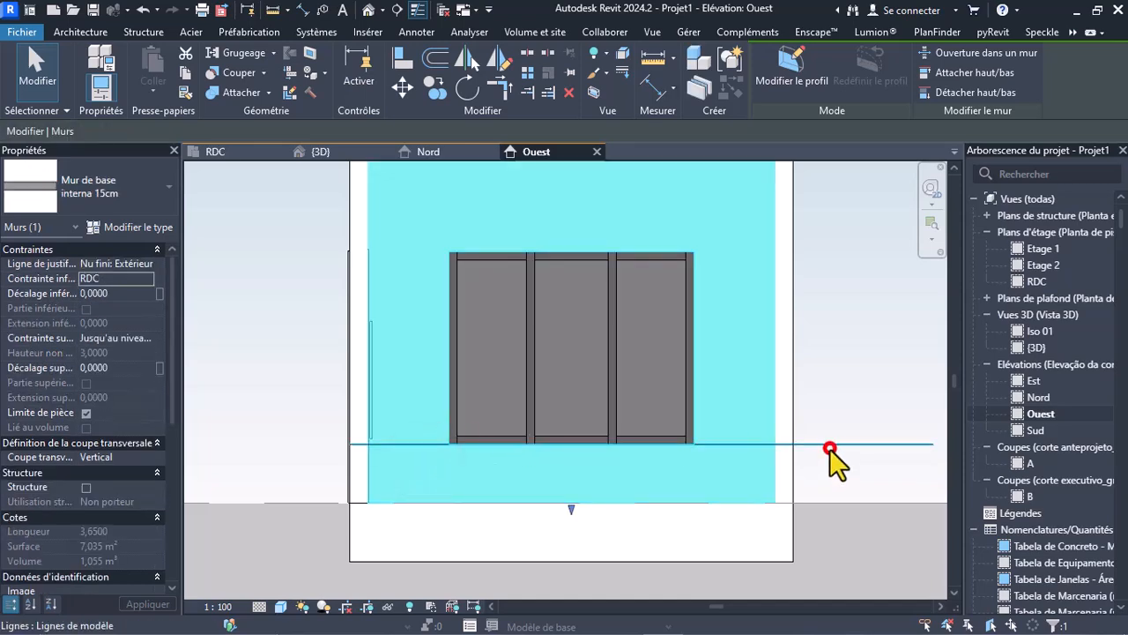
pyautogui.click(829, 445)
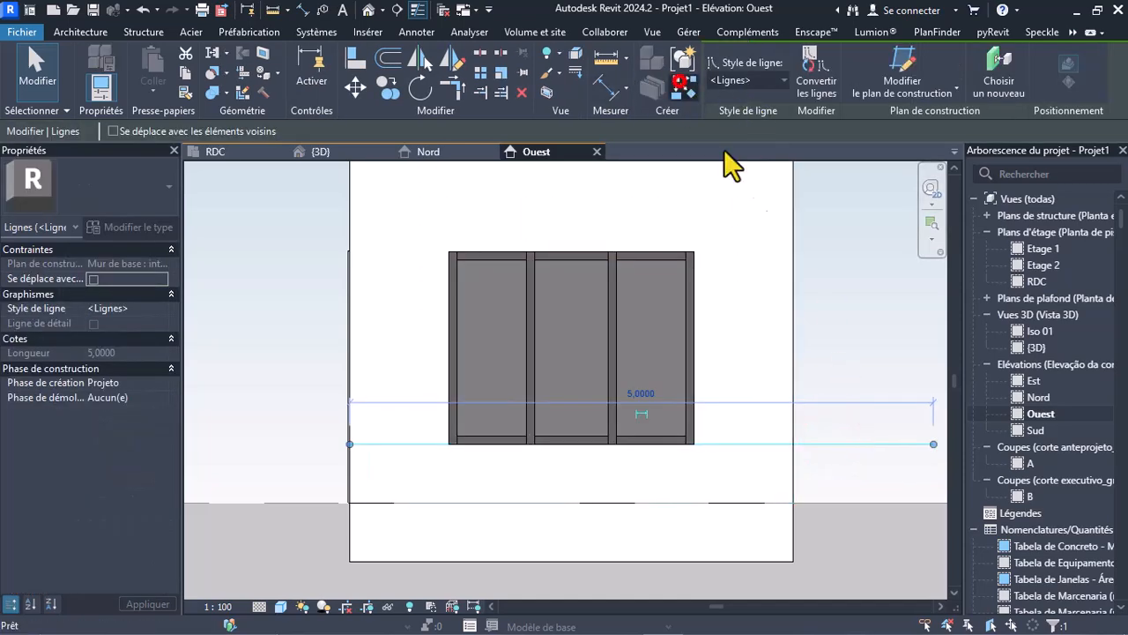
pyautogui.click(686, 94)
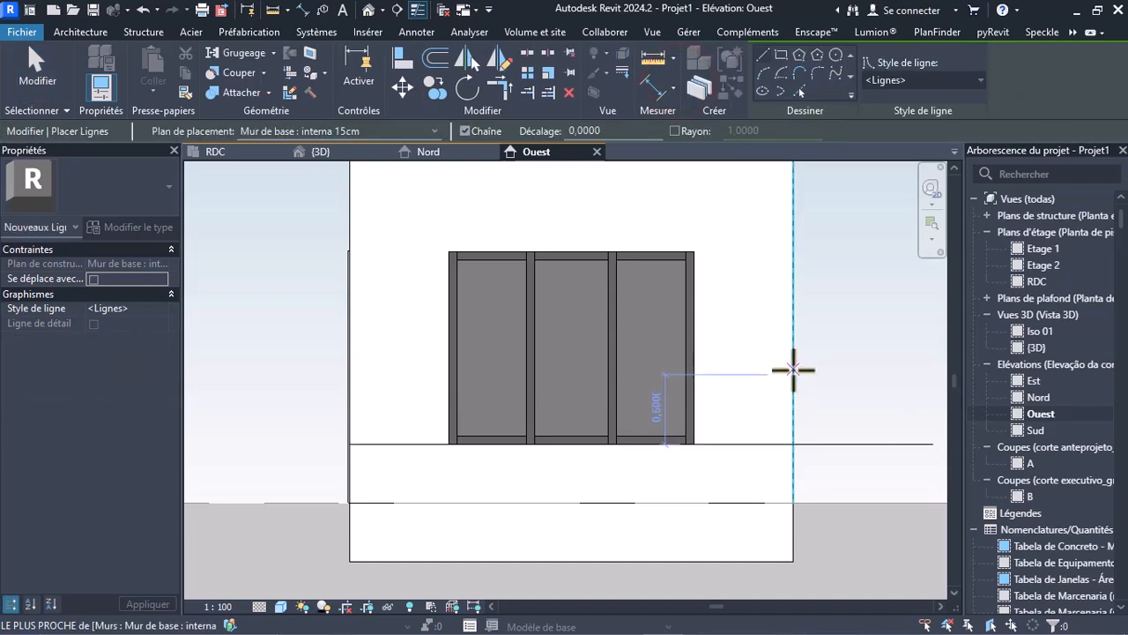
pyautogui.write('1.60')
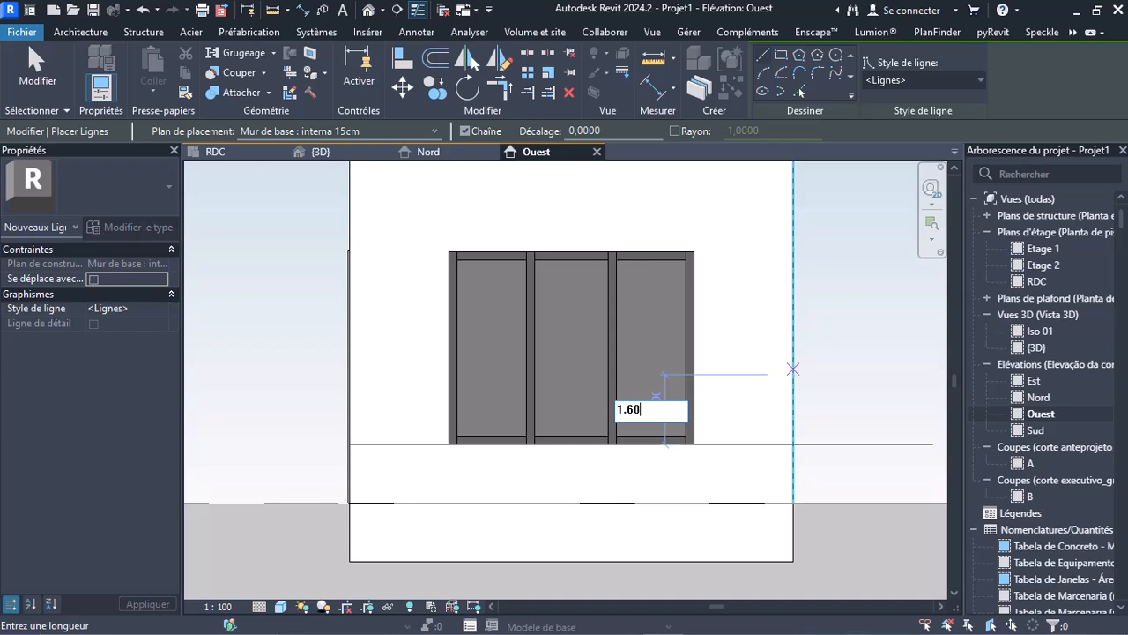
pyautogui.press('Return')
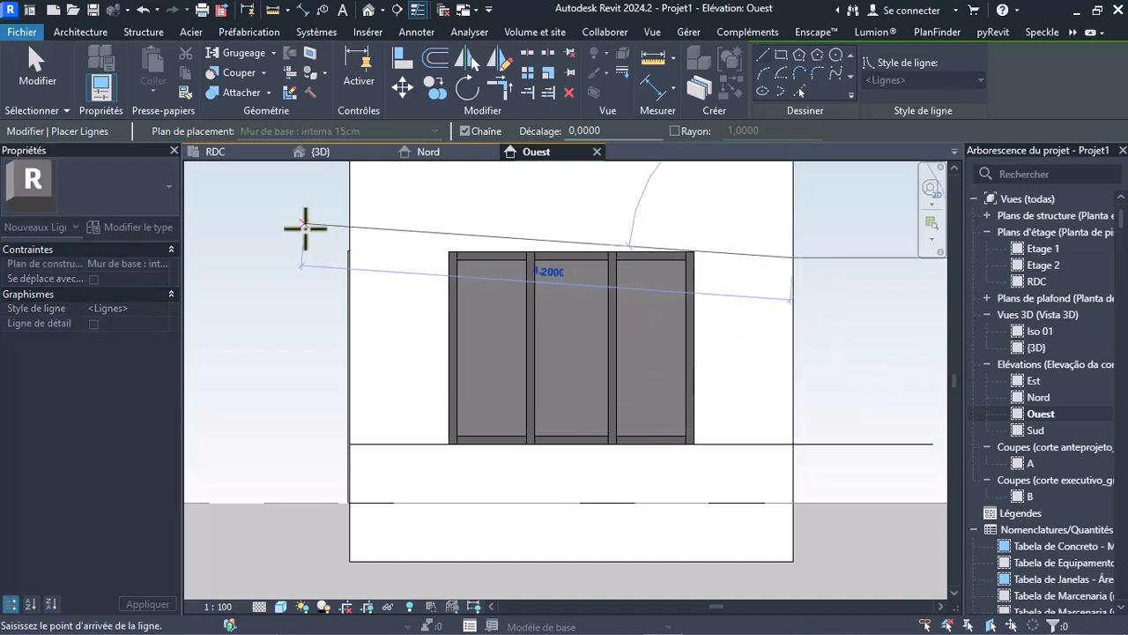
pyautogui.click(335, 257)
pyautogui.press('Escape')
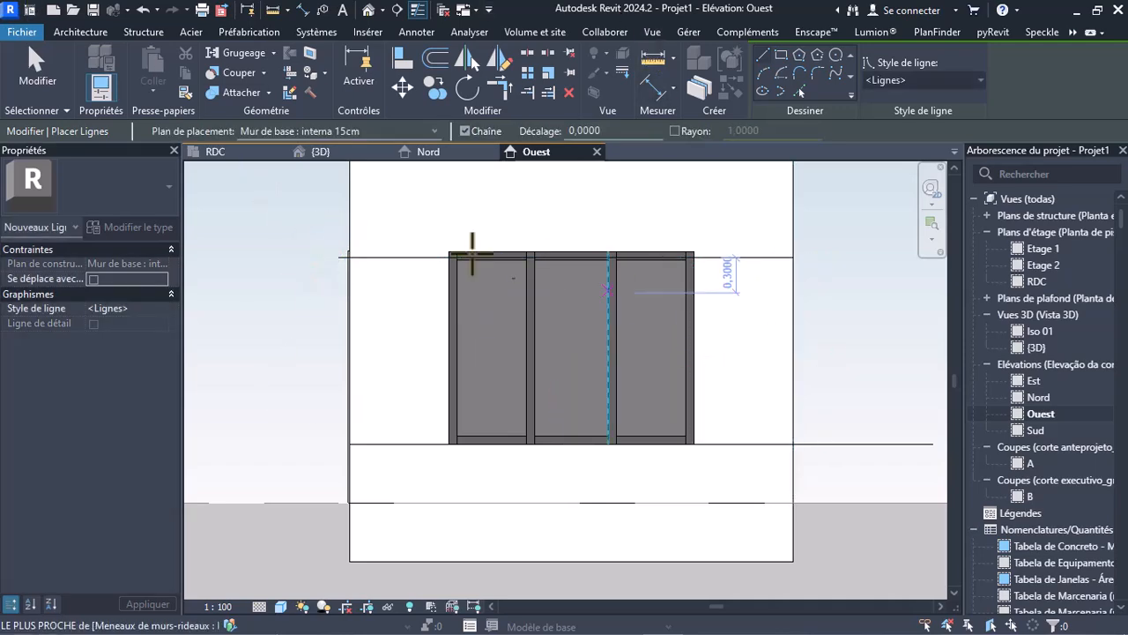
# Set the upper guide line's distance from the lower guide line to 1.65 m
pyautogui.click(43, 79)
pyautogui.click(756, 258)
pyautogui.click(818, 350)
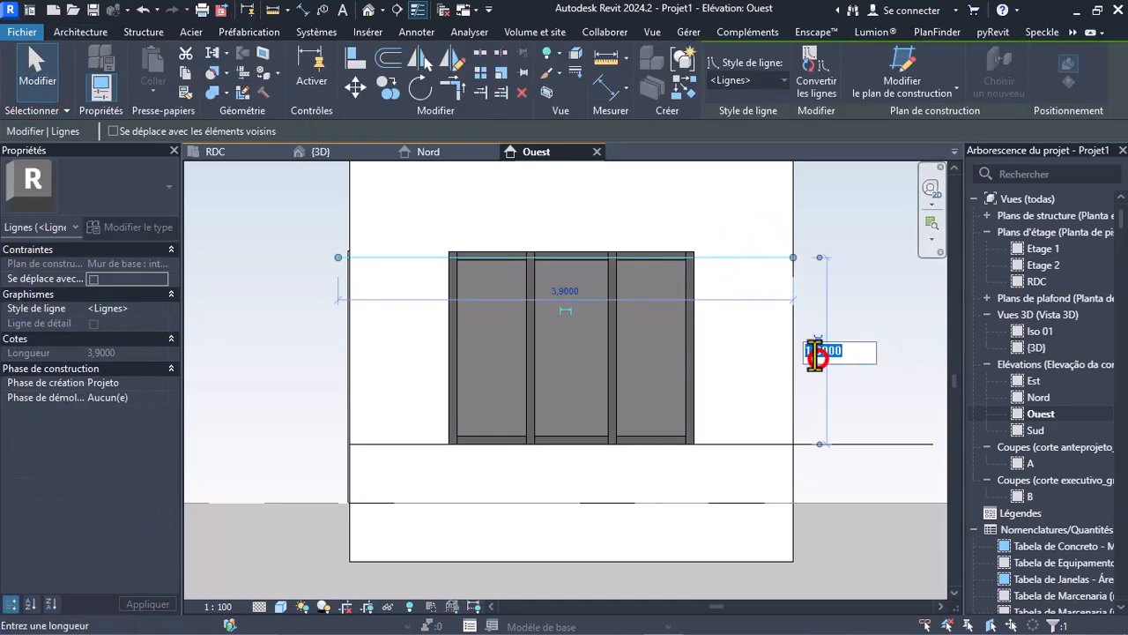
pyautogui.write('1,55')
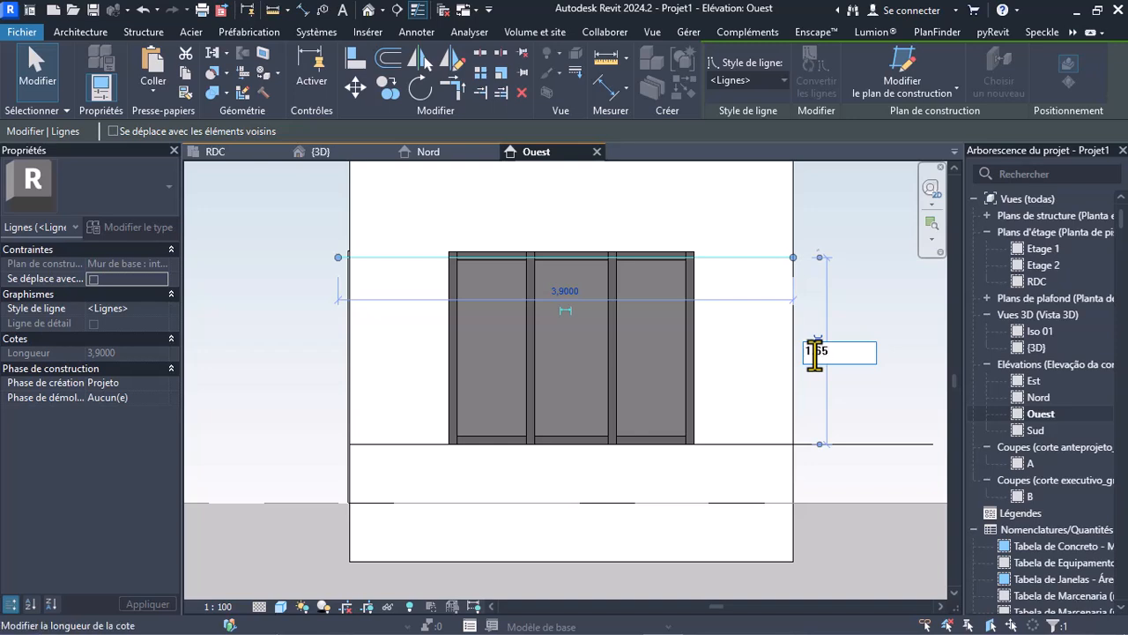
pyautogui.press('Return')
# Delete both horizontal guide lines at the curtain wall's upper and lower edges
pyautogui.click(788, 259)
pyautogui.click(838, 250)
pyautogui.click(744, 254)
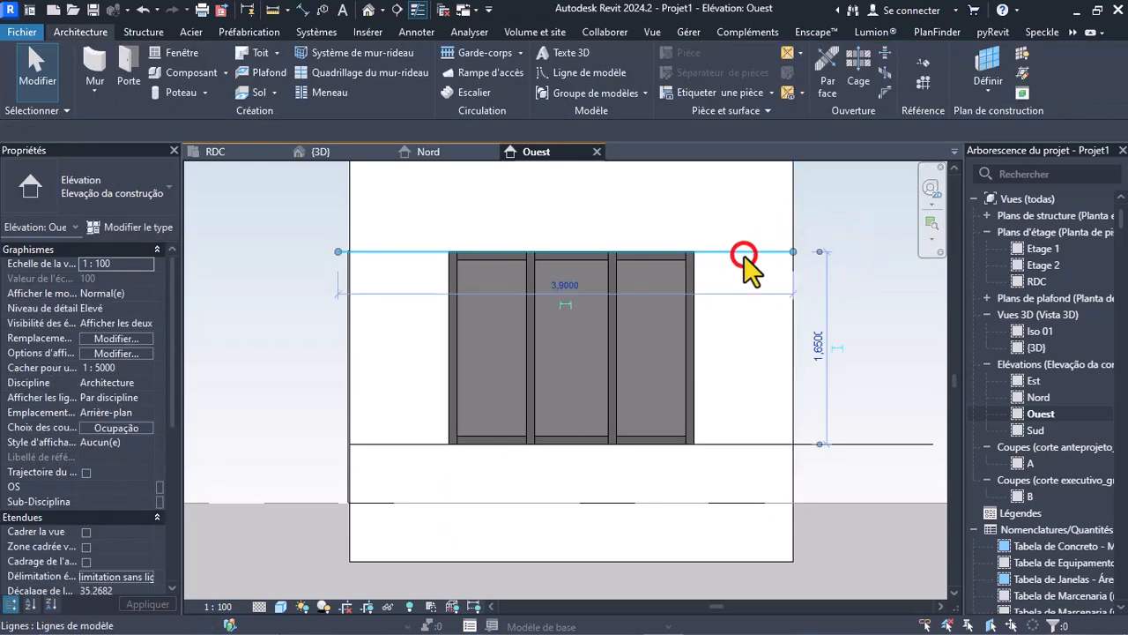
pyautogui.press('Escape')
pyautogui.click(872, 443)
pyautogui.press('Escape')
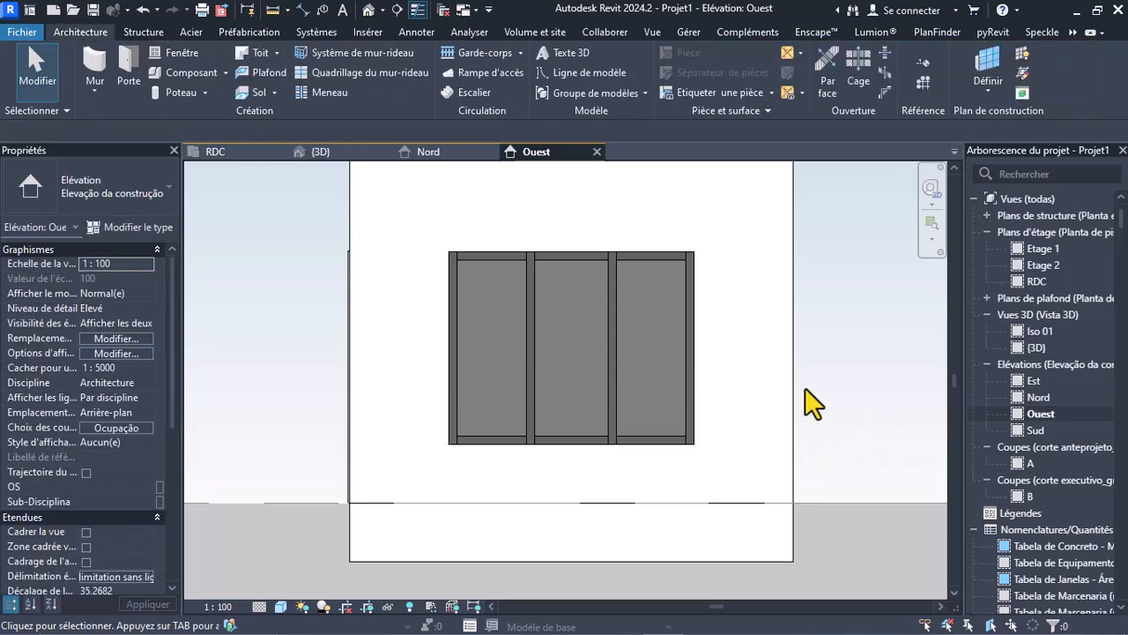
# Browse the window types and preview the janela 3 Folhas - 240 x 140 cm_growarq window in the Ouest elevation
pyautogui.scroll(-2, 647, 348)
pyautogui.scroll(2, 616, 371)
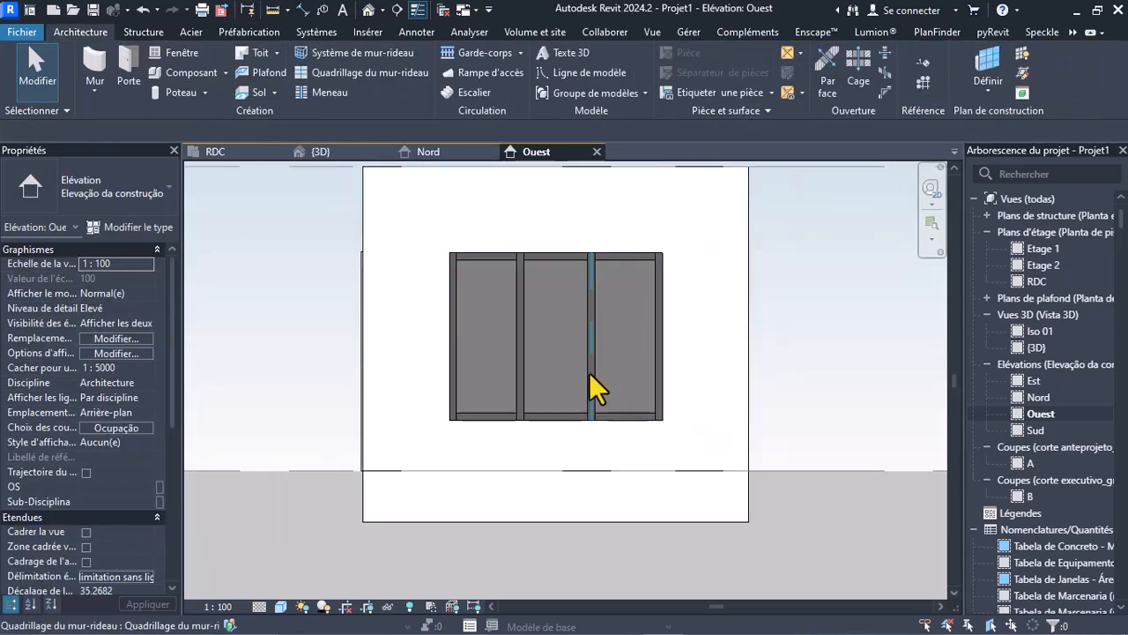
pyautogui.scroll(-1, 598, 386)
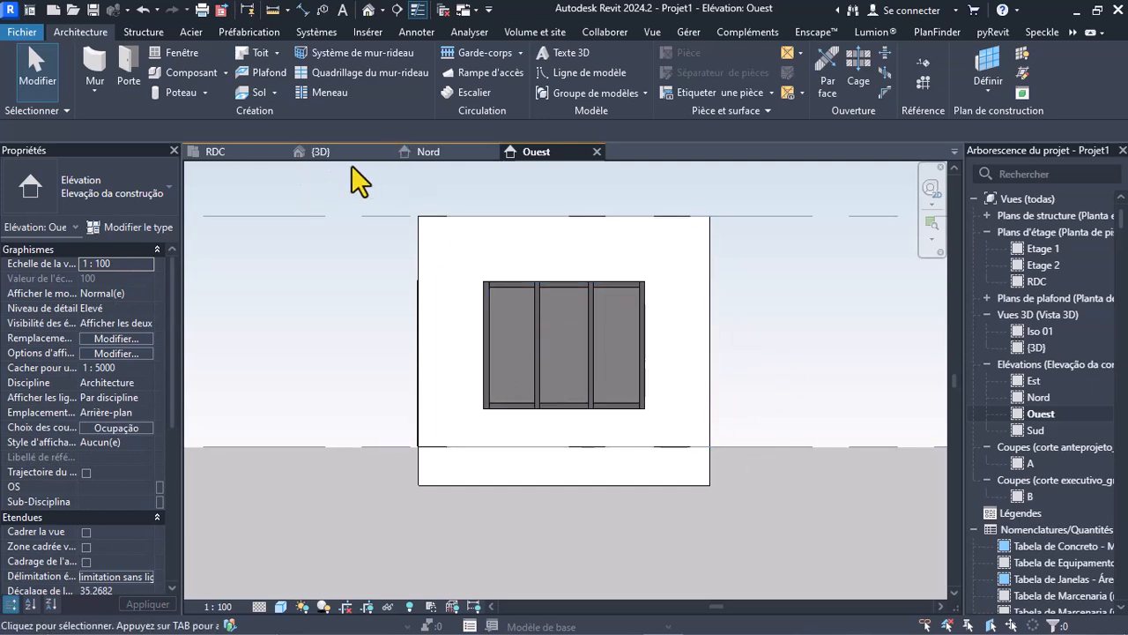
pyautogui.click(176, 54)
pyautogui.click(128, 176)
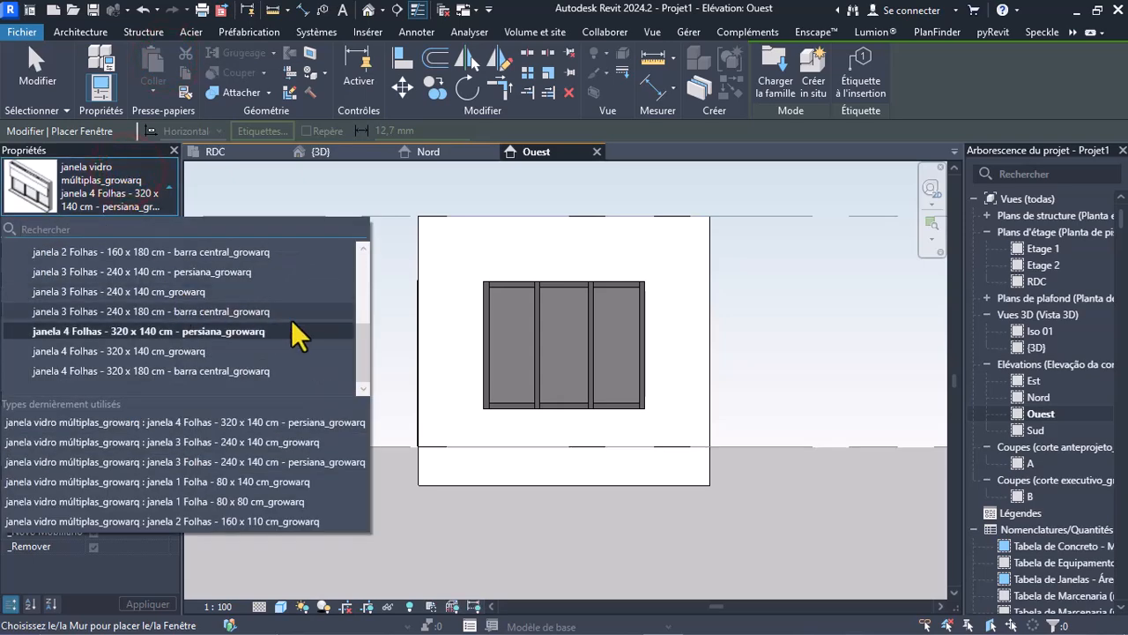
pyautogui.click(358, 339)
pyautogui.moveTo(359, 336); pyautogui.dragTo(364, 295)
pyautogui.moveTo(366, 312); pyautogui.dragTo(368, 336)
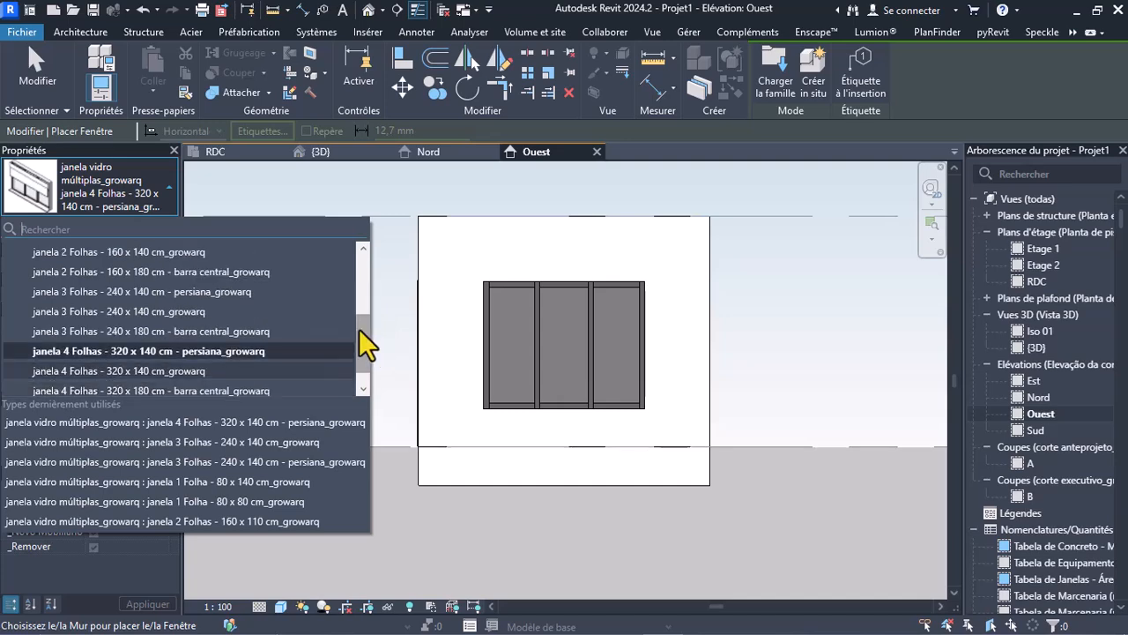
pyautogui.click(124, 311)
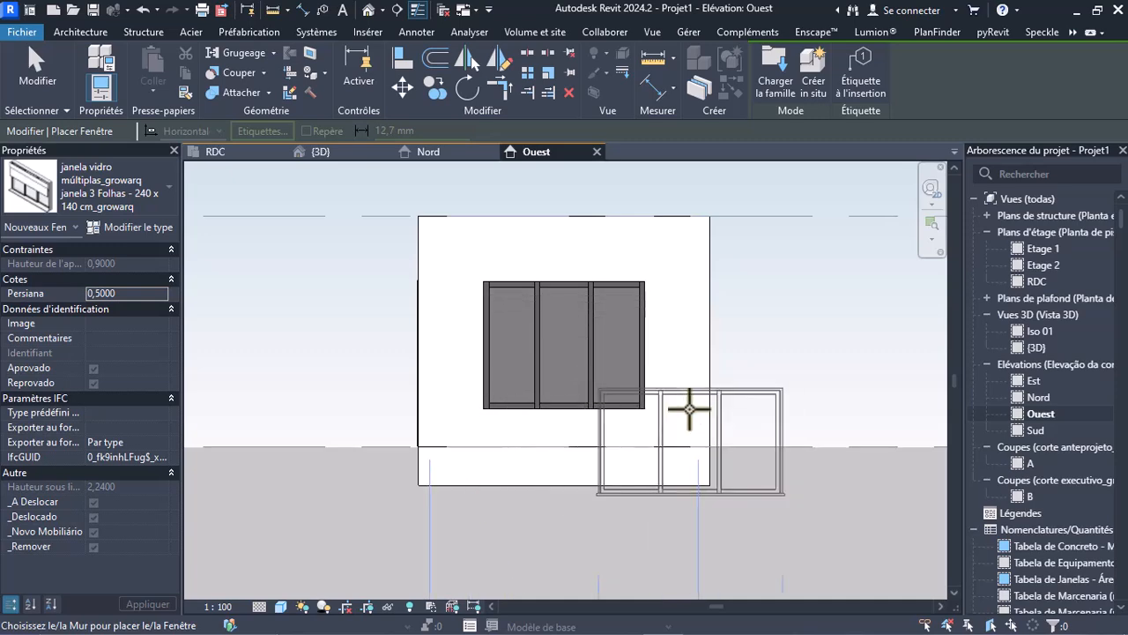
pyautogui.press('Escape')
pyautogui.press('Escape')
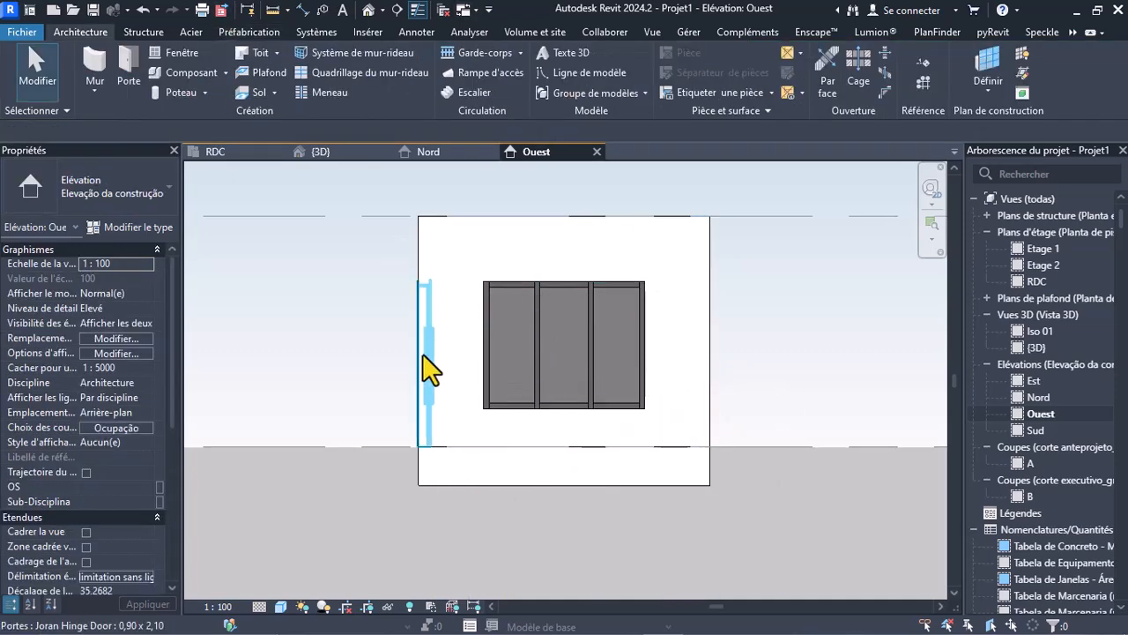
# Check the type properties of the curtain wall window in the Ouest elevation
pyautogui.click(565, 330)
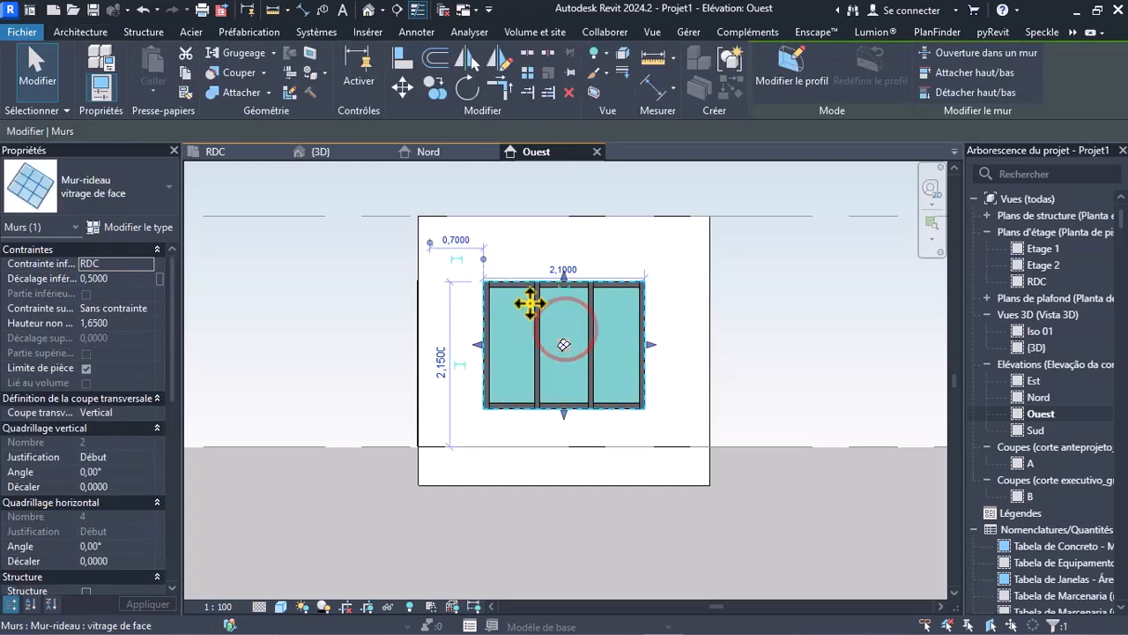
pyautogui.click(161, 231)
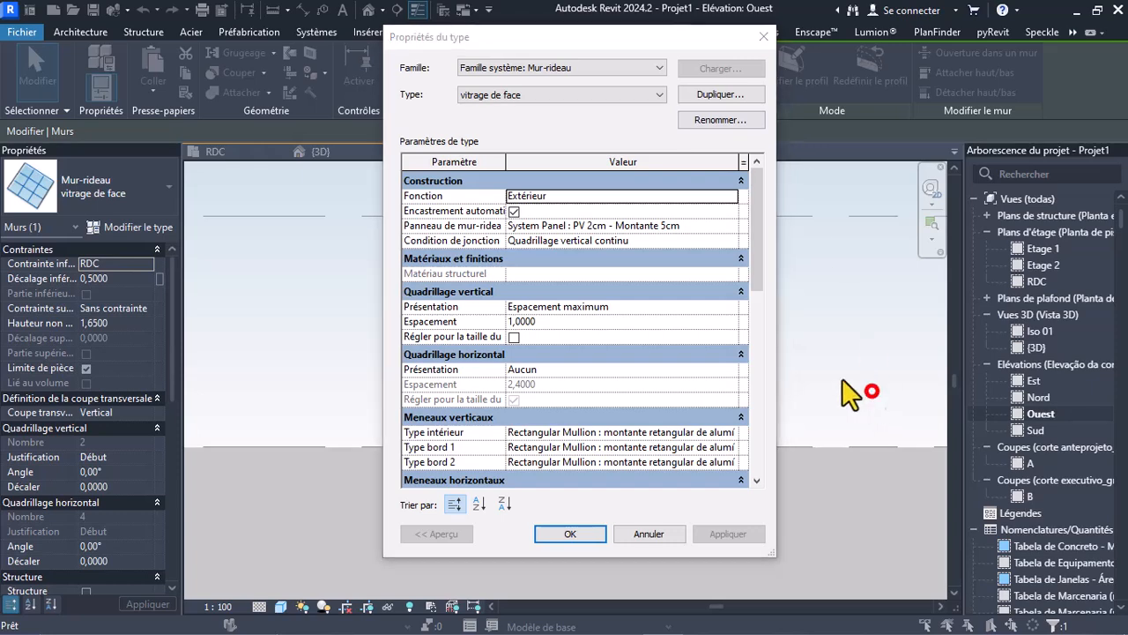
pyautogui.click(763, 36)
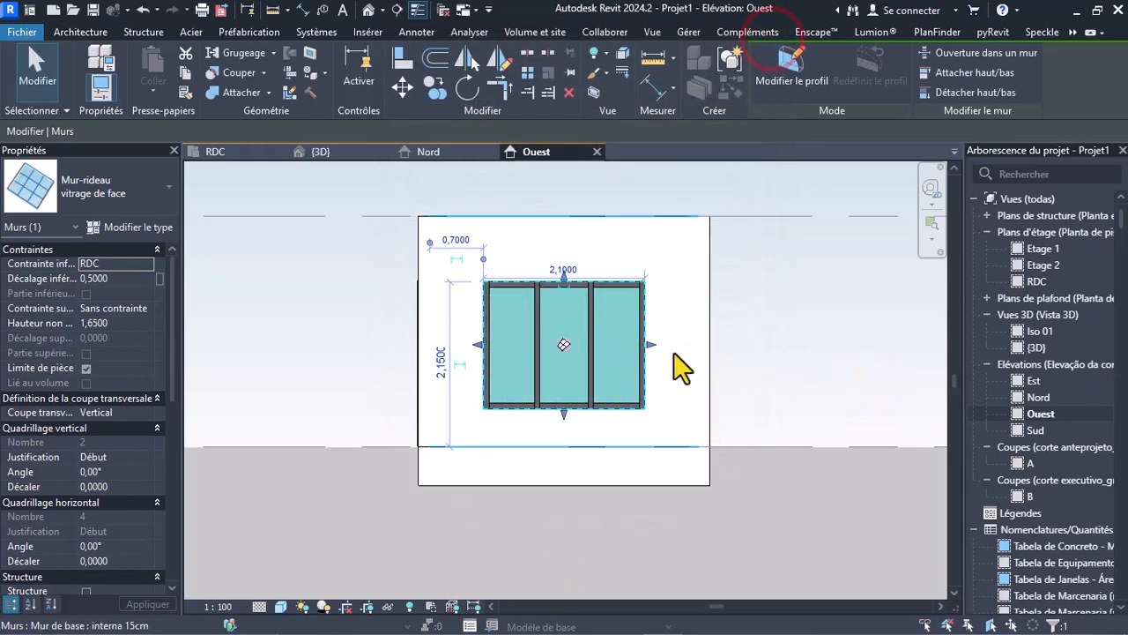
# Widen the curtain wall window to 2.40 m by extending both of its vertical edges outward
pyautogui.moveTo(649, 346); pyautogui.dragTo(654, 344)
pyautogui.moveTo(476, 345); pyautogui.dragTo(472, 345)
pyautogui.click(768, 363)
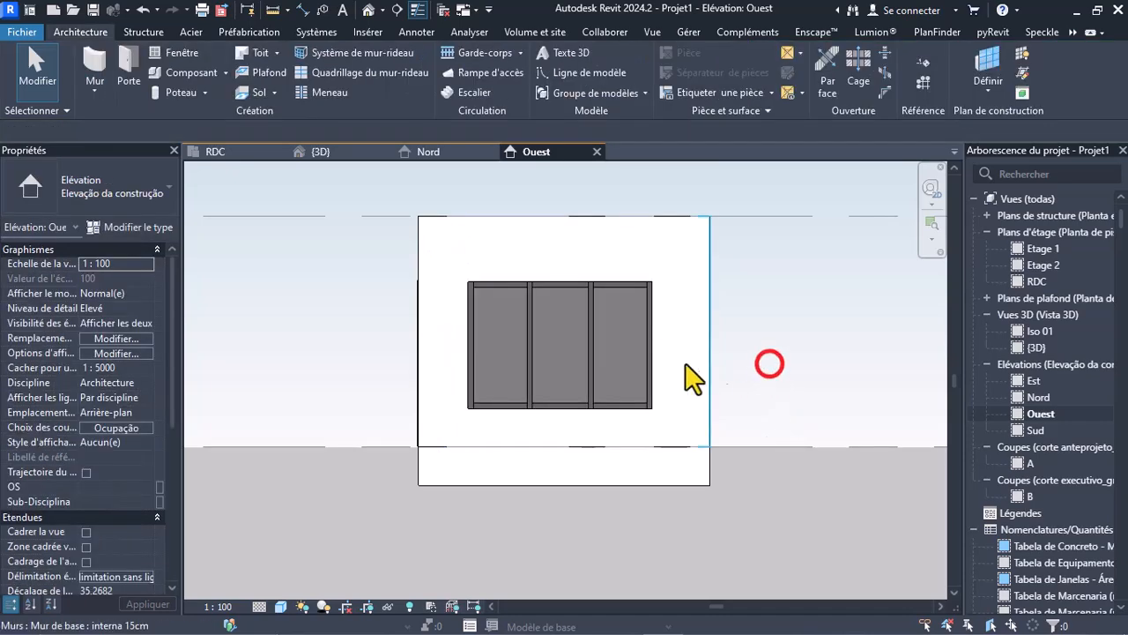
# Nudge the curtain wall window sideways along the wall until its left edge has a 0.56 m offset from the adjacent wall
pyautogui.click(574, 349)
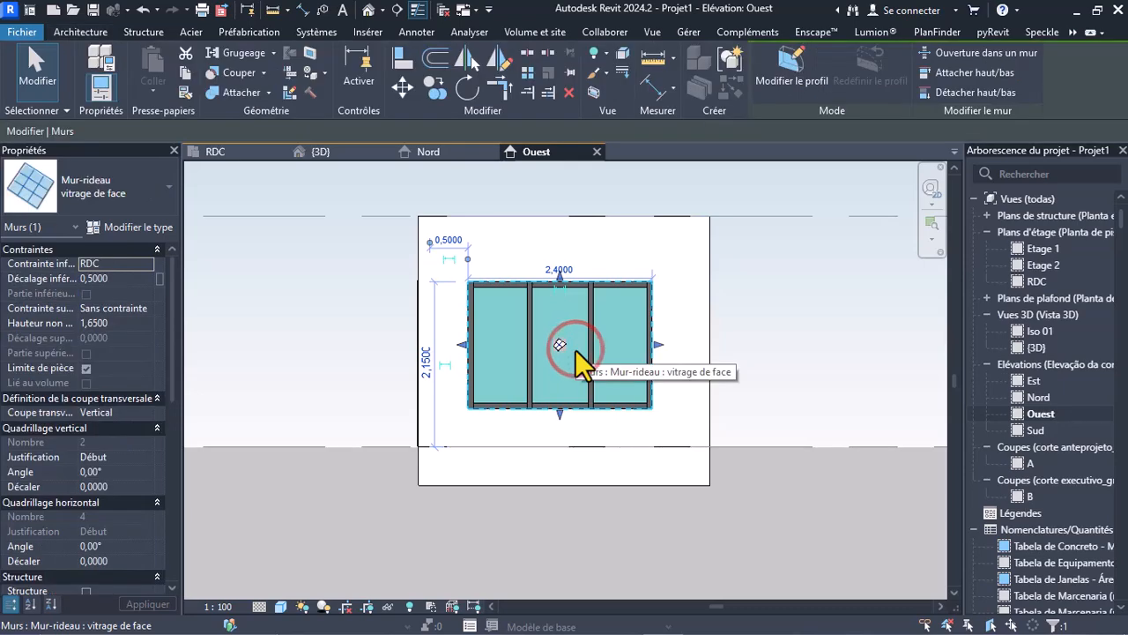
pyautogui.press('Right')
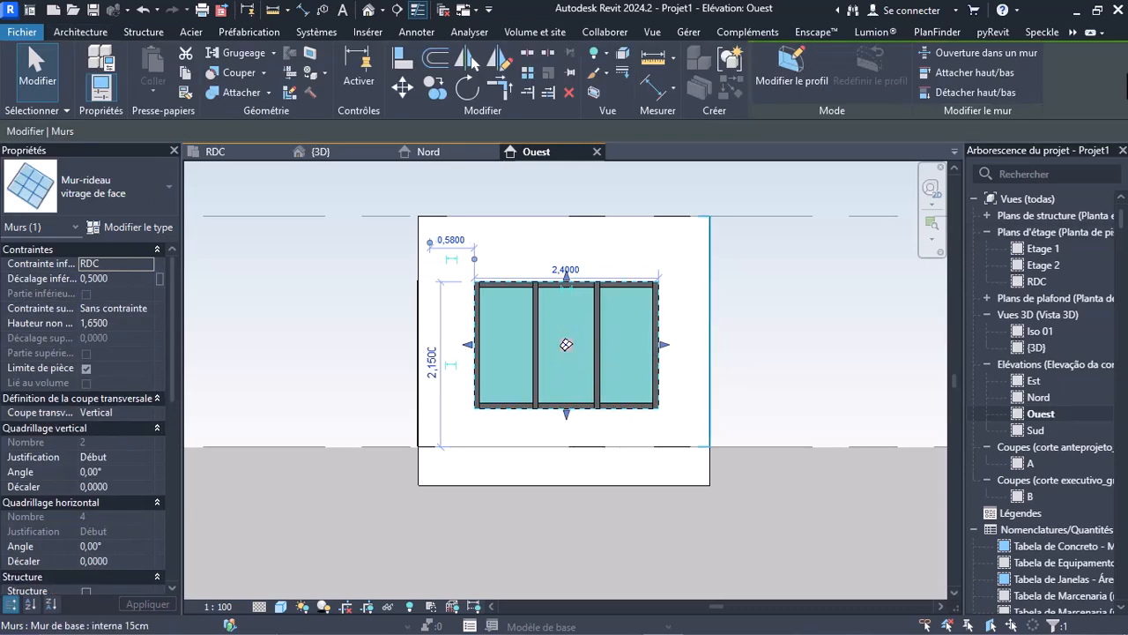
pyautogui.scroll(3, 659, 324)
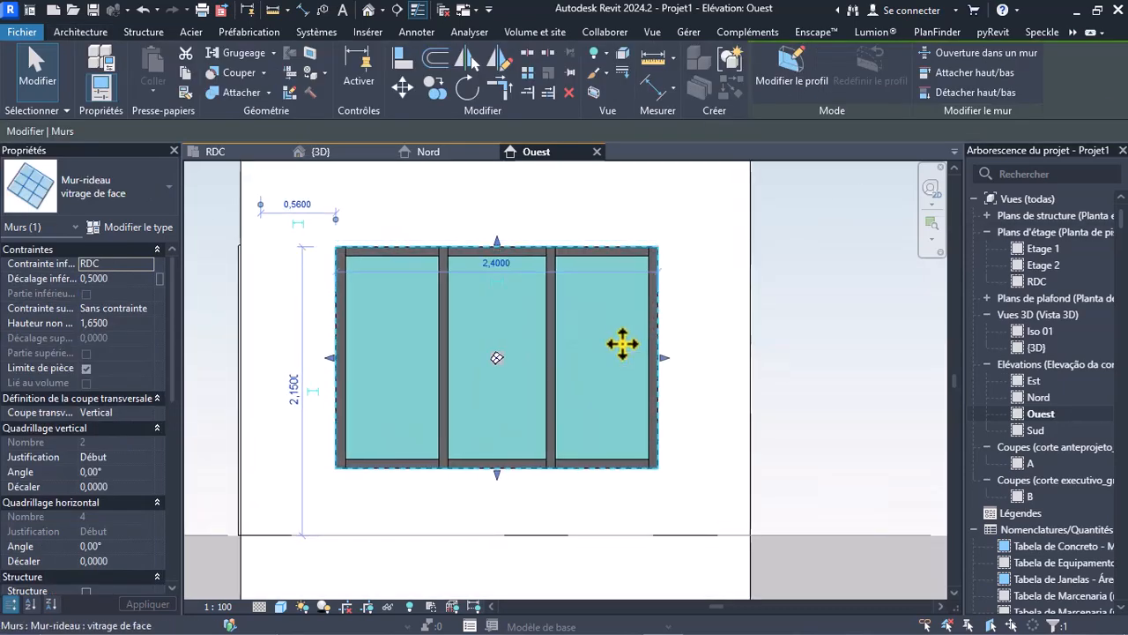
pyautogui.click(817, 359)
pyautogui.scroll(-3, 705, 375)
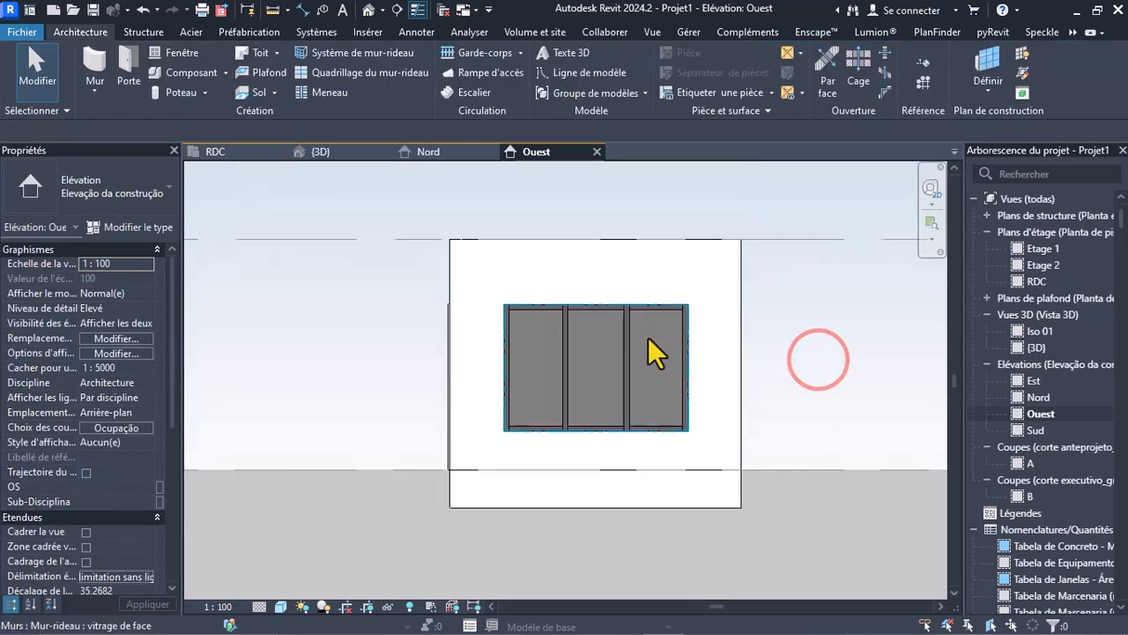
# Go to the RDC floor plan and examine the type properties of the curtain wall there
pyautogui.click(343, 152)
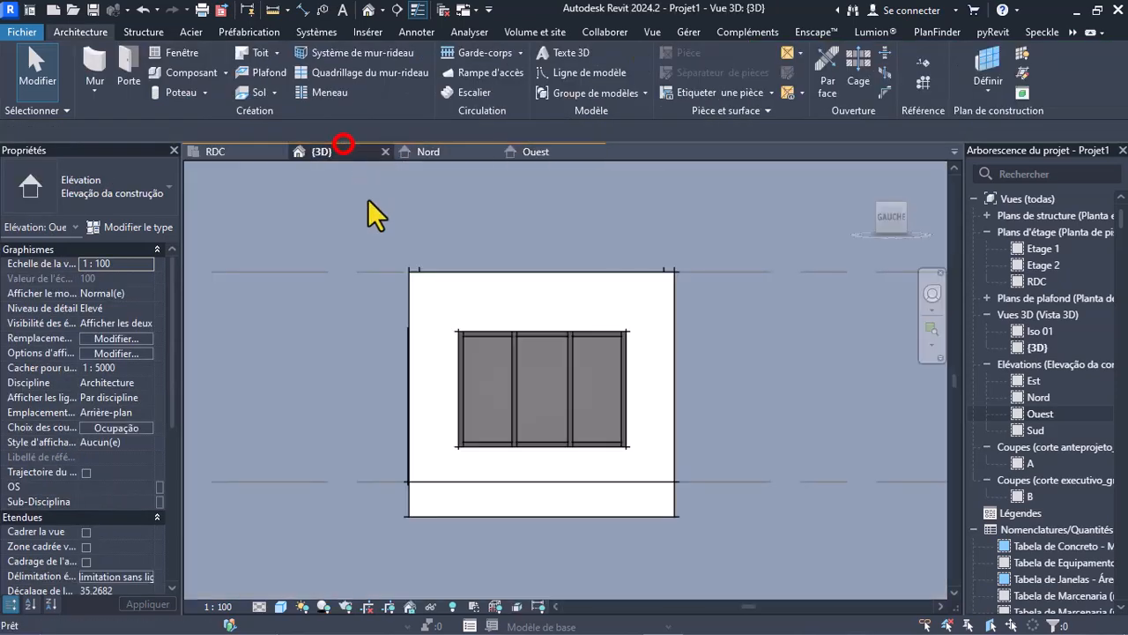
pyautogui.click(445, 152)
pyautogui.click(230, 152)
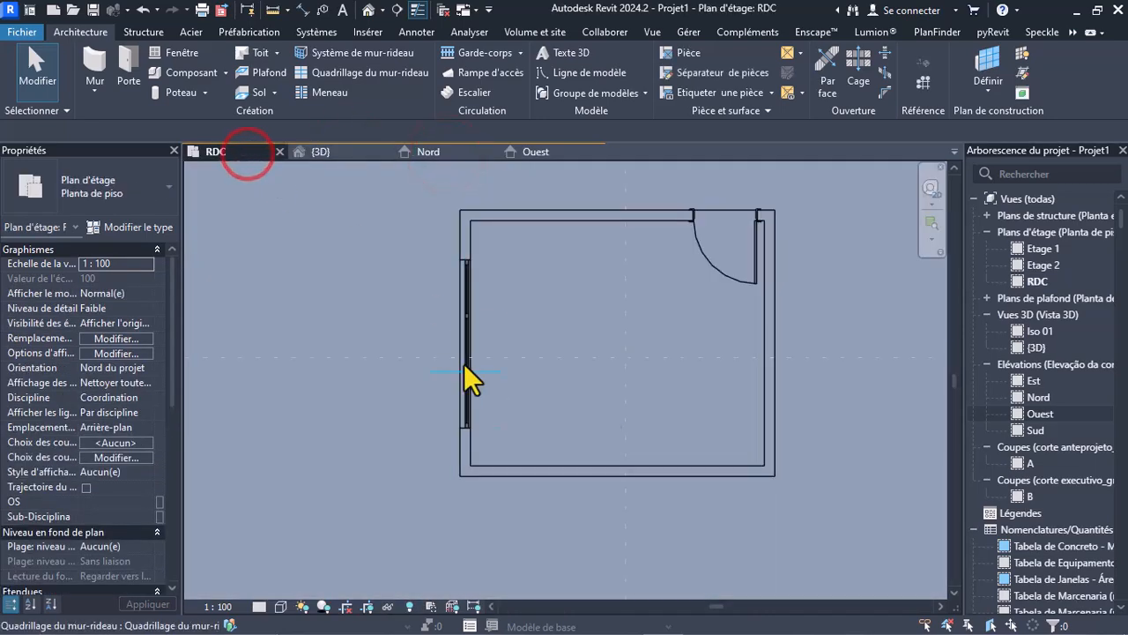
pyautogui.scroll(5, 463, 317)
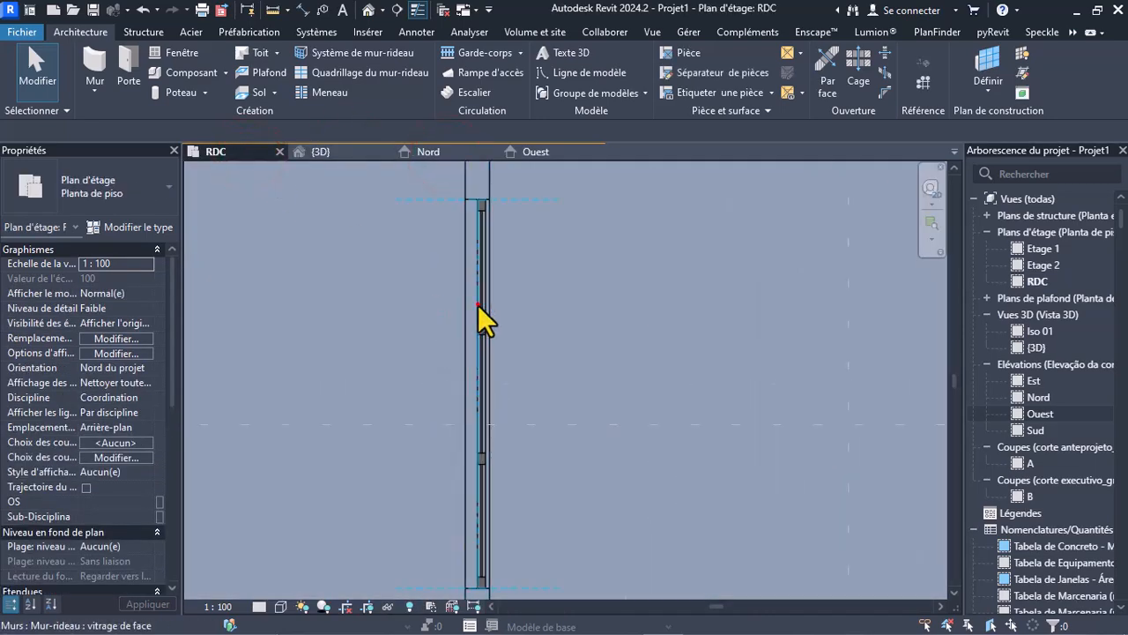
pyautogui.click(478, 304)
pyautogui.click(144, 226)
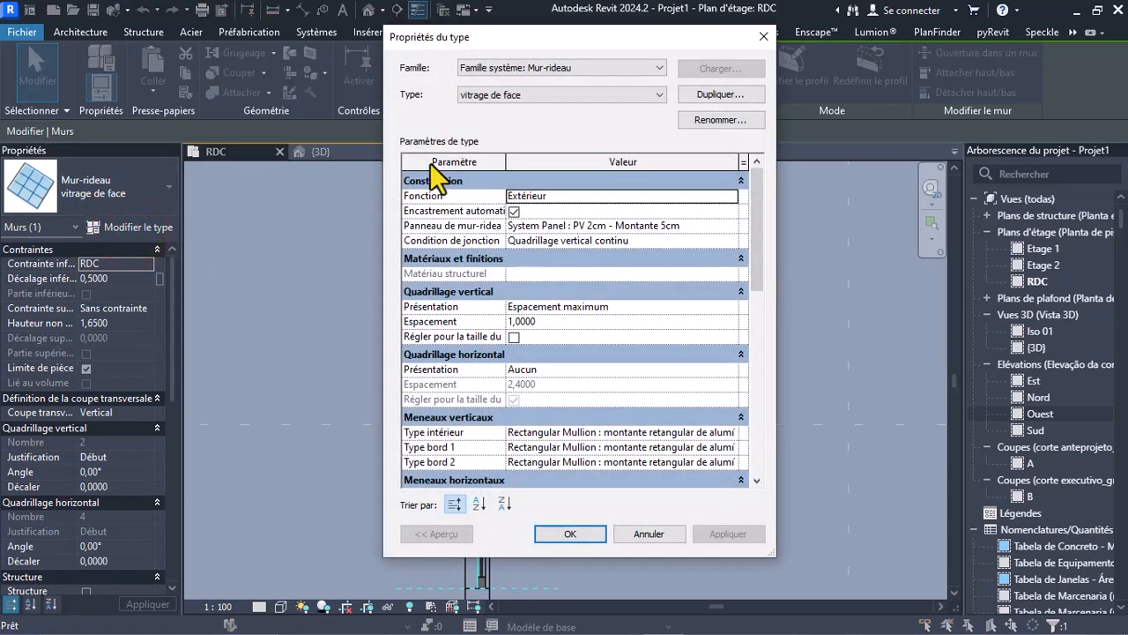
pyautogui.moveTo(576, 44); pyautogui.dragTo(638, 48)
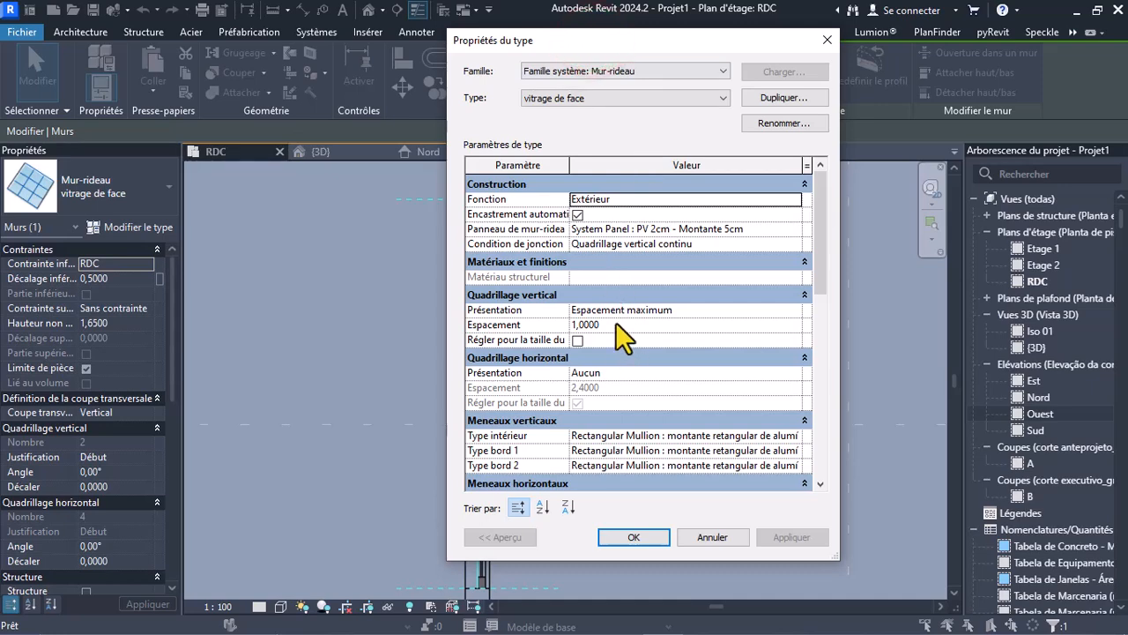
pyautogui.click(827, 40)
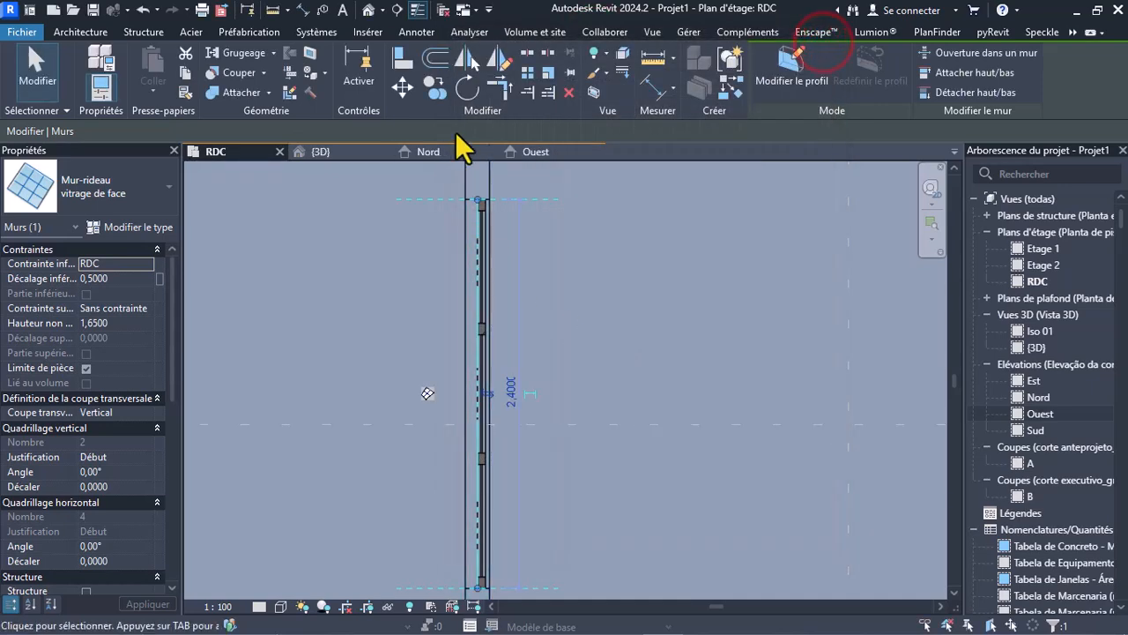
# Return to the Ouest elevation and inspect the grid and mullion settings of the vitrage de face curtain wall type
pyautogui.click(535, 151)
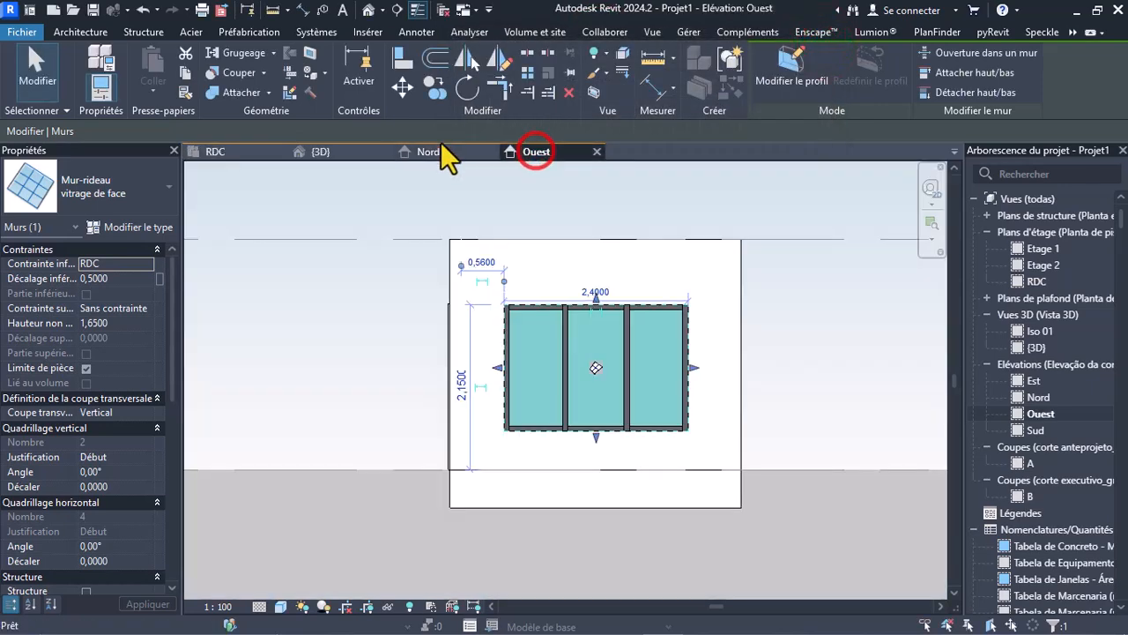
pyautogui.click(790, 289)
pyautogui.scroll(4, 606, 334)
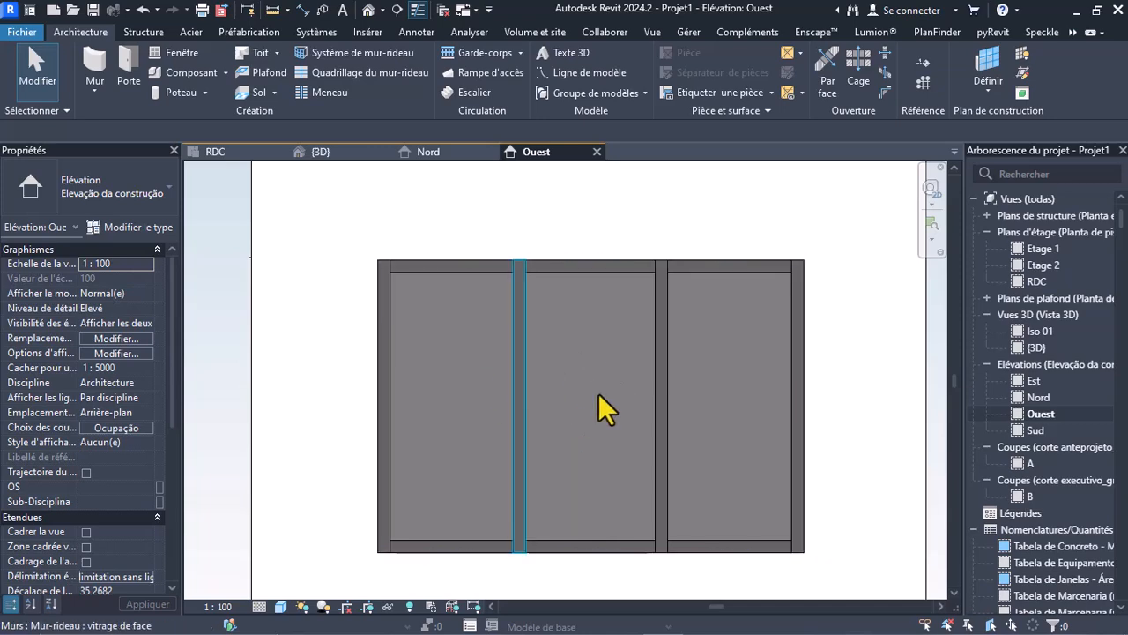
pyautogui.click(593, 390)
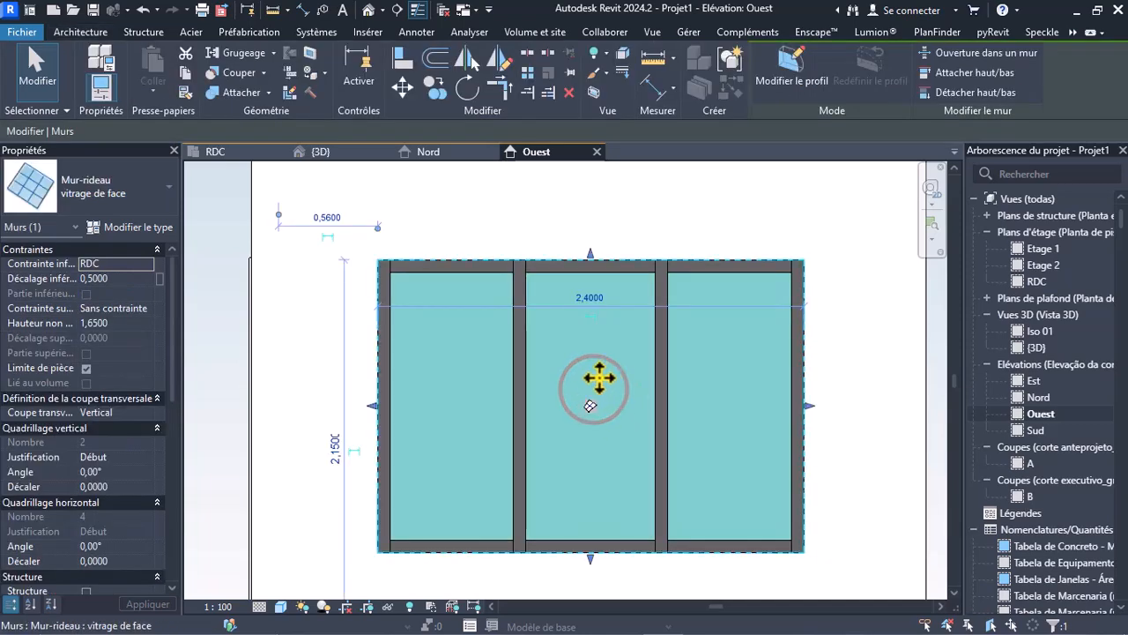
pyautogui.click(131, 226)
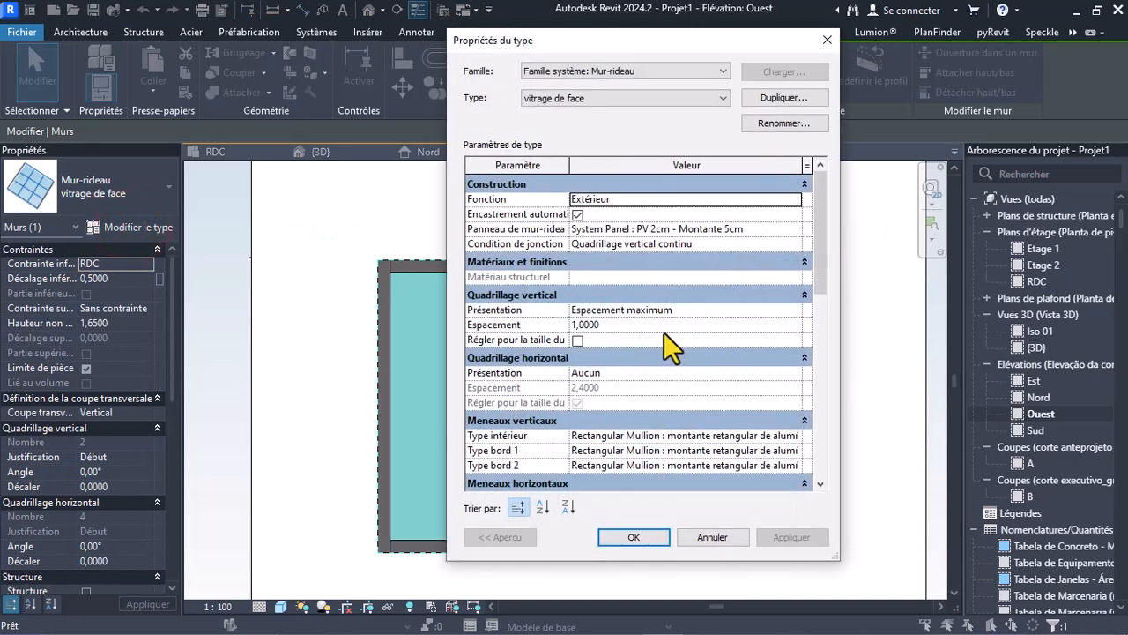
pyautogui.moveTo(818, 252)
pyautogui.mouseDown()
pyautogui.moveTo(821, 291)
pyautogui.moveTo(827, 239)
pyautogui.mouseUp()
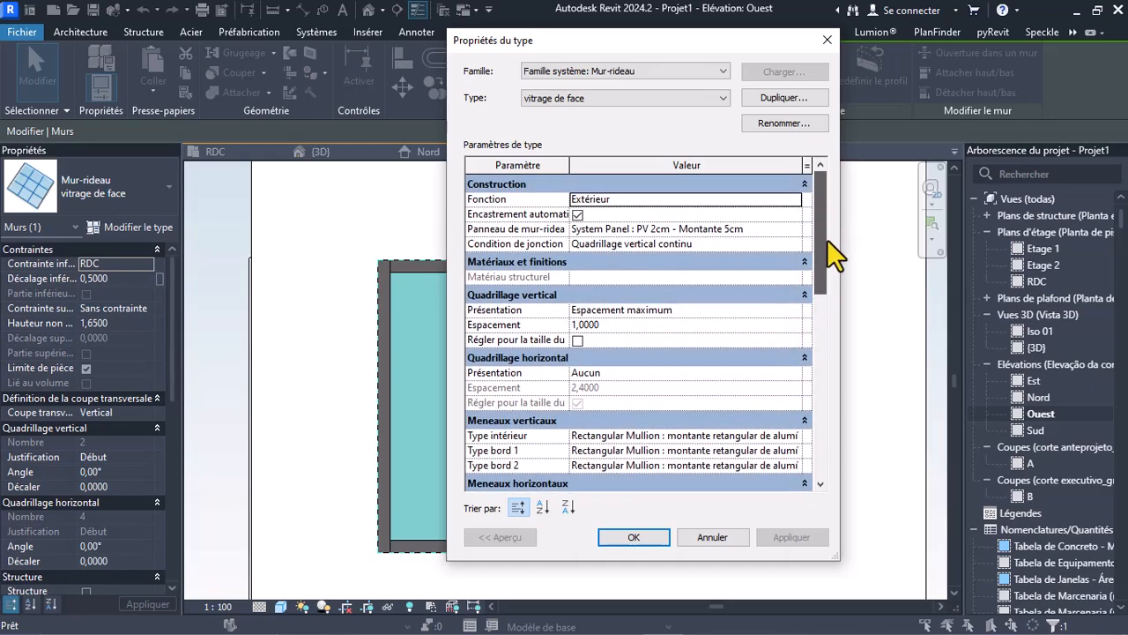